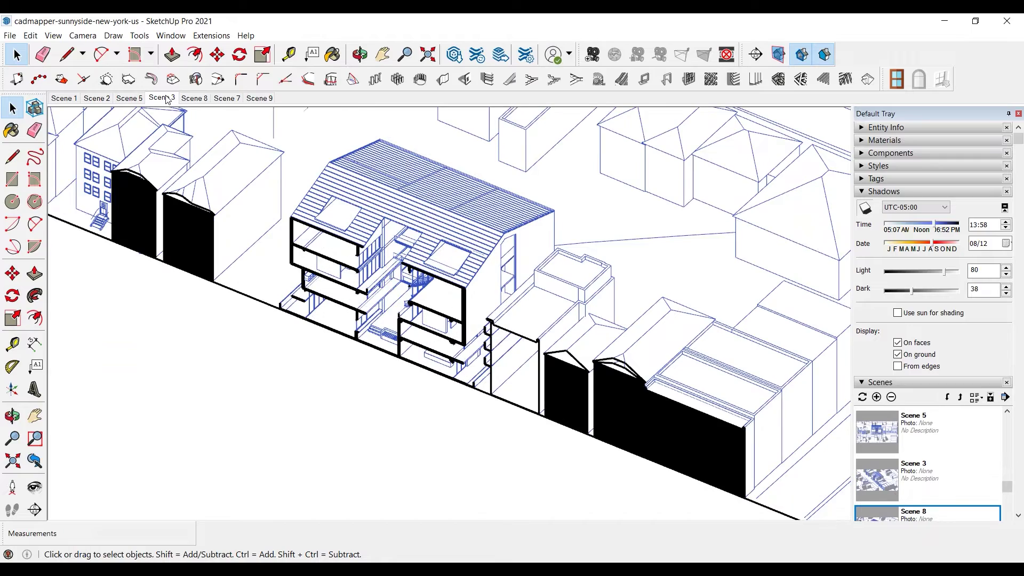
Step: Review the finished sectioned building model through the saved views Scene 8, Scene 7 and Scene 9
click(191, 98)
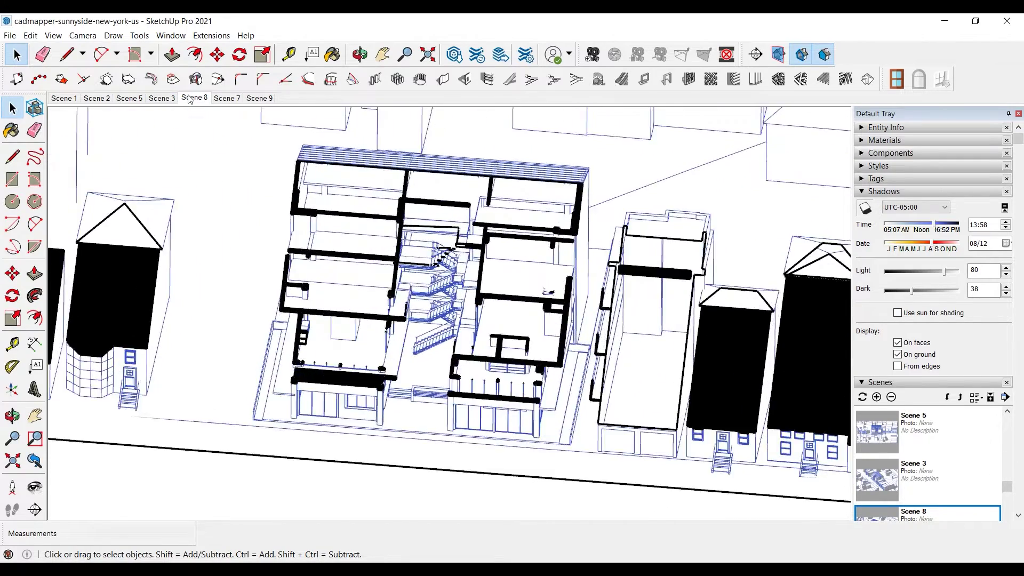
click(227, 98)
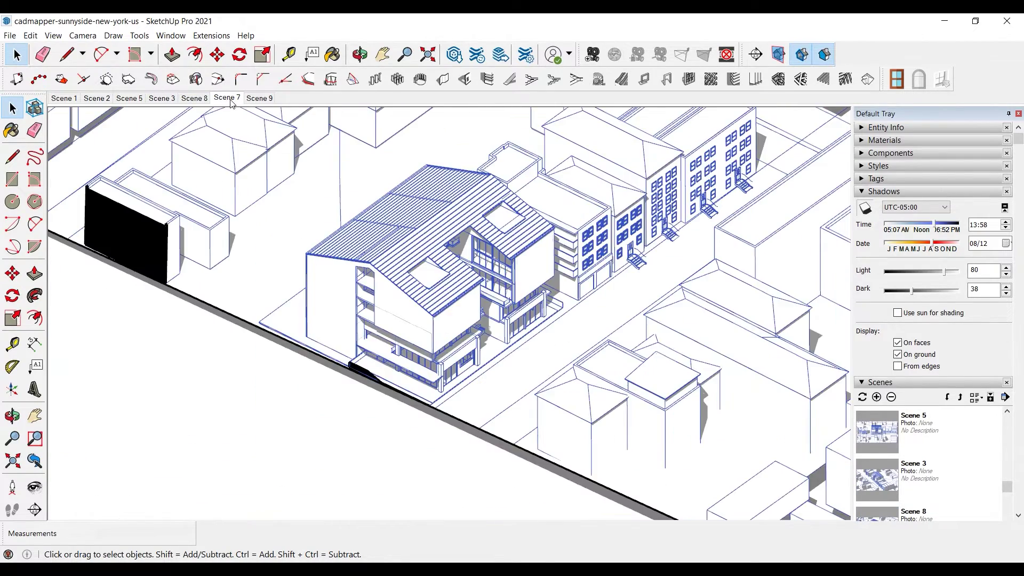
click(260, 98)
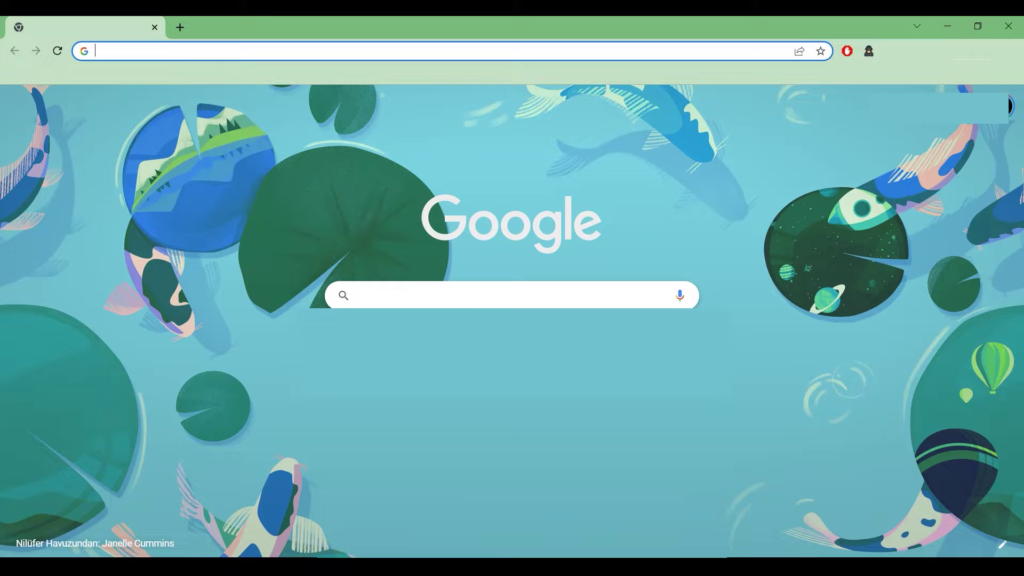
Step: Switch to the web browser, search Google for "cad mapper" and open the CADMAPPER website
click(494, 292)
text(c)
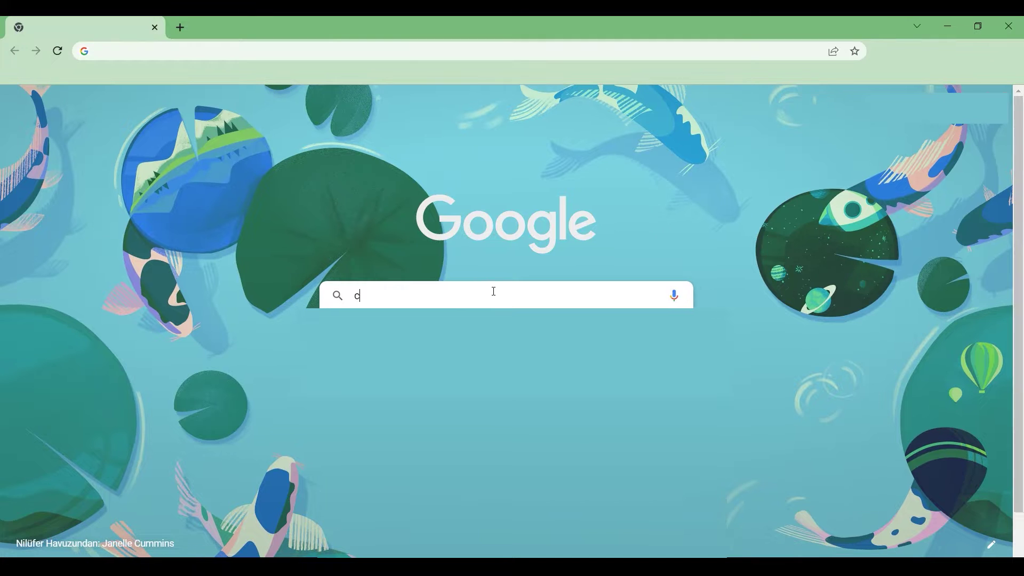
text(ad mapper)
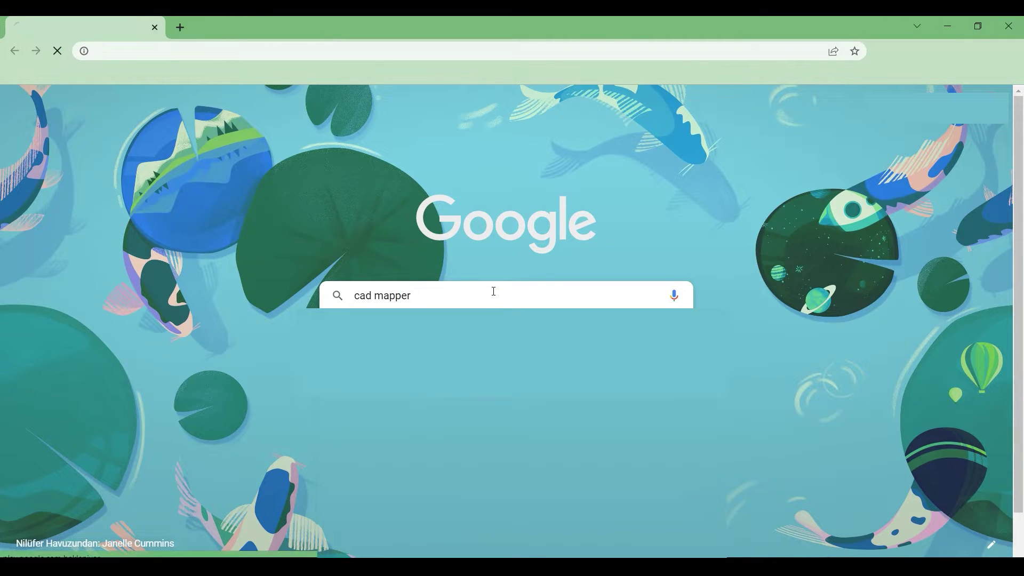
key(Return)
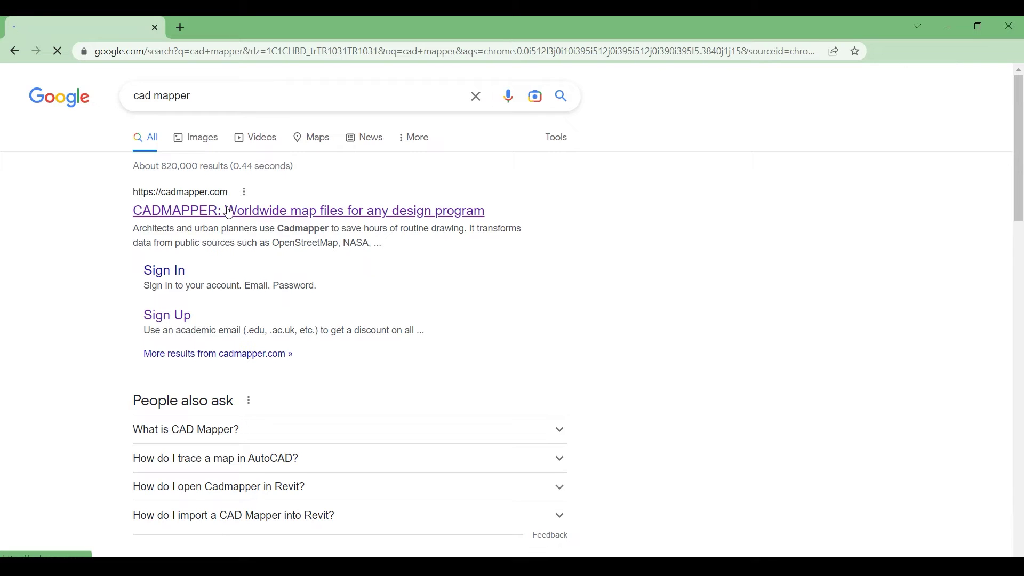
drag(785, 151, 202, 163)
click(366, 193)
Step: Examine the CADMAPPER home page for how it works, its pricing tiers, the whole city files and the free area limit
scroll(386, 197, down, 1)
scroll(386, 197, down, 8)
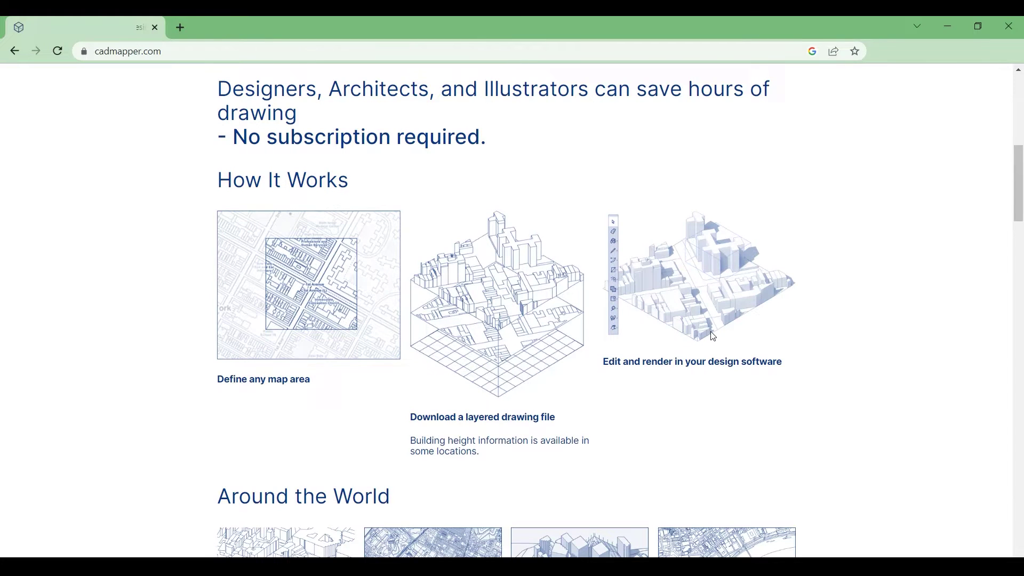
scroll(714, 337, down, 1)
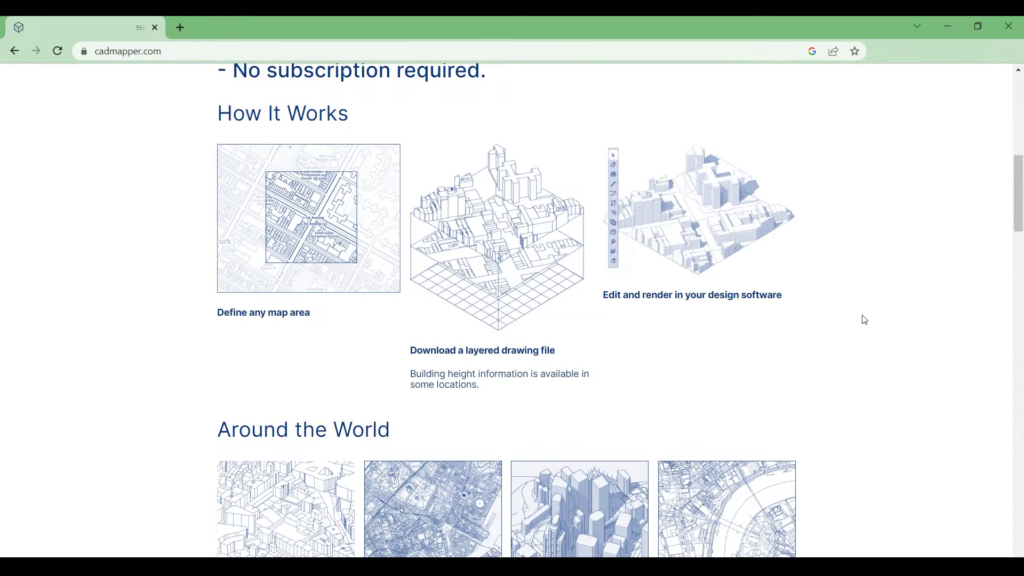
scroll(865, 320, down, 4)
scroll(865, 319, down, 3)
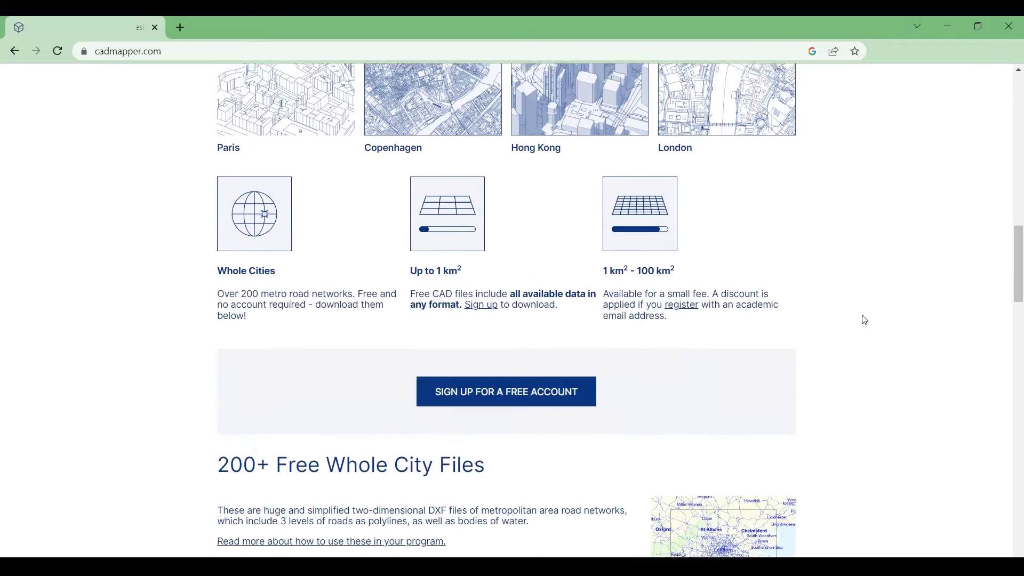
scroll(865, 320, down, 5)
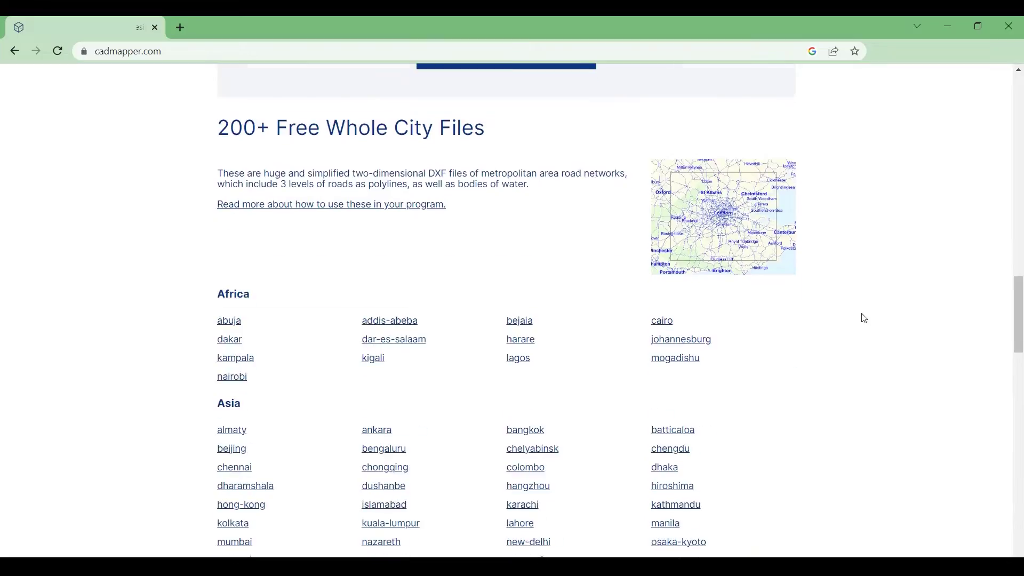
scroll(865, 319, up, 15)
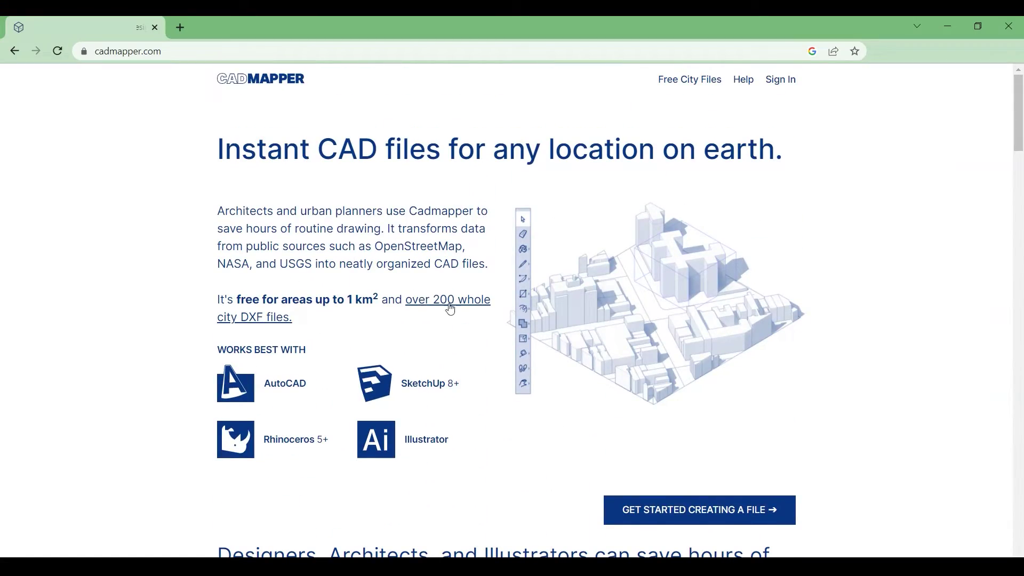
drag(312, 321, 216, 302)
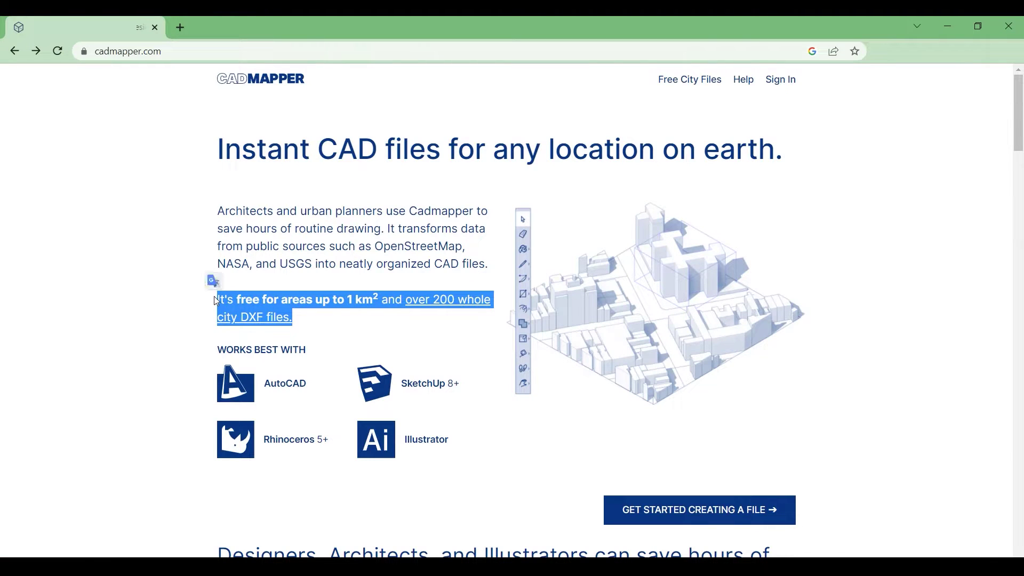
click(339, 323)
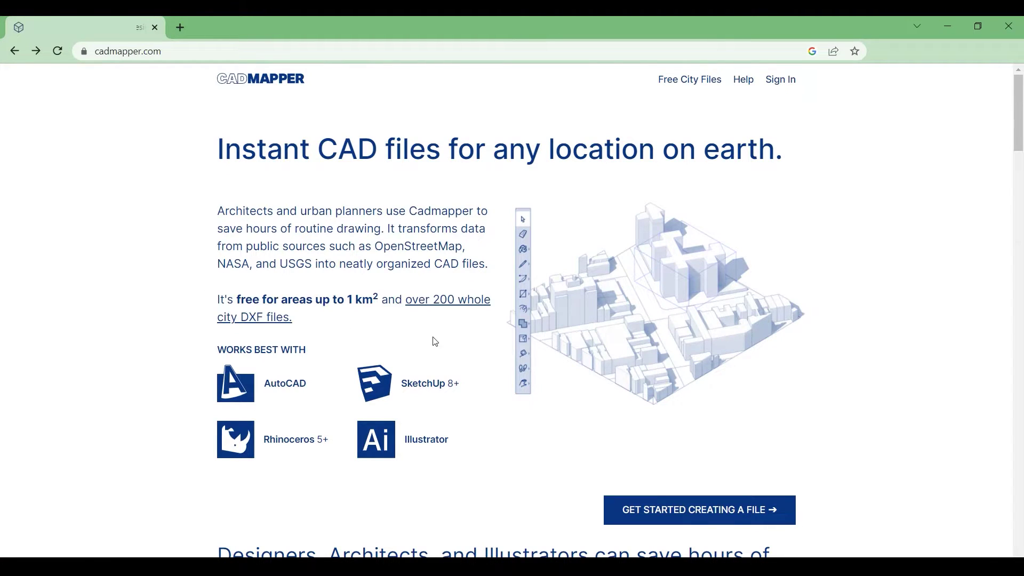
Step: Start creating a map file and enlarge the covered area to about 2.63 km² to check its purchase price
click(711, 525)
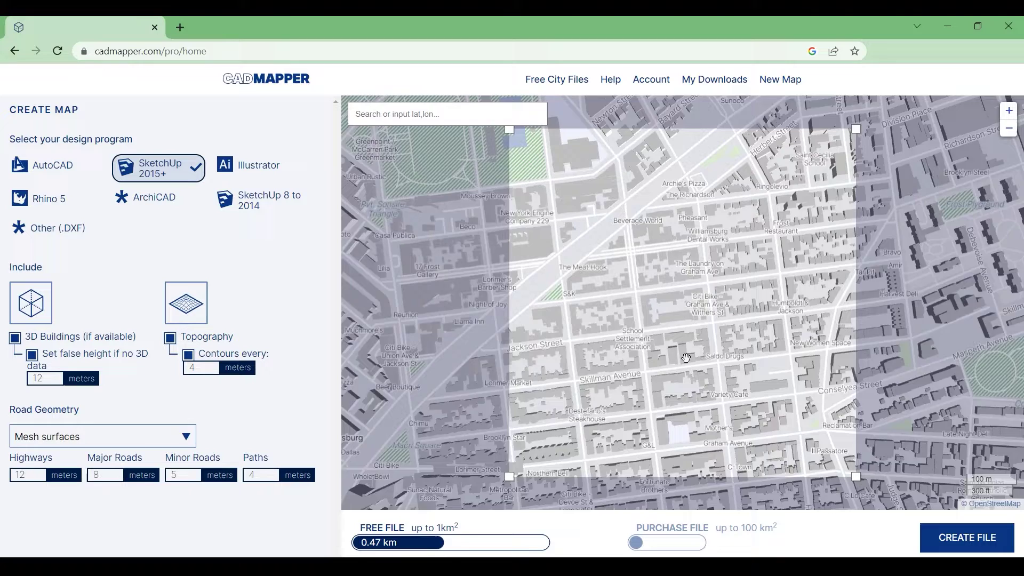
scroll(686, 358, down, 4)
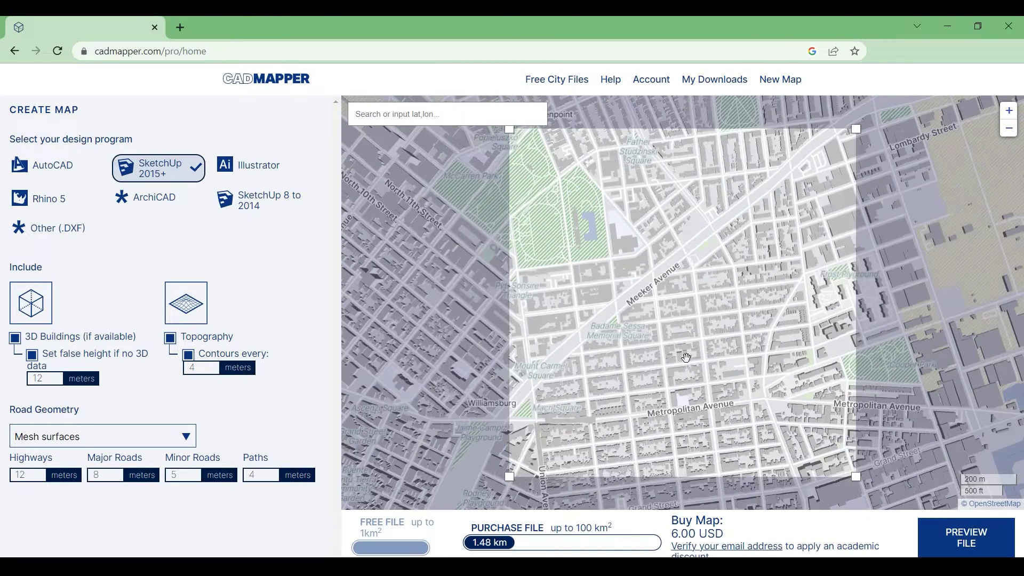
scroll(687, 357, down, 2)
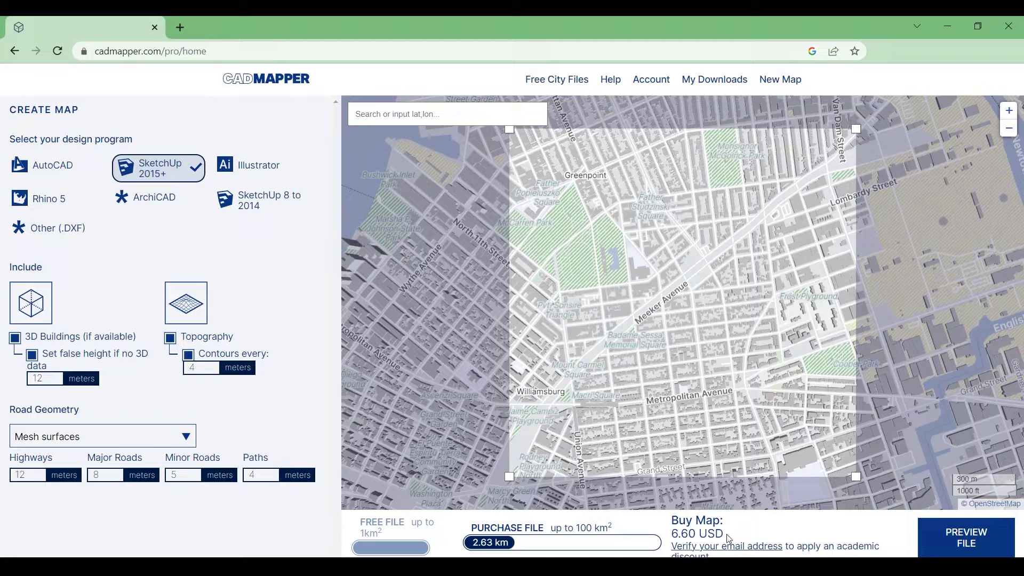
drag(729, 537, 672, 531)
click(784, 534)
Step: Reduce the map area to about 0.26 km² around Skillman Avenue so it fits the free file limit
scroll(719, 368, up, 2)
scroll(702, 397, up, 2)
scroll(701, 398, up, 1)
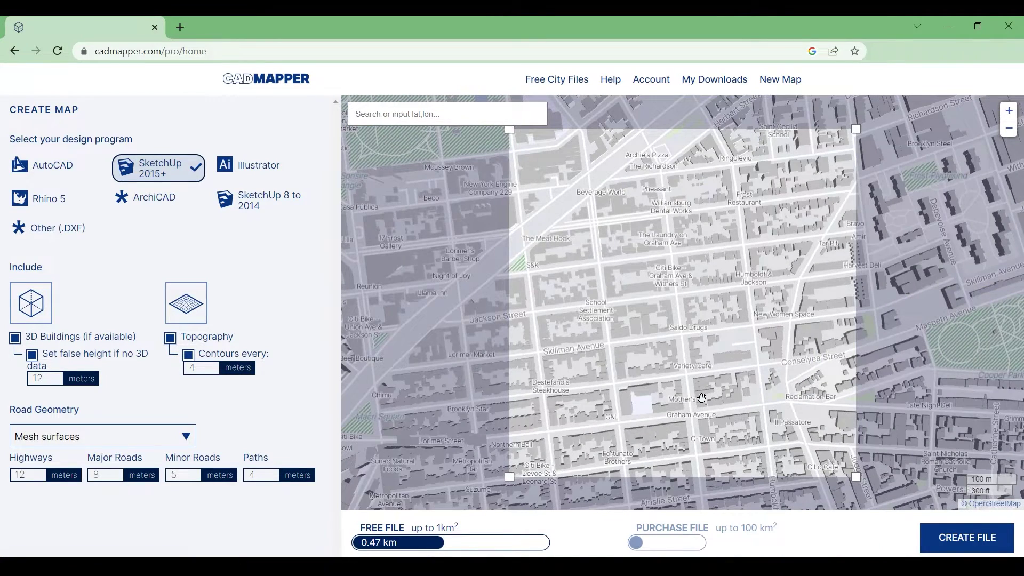
scroll(613, 352, up, 2)
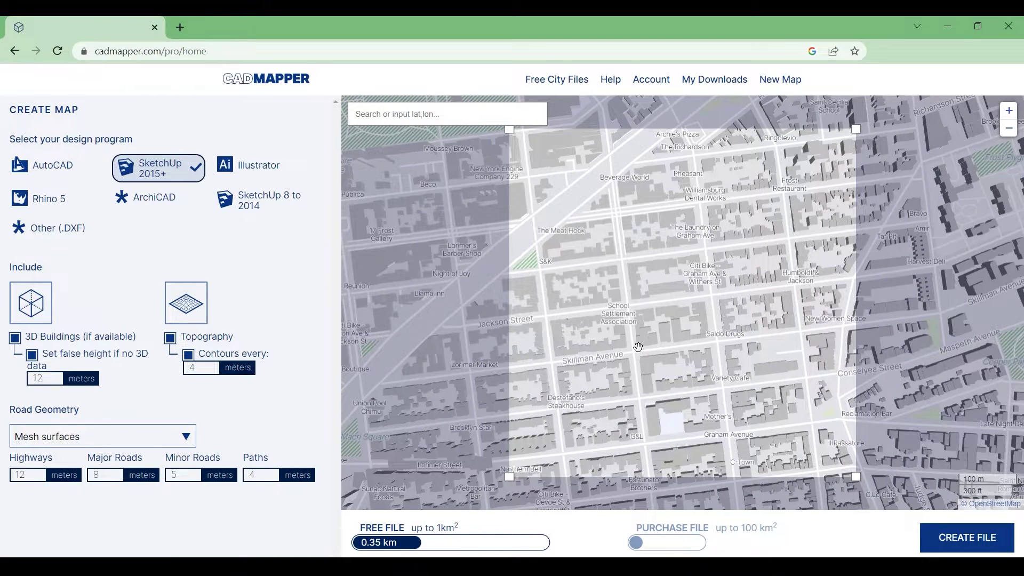
scroll(638, 347, up, 1)
drag(640, 346, 634, 361)
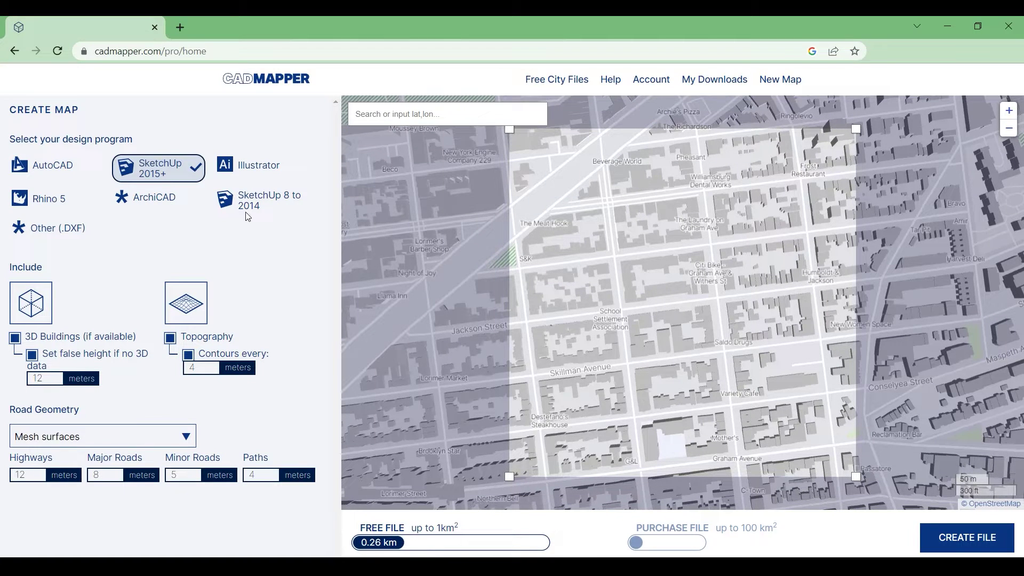
Step: Try the AutoCAD, Illustrator and Rhino 5 output formats, and return the design program to SketchUp 2015+
click(34, 167)
click(231, 175)
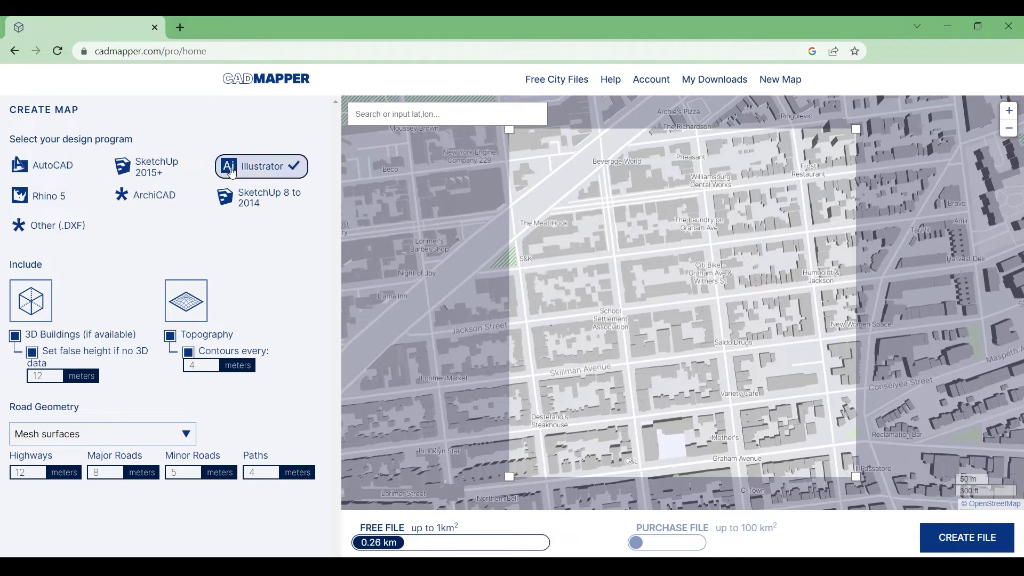
click(154, 173)
click(49, 201)
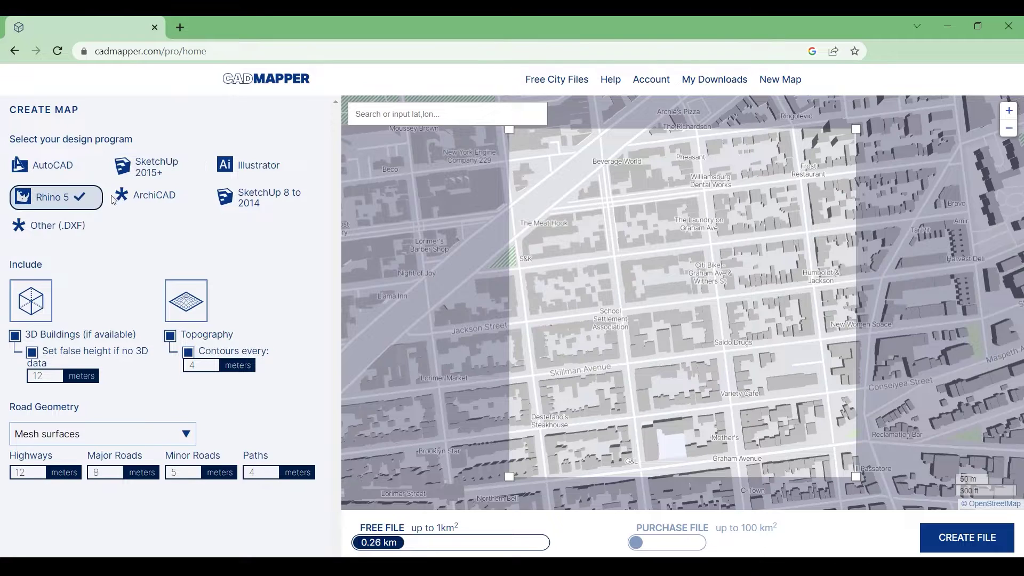
click(157, 169)
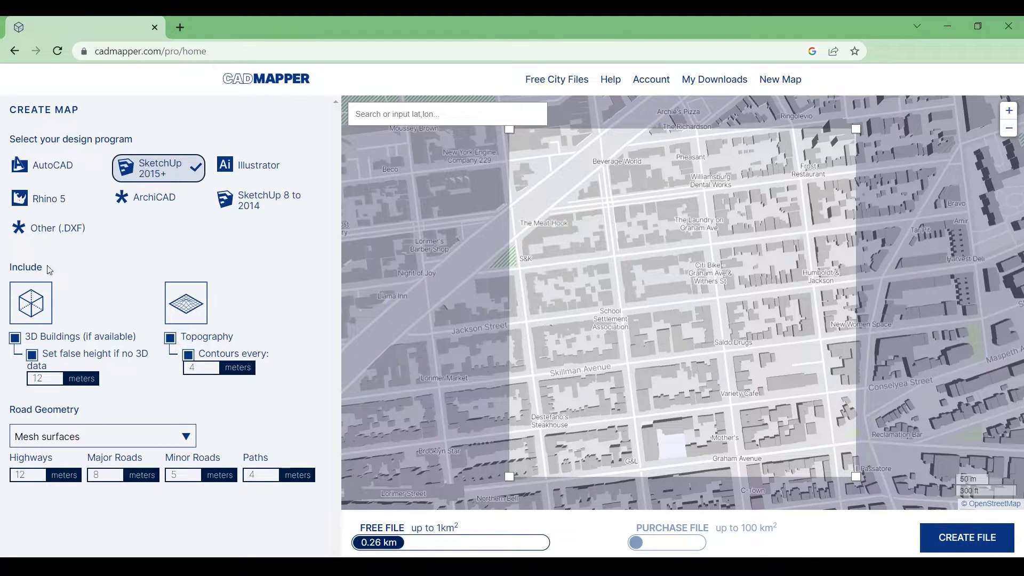
Step: Set the road geometry to Centerlines and create the map file
click(72, 435)
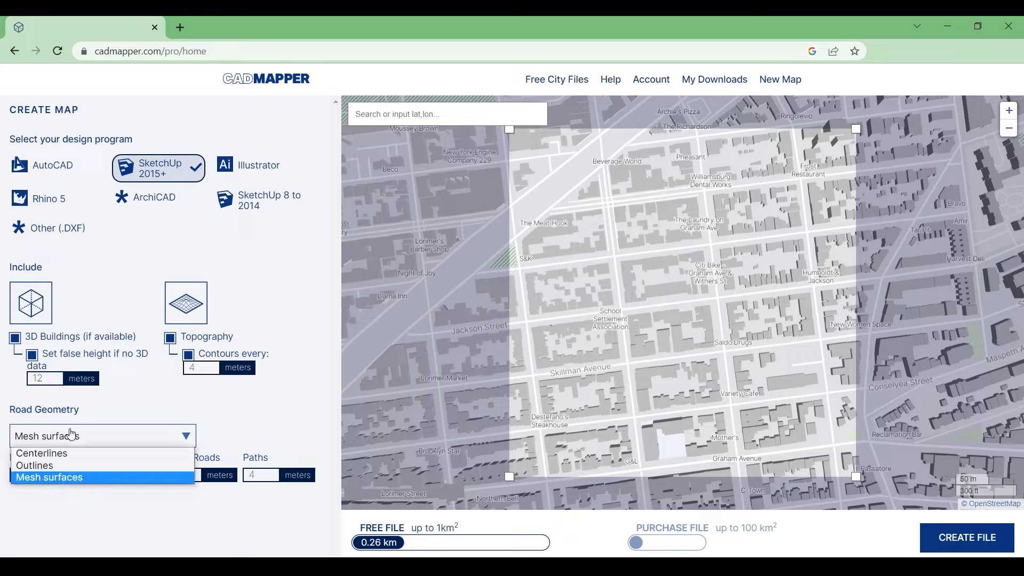
click(77, 449)
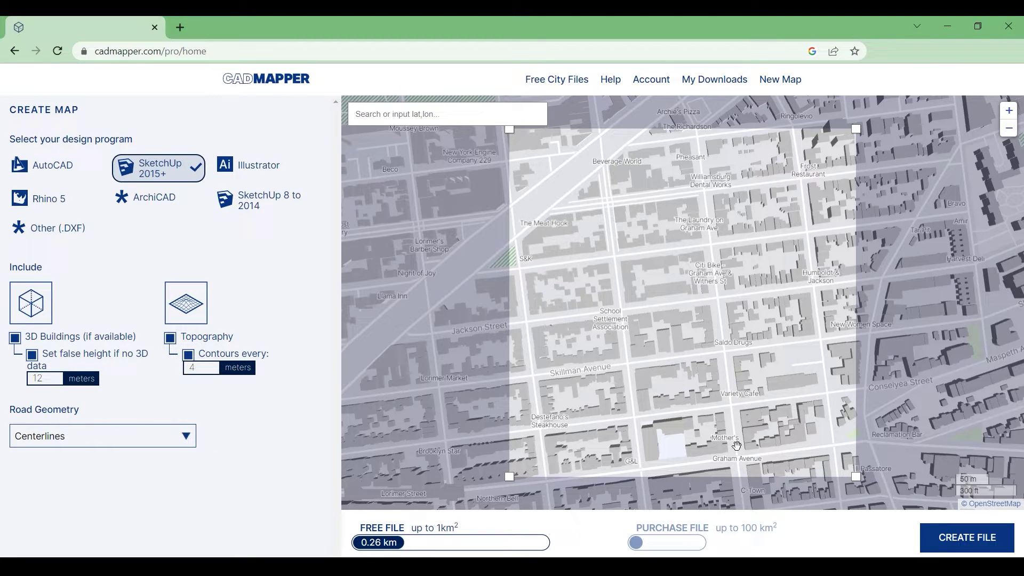
click(974, 534)
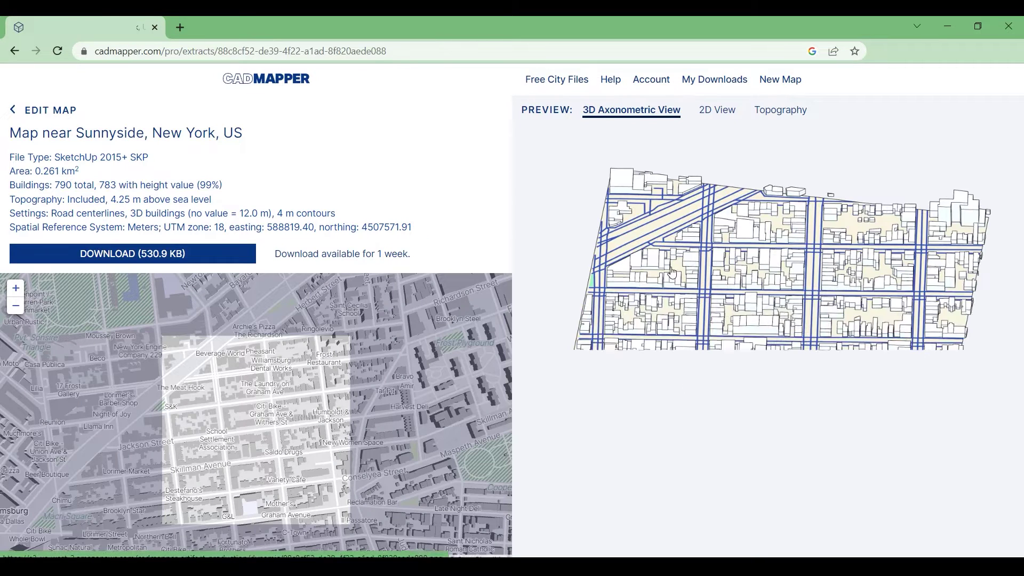
Step: Preview the map in 2D, topography and 3D axonometric views, and download the generated SketchUp file
click(717, 111)
click(762, 112)
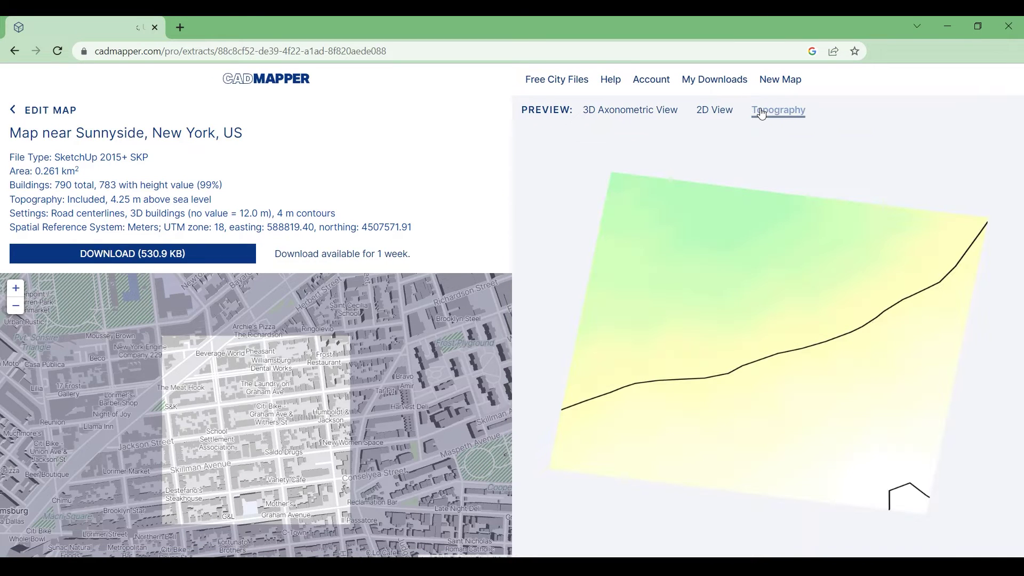
click(623, 119)
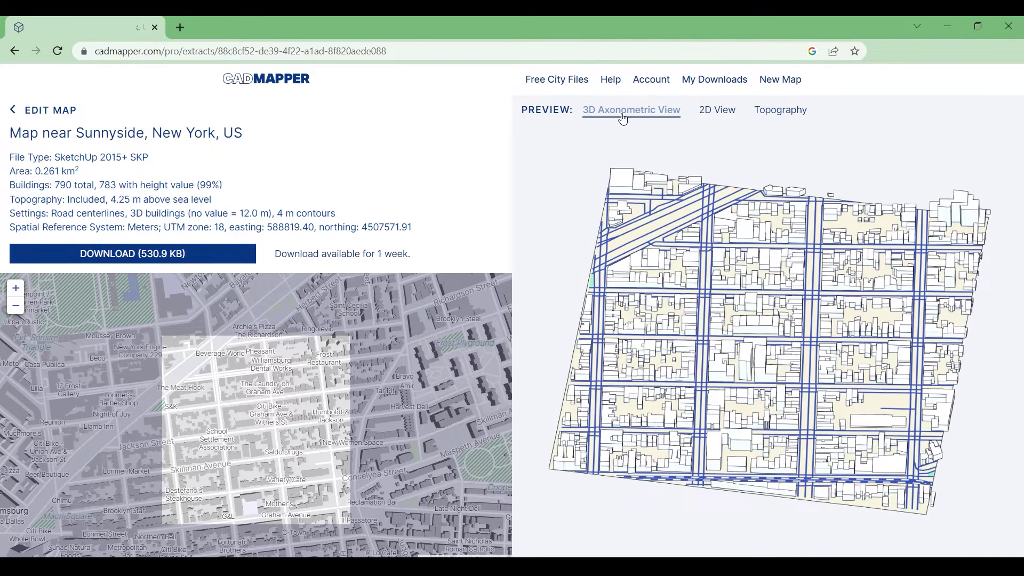
click(125, 261)
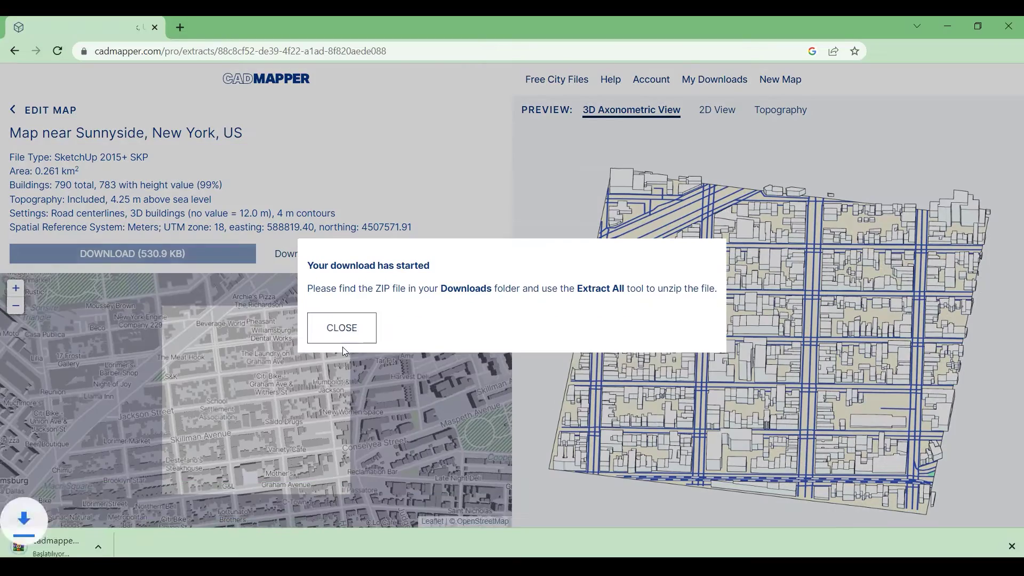
click(350, 335)
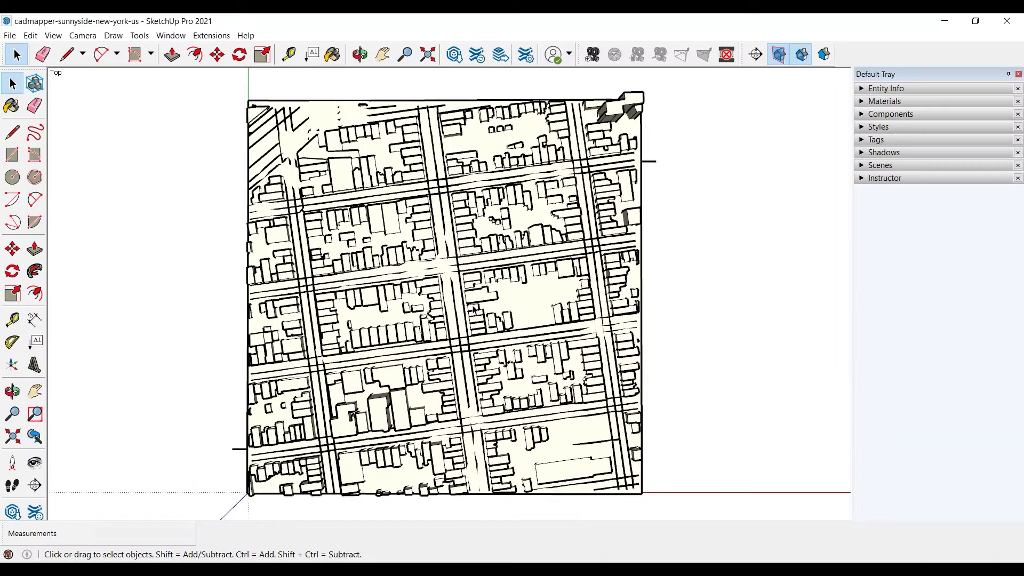
Step: In SketchUp, inspect the downloaded Sunnyside city model and turn off Profiles in its style's edge settings
middle_drag(580, 303, 176, 80)
middle_drag(451, 386, 634, 330)
scroll(571, 293, up, 2)
middle_drag(554, 315, 603, 336)
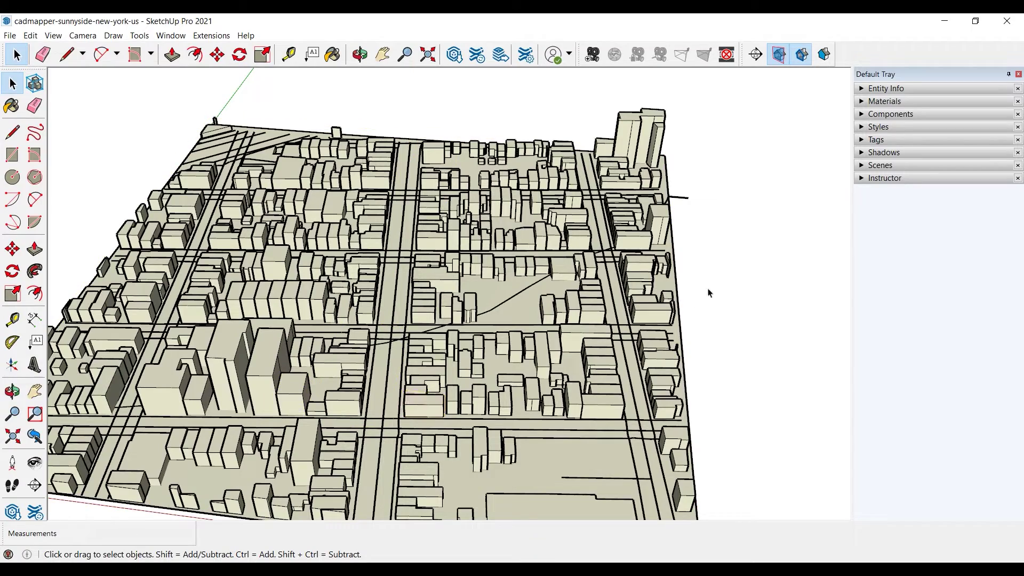
middle_drag(644, 290, 596, 220)
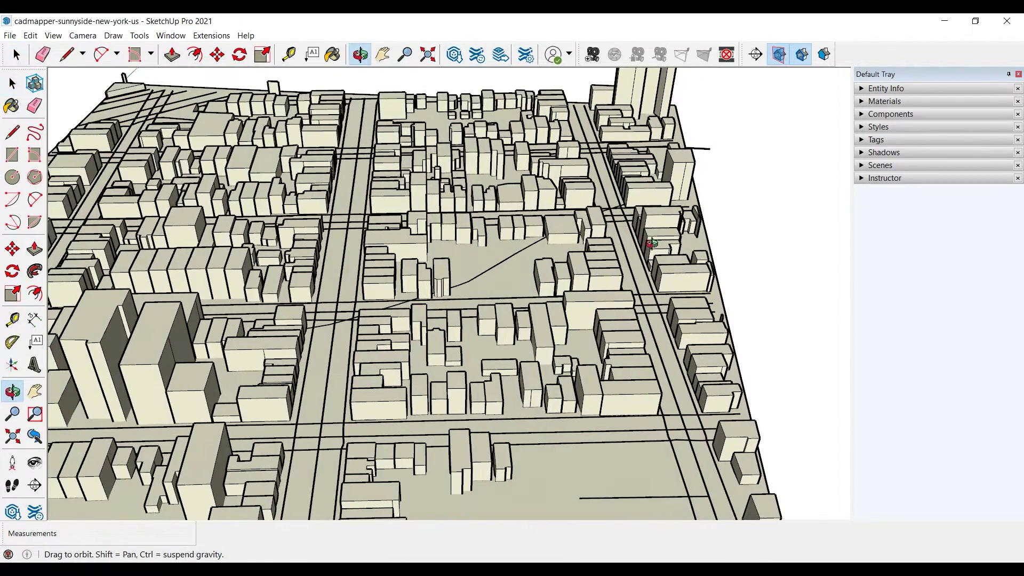
click(864, 127)
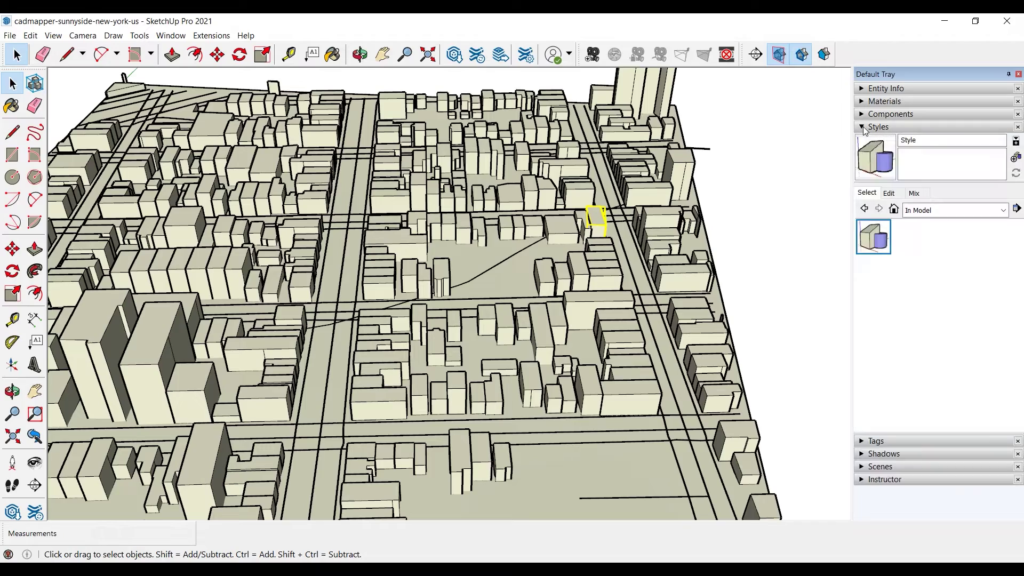
click(889, 193)
click(865, 259)
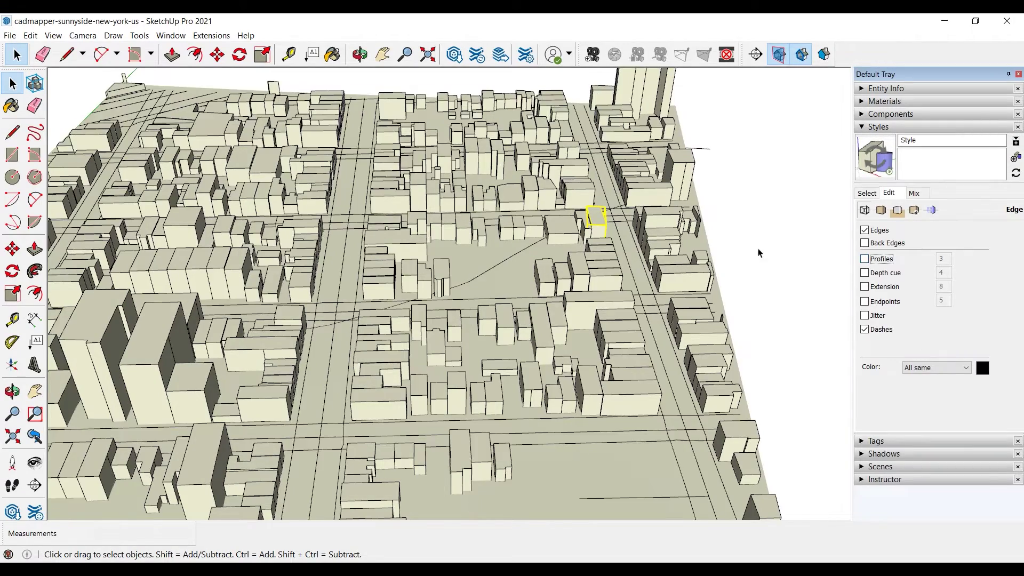
Step: Apply the HiddenLine style from the Default Styles collection to the city model
middle_drag(760, 253, 645, 244)
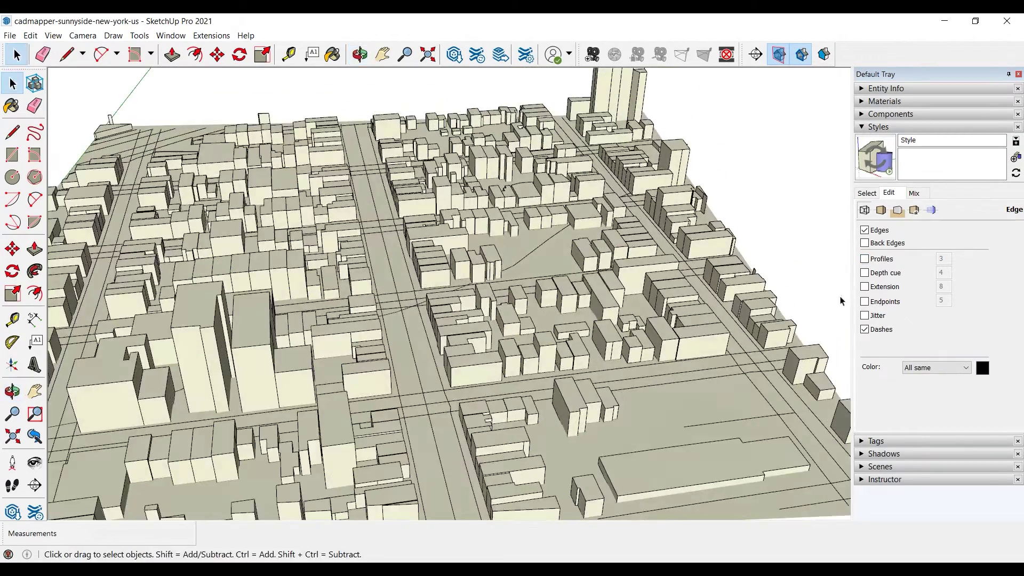
click(866, 193)
click(927, 211)
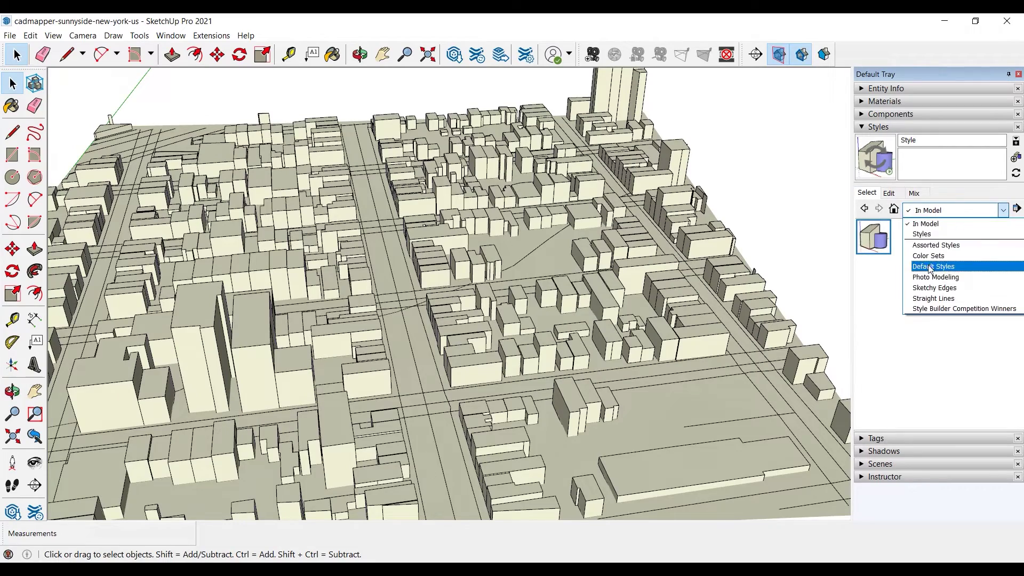
click(933, 265)
click(873, 271)
middle_drag(649, 271, 635, 249)
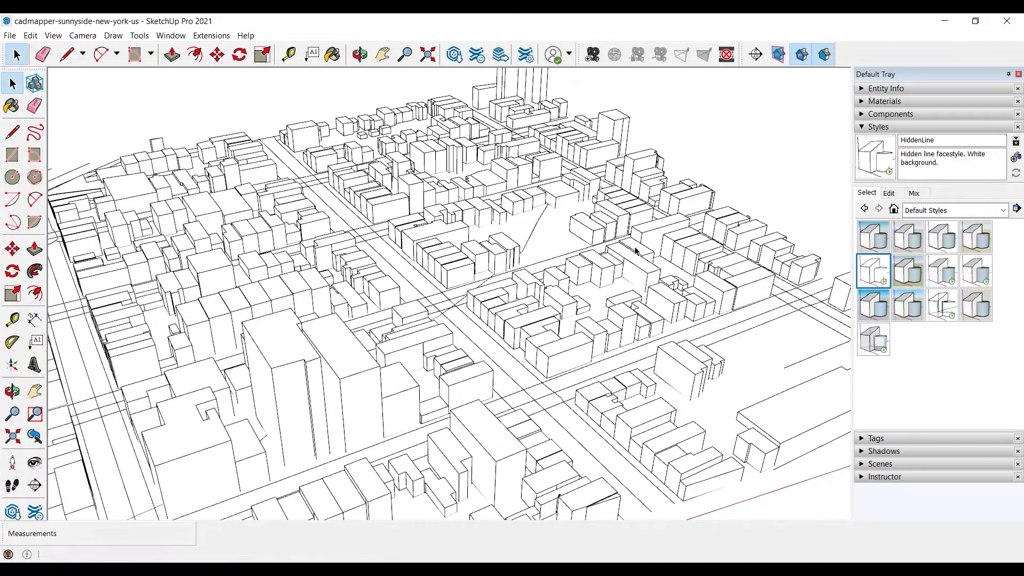
Step: Show the Views toolbar and dock it beside the section tools
right_click(876, 60)
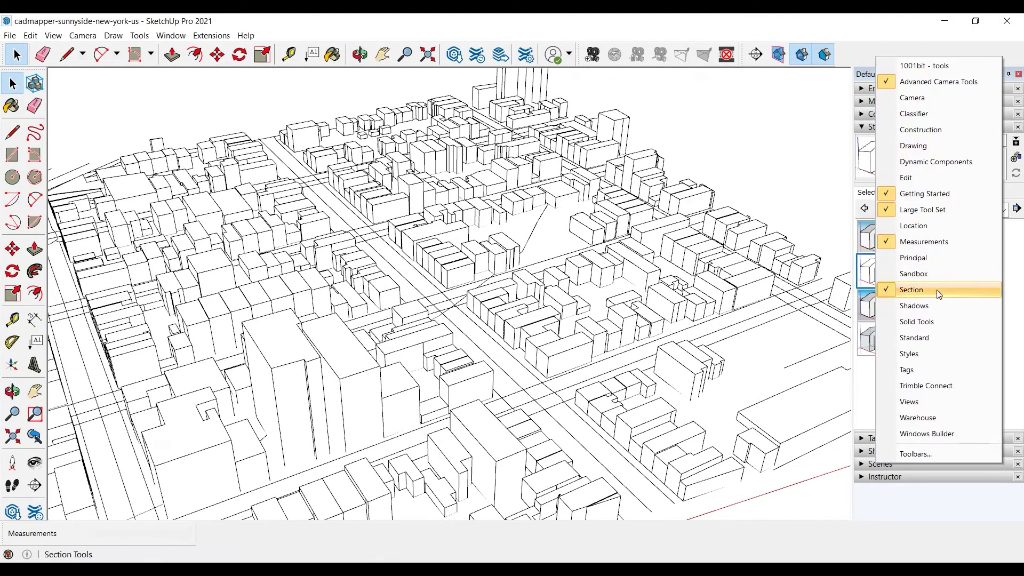
click(927, 402)
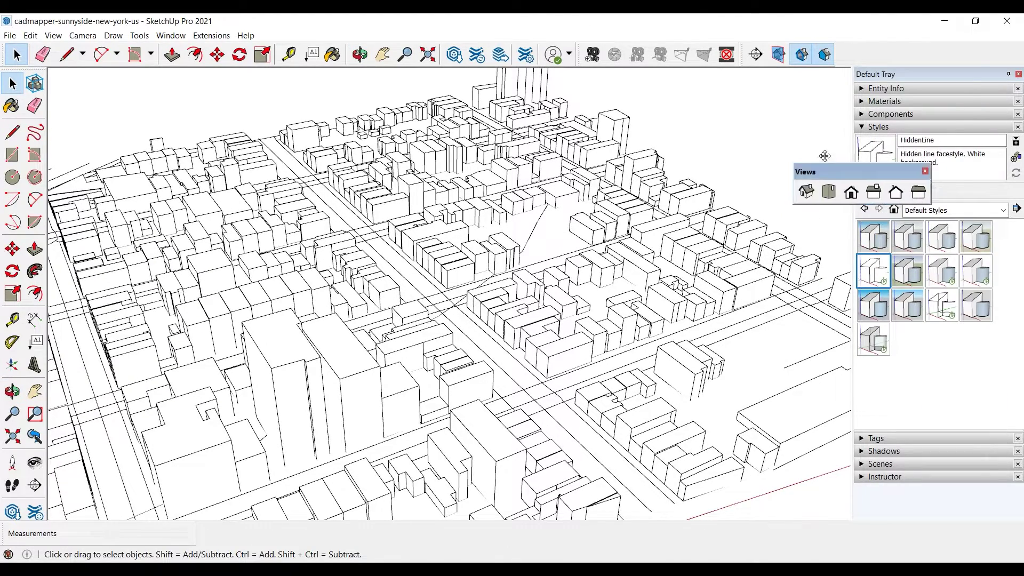
click(858, 54)
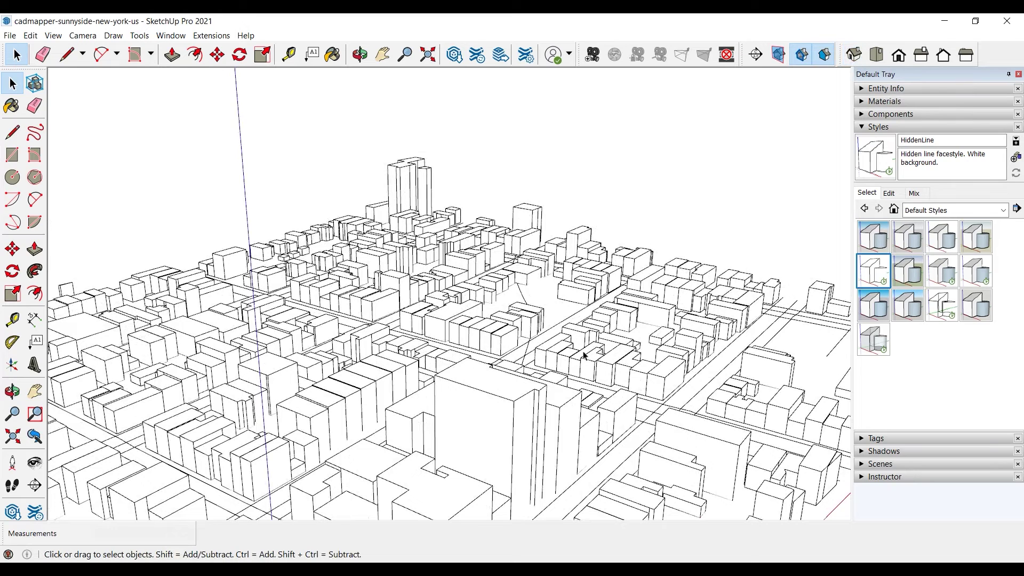
Step: Edit the HiddenLine style so that all edges are coloured dark blue
click(914, 194)
click(889, 193)
click(982, 368)
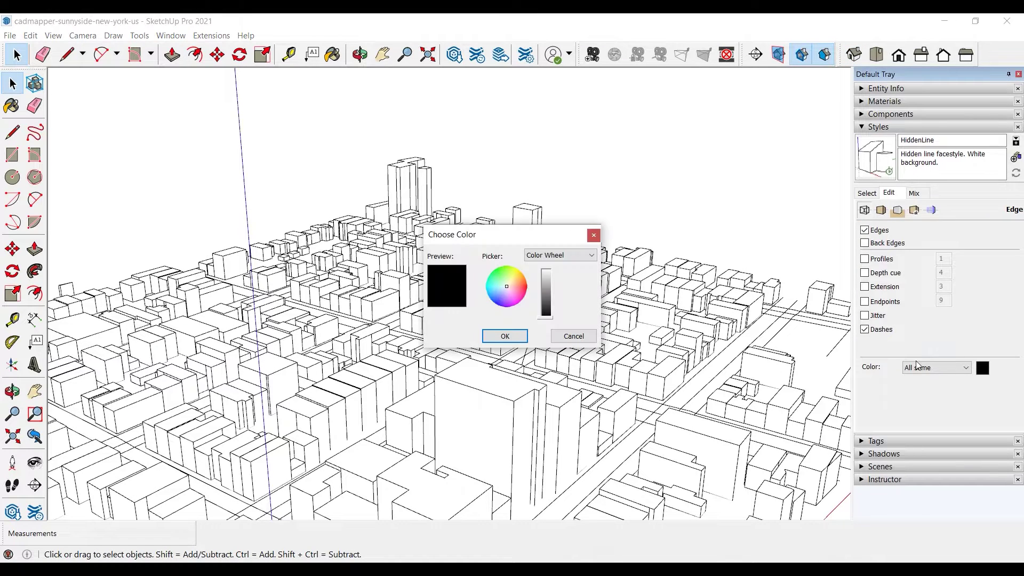
click(497, 298)
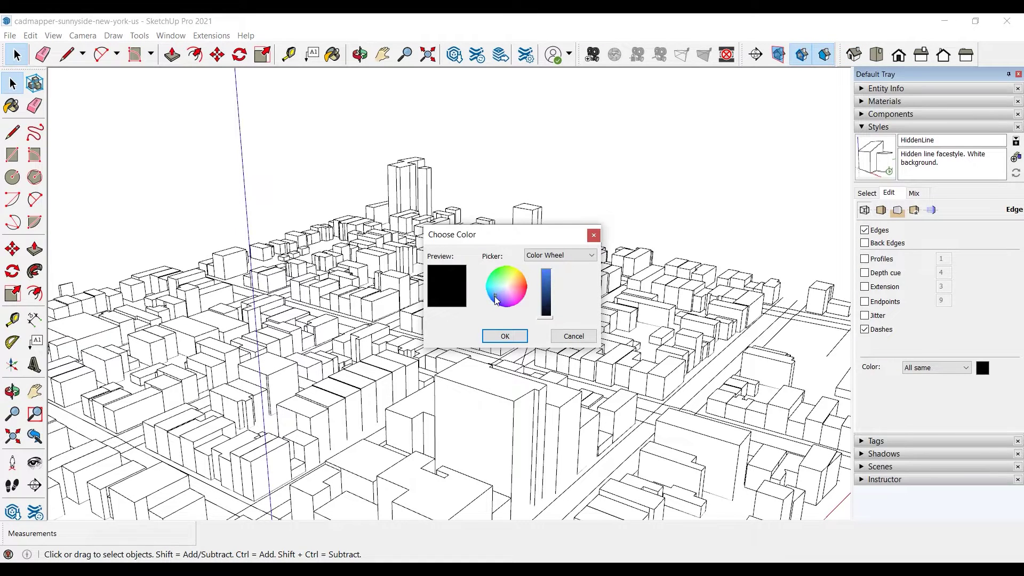
click(548, 289)
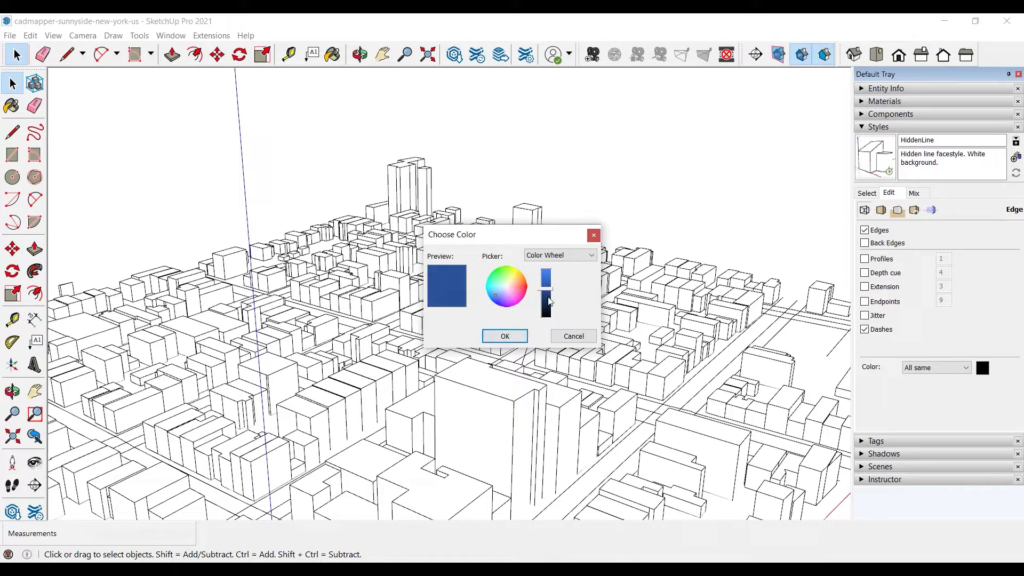
click(509, 338)
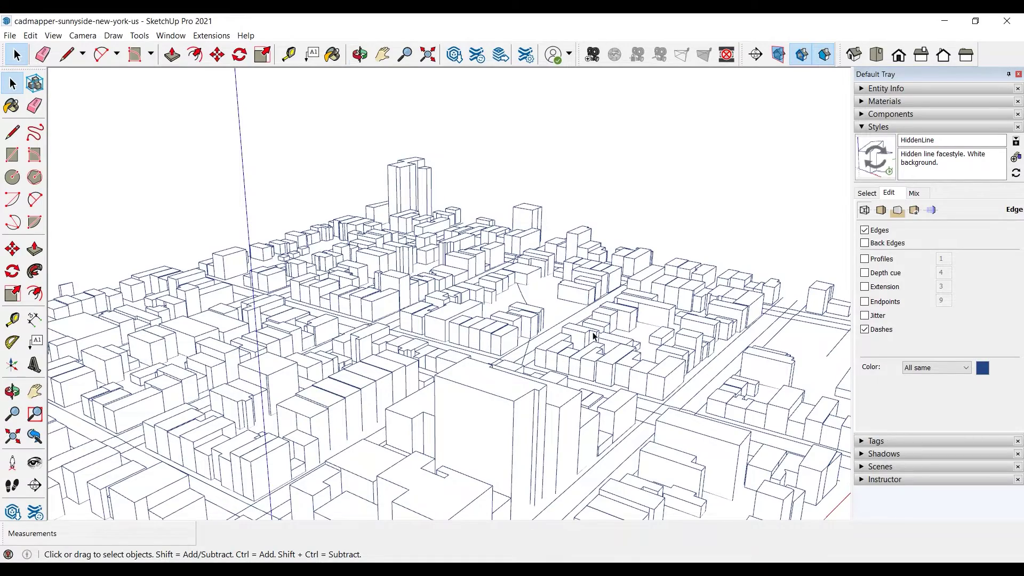
Step: Turn on shadows and set the shadow time to 12:05 and the date to 09/26
middle_drag(593, 336, 512, 326)
click(879, 453)
click(865, 469)
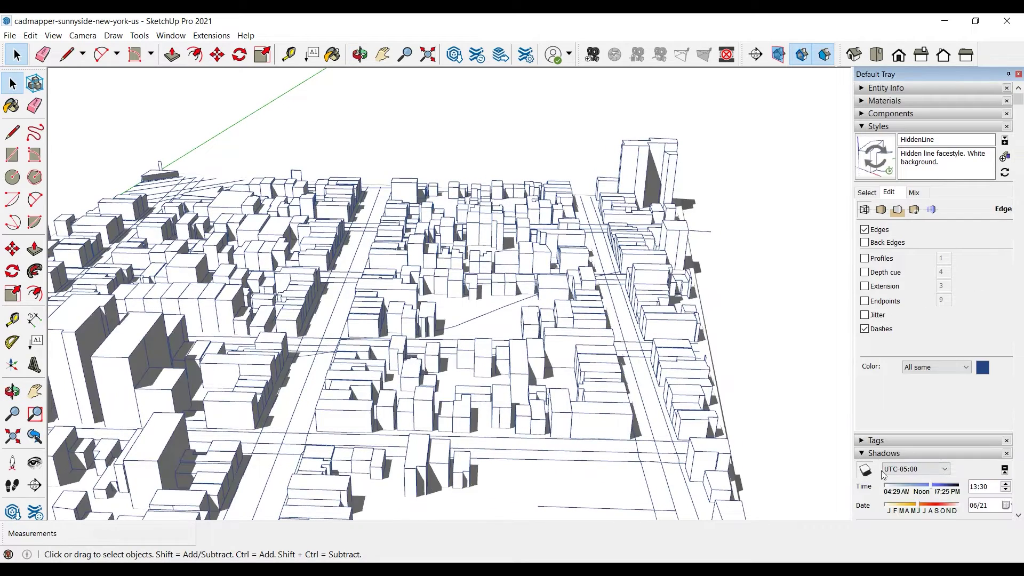
mouse_move(929, 485)
mouse_down()
mouse_move(930, 507)
mouse_move(941, 508)
mouse_move(926, 488)
mouse_up()
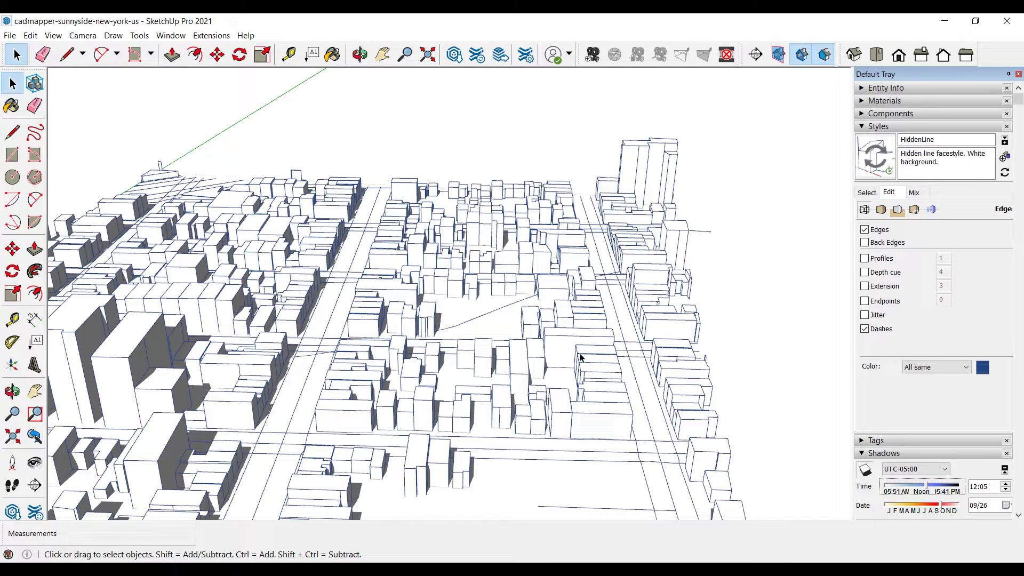
Step: Paste the copied gable-roofed building into the empty lot in the middle of the city block
scroll(814, 280, down, 1)
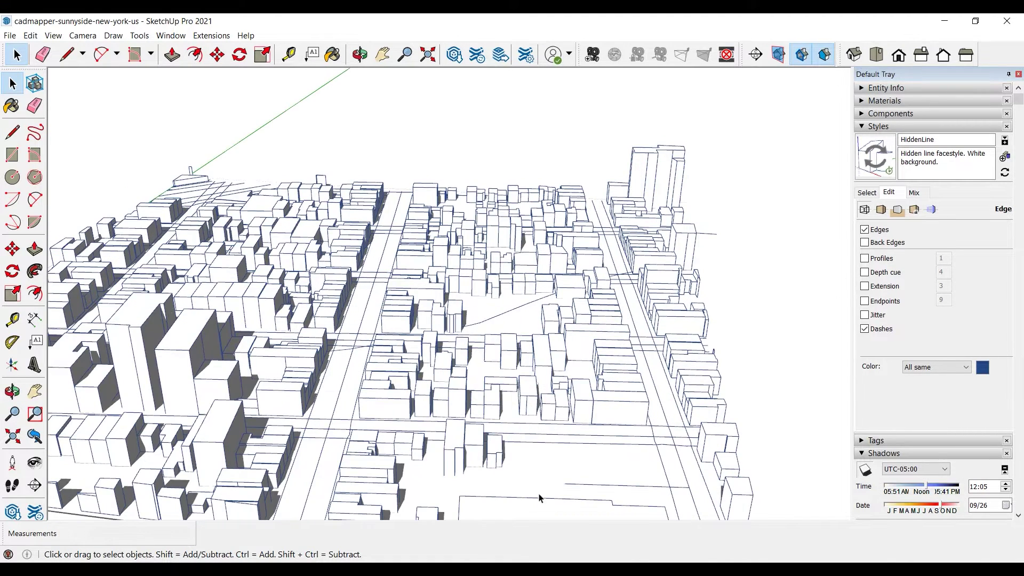
middle_drag(611, 368, 489, 306)
scroll(489, 306, up, 3)
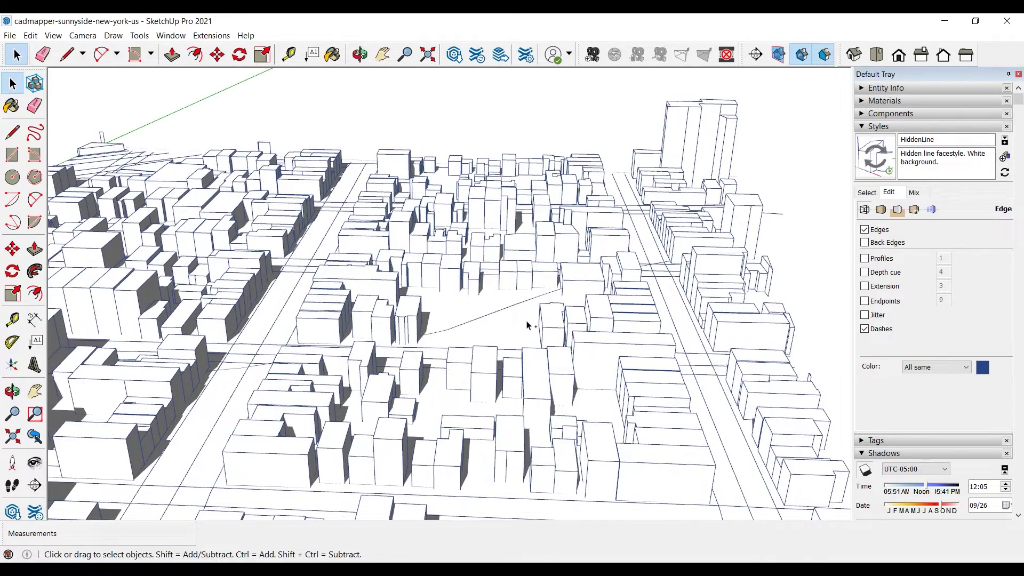
key(ctrl+v)
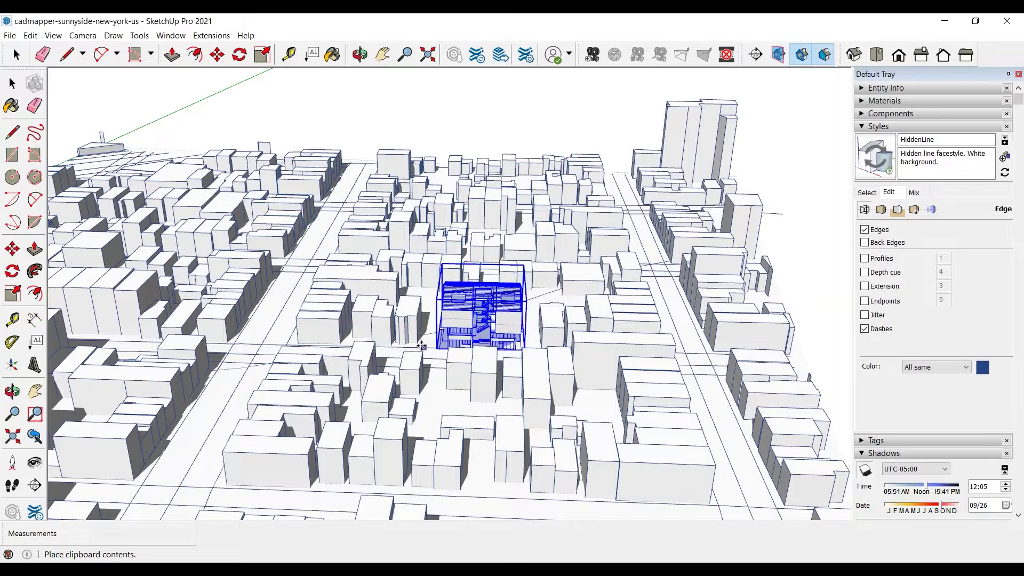
click(416, 343)
Step: Move the pasted building about 1.23 m to lift its base out of the ground, and shift it about 0.79 m from its front corner
scroll(516, 331, up, 2)
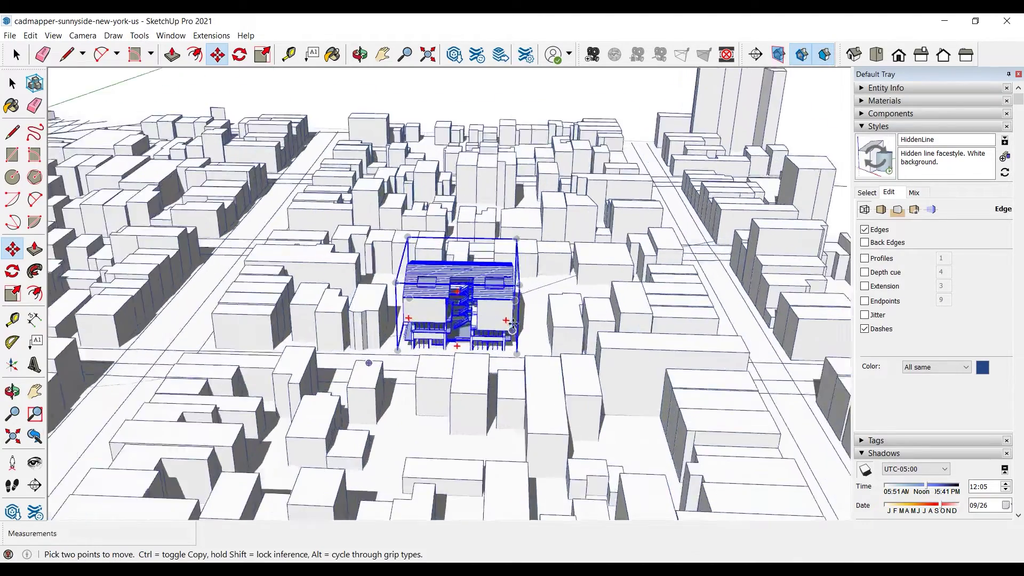
middle_drag(515, 331, 638, 355)
scroll(638, 355, up, 3)
click(638, 356)
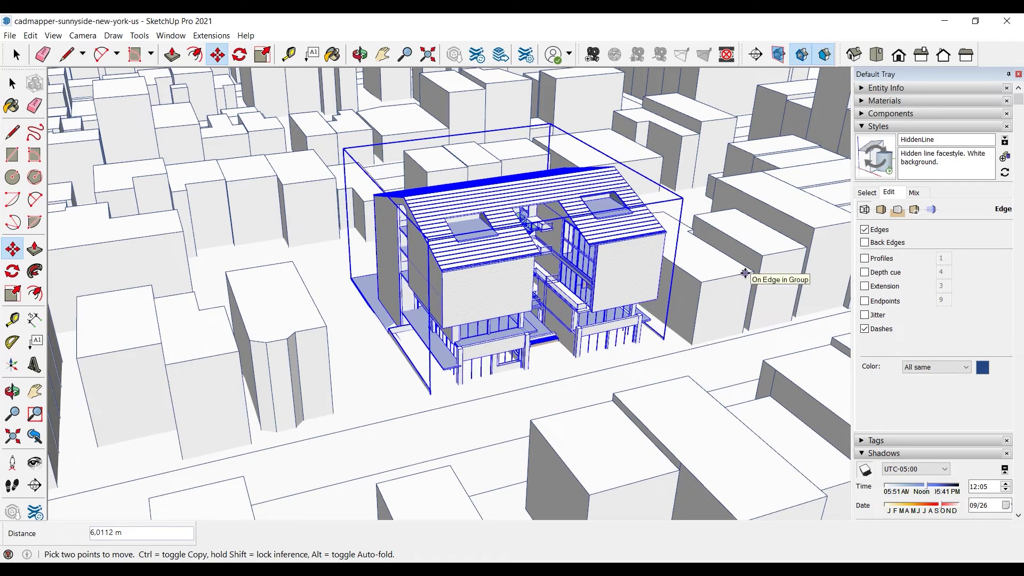
click(742, 272)
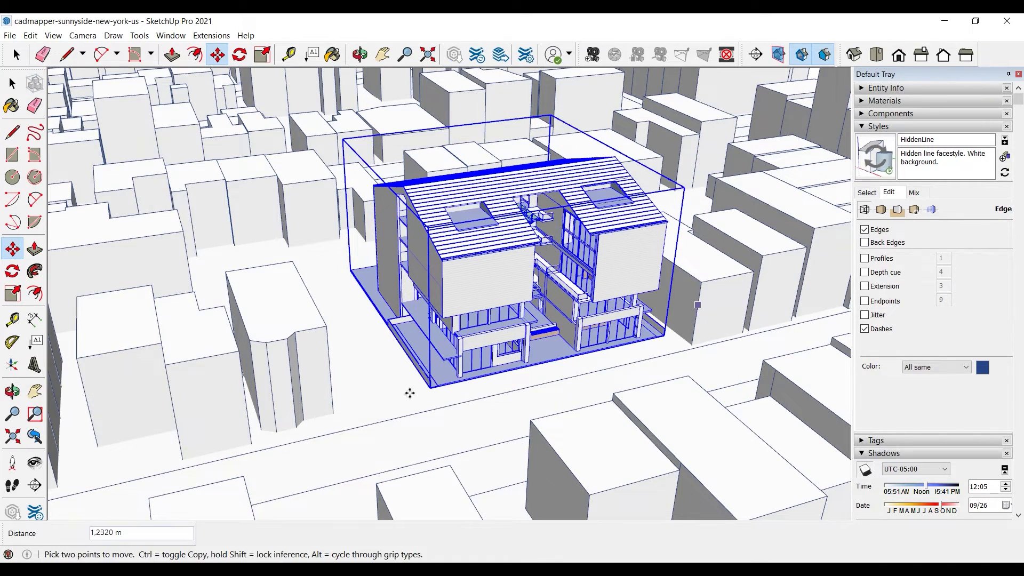
scroll(407, 390, up, 5)
click(437, 396)
click(447, 408)
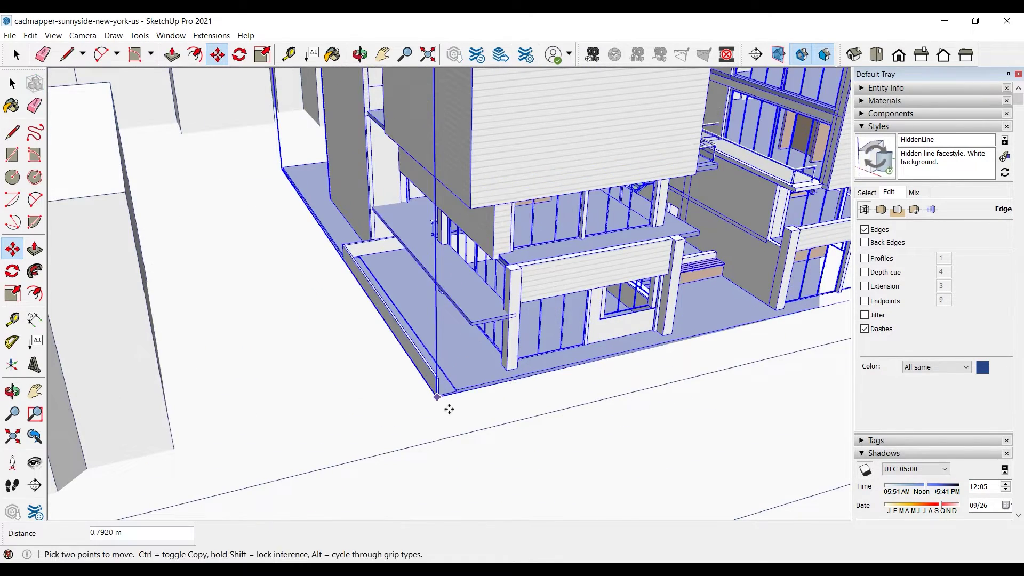
scroll(405, 325, down, 5)
middle_drag(391, 366, 315, 341)
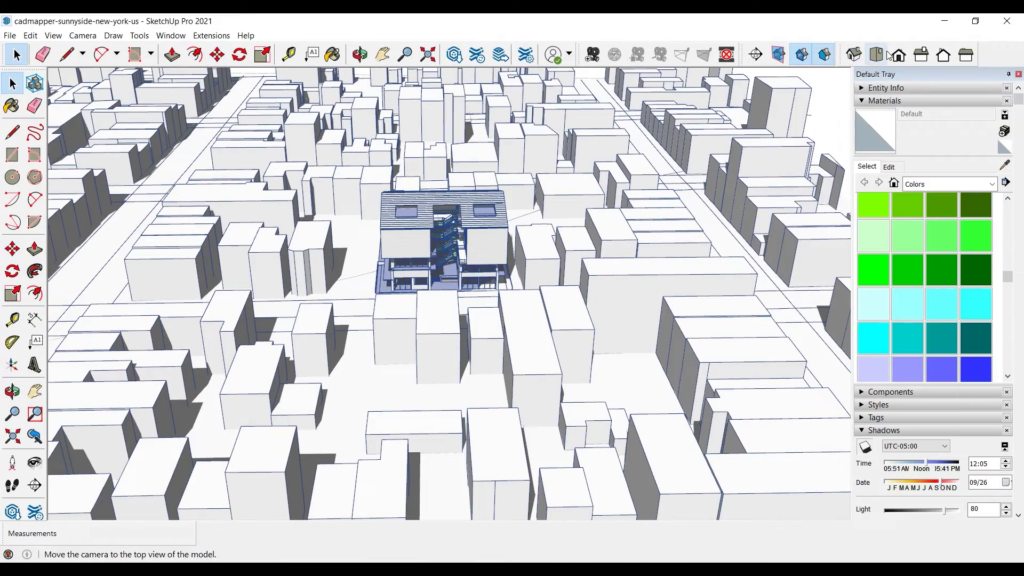
Step: Inspect the placed building and the surrounding blocks in the standard isometric view from different sides
click(858, 58)
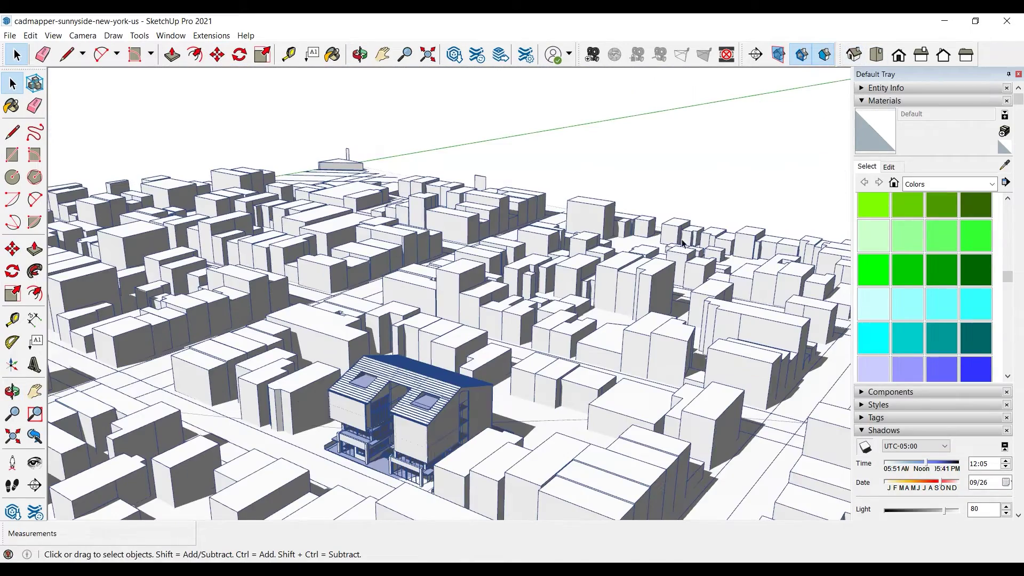
middle_drag(416, 355, 705, 284)
scroll(256, 288, down, 2)
scroll(708, 376, up, 3)
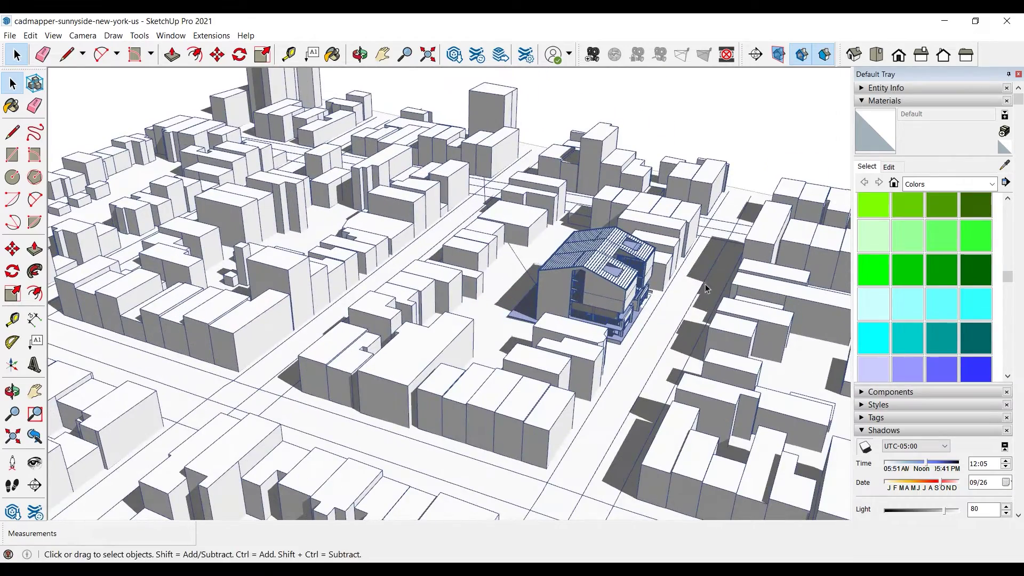
click(854, 56)
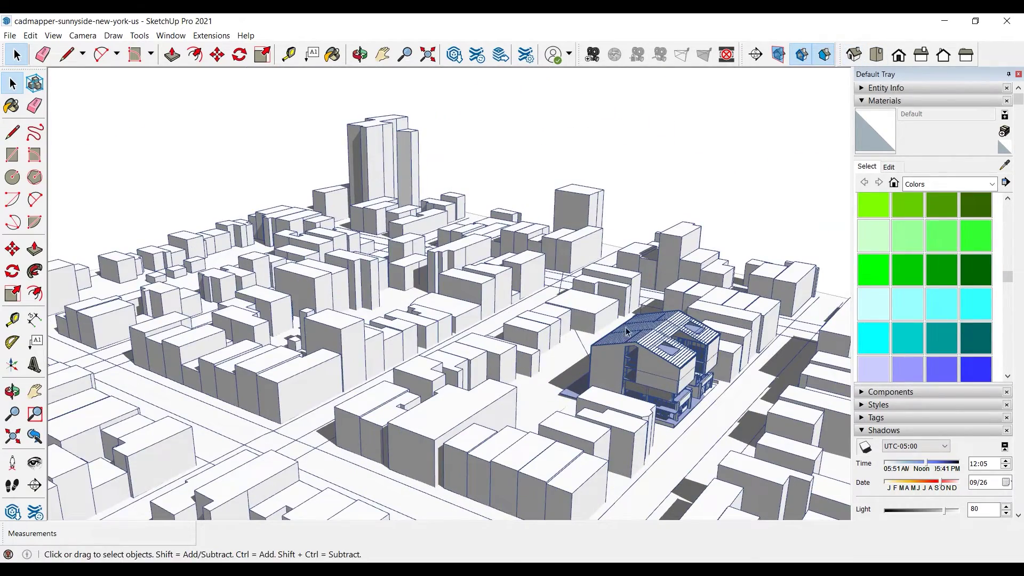
shift+middle_drag(608, 351, 333, 302)
scroll(335, 314, up, 1)
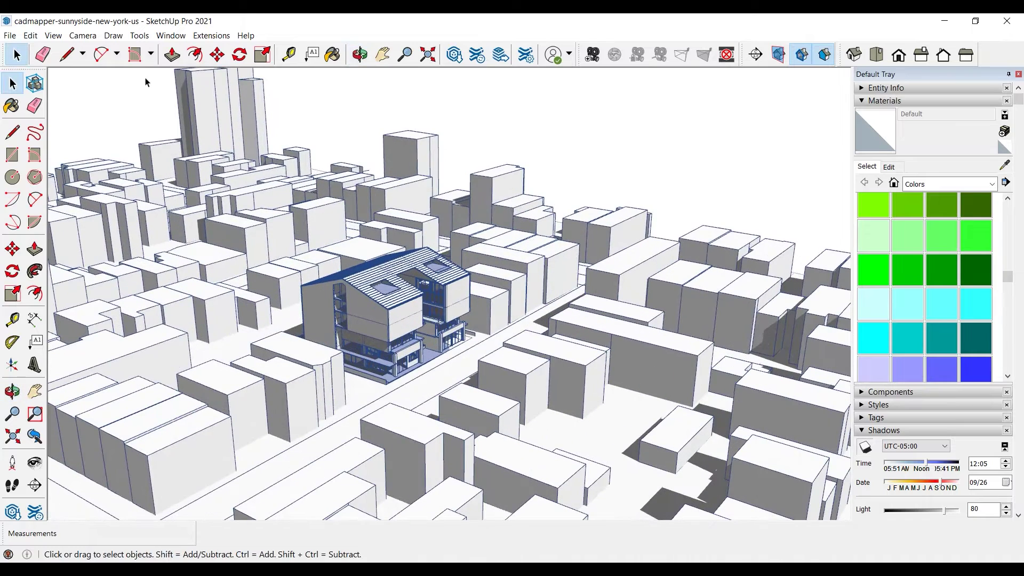
Step: Set the camera to Parallel Projection with the standard Iso view, framed closely on the placed building
click(83, 35)
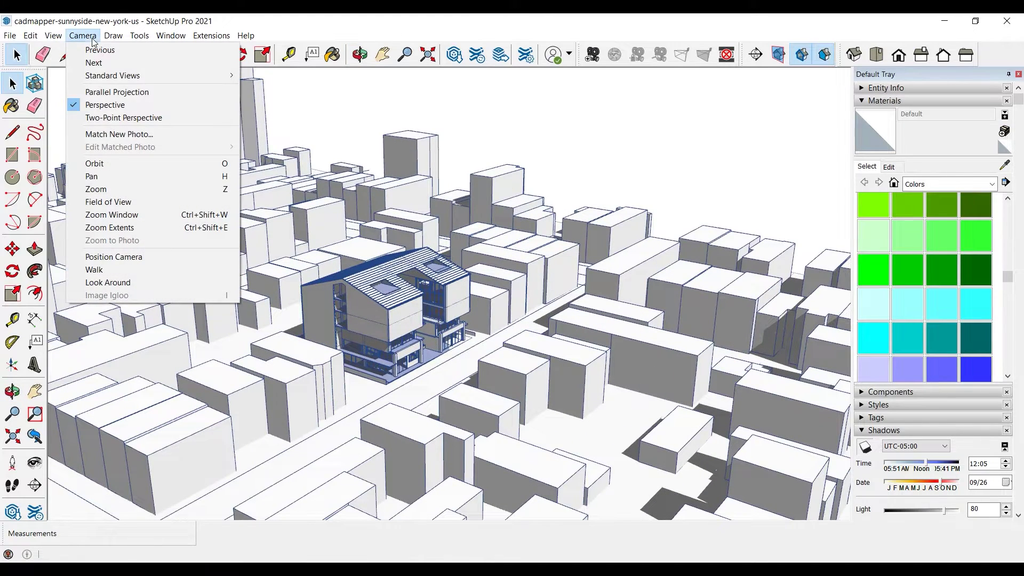
click(117, 92)
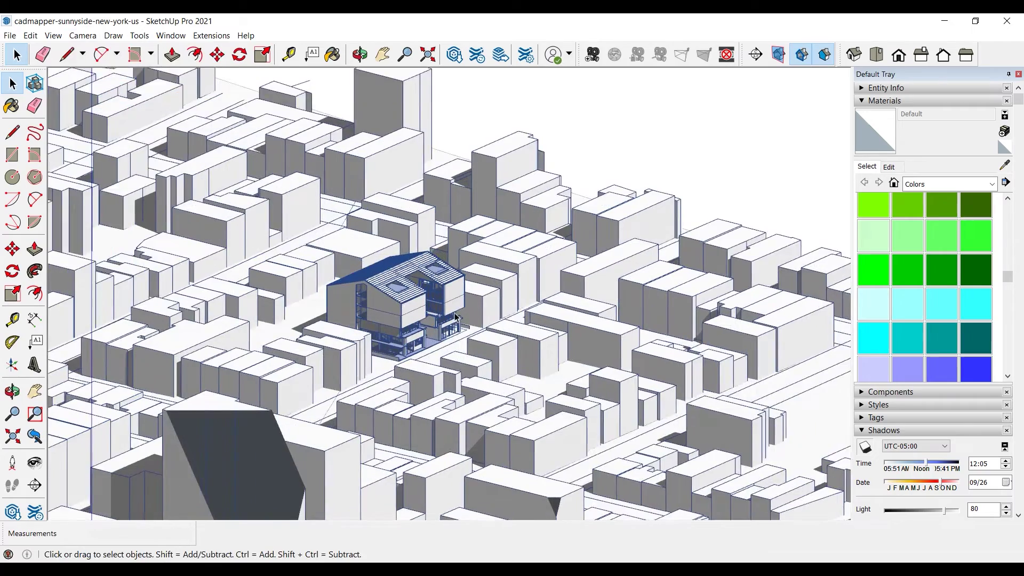
middle_drag(470, 315, 469, 370)
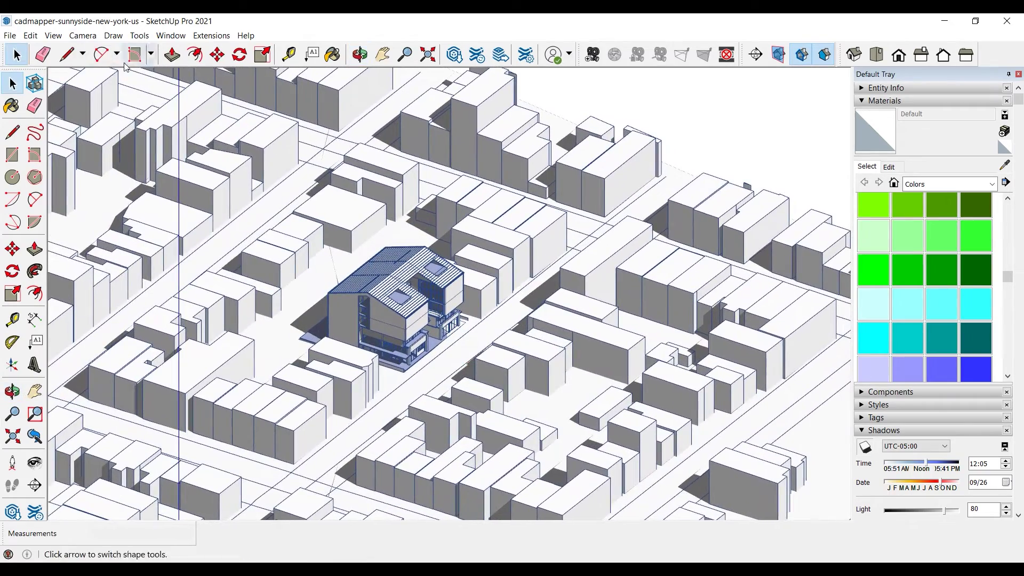
click(83, 35)
mouse_move(109, 80)
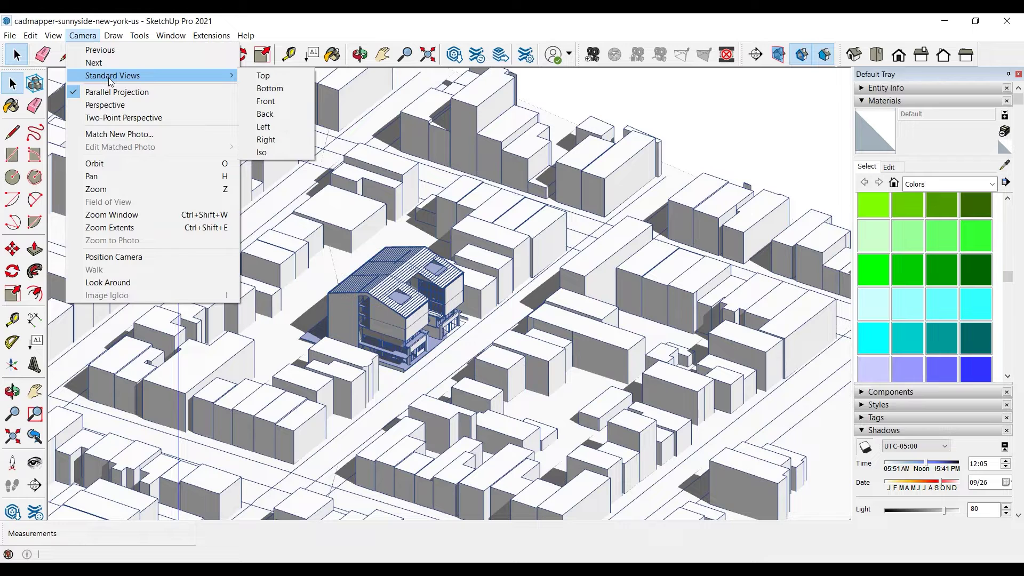
click(260, 153)
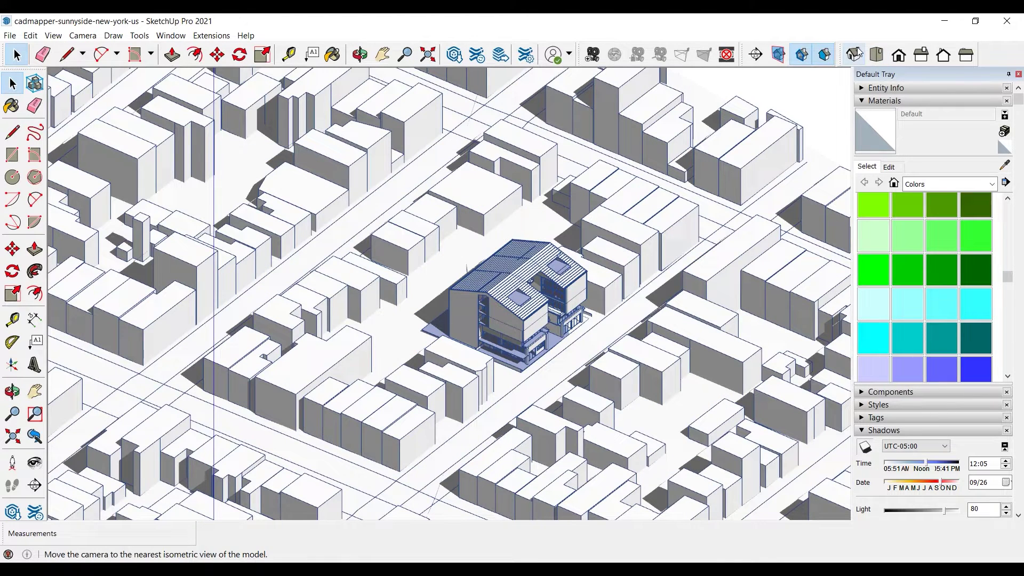
click(857, 47)
shift+middle_drag(630, 256, 444, 247)
scroll(379, 311, up, 2)
shift+middle_drag(396, 308, 411, 267)
scroll(486, 333, up, 1)
mouse_move(486, 333)
shift+middle_down()
mouse_move(544, 352)
mouse_move(532, 356)
shift+middle_up()
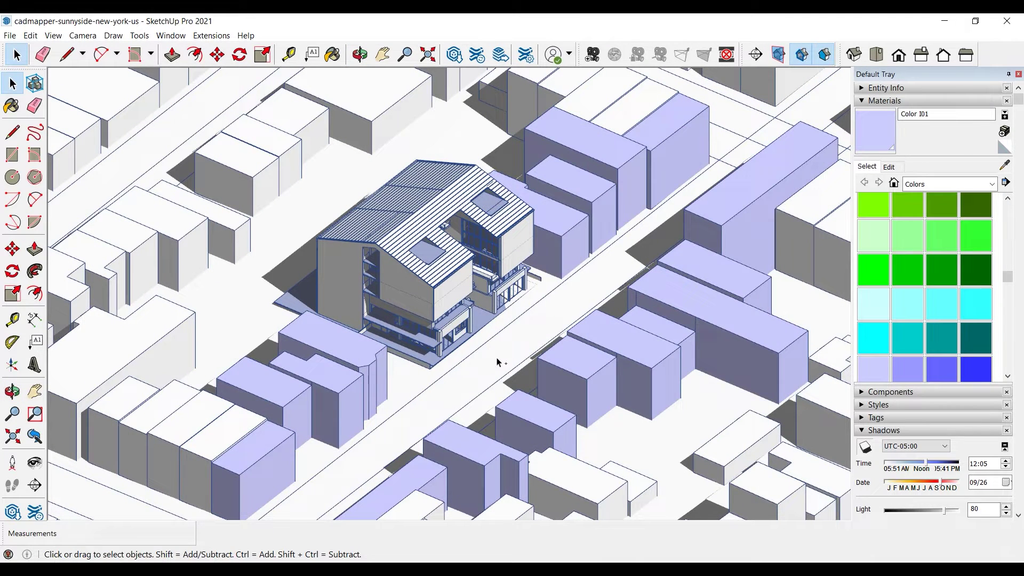
Step: Undo the Color I01 paint on the buildings around the site
key(ctrl+z)
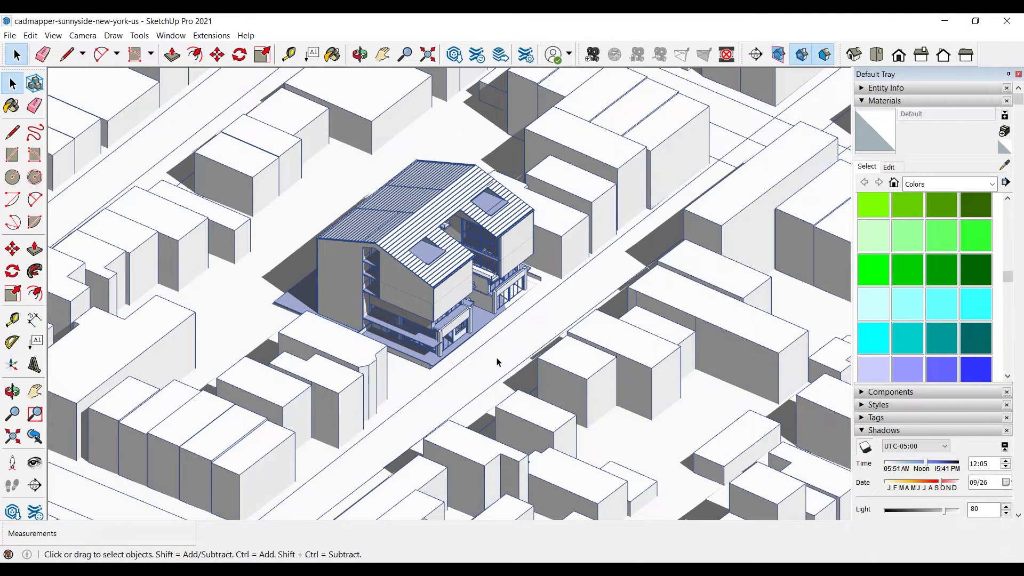
middle_drag(497, 363, 582, 313)
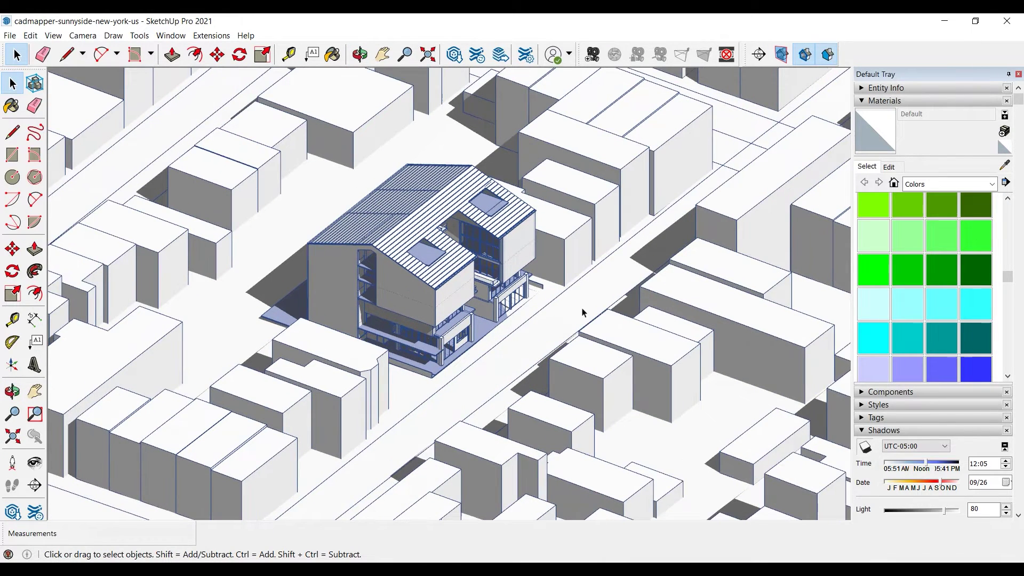
Step: Show the 1001bit - tools toolbar and dock it in its own row beneath the main toolbar
right_click(854, 55)
click(894, 60)
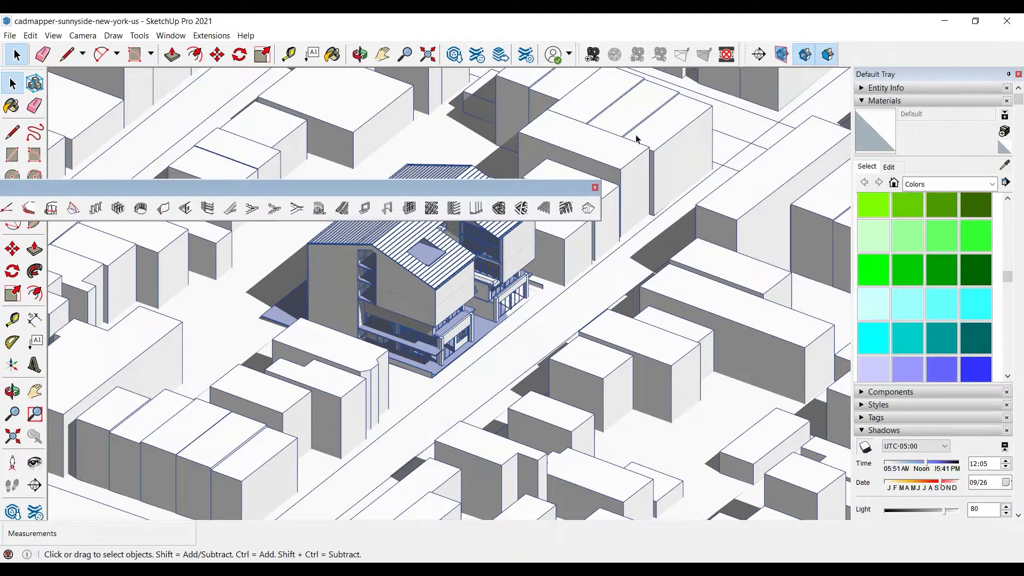
drag(410, 190, 713, 130)
drag(52, 125, 103, 66)
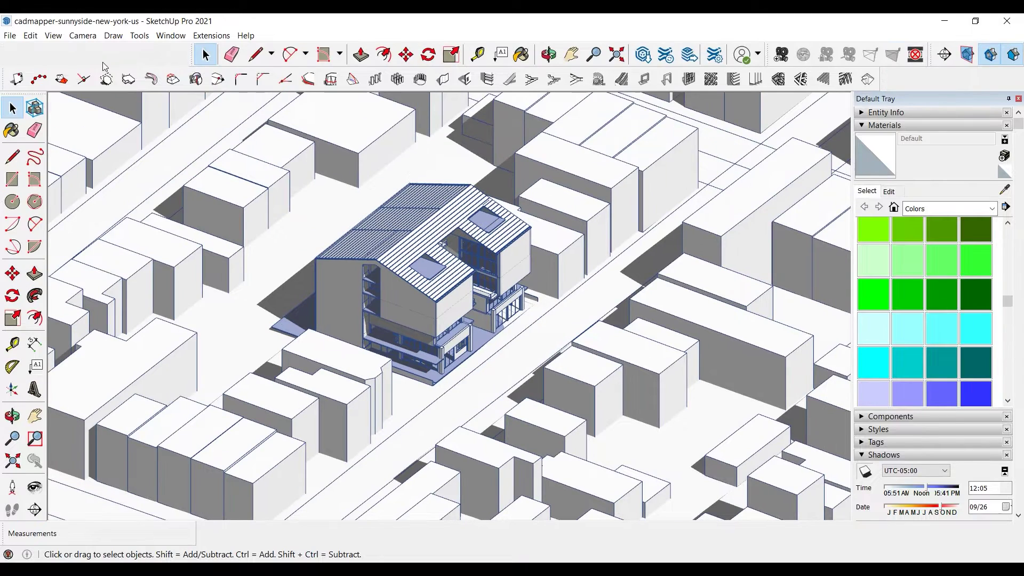
drag(189, 55, 6, 55)
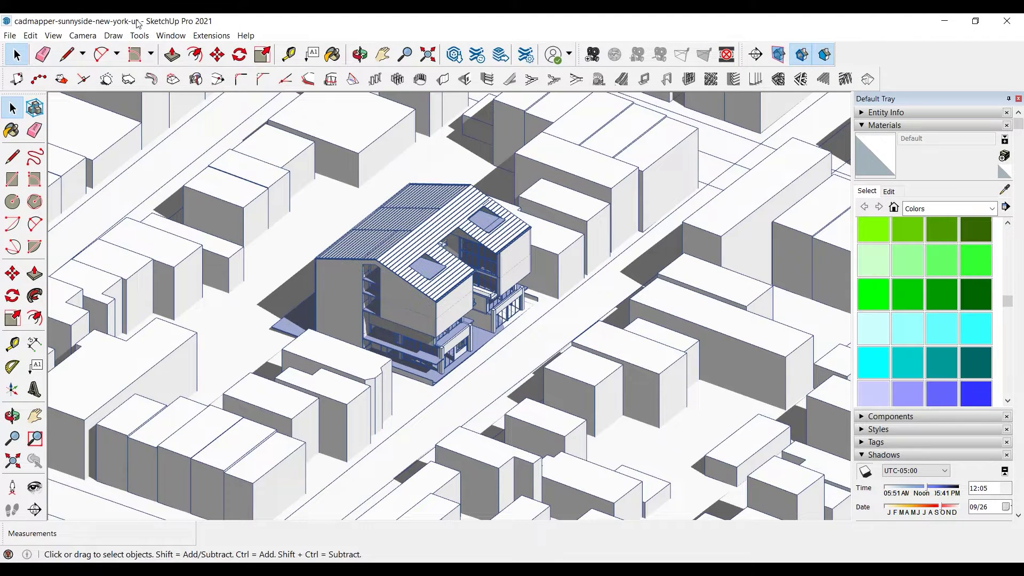
Step: Look up the 1001bit Tools (Freeware) extension in the Extension Warehouse, review its page and close the window
click(170, 35)
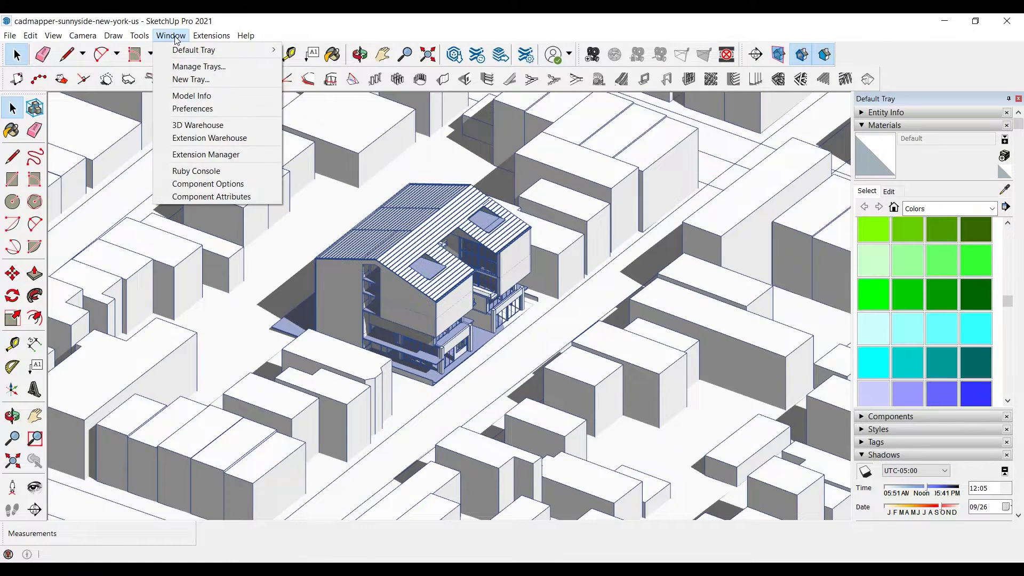
click(261, 141)
text(100)
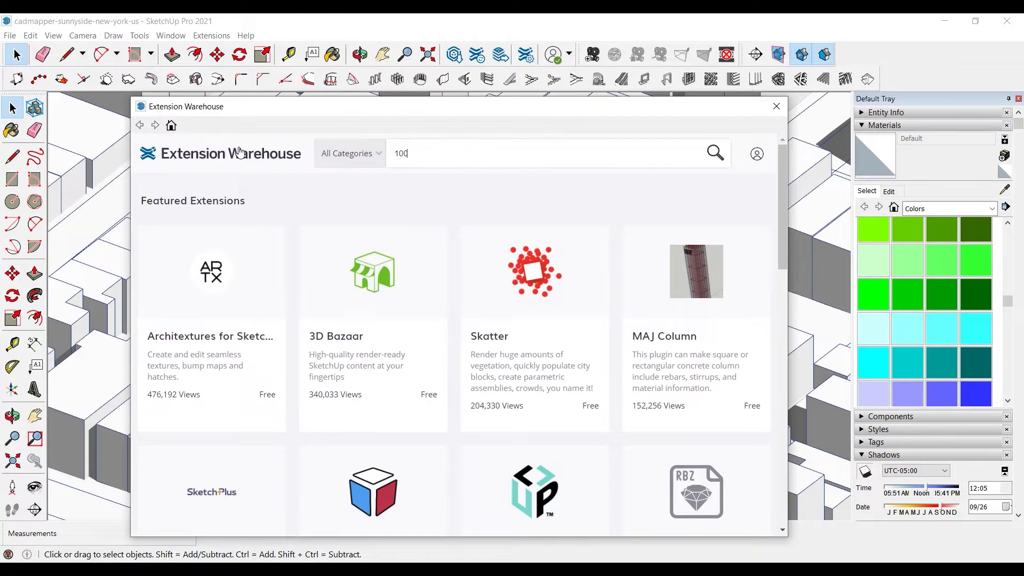
text(1)
click(438, 191)
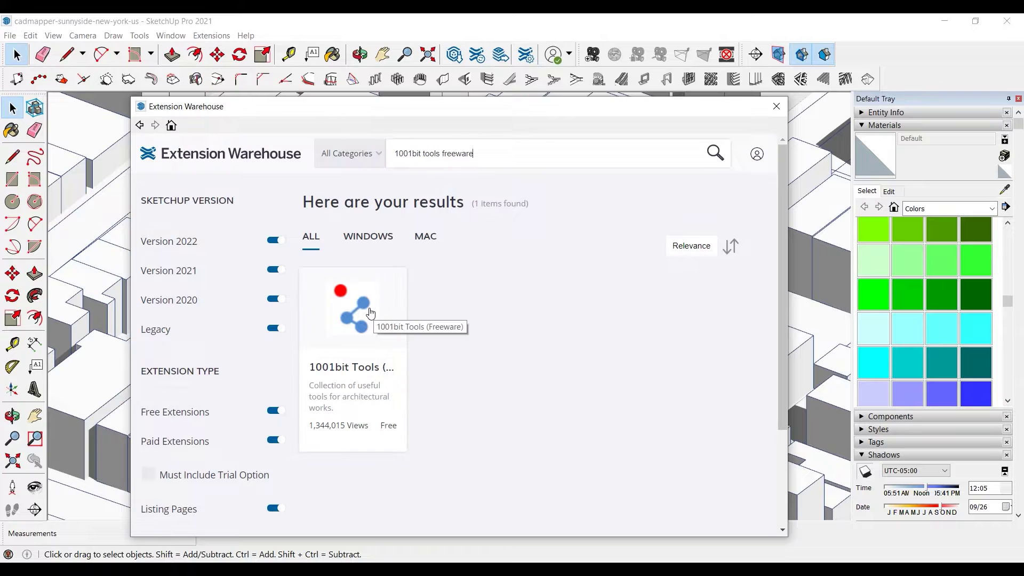
click(371, 313)
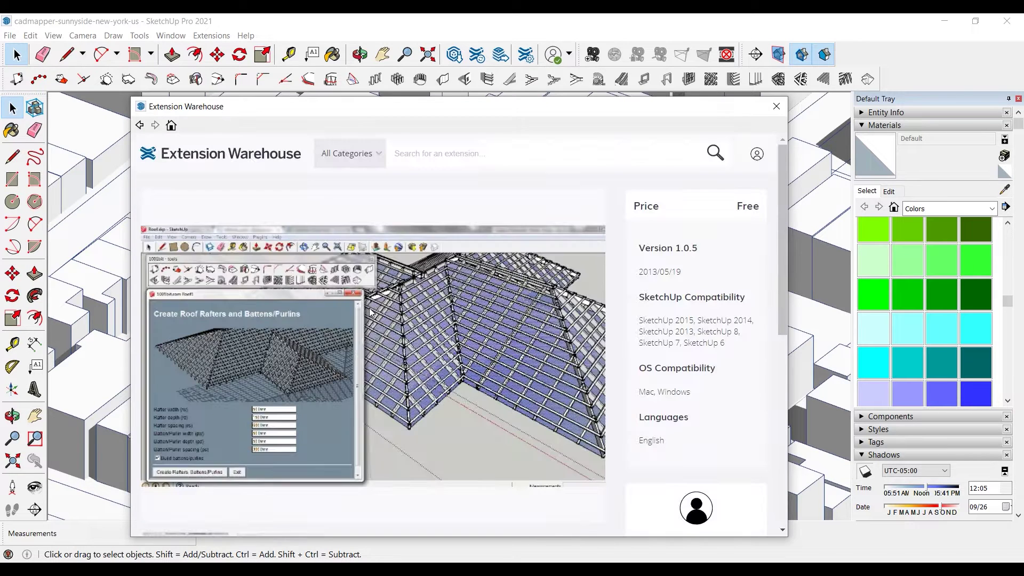
scroll(371, 313, down, 3)
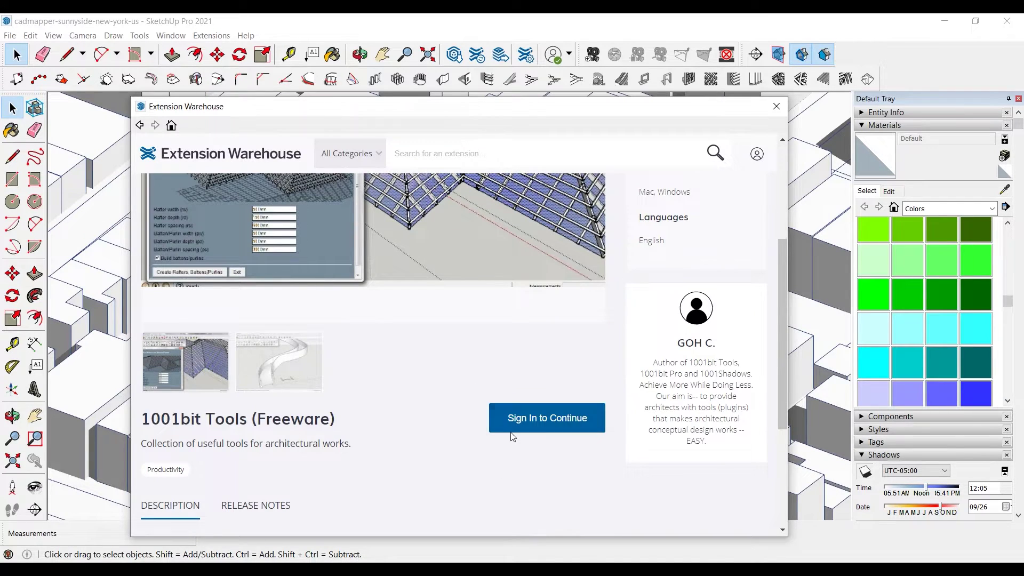
scroll(571, 432, up, 1)
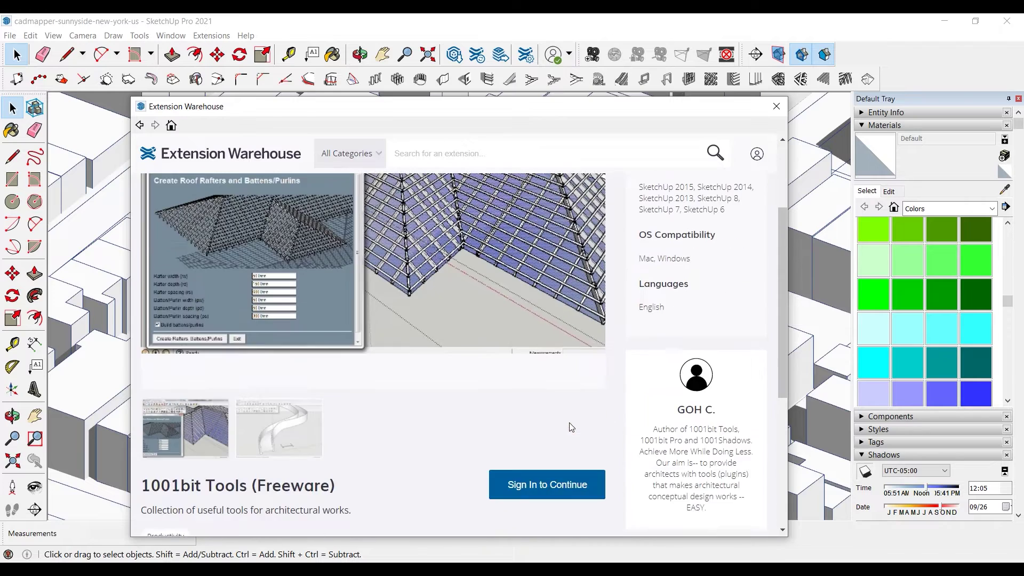
click(776, 107)
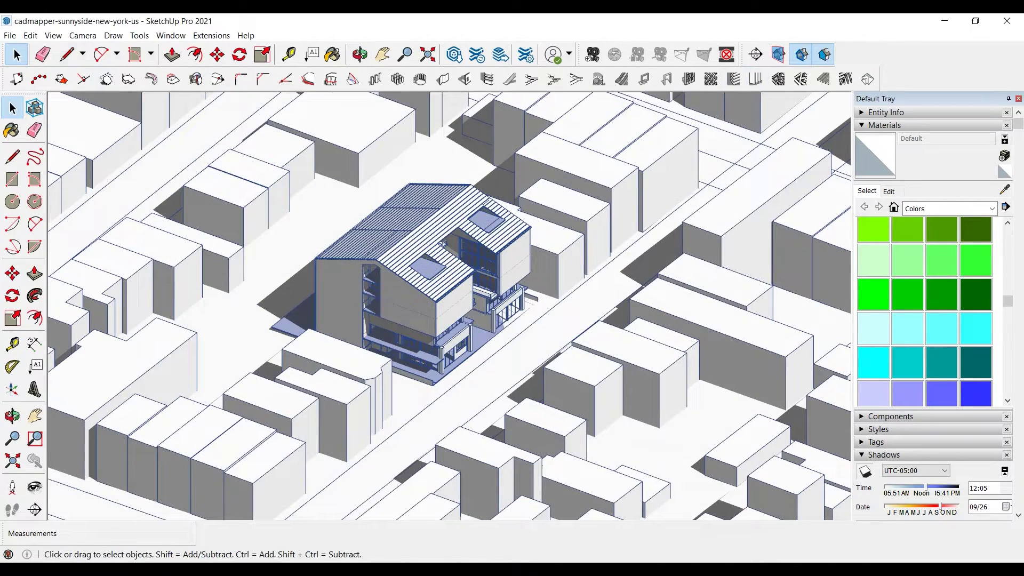
Step: Create a 1001bit hip roof with 30 degree pitch and 0,3000 m overhang on the building directly beside the placed building
click(334, 357)
scroll(320, 355, up, 5)
click(868, 79)
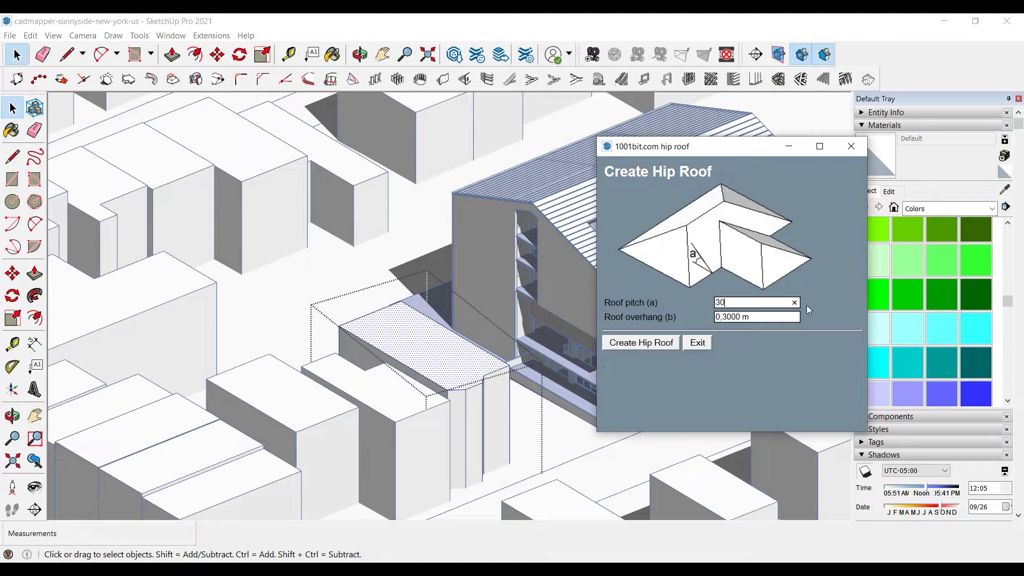
key(Tab)
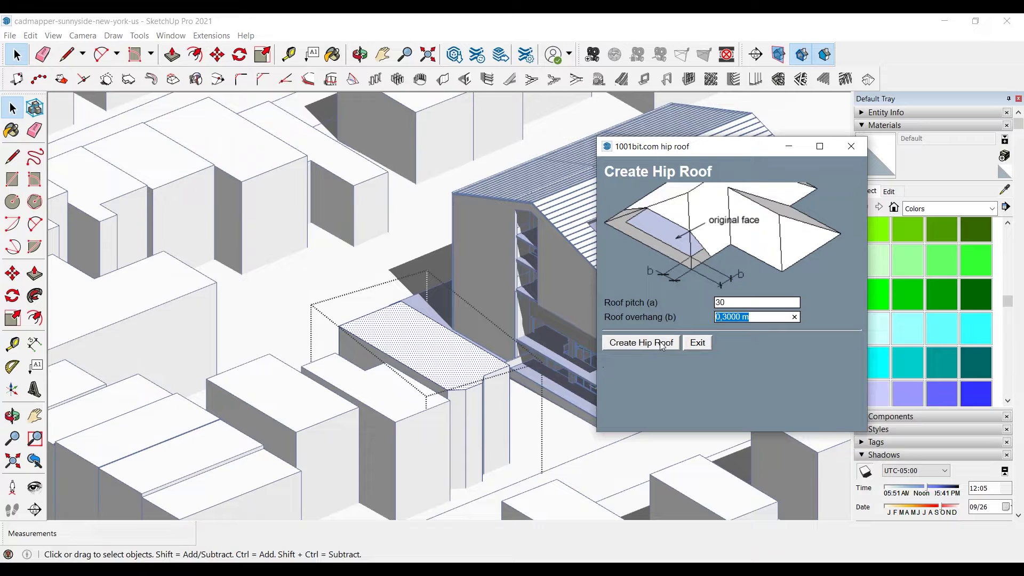
click(629, 344)
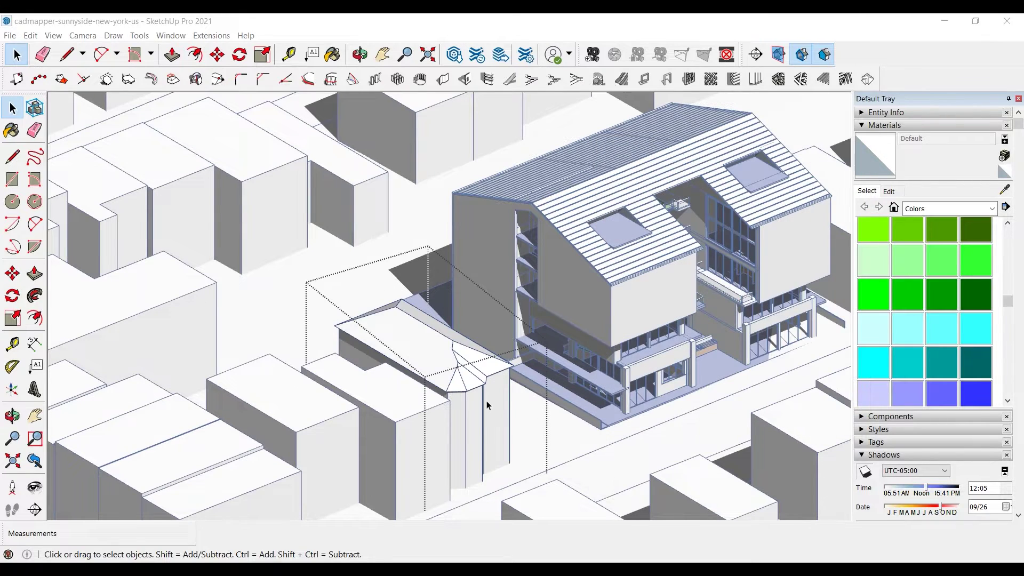
Step: Create a hip roof with the same pitch and 0,3000 m overhang on the second building from the placed building
scroll(558, 404, up, 2)
scroll(466, 427, up, 3)
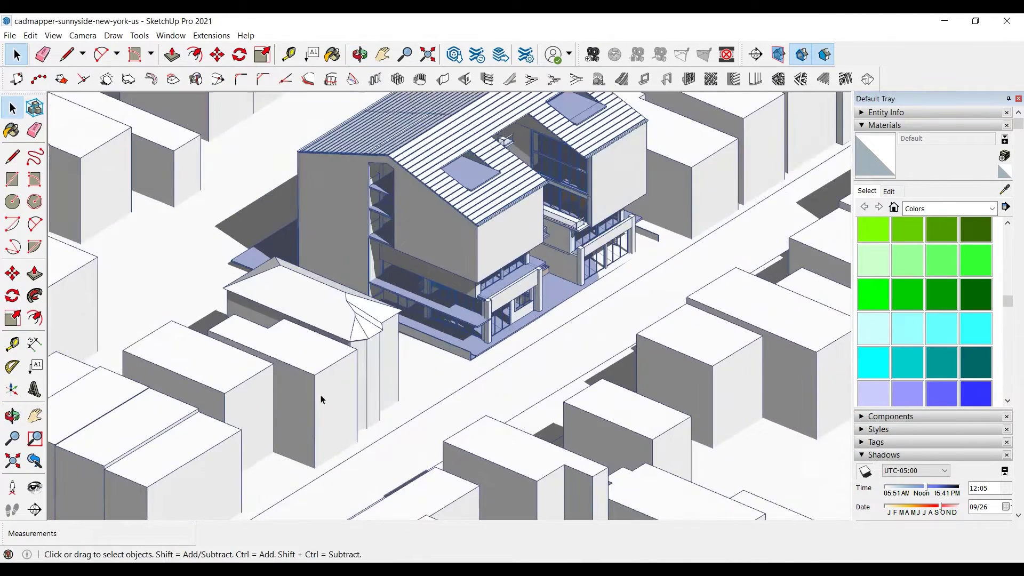
double_click(316, 355)
click(315, 351)
click(866, 79)
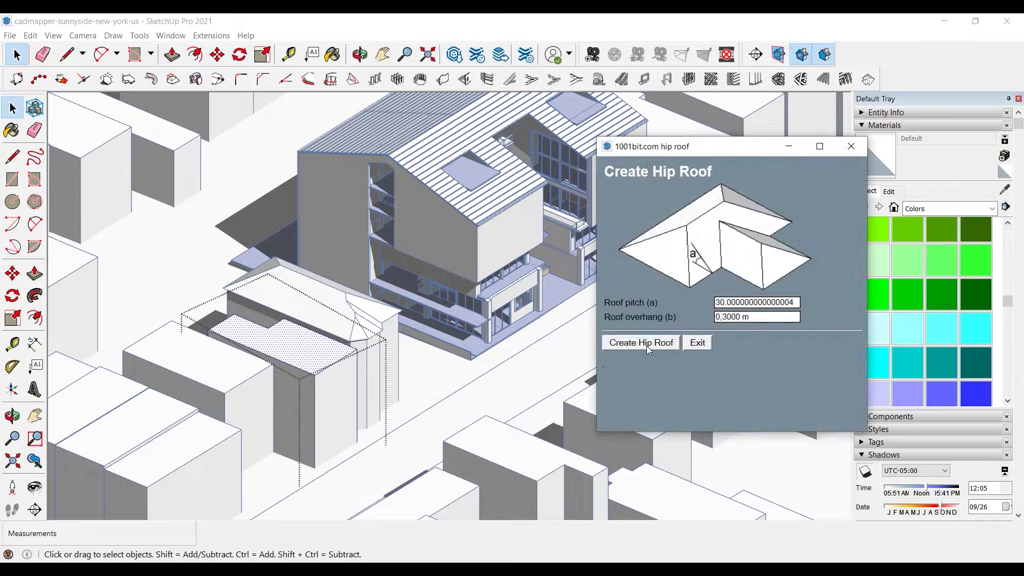
click(646, 346)
click(296, 389)
Step: Create a hip roof on the third building from the placed building, keeping the same pitch and overhang
click(203, 357)
double_click(201, 358)
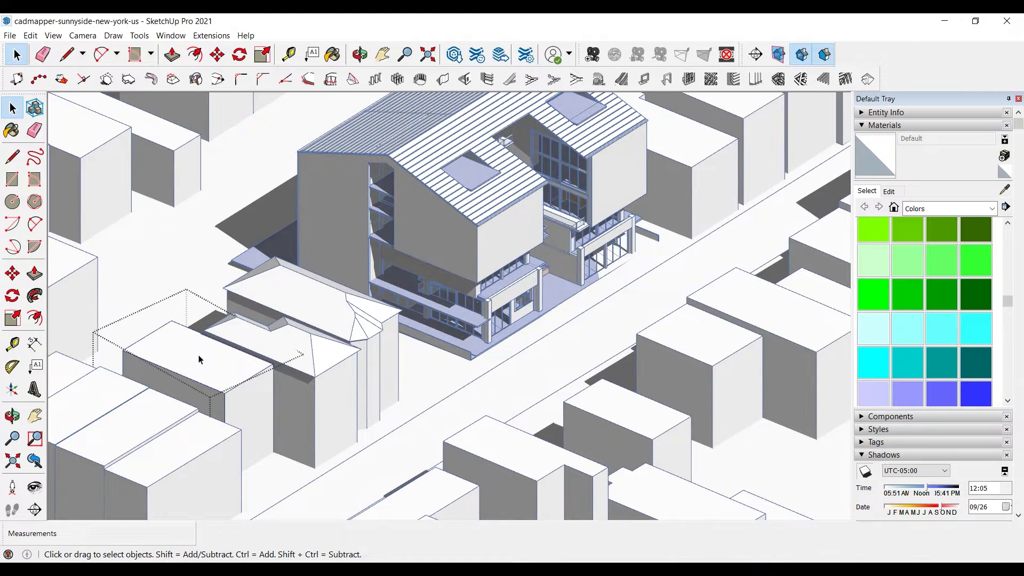
click(199, 359)
click(866, 79)
click(660, 344)
click(661, 344)
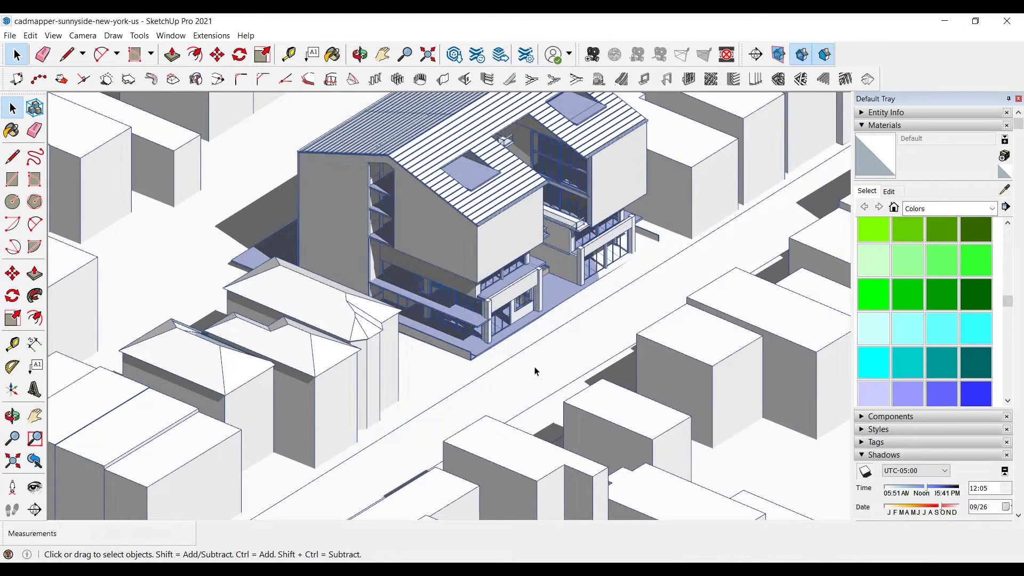
Step: Create a hip roof on the street-end house of the neighbouring row of five narrow houses
scroll(622, 304, down, 2)
middle_drag(313, 413, 372, 389)
double_click(355, 415)
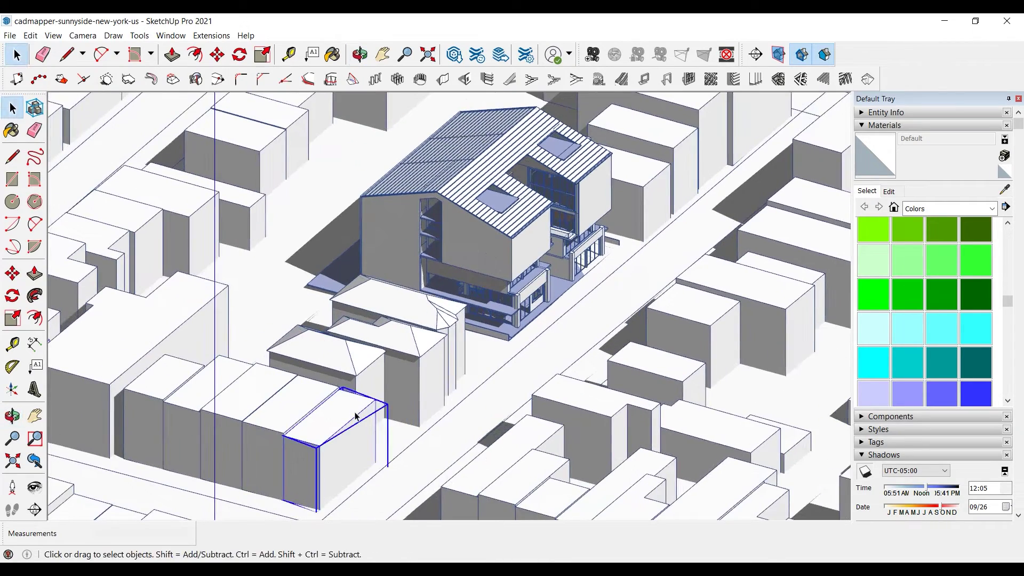
click(356, 414)
click(867, 79)
click(658, 342)
Step: Create a hip roof on the second house of the row, counted from the street end
click(286, 408)
double_click(286, 408)
click(285, 407)
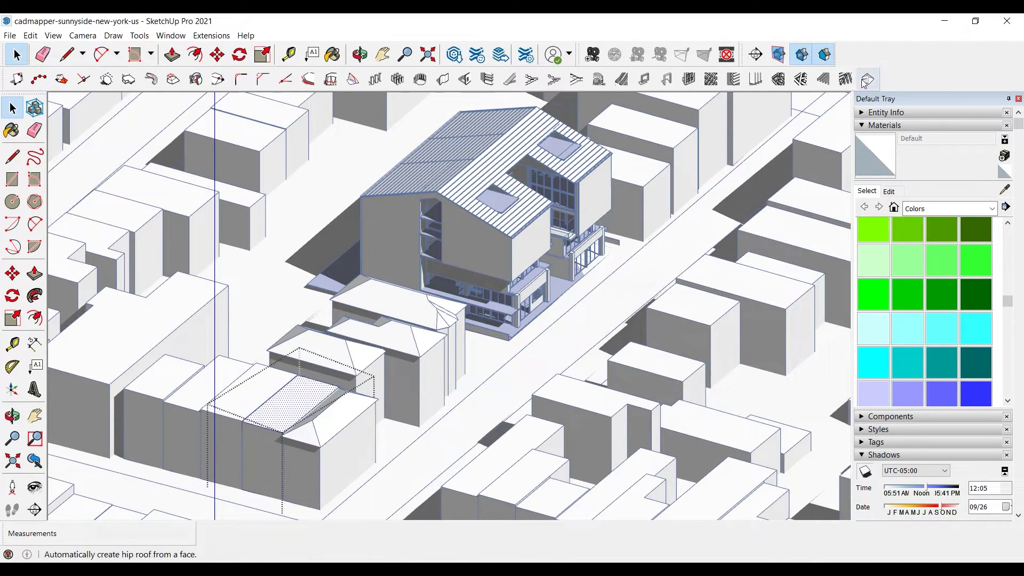
click(867, 79)
click(657, 342)
Step: Create a hip roof with 0,3000 m overhang on the middle house of the five-house row
click(265, 386)
double_click(264, 386)
click(263, 386)
click(866, 79)
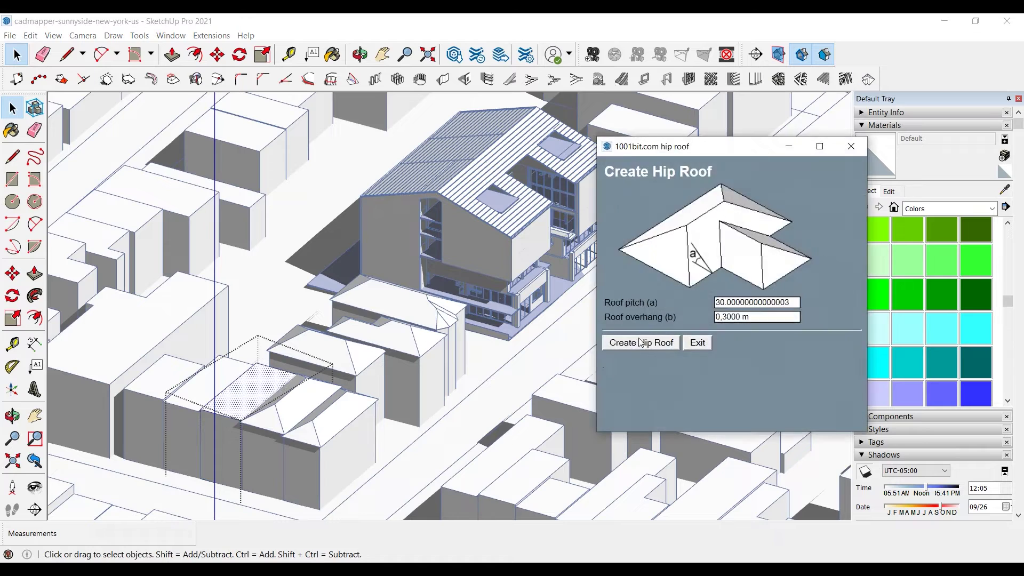
click(656, 342)
Step: Create a hip roof on the fourth house of the row, counted from the street end
click(201, 381)
double_click(200, 383)
click(199, 383)
click(866, 79)
click(658, 344)
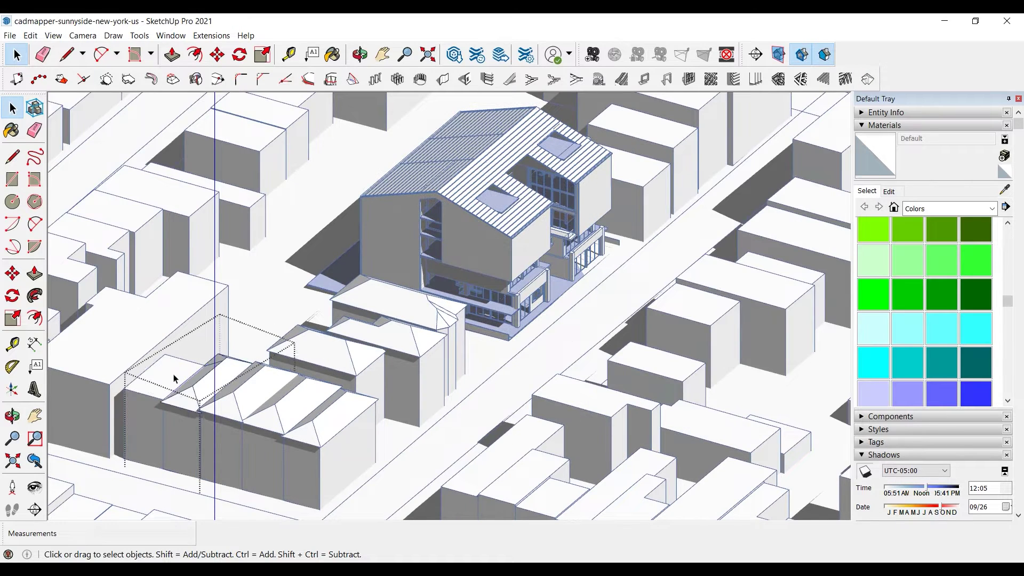
Step: Create a hip roof on the last house of the row, at the end farthest from the street
click(174, 379)
double_click(173, 379)
click(174, 380)
click(657, 343)
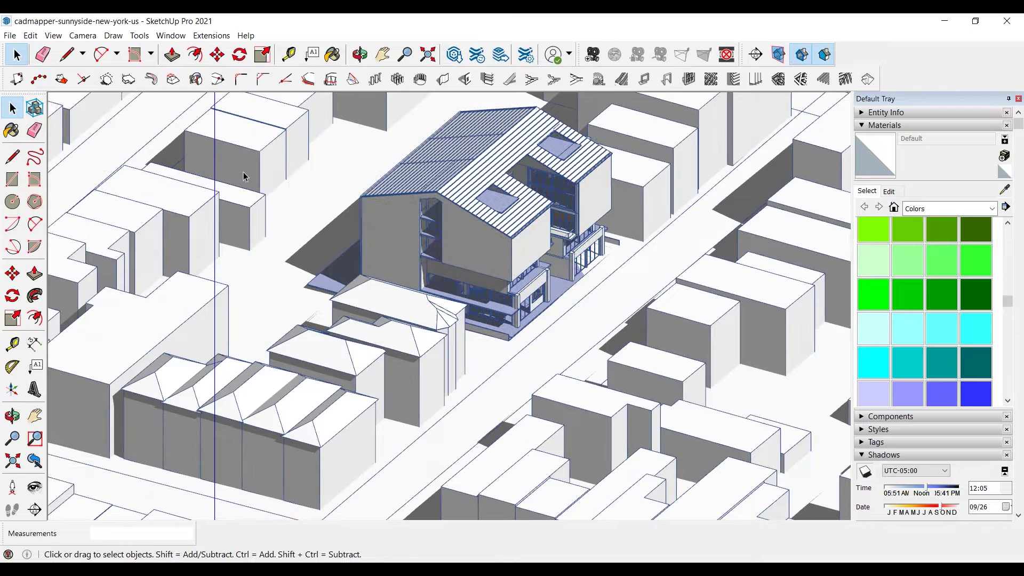
Step: Create a hip roof on the end building of the block behind the placed building
double_click(254, 139)
click(254, 139)
click(173, 79)
click(657, 342)
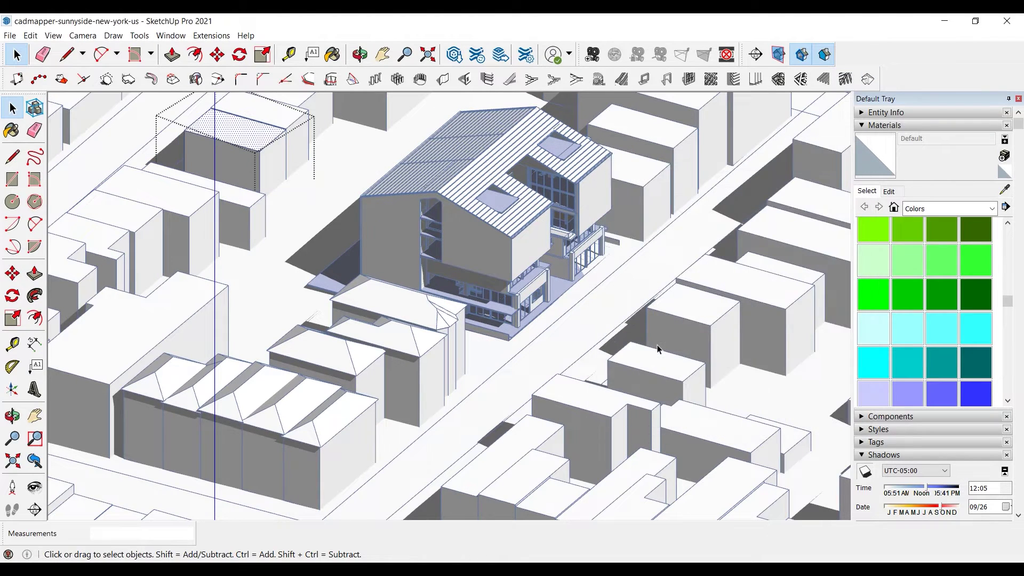
Step: Try to create a hip roof with 0,3000 m overhang on the building adjoining that roofed end building, and undo it
scroll(235, 184, up, 5)
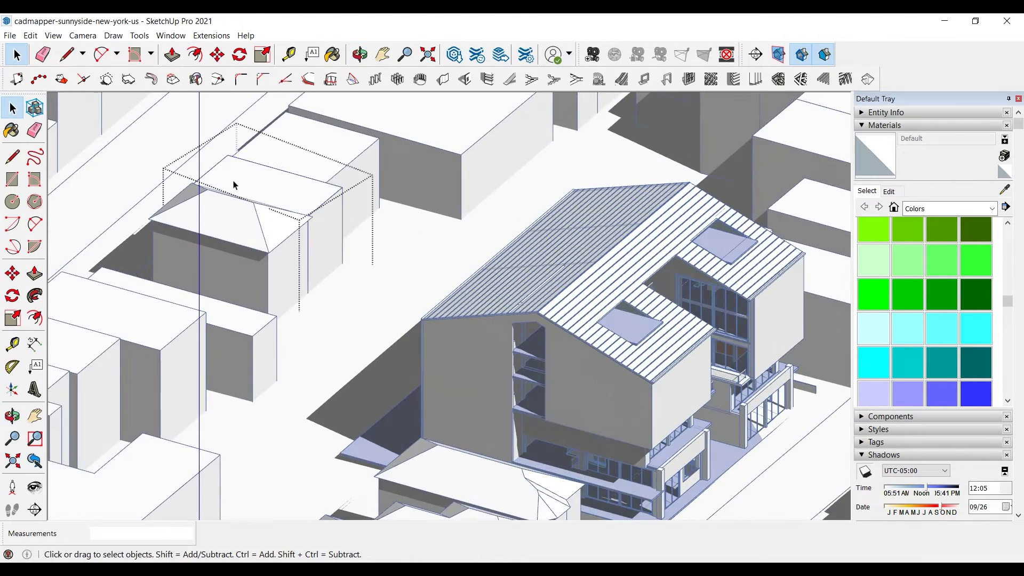
click(258, 186)
click(868, 80)
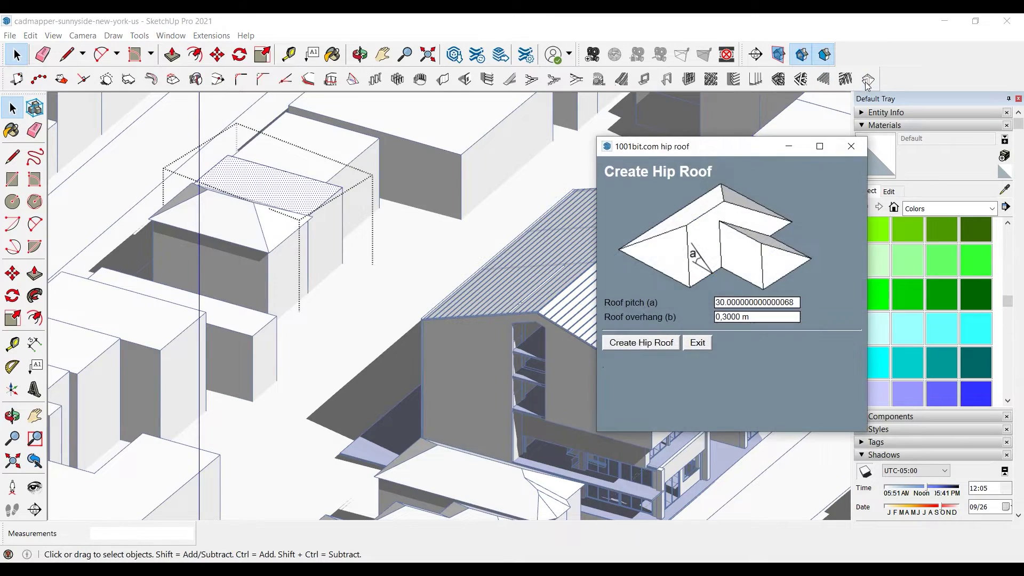
scroll(183, 164, up, 5)
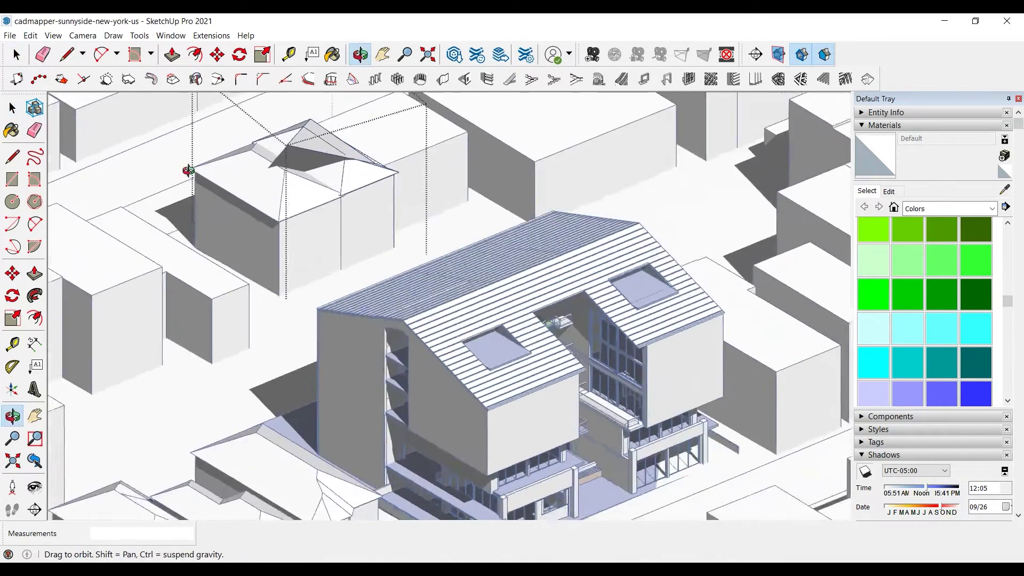
key(ctrl+z)
Step: Delete the hip roof from the end building of the block behind the placed building
middle_drag(441, 163, 368, 281)
scroll(381, 186, up, 2)
shift+middle_drag(381, 187, 392, 312)
key(l)
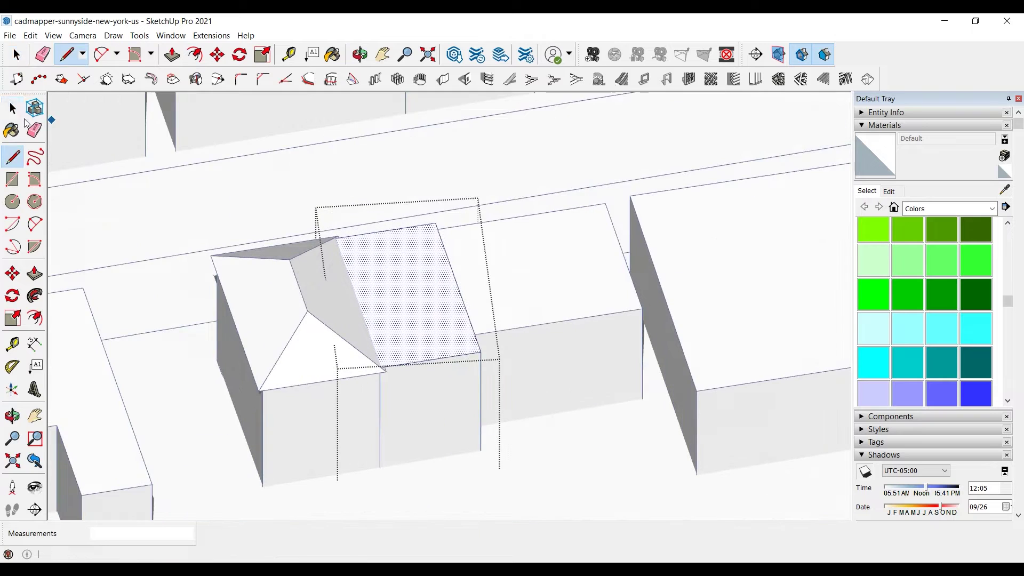
key(space)
click(305, 311)
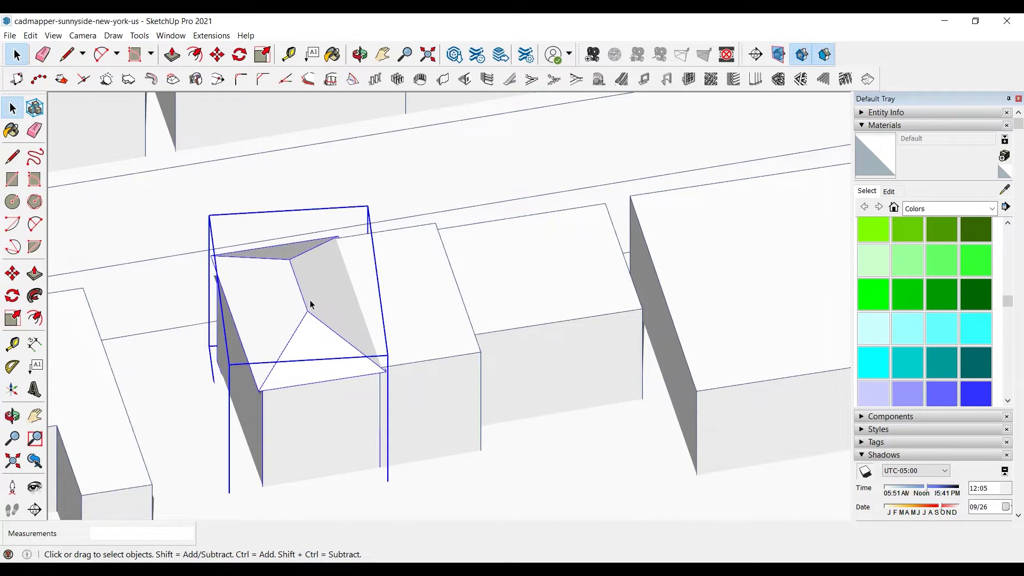
double_click(310, 304)
click(309, 312)
key(Delete)
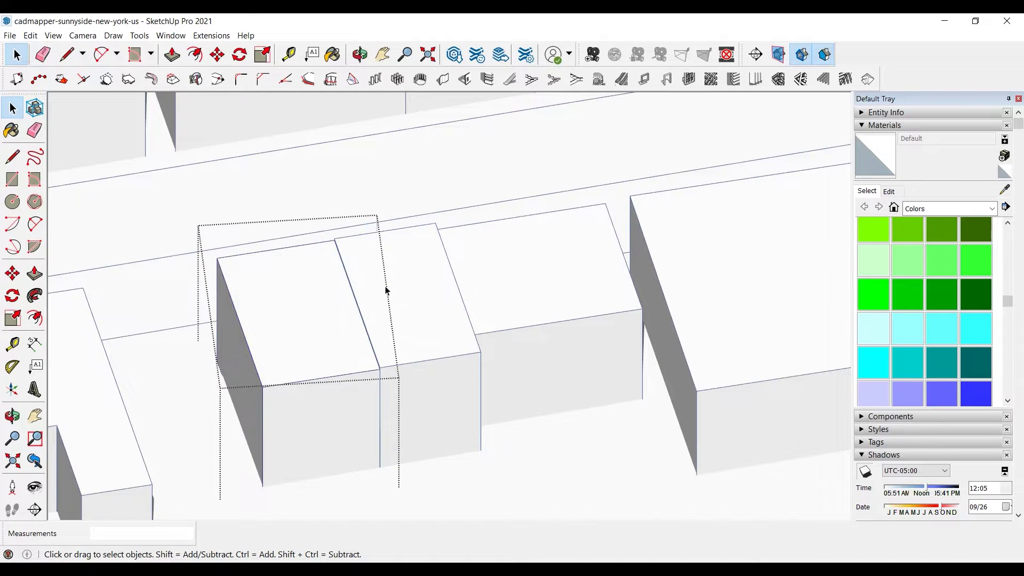
Step: Try the hip roof again on the top face of the block's middle building, and undo it
click(392, 312)
click(387, 291)
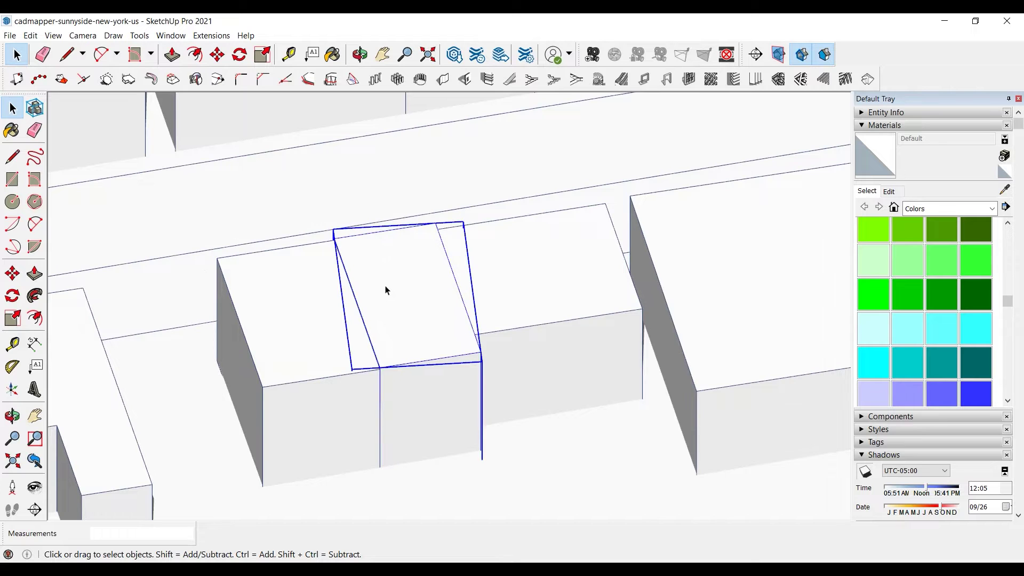
double_click(386, 290)
click(387, 293)
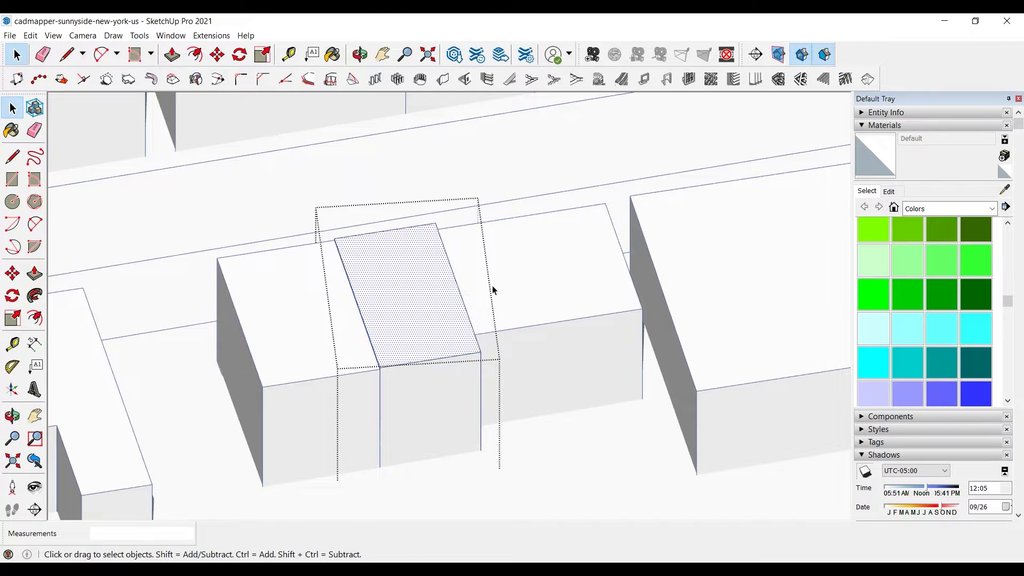
click(872, 83)
click(649, 338)
key(ctrl+z)
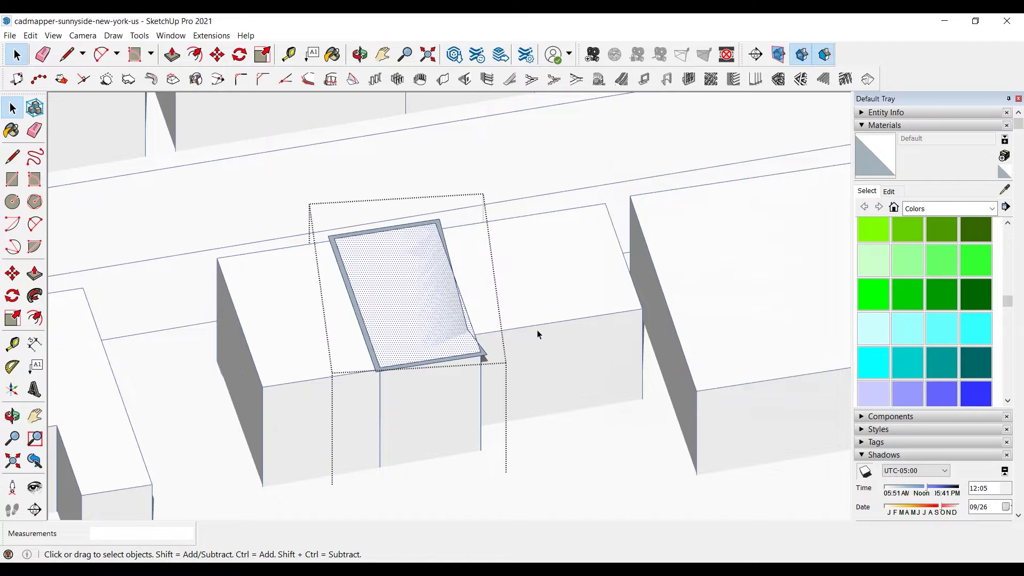
click(483, 352)
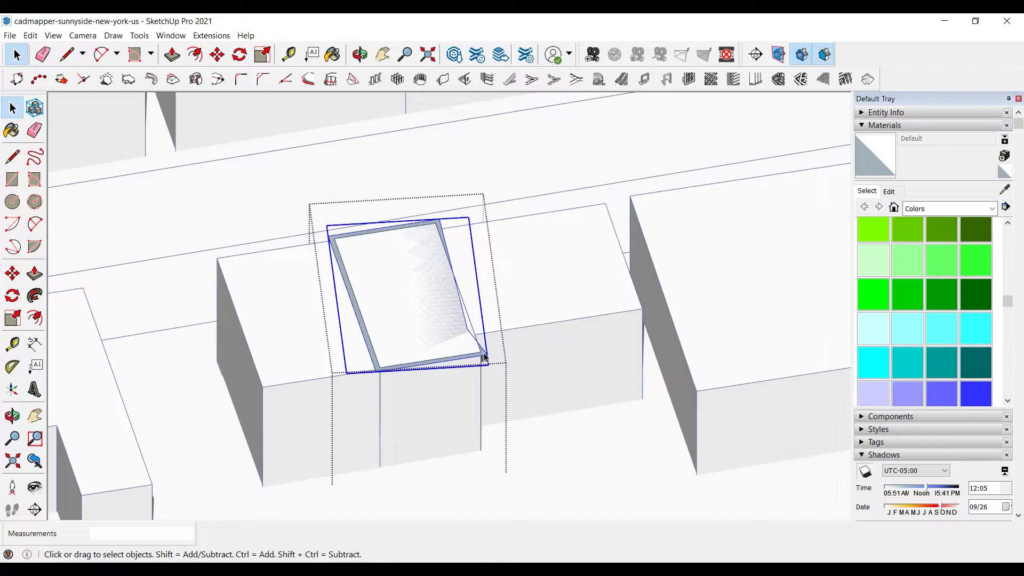
key(ctrl+z)
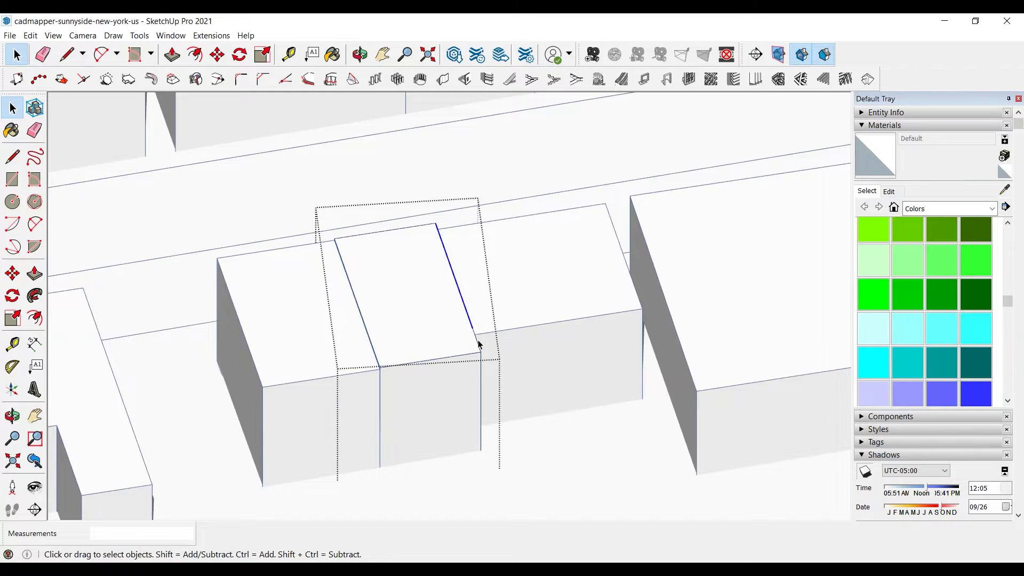
Step: Delete the split side edge of the middle building's top face and redraw it as one line between the roof corners
key(Delete)
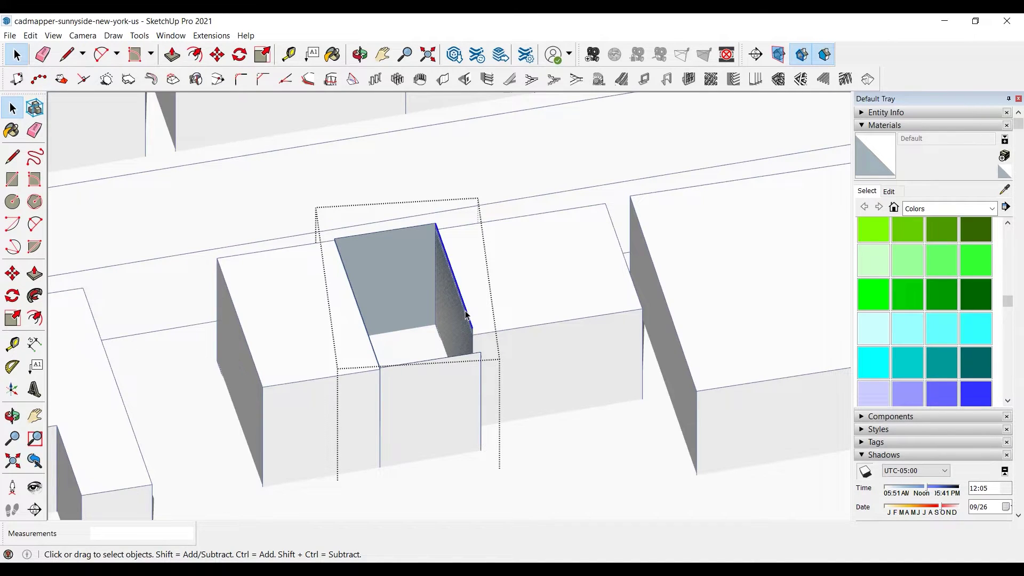
key(l)
click(435, 223)
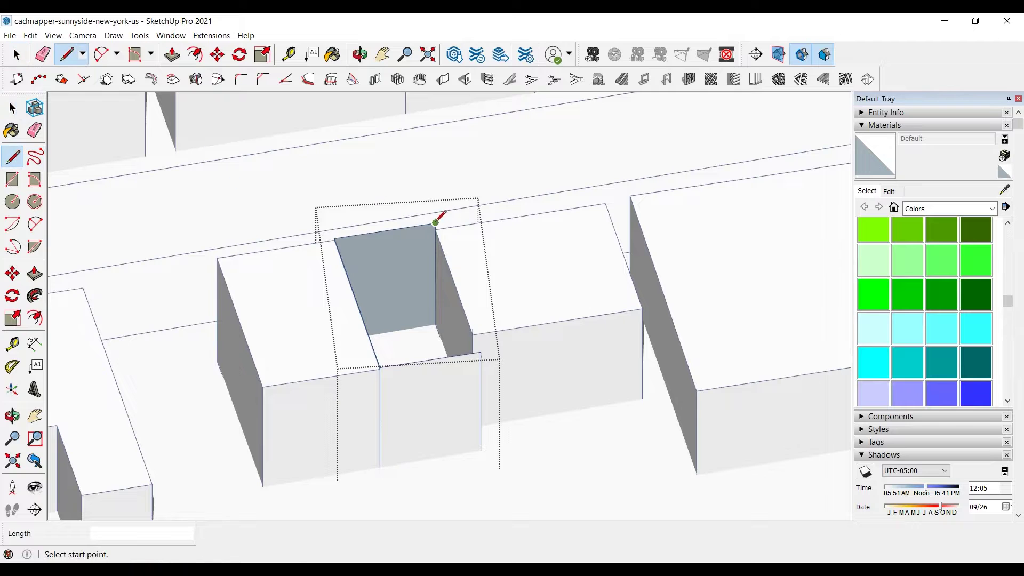
click(482, 350)
key(b)
key(space)
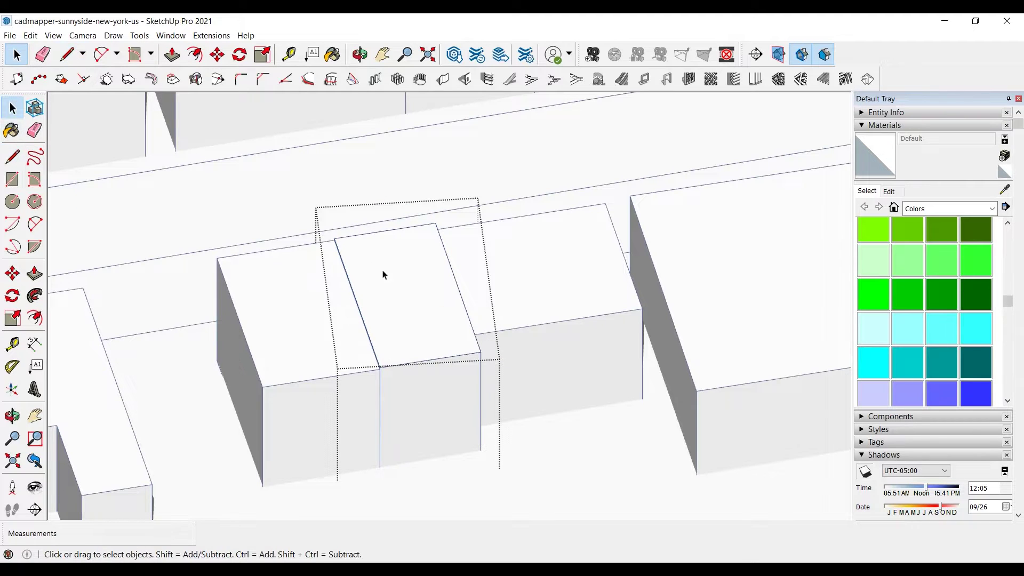
Step: Create a hip roof on the redrawn top face of the block's middle building
click(399, 278)
click(468, 314)
click(435, 308)
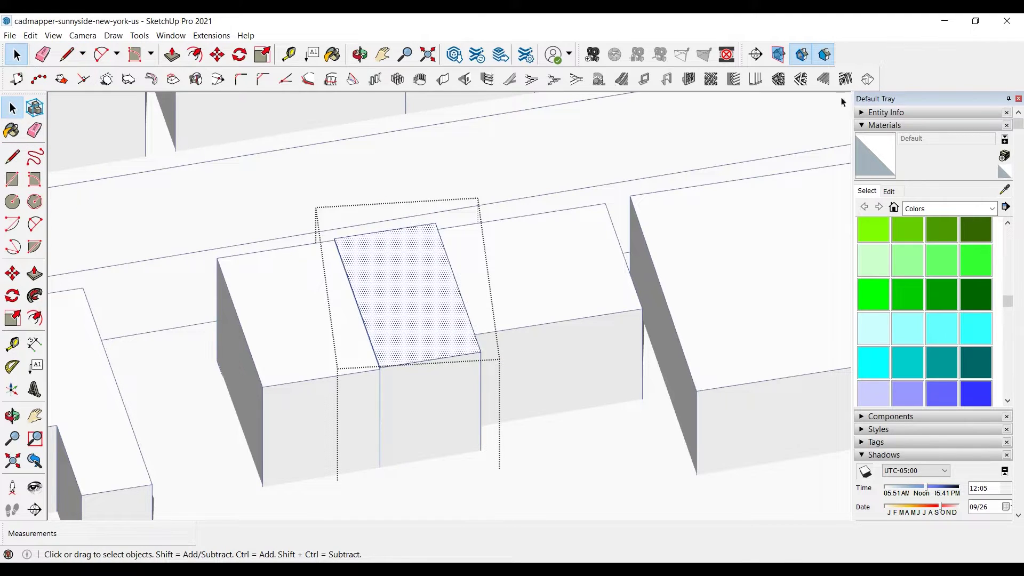
click(867, 79)
click(671, 343)
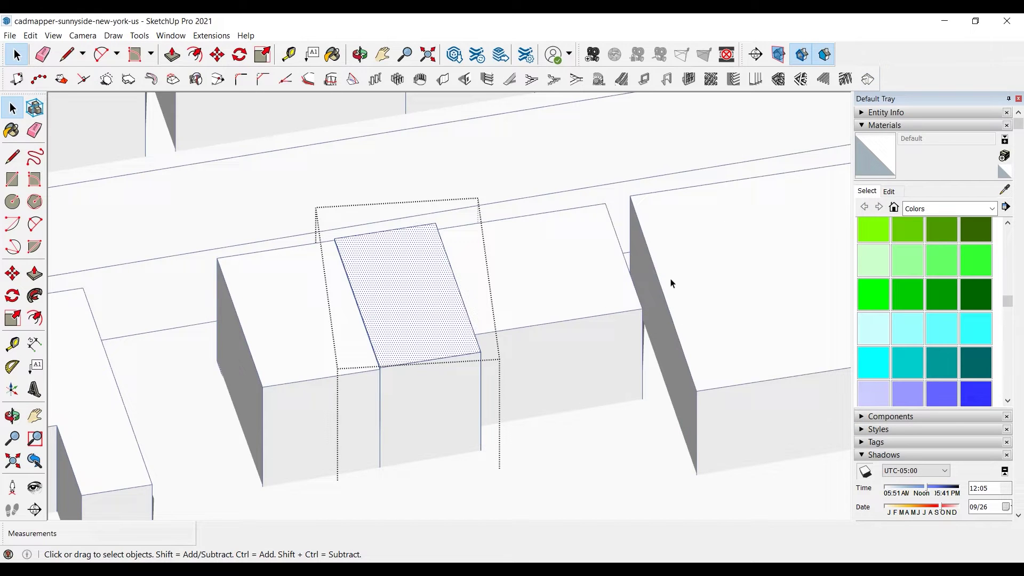
click(558, 306)
Step: Create a hip roof with 0,3000 m overhang on the adjoining end building of the same block and leave its group
click(310, 354)
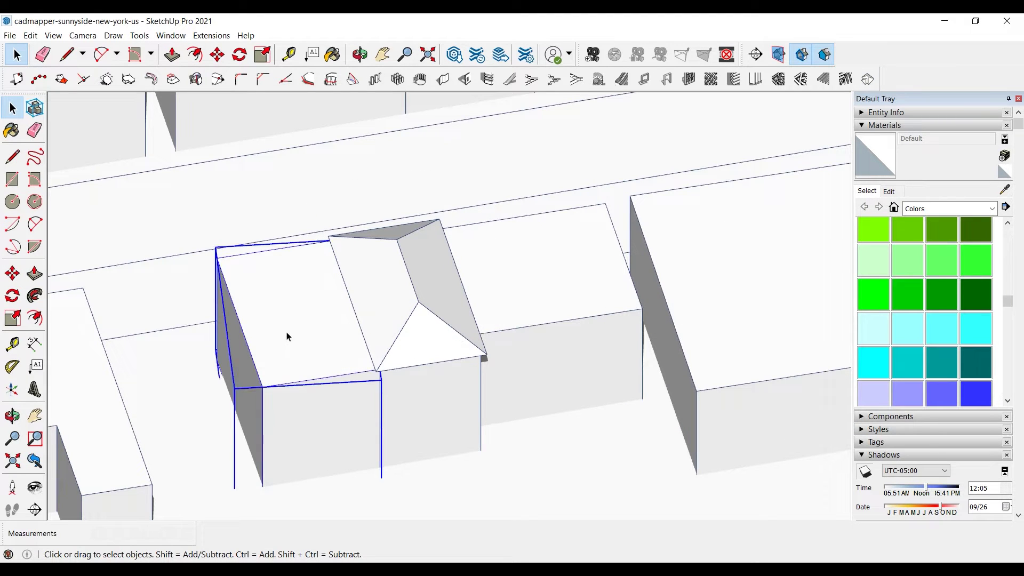
double_click(308, 329)
click(308, 329)
click(868, 79)
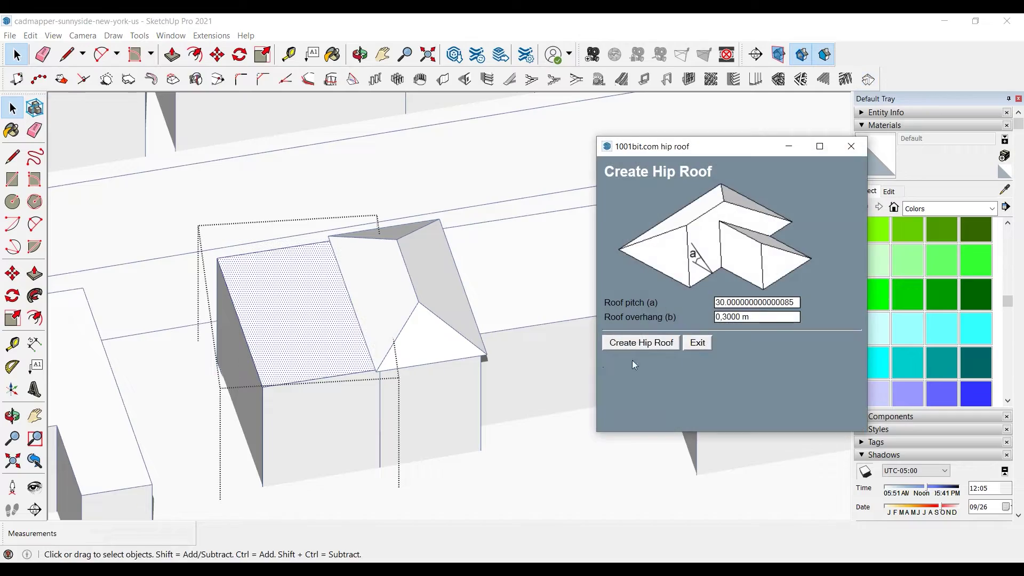
click(641, 344)
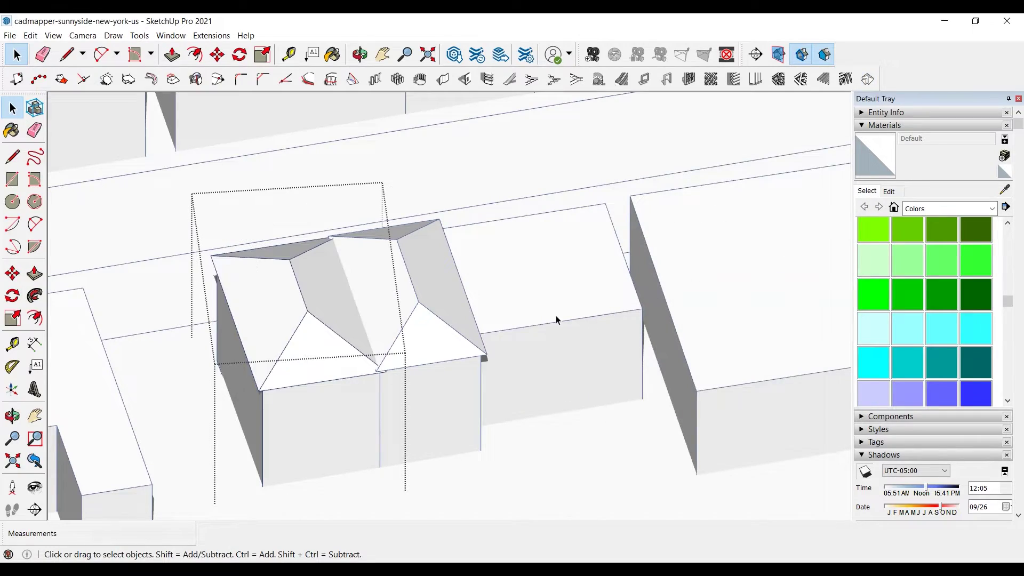
click(647, 189)
Step: Offset the top face outline of the notched low building behind the placed building inward by 0,3 m
scroll(634, 147, down, 6)
middle_drag(596, 251, 752, 209)
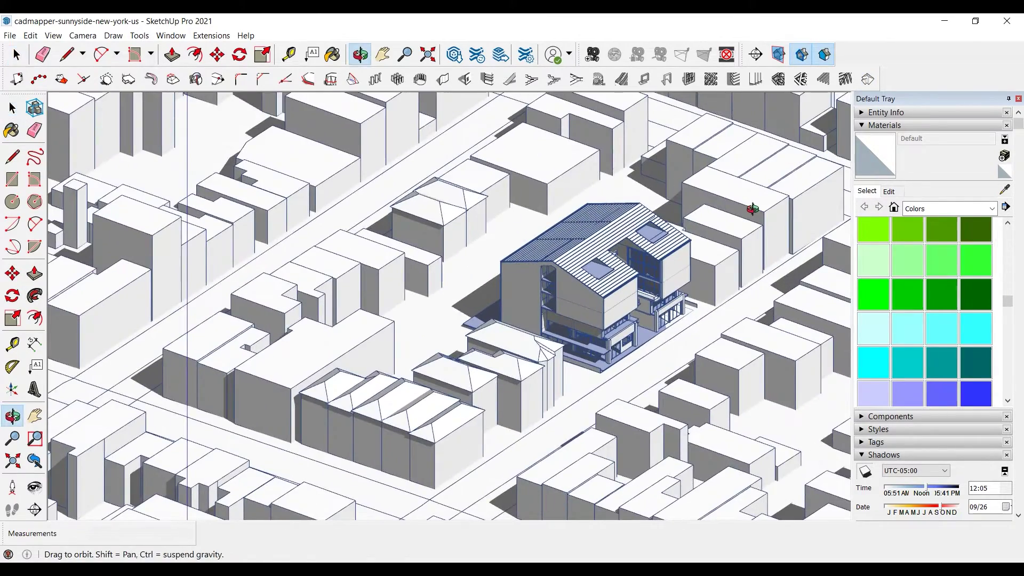
scroll(537, 275, up, 4)
middle_drag(398, 252, 536, 181)
click(536, 181)
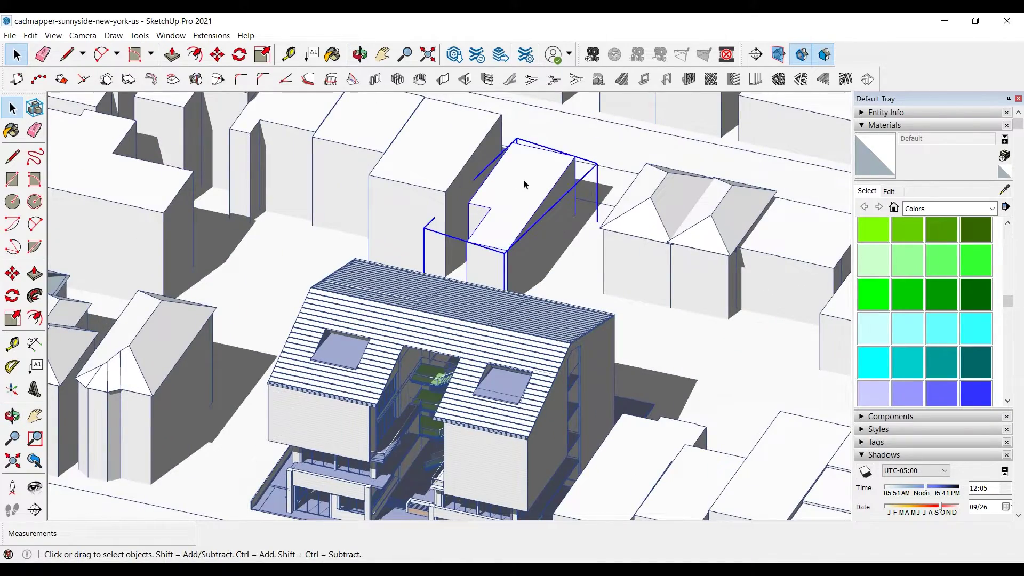
double_click(525, 185)
click(525, 183)
scroll(577, 150, up, 2)
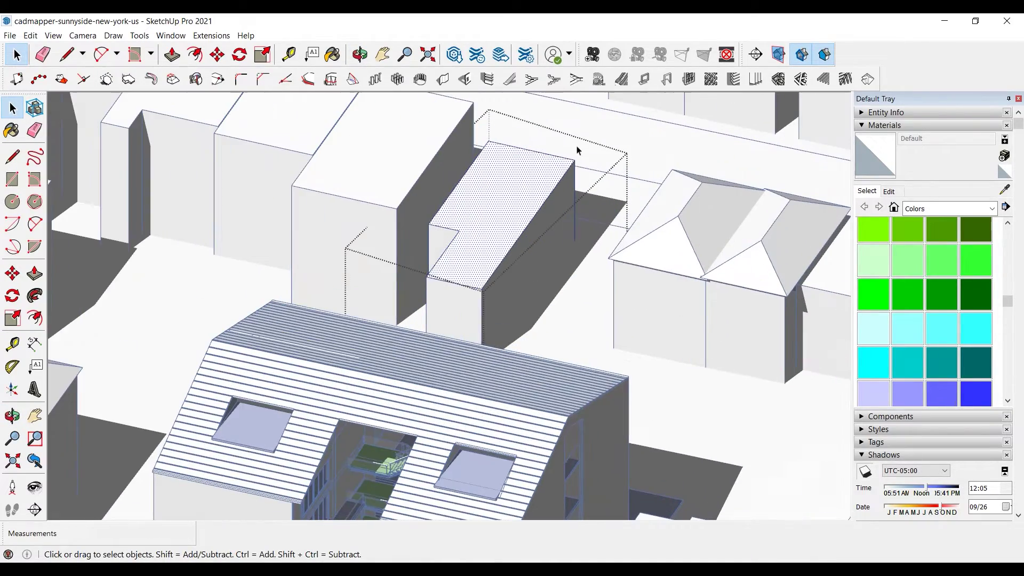
click(35, 318)
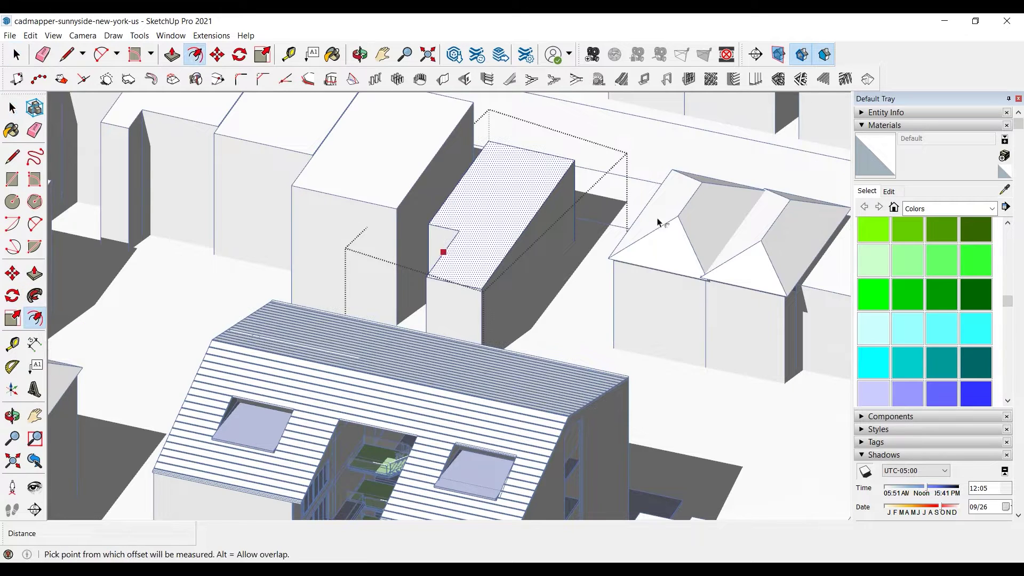
click(561, 174)
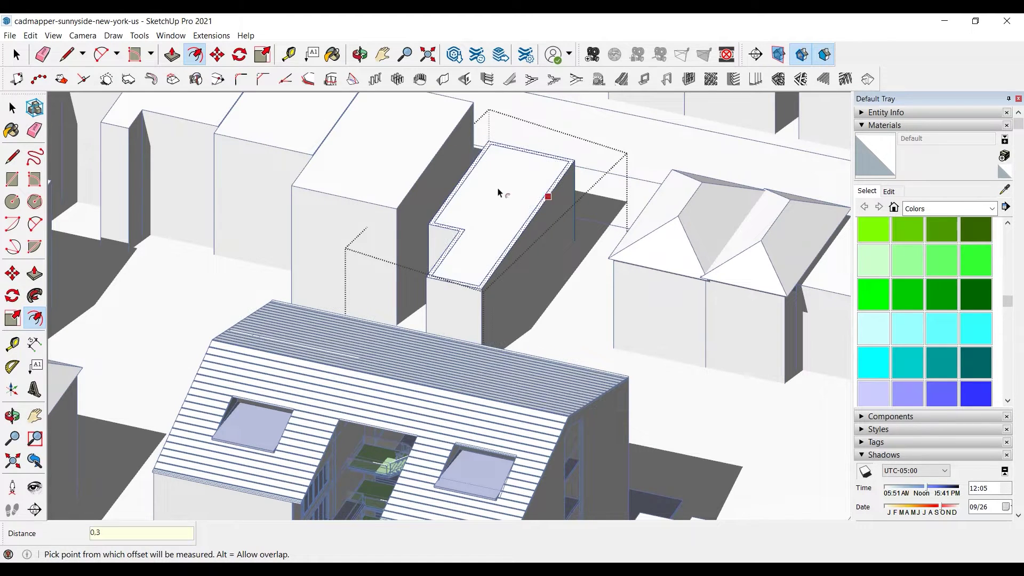
Step: Push the inner roof face of the notched building down 0,5 m to form a parapet
key(p)
click(507, 167)
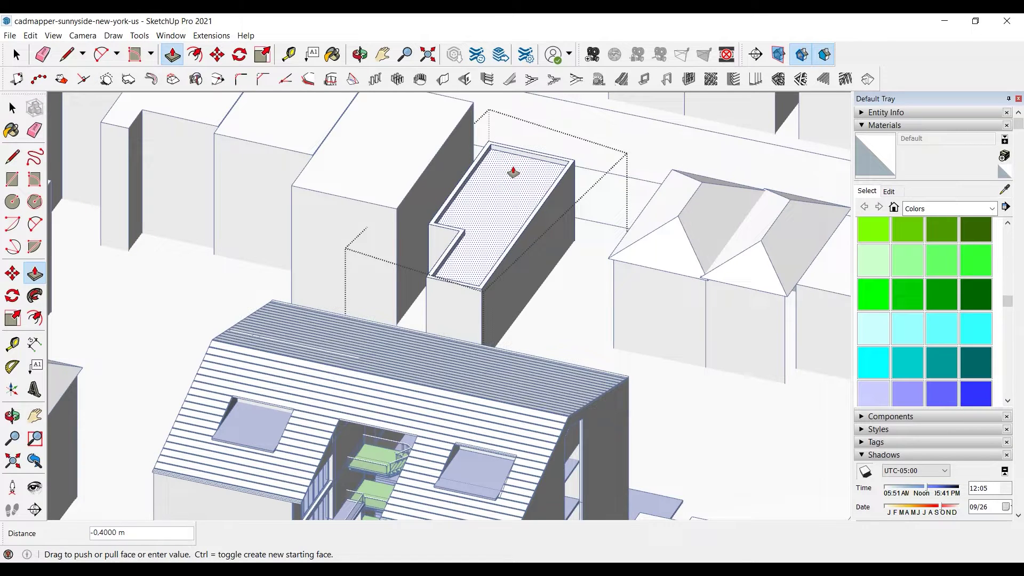
text(0)
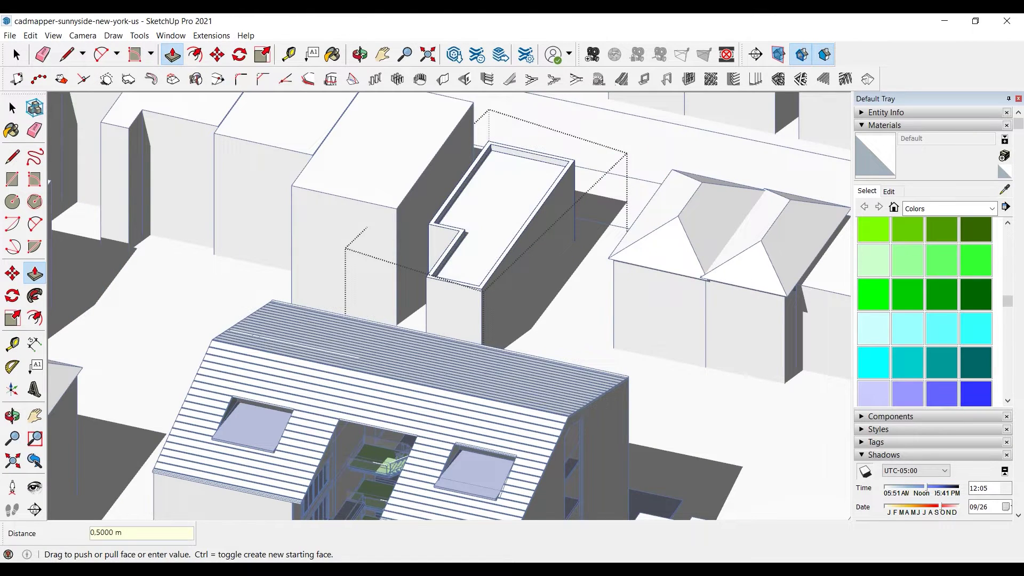
key(space)
Step: Offset the top face outline of the taller building next to the notched one inward by 0,3 m
click(377, 160)
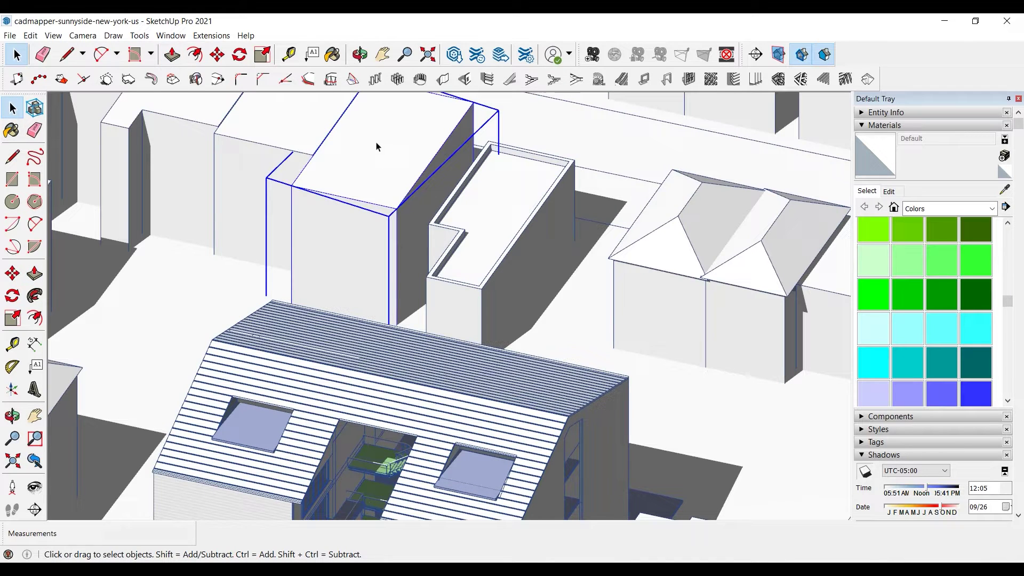
double_click(406, 136)
click(436, 126)
click(35, 318)
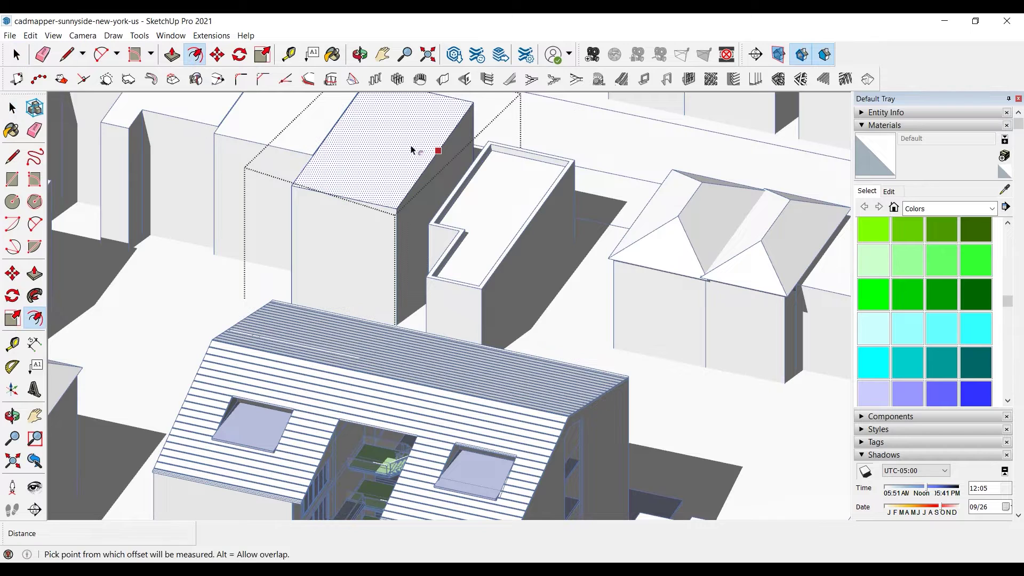
click(439, 151)
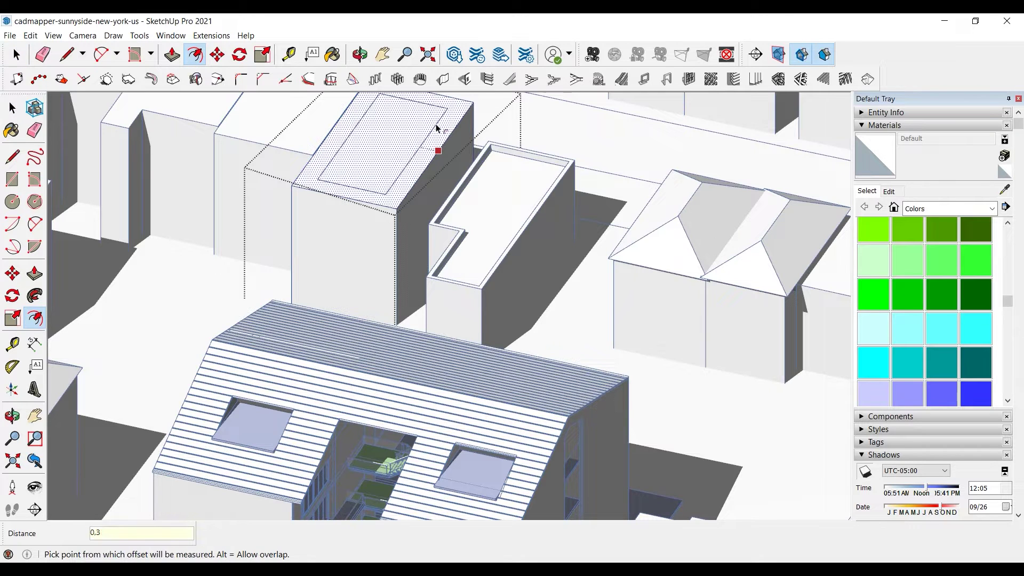
key(Return)
Step: Push the taller building's inner roof face down 0,5 m to form a parapet and leave its group
key(p)
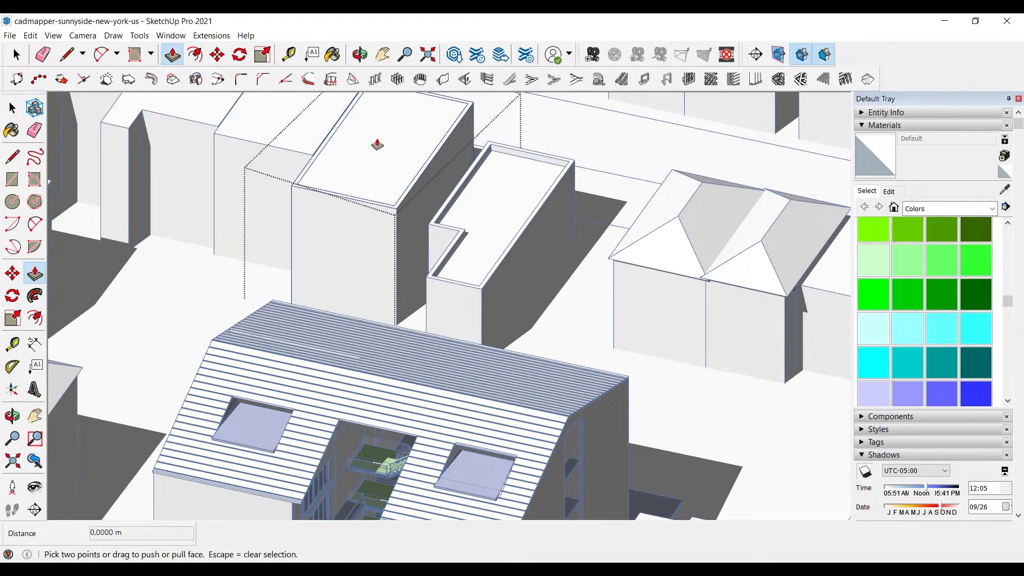
click(375, 143)
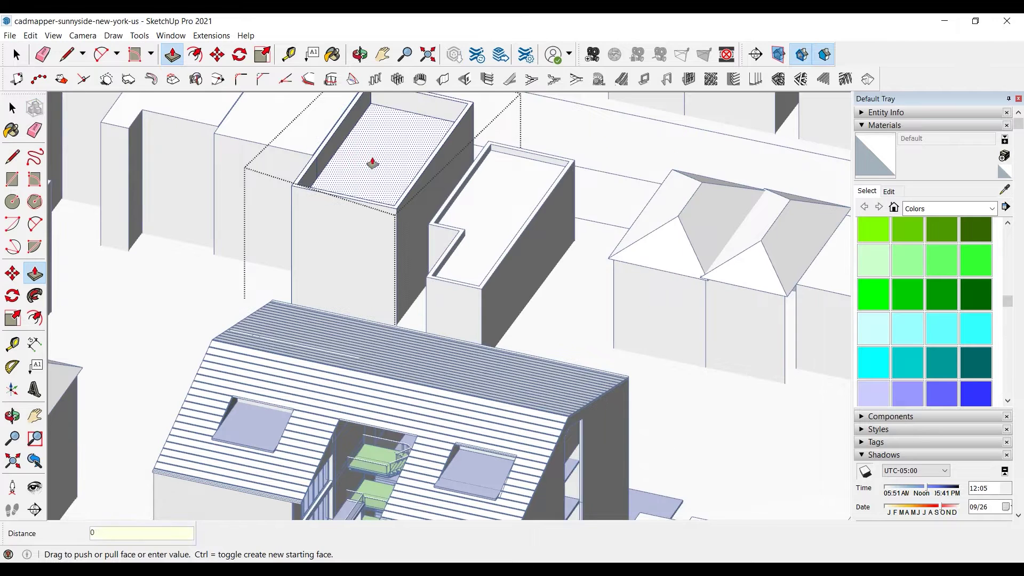
text(0,5)
key(Return)
key(space)
click(556, 412)
Step: Form a parapet on the next attached building by offsetting its top face inward and pushing the inner face down
scroll(556, 411, down, 2)
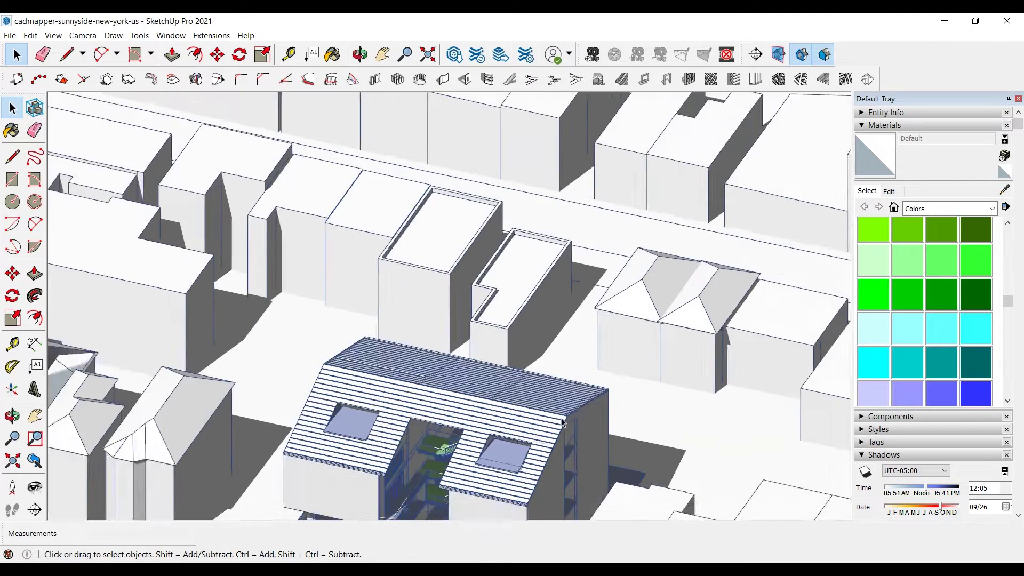
scroll(377, 228, up, 2)
double_click(389, 217)
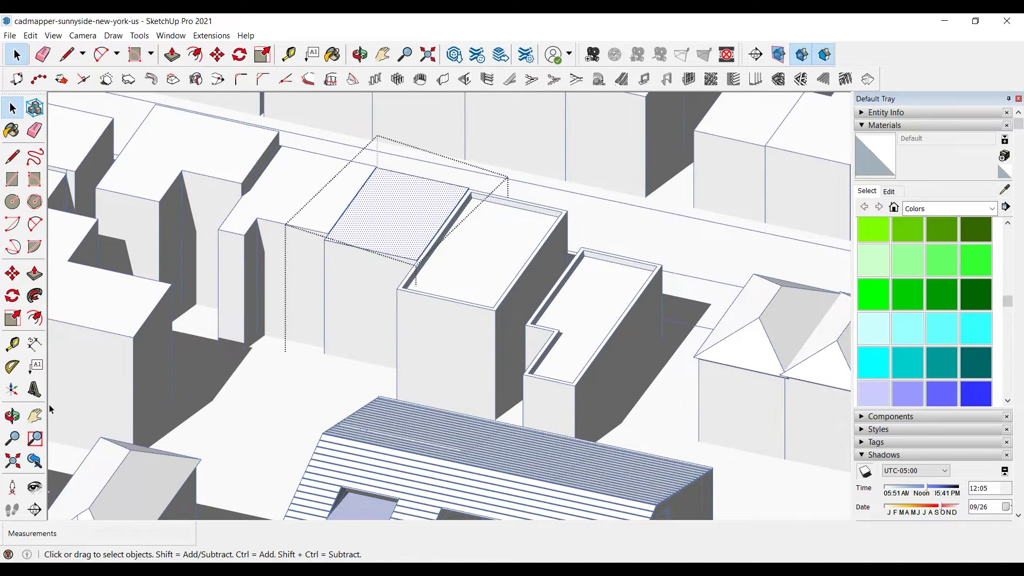
click(34, 318)
click(439, 181)
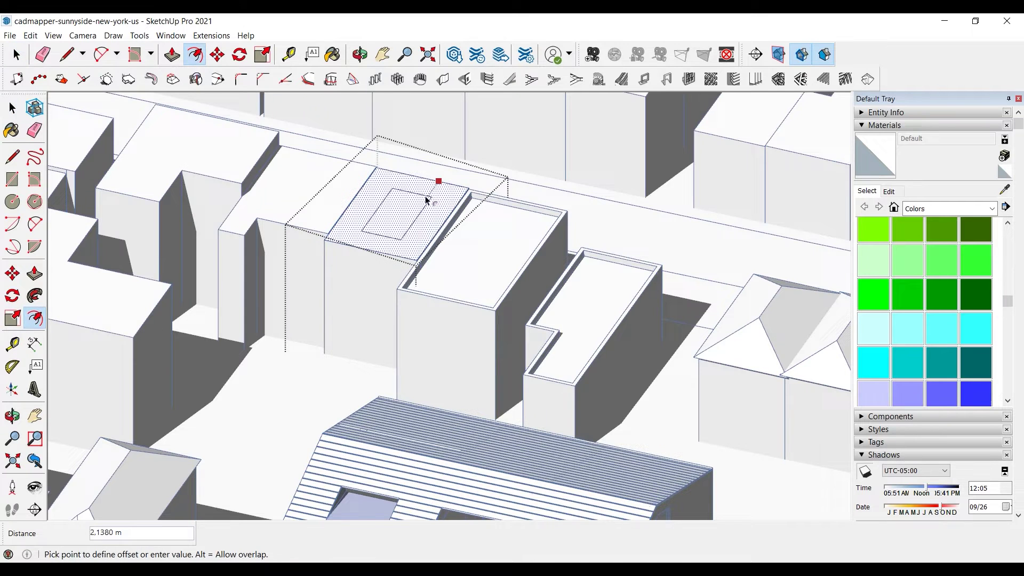
click(461, 193)
click(34, 273)
key(space)
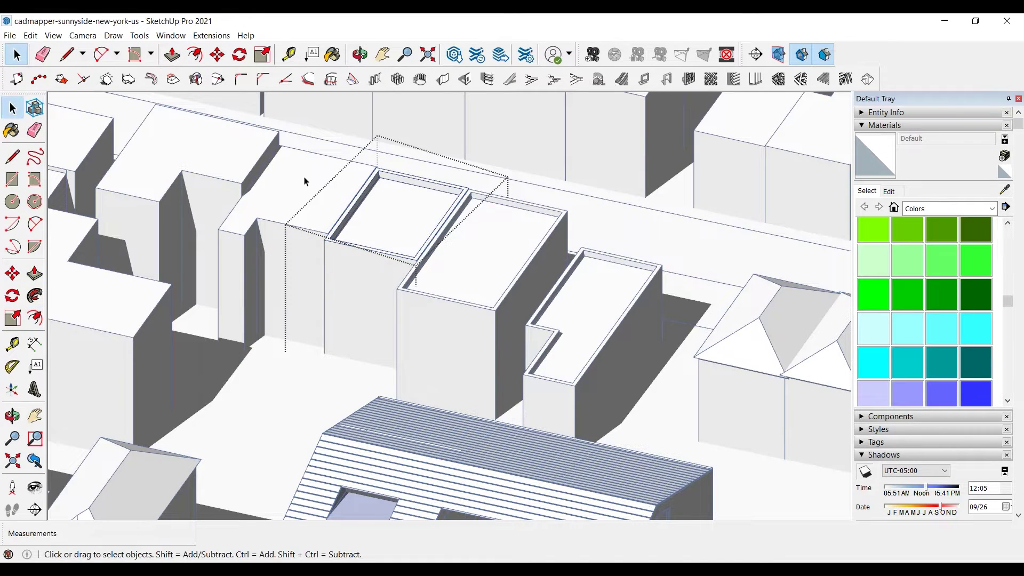
Step: Give the L-shaped building at the end of that row the same parapet with an inward offset and recessed roof face
click(304, 181)
double_click(305, 181)
key(p)
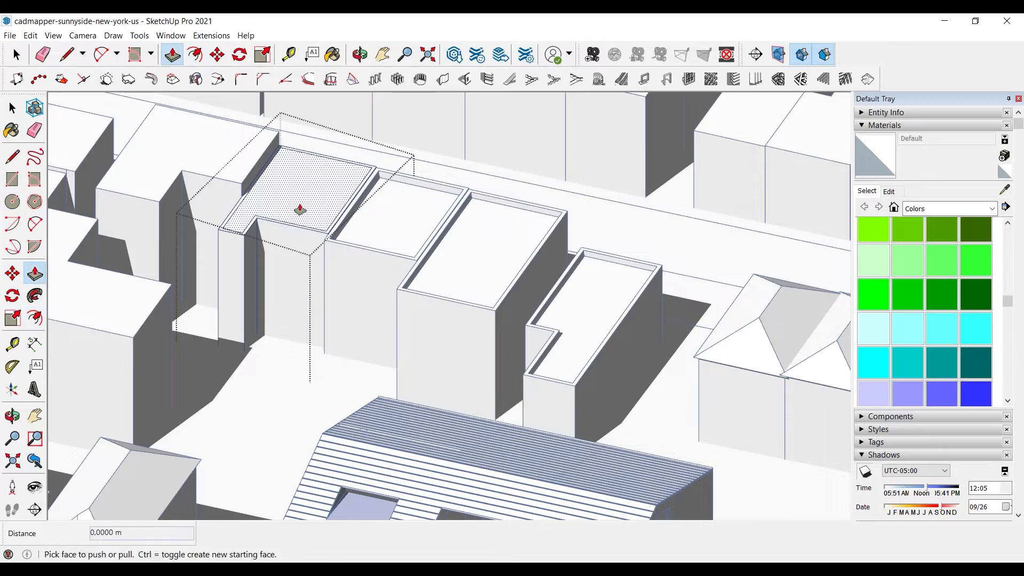
key(space)
click(507, 214)
Step: Form a parapet on the stepped-outline building directly beside the placed building by offsetting its top face and recessing the inner face
scroll(443, 185, down, 5)
middle_drag(443, 185, 671, 307)
scroll(671, 308, down, 1)
middle_drag(464, 297, 405, 298)
scroll(469, 322, up, 2)
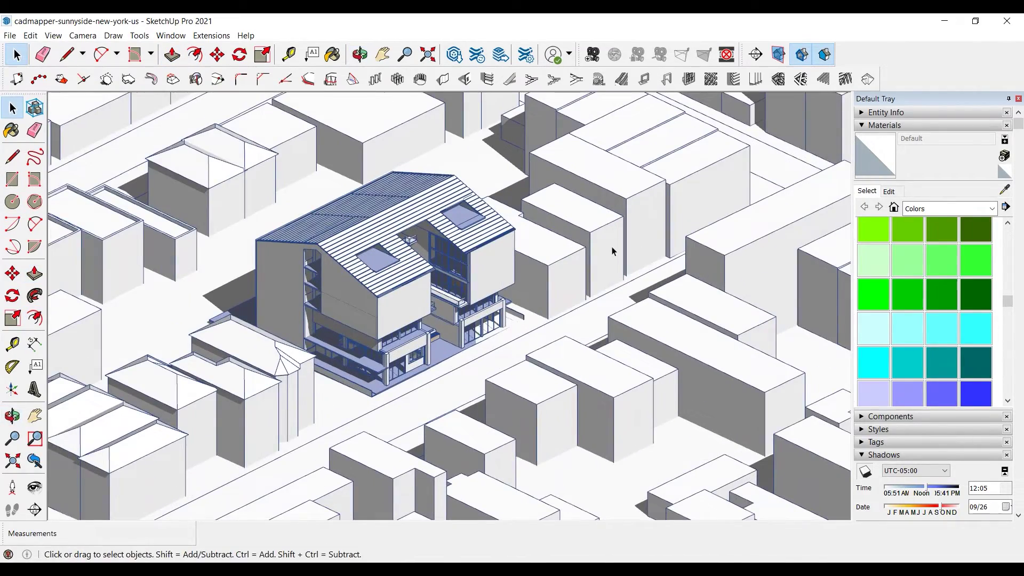
middle_drag(581, 249, 474, 264)
scroll(546, 260, up, 2)
double_click(546, 261)
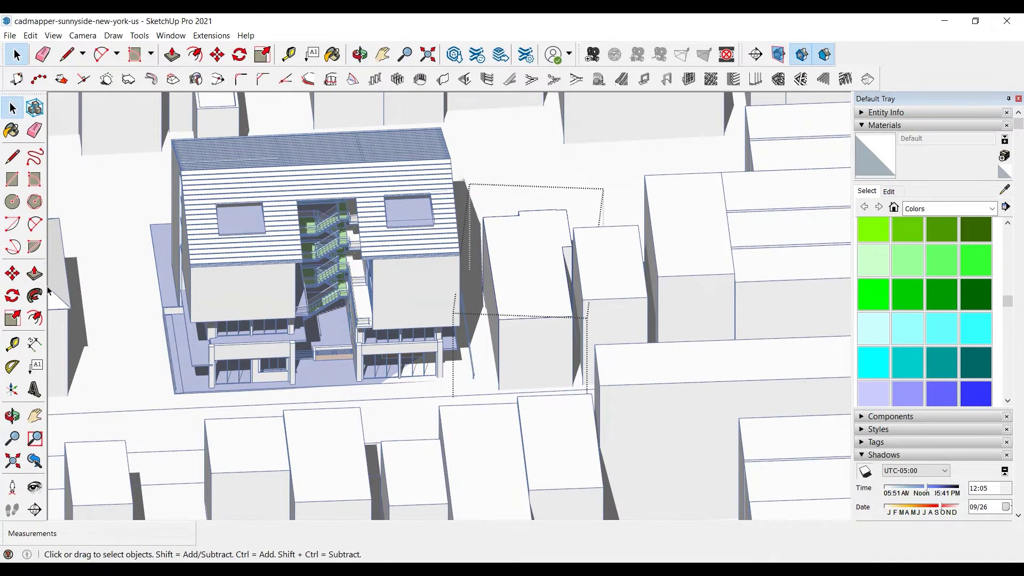
click(35, 318)
click(564, 224)
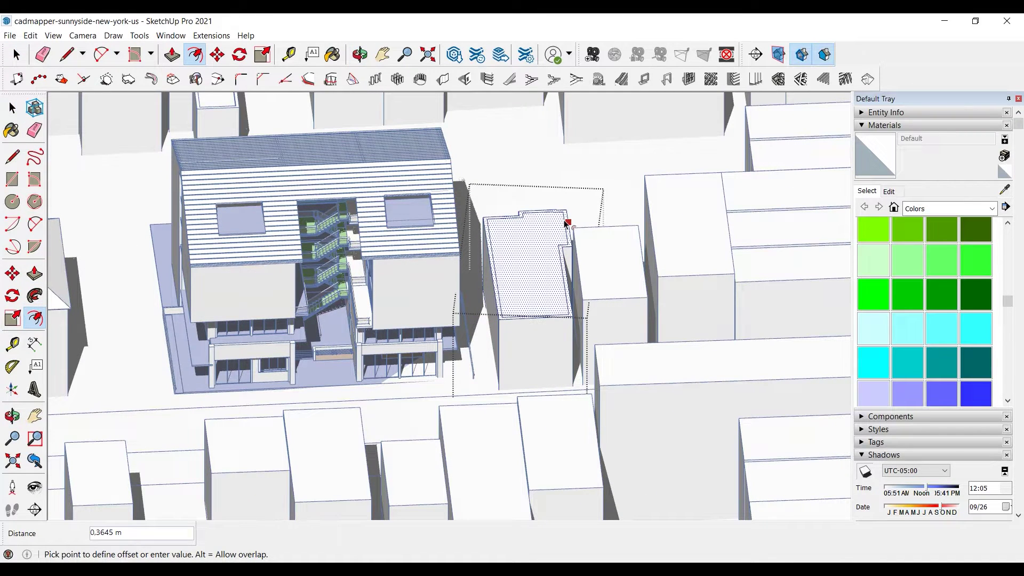
key(Return)
key(p)
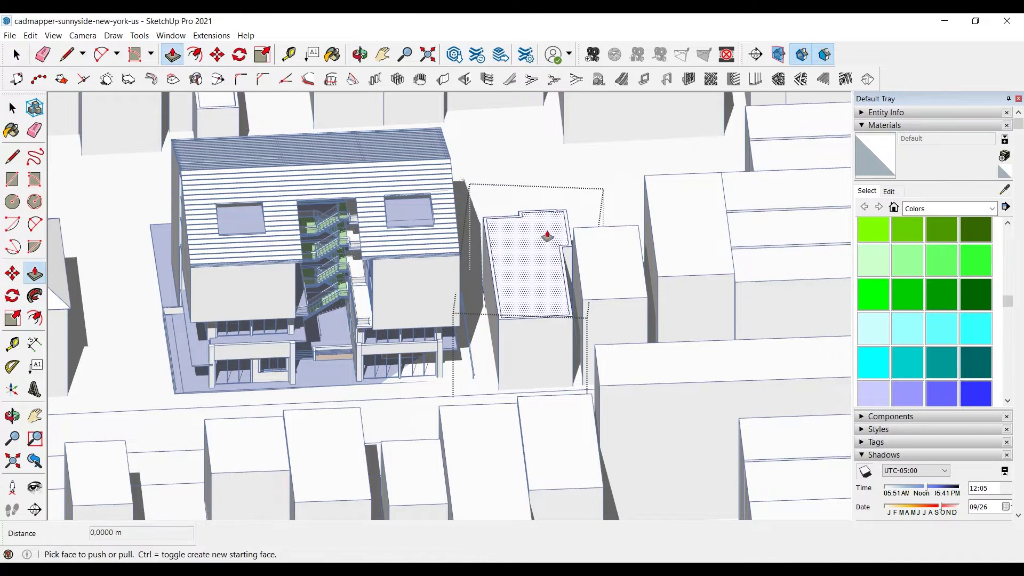
Step: Draw a line across that building's recessed roof and raise the rear section with Push/Pull by 2 m
click(14, 154)
scroll(533, 245, up, 3)
middle_drag(480, 224, 375, 216)
click(481, 226)
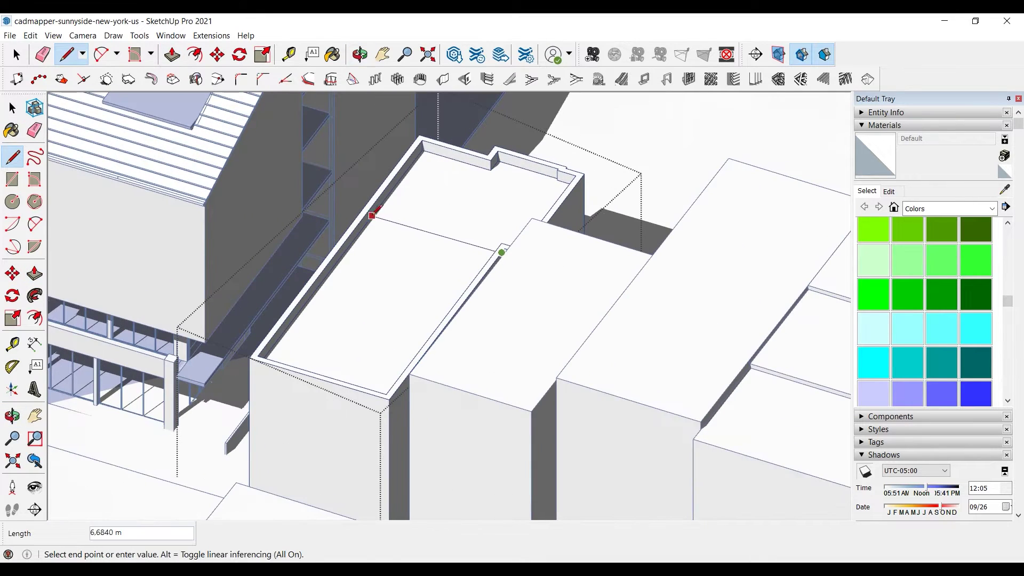
click(372, 216)
key(p)
click(496, 160)
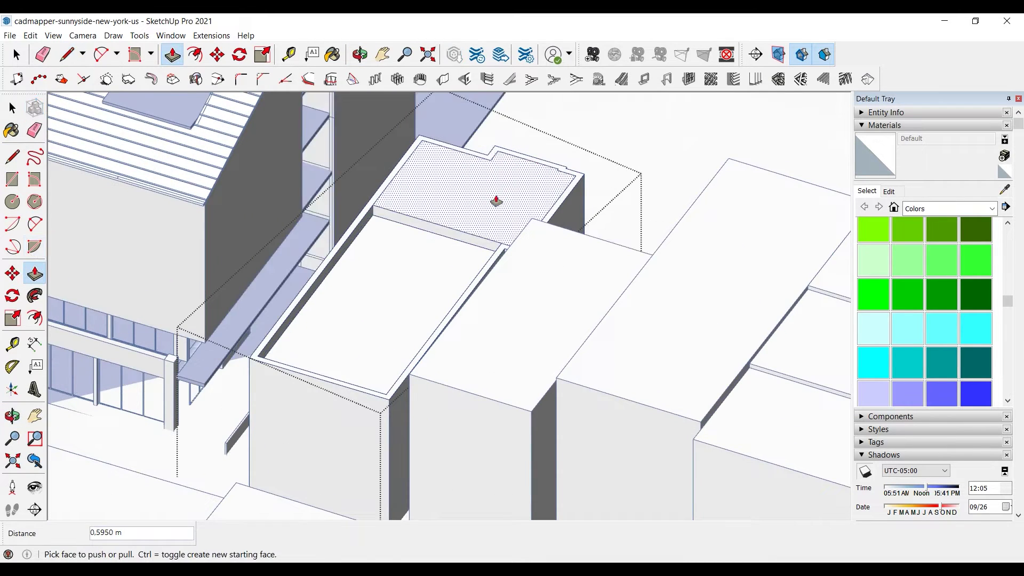
text(2)
key(Return)
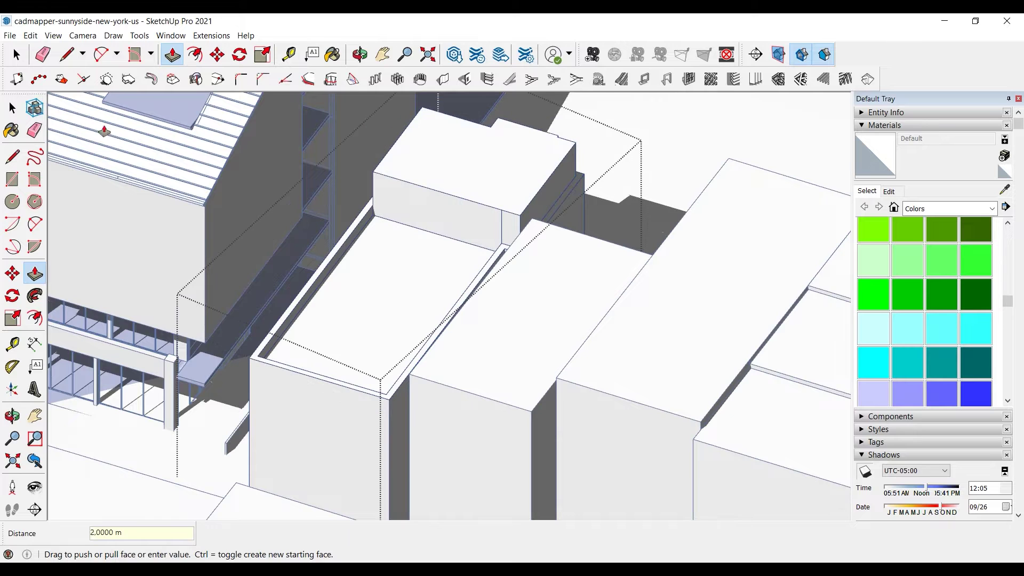
Step: Form a parapet on the raised rear section by offsetting its top face and pushing the inner face down
click(13, 108)
click(35, 318)
click(557, 163)
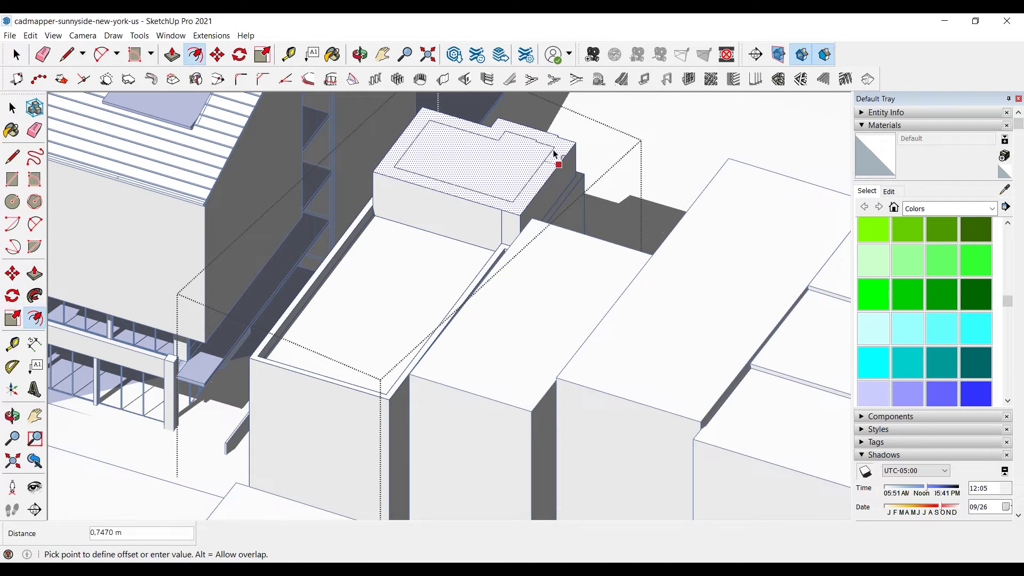
key(Return)
click(35, 273)
click(483, 152)
click(486, 159)
key(space)
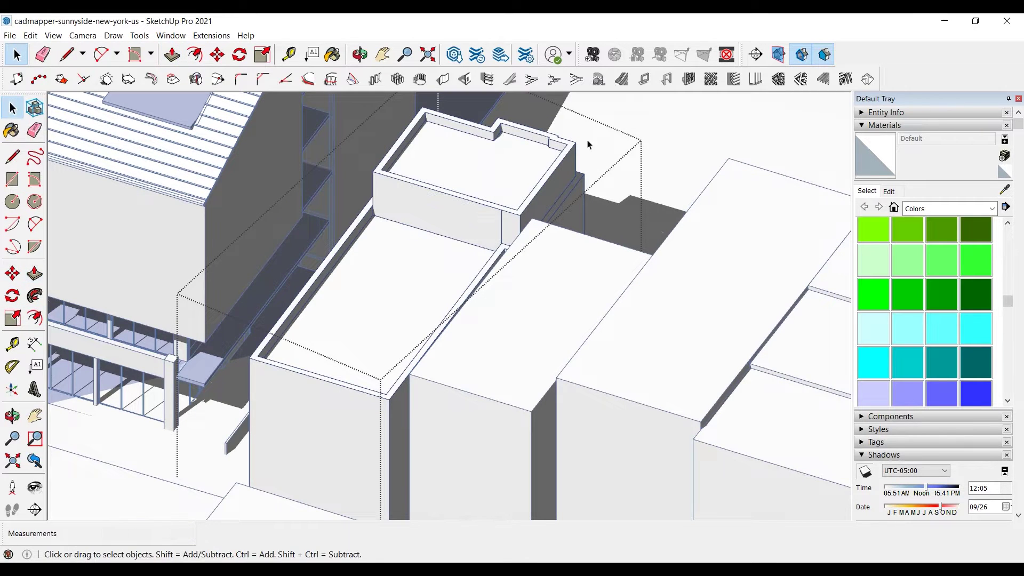
click(622, 134)
Step: Create a hip roof on the top face of the narrow building next to the stepped parapet building
scroll(375, 189, down, 3)
middle_drag(374, 190, 946, 339)
double_click(443, 267)
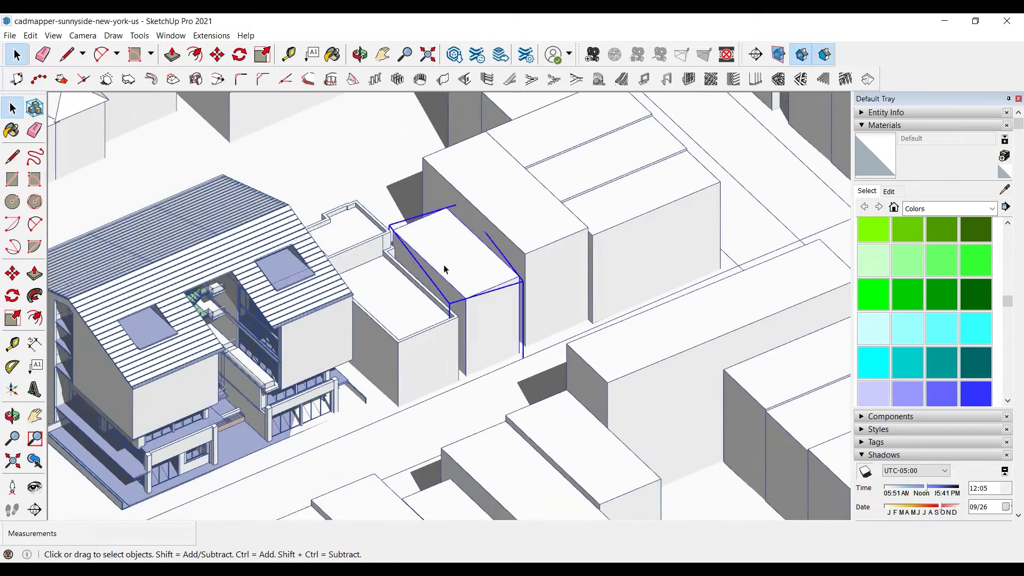
click(443, 267)
click(867, 79)
click(641, 342)
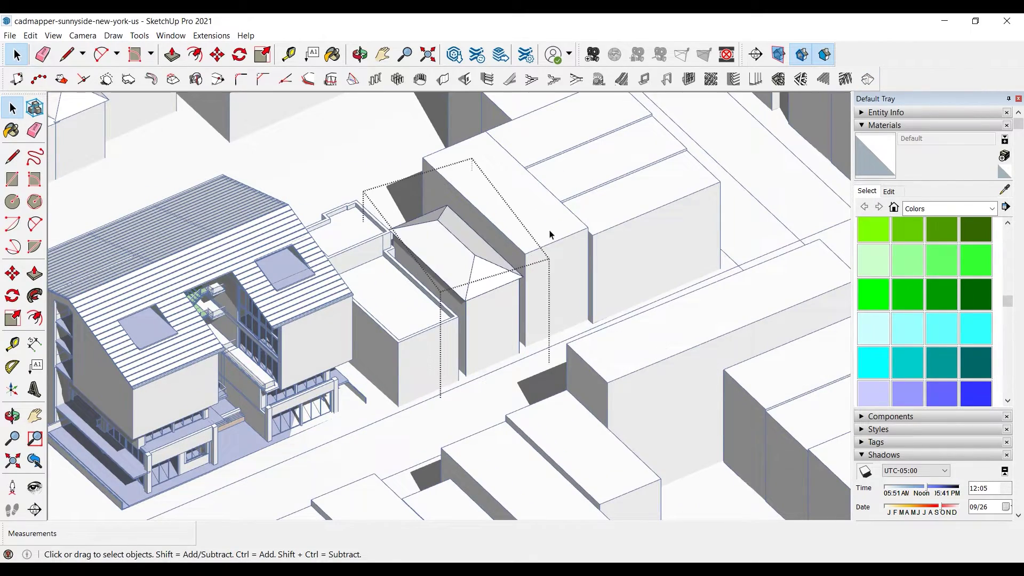
Step: Try to create a hip roof with 0,3000 m overhang on the taller building beside the narrow hip-roofed one
double_click(506, 203)
click(507, 203)
click(867, 78)
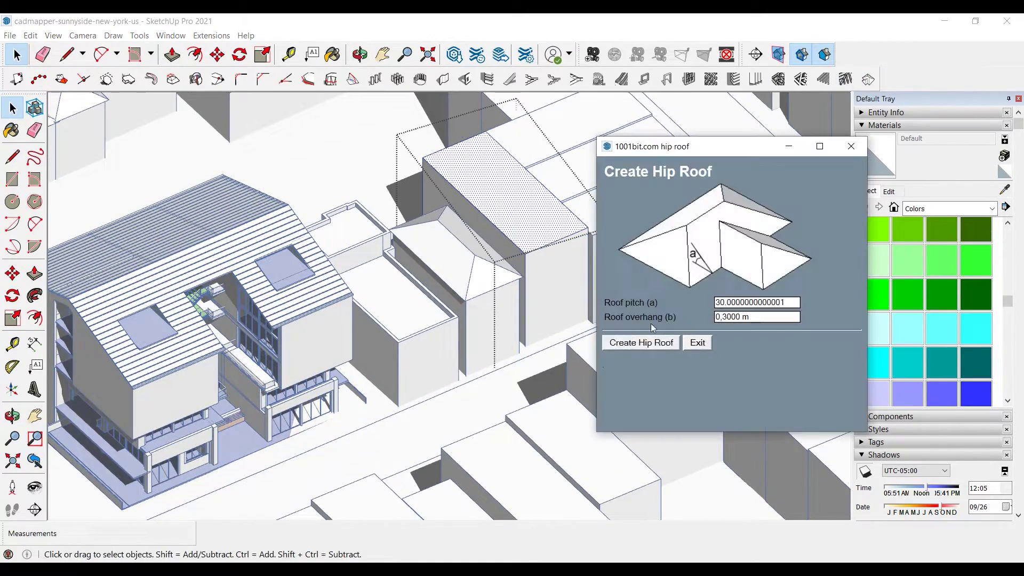
click(643, 342)
Step: Reopen the taller building beside the narrow hip-roofed one and delete its top face
middle_drag(609, 284, 448, 281)
click(622, 286)
scroll(560, 207, up, 2)
double_click(555, 209)
click(552, 212)
key(Delete)
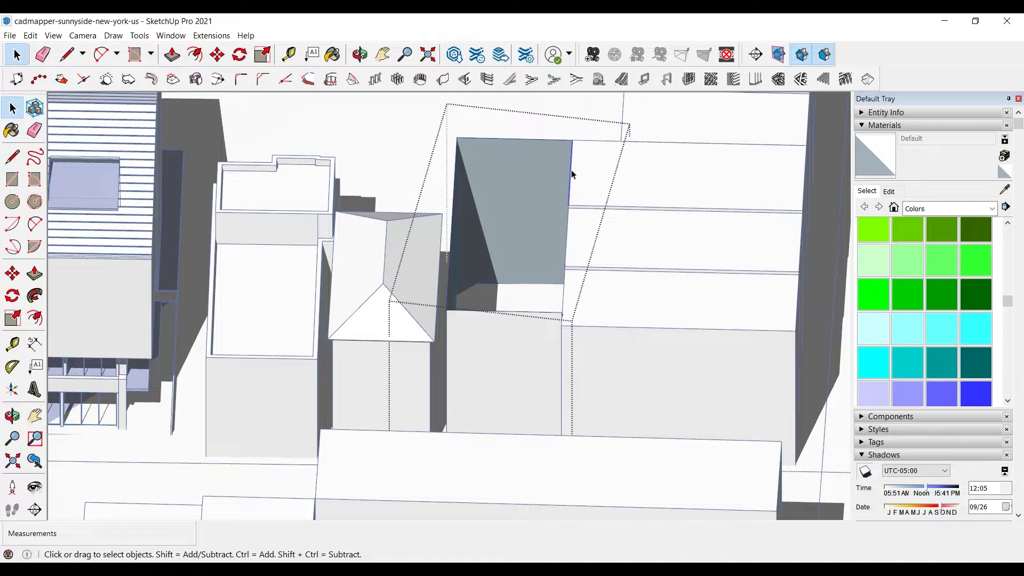
Step: Redraw the missing top face of the taller building with a rotated rectangle of about 18.36 m by 7.54 m
key(l)
scroll(571, 175, up, 2)
click(571, 181)
key(r)
click(400, 178)
click(385, 432)
click(555, 435)
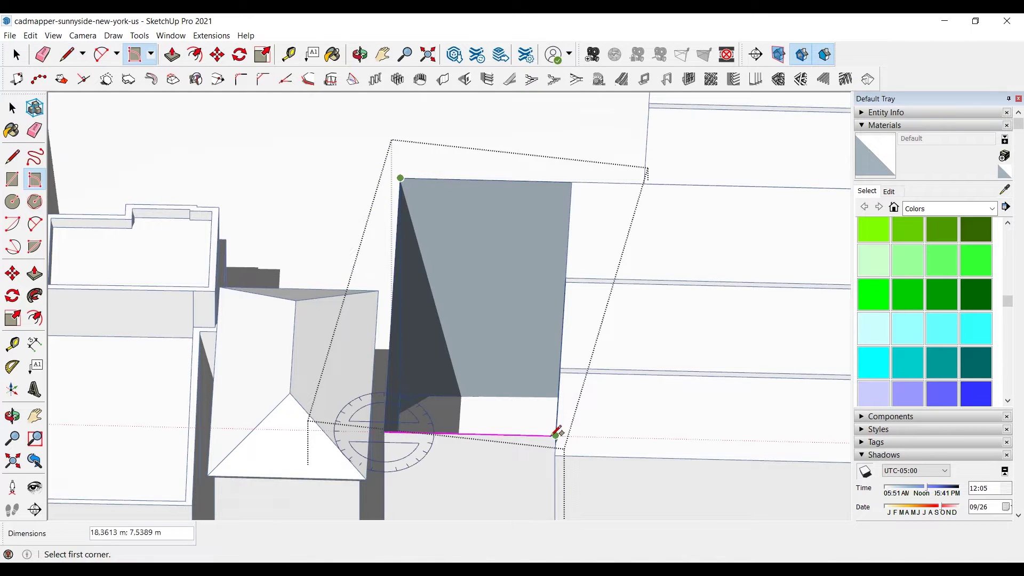
Step: Create a hip roof on the redrawn top face of the taller building
scroll(432, 165, down, 2)
click(12, 108)
click(468, 250)
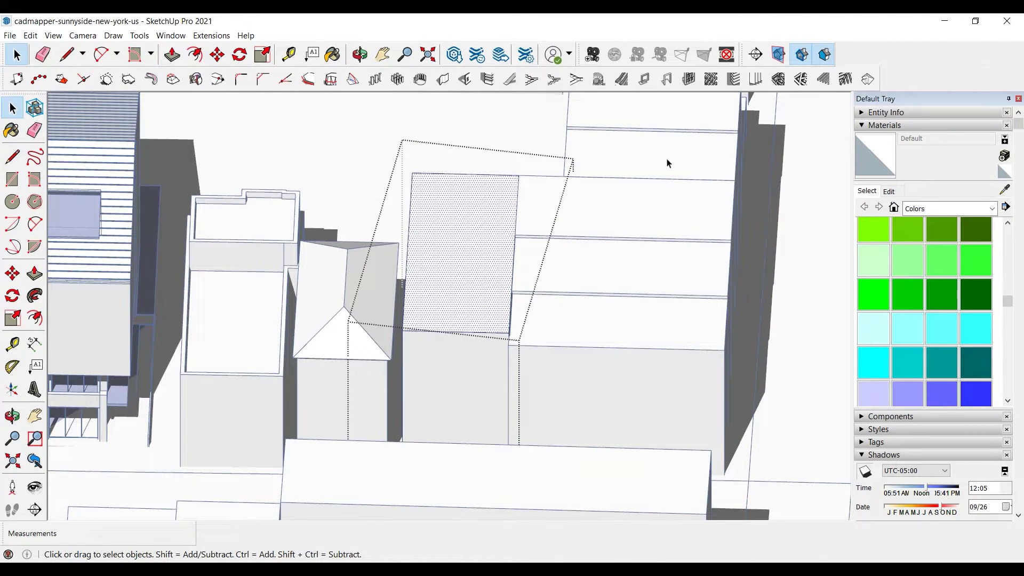
click(867, 79)
click(640, 343)
click(656, 332)
Step: Form a parapet on the front unit beside the hip-roofed building by offsetting its top face inward and pushing the inner face down 0,5 m
double_click(642, 327)
key(f)
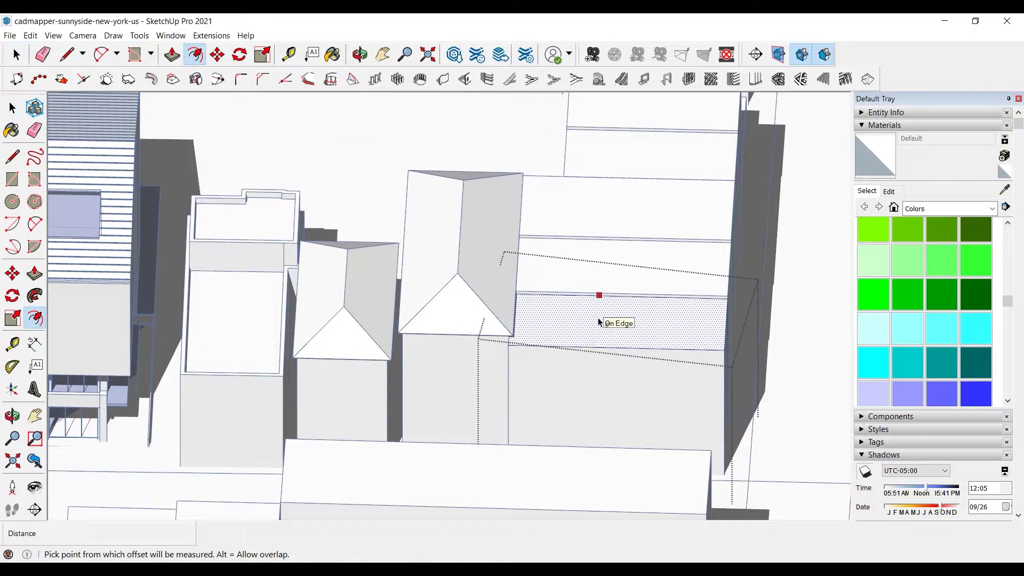
click(599, 322)
click(606, 303)
text(p)
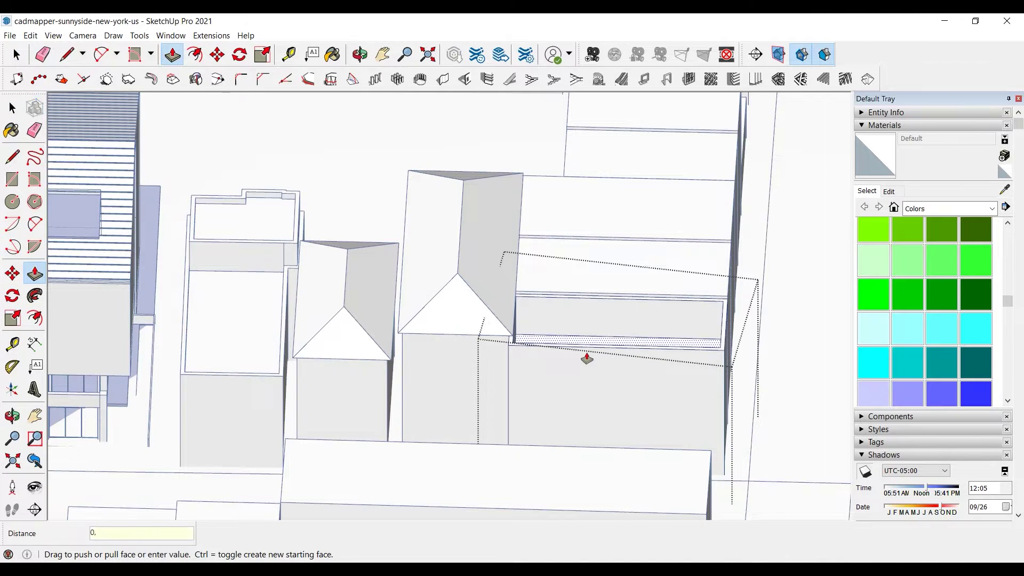
text(5)
key(Return)
Step: Form a parapet on the second unit by offsetting its top face 0,2 m inward and pushing the inner face down 0,5 m
key(space)
double_click(694, 257)
key(f)
click(686, 265)
text(0,2)
key(Return)
key(p)
click(662, 280)
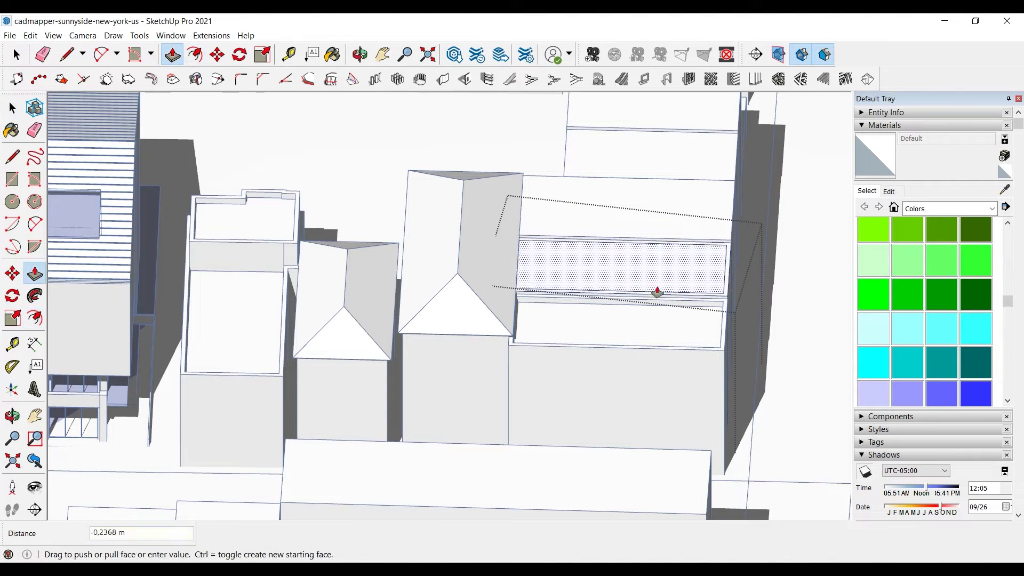
text(0,5)
key(Return)
Step: Form a parapet on the third unit by offsetting its top face 0,2 m inward and pushing the inner face down
key(space)
double_click(624, 208)
key(f)
click(604, 184)
text(0,2)
key(Return)
key(p)
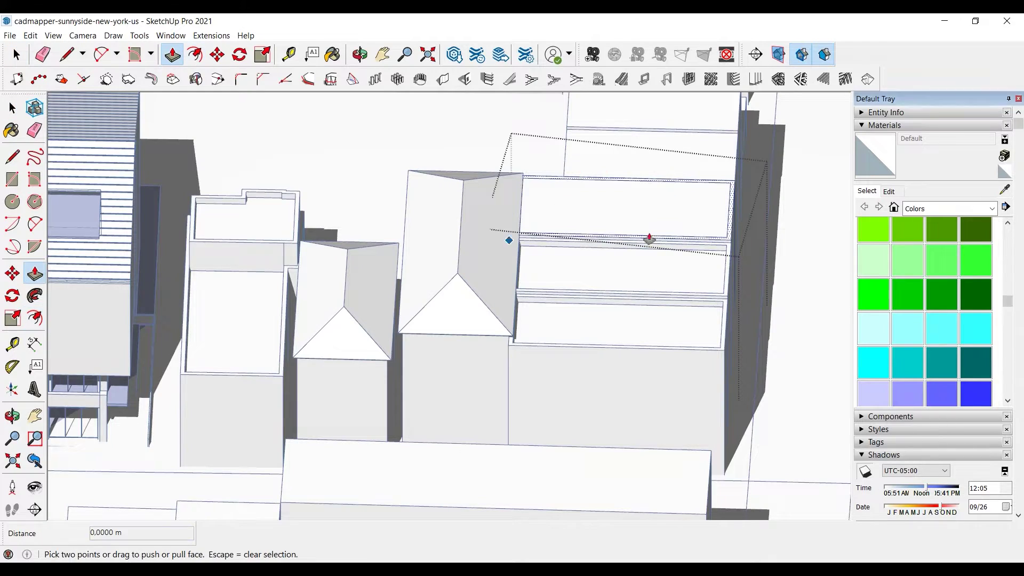
click(688, 216)
click(703, 214)
key(space)
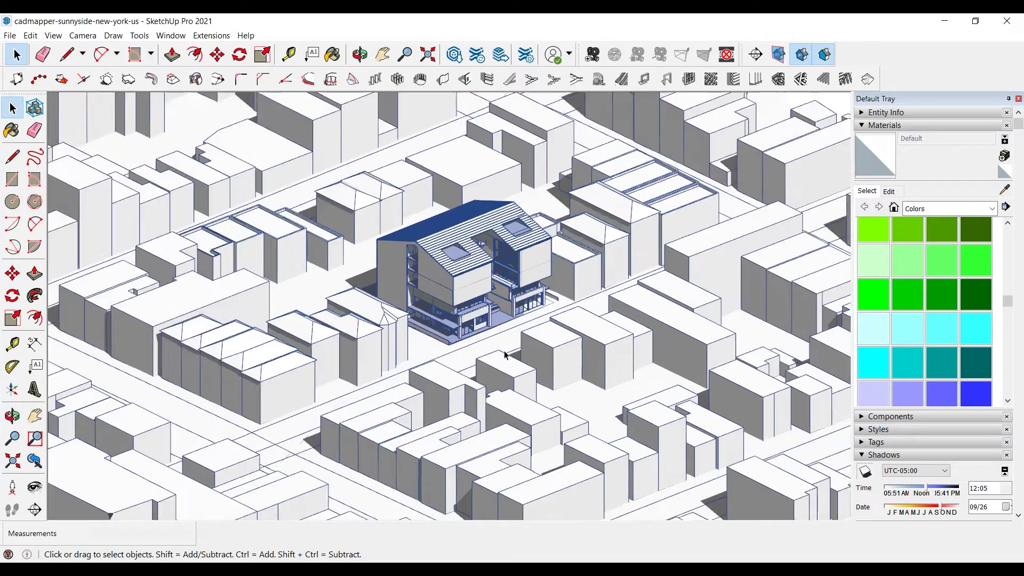
Step: Set the camera to the standard isometric view, framed on the placed building and its neighbours
scroll(505, 354, up, 3)
click(83, 35)
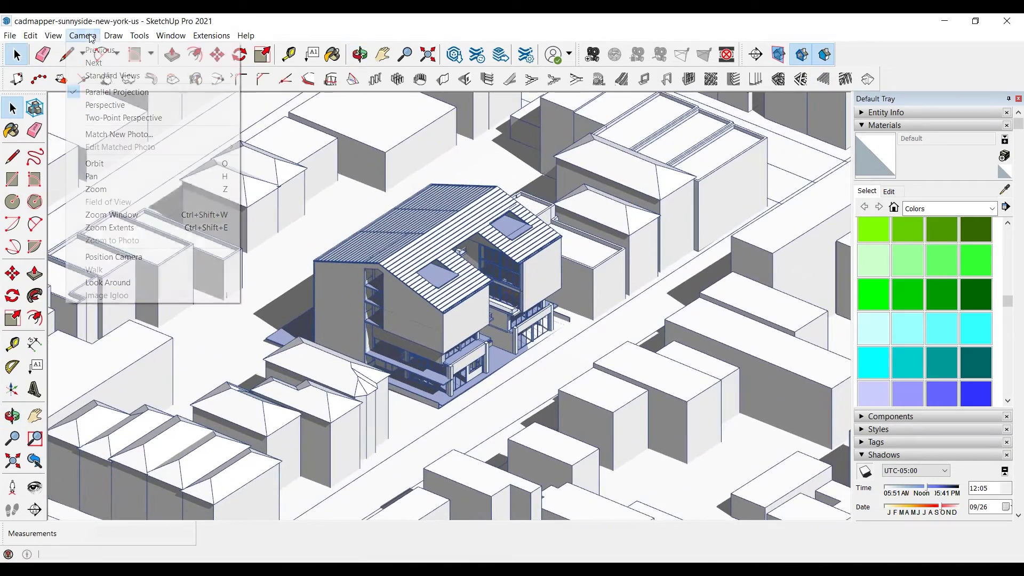
mouse_move(171, 76)
click(263, 151)
middle_drag(496, 372, 472, 326)
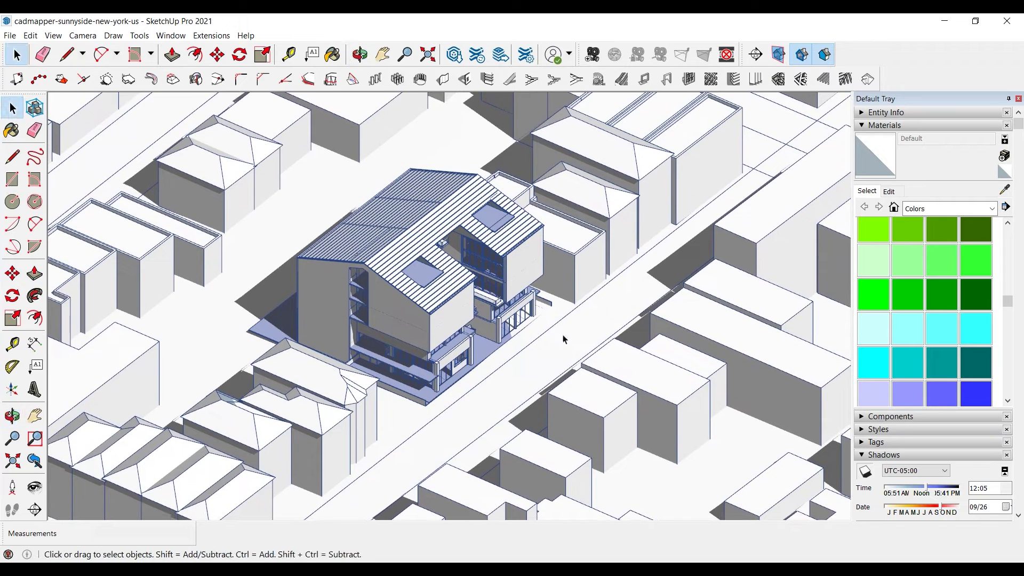
Step: Create a scene of the isometric view, saving the style changes as a new style
scroll(974, 339, down, 7)
scroll(979, 380, up, 1)
click(887, 262)
click(877, 277)
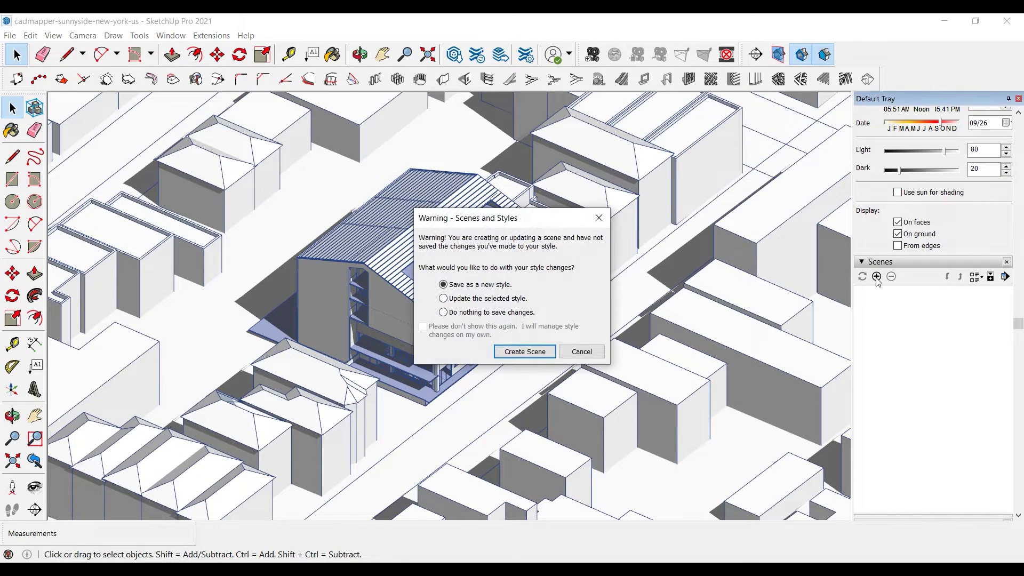
click(524, 351)
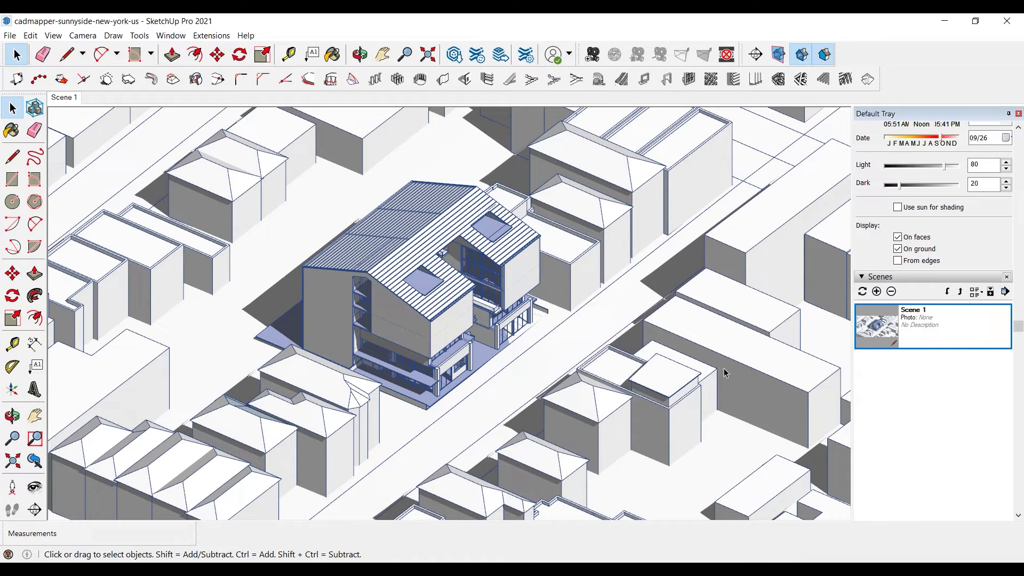
key(ctrl+z)
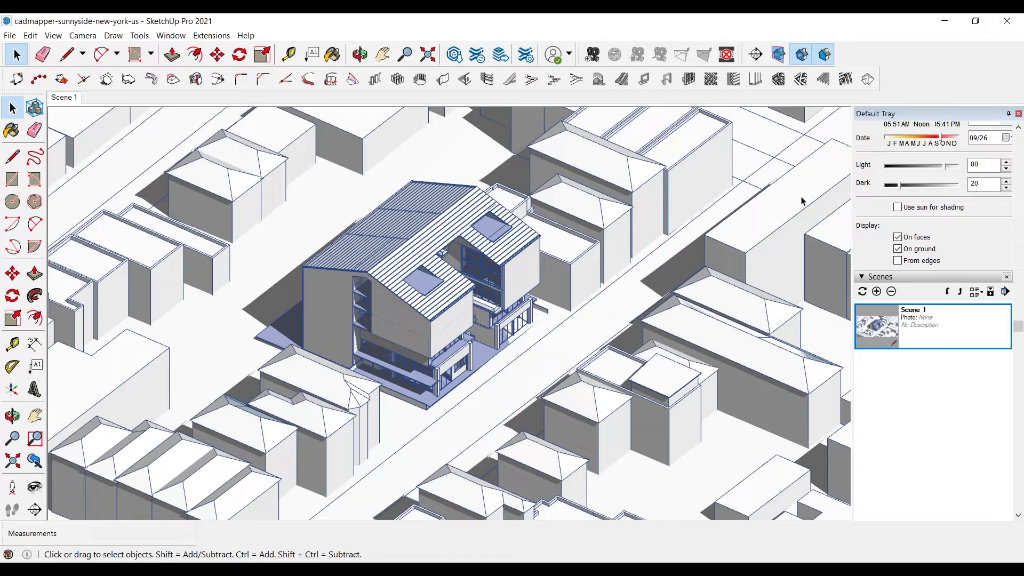
key(ctrl+z)
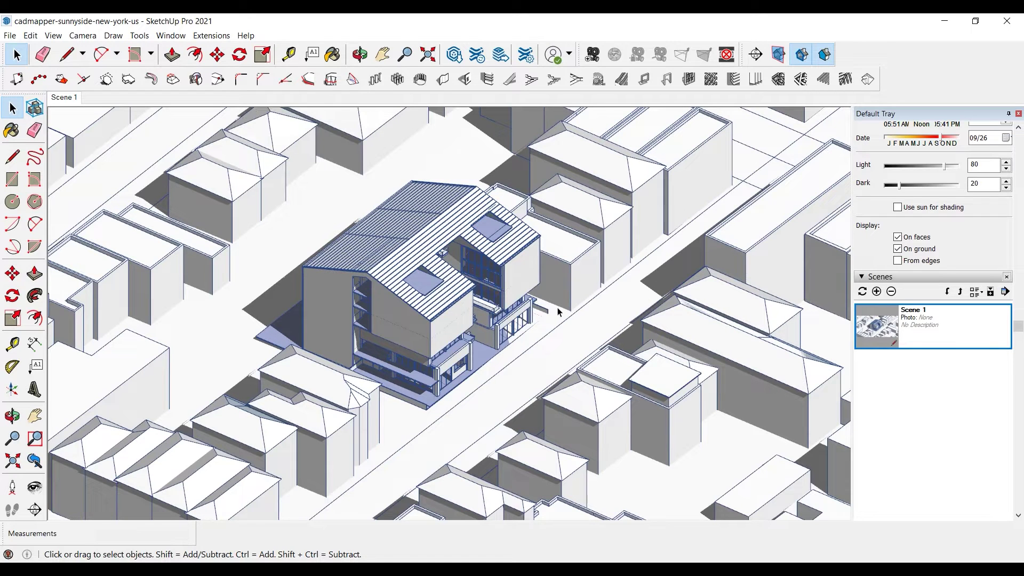
Step: Draw a rotated rectangle of about 71.86 m by 134.33 m on the ground around the placed building's block
scroll(476, 345, down, 3)
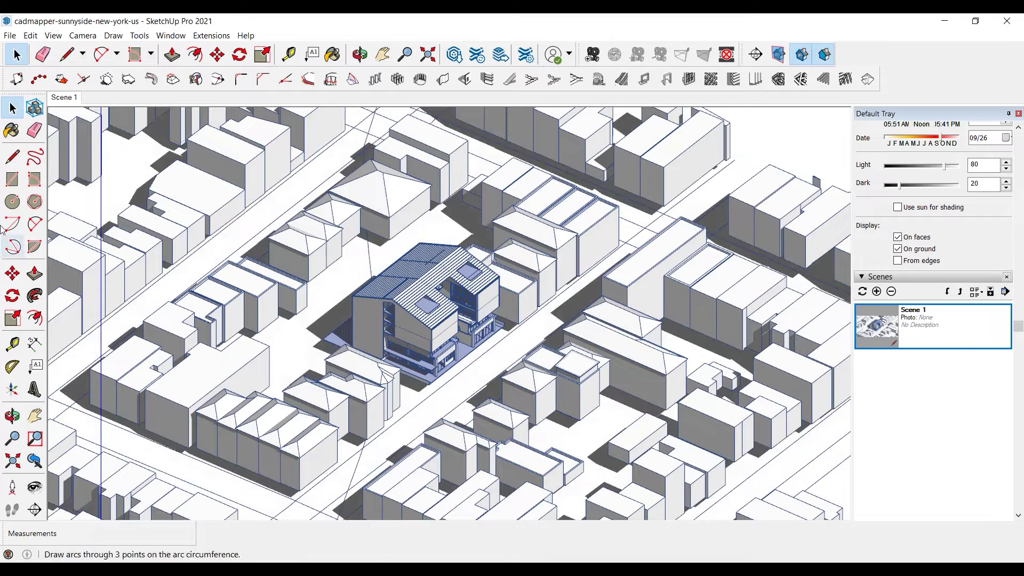
click(34, 180)
scroll(228, 364, down, 2)
click(101, 386)
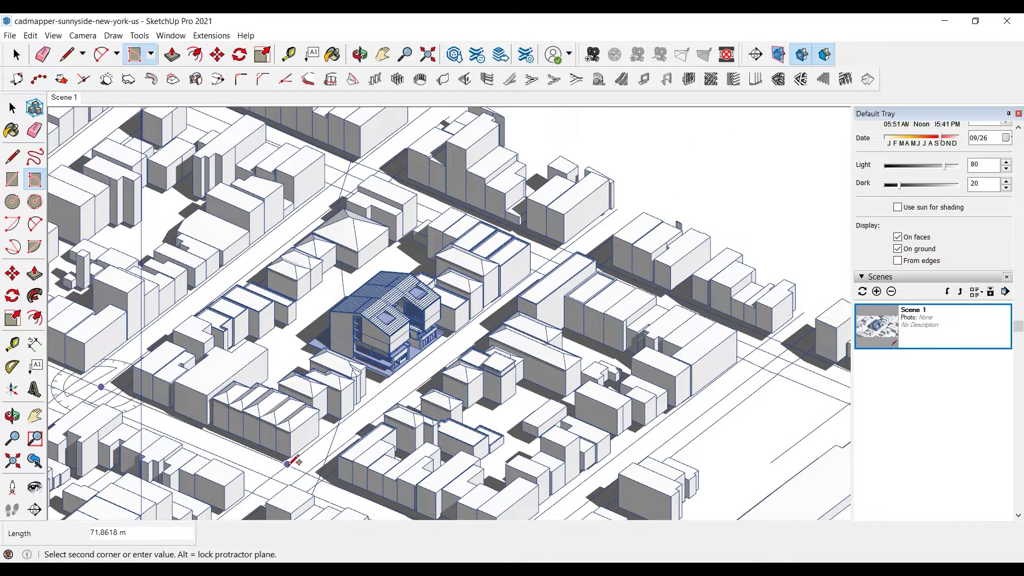
click(536, 271)
click(551, 259)
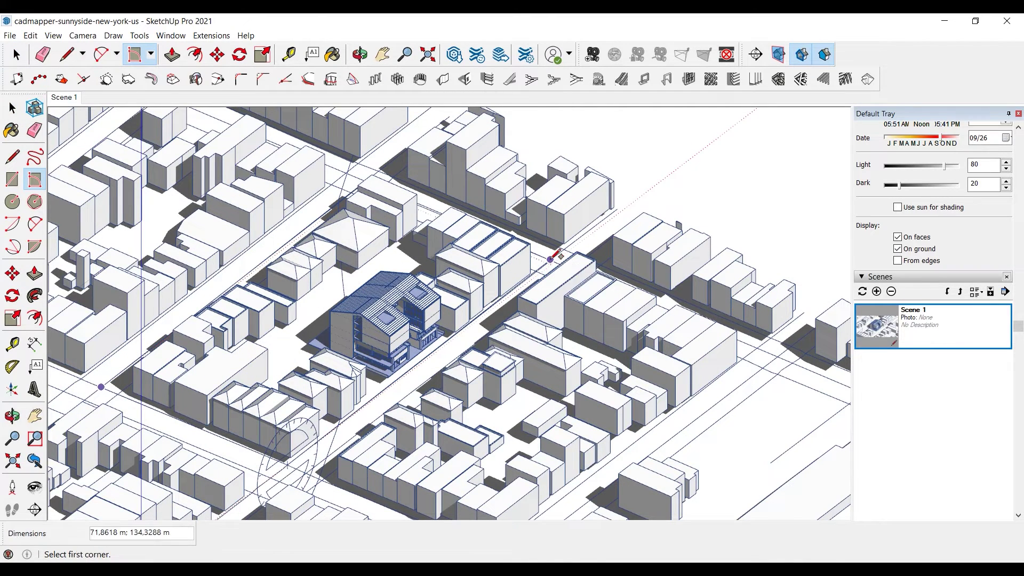
click(551, 260)
Step: Select the new ground rectangle with its edges and make it a group
click(12, 107)
click(388, 381)
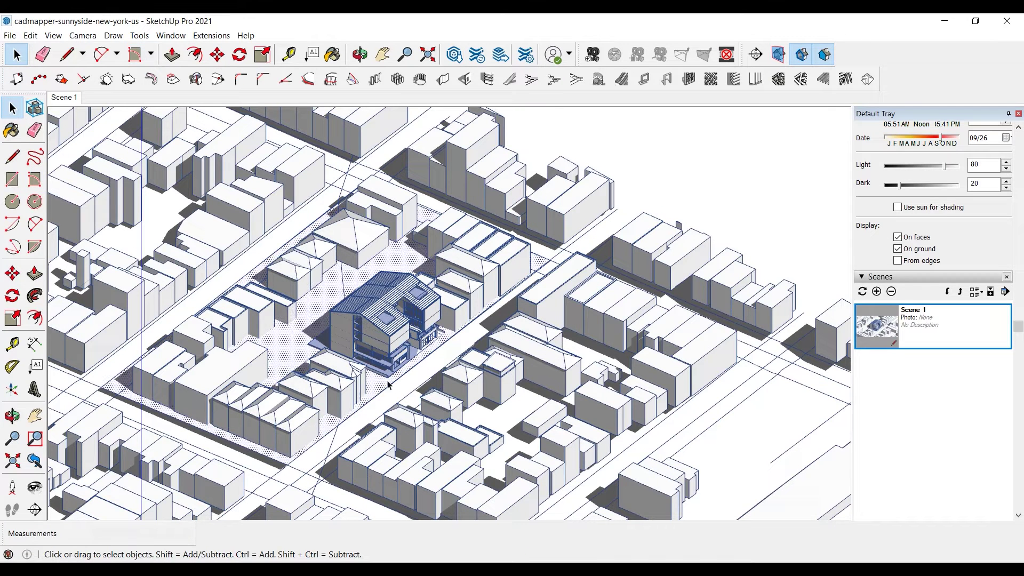
double_click(381, 389)
right_click(380, 388)
click(441, 486)
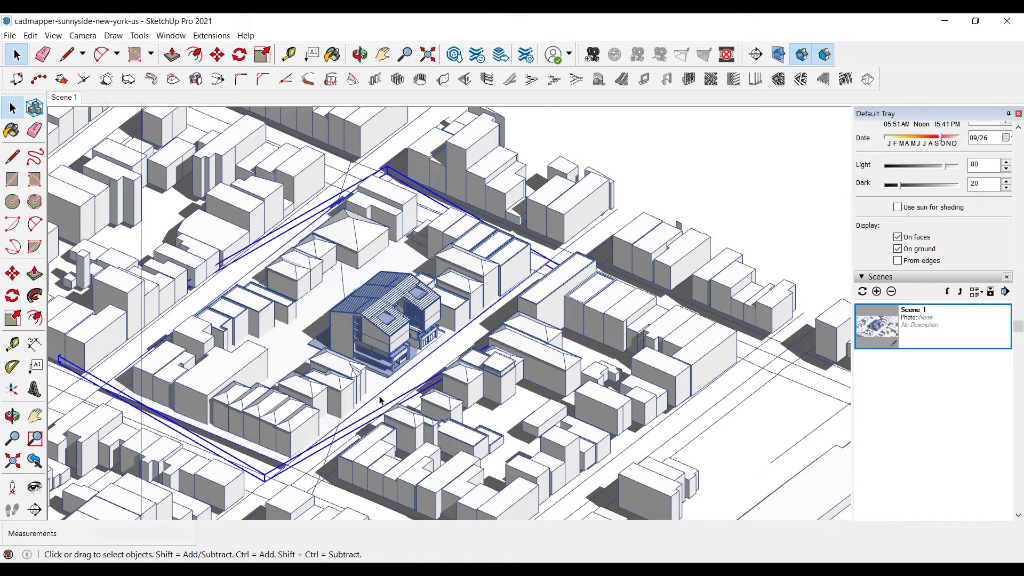
Step: Extend the ground plane under the block across the street by moving its street-side edge outward about 50.41 m inside the group
double_click(379, 396)
click(379, 394)
click(12, 273)
click(414, 486)
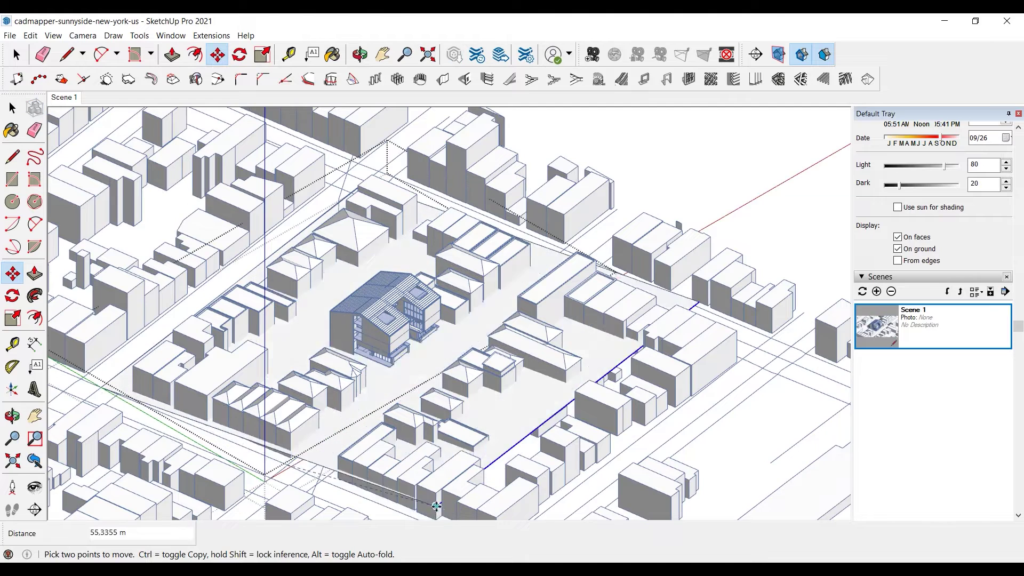
click(417, 518)
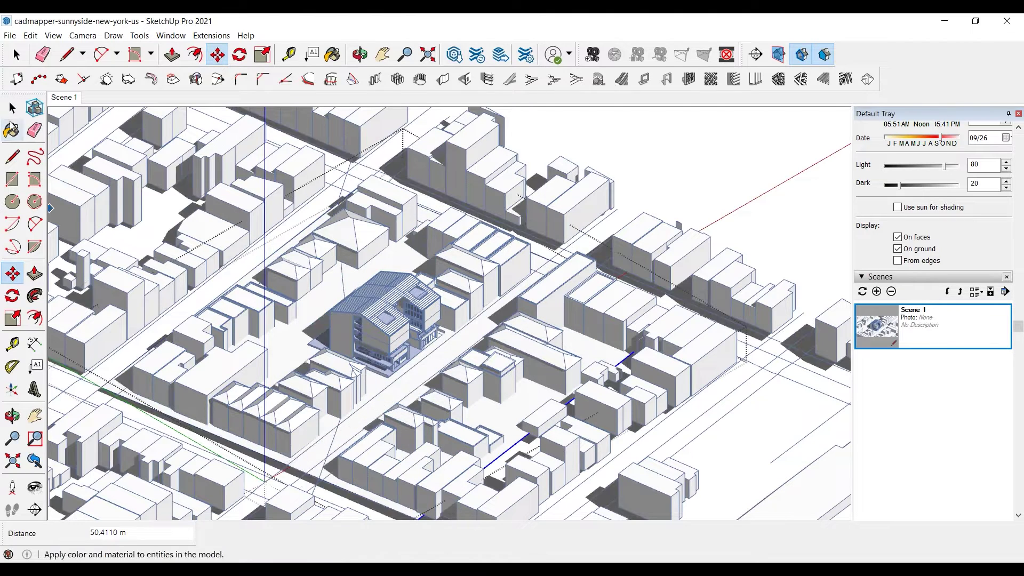
click(12, 108)
key(Escape)
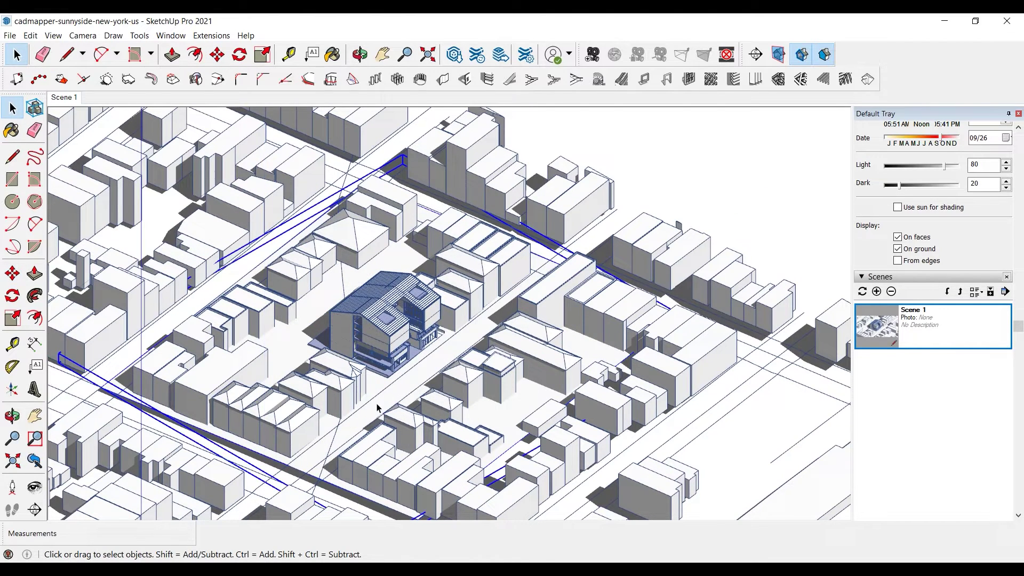
Step: Rotate the ground plane vertically by about 0.4° around the front corner of the placed building's low wall, aligning it with the far wall's base
double_click(427, 389)
click(405, 384)
scroll(405, 383, up, 10)
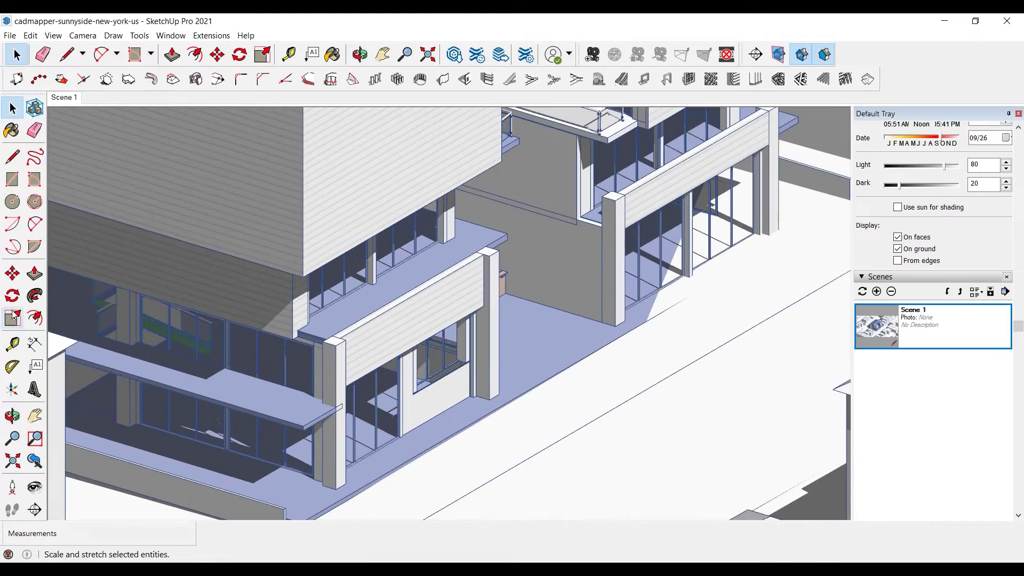
click(13, 296)
shift+middle_drag(402, 446, 439, 386)
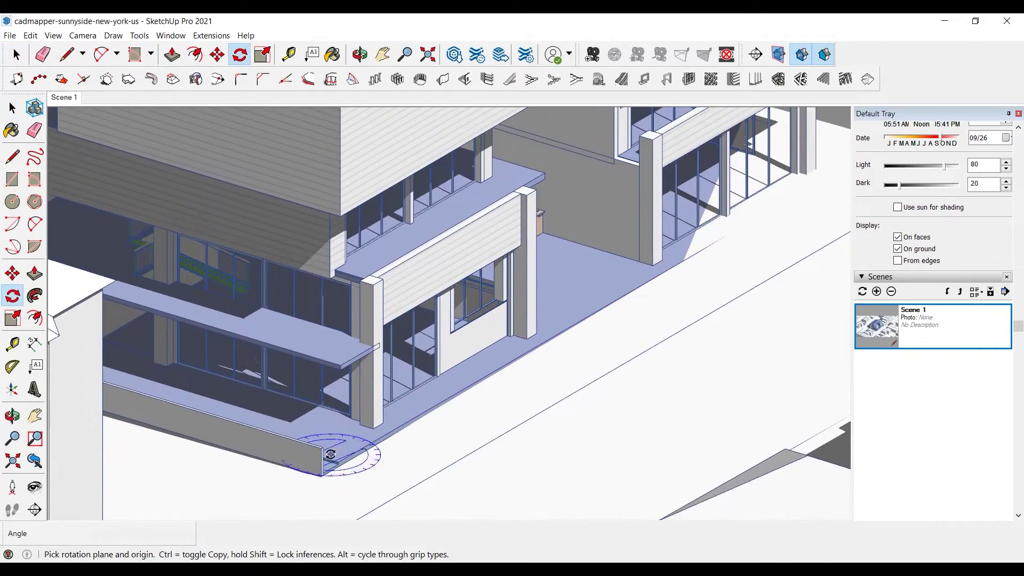
middle_drag(327, 448, 205, 446)
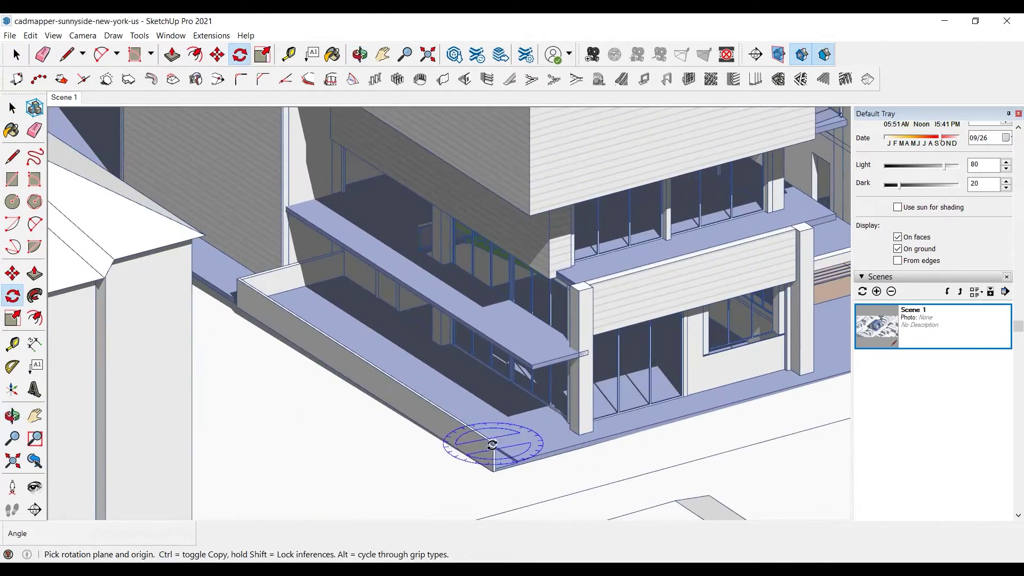
click(494, 453)
scroll(295, 484, down, 2)
scroll(284, 467, down, 3)
shift+middle_drag(699, 362, 636, 388)
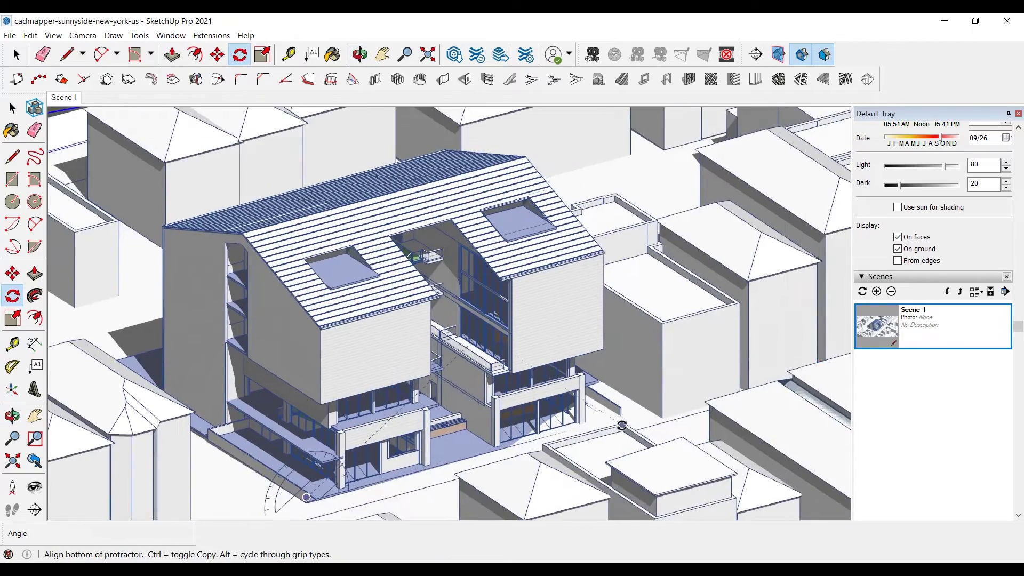
scroll(621, 426, up, 4)
scroll(621, 400, up, 5)
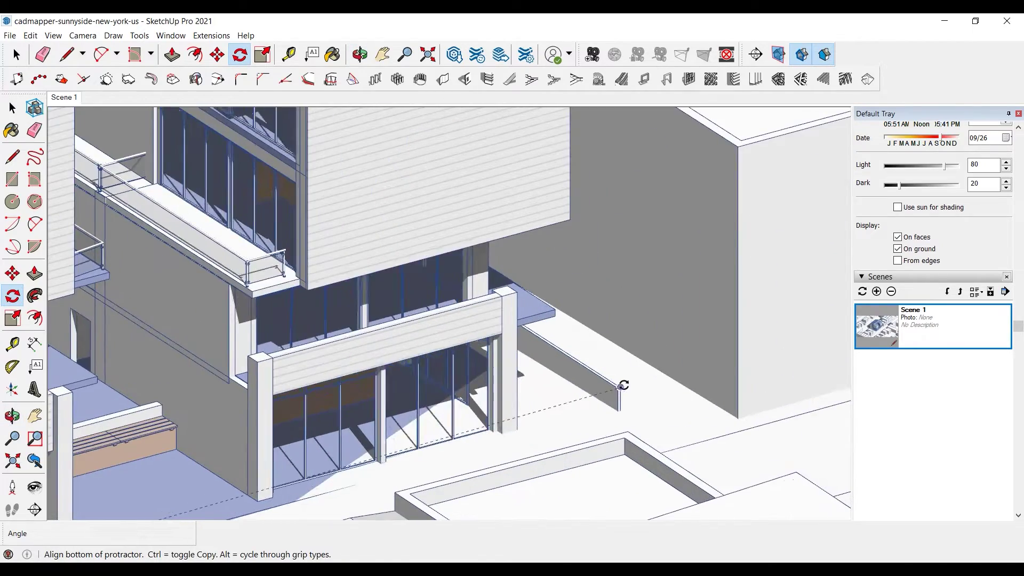
click(619, 400)
scroll(619, 400, up, 3)
scroll(618, 400, up, 1)
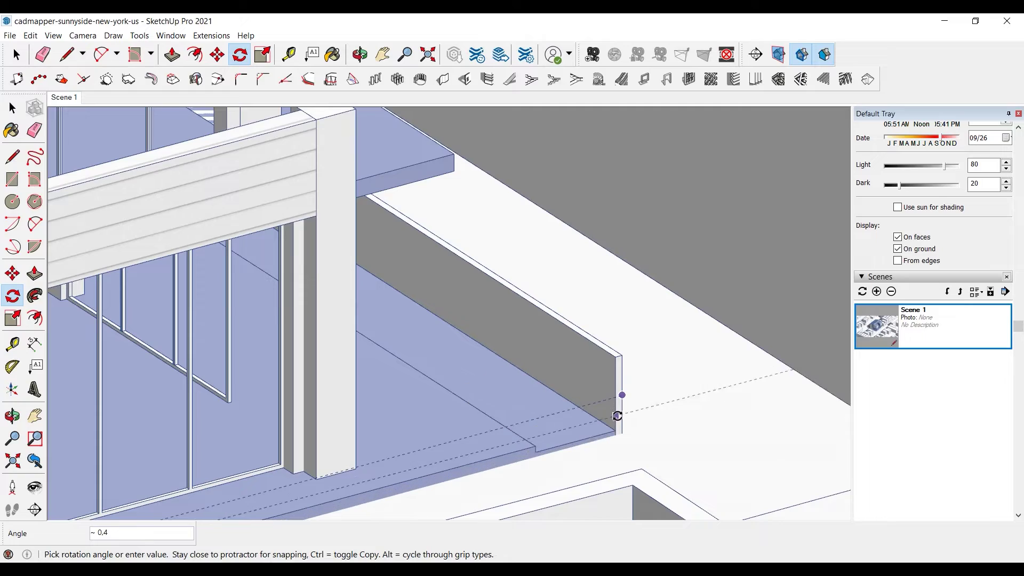
click(617, 417)
key(space)
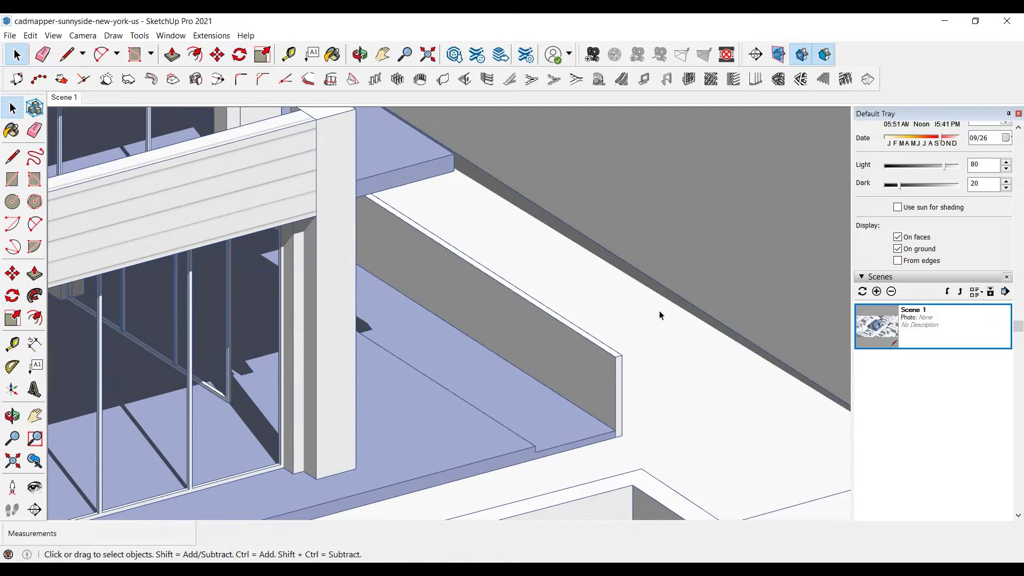
Step: Select the surrounding buildings beside and behind the placed building and move them up 0,5 m along the blue axis
scroll(553, 334, down, 5)
middle_drag(553, 333, 656, 374)
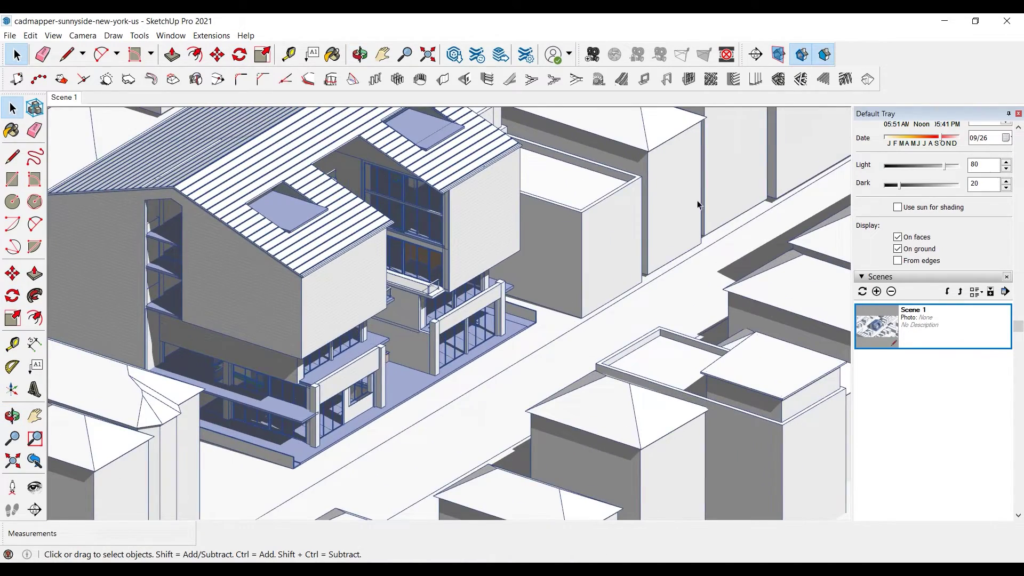
scroll(697, 204, down, 3)
scroll(580, 208, down, 2)
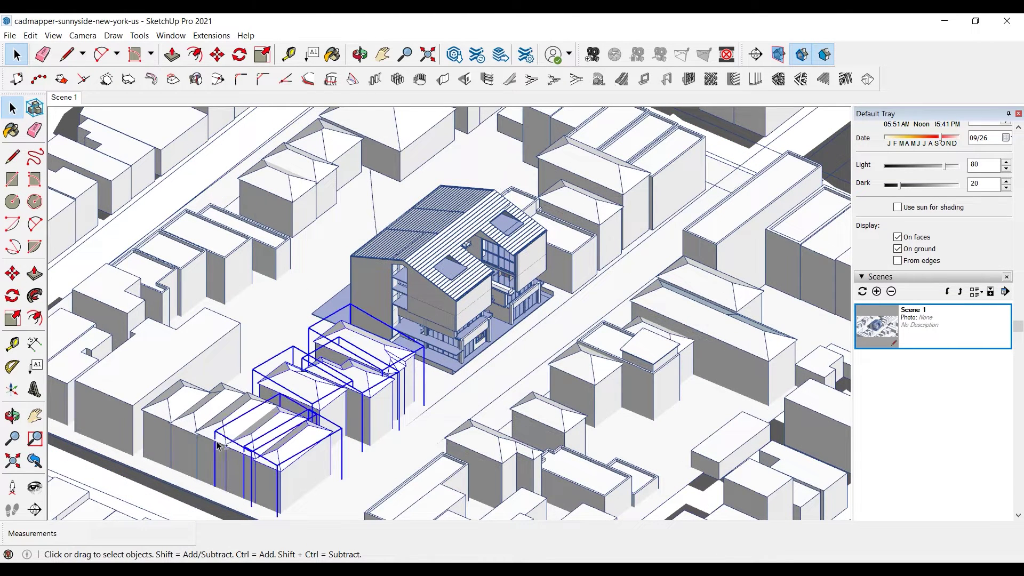
shift+click(128, 440)
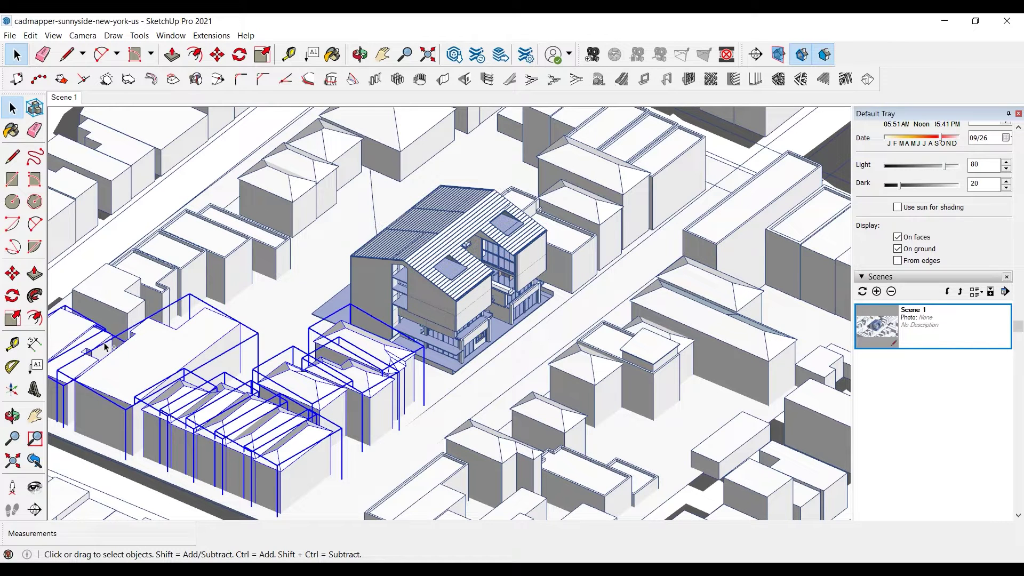
shift+click(198, 265)
shift+click(242, 247)
shift+click(287, 246)
click(12, 273)
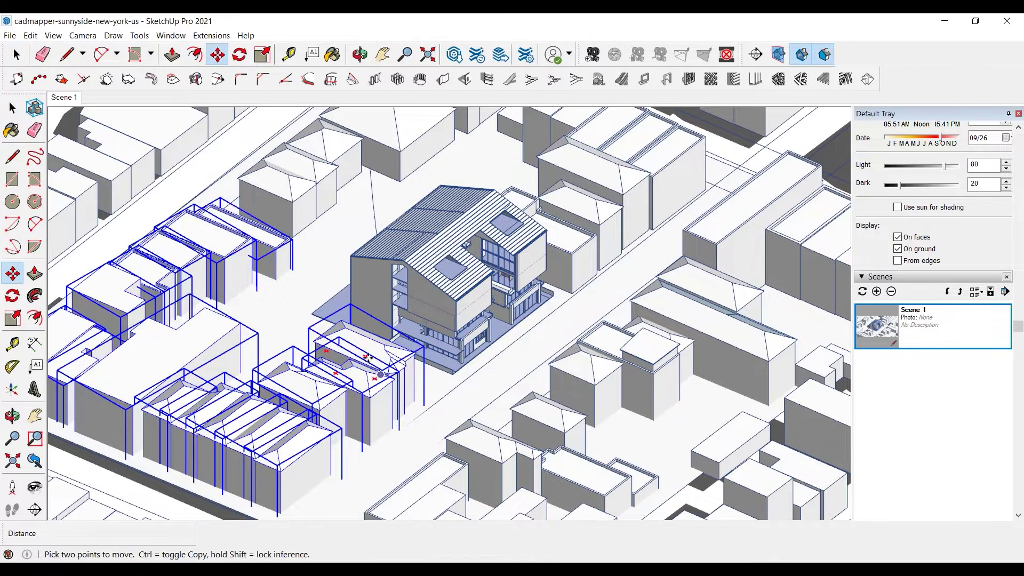
click(368, 438)
text(0,)
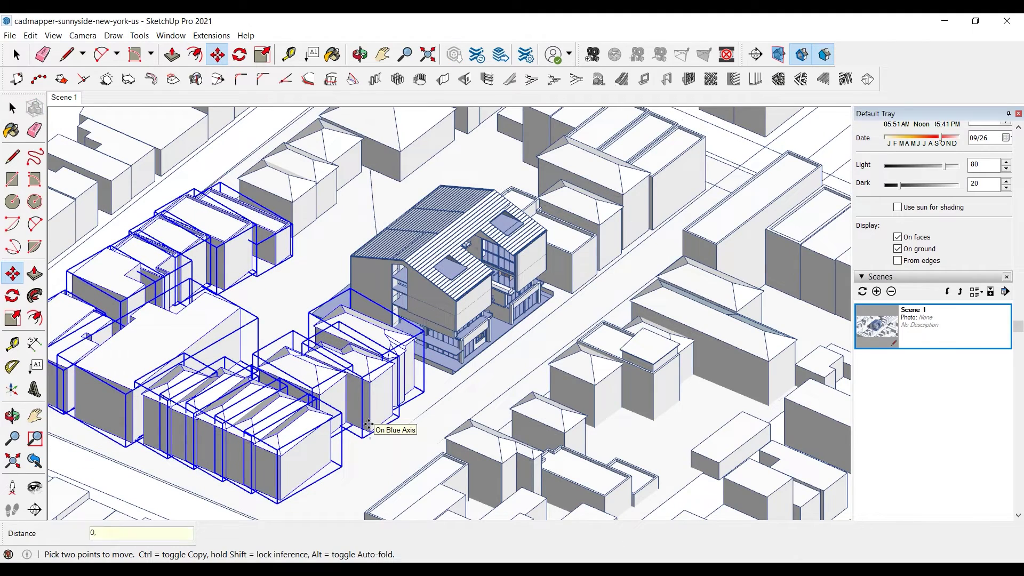
text(5)
key(Return)
Step: Check the raised surrounding buildings around the placed building and restore the Scene 1 view
click(12, 108)
click(433, 430)
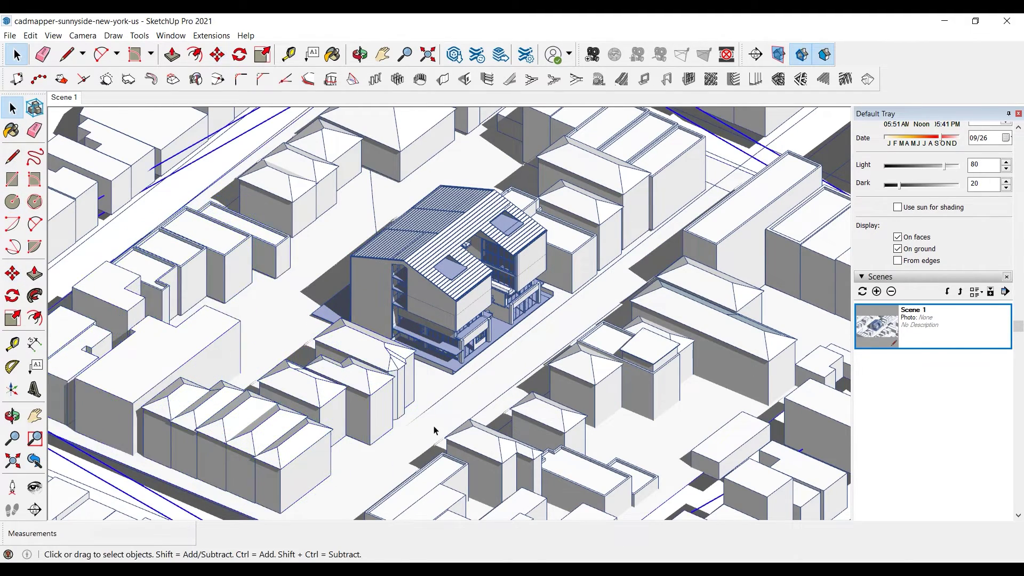
middle_drag(434, 430, 338, 394)
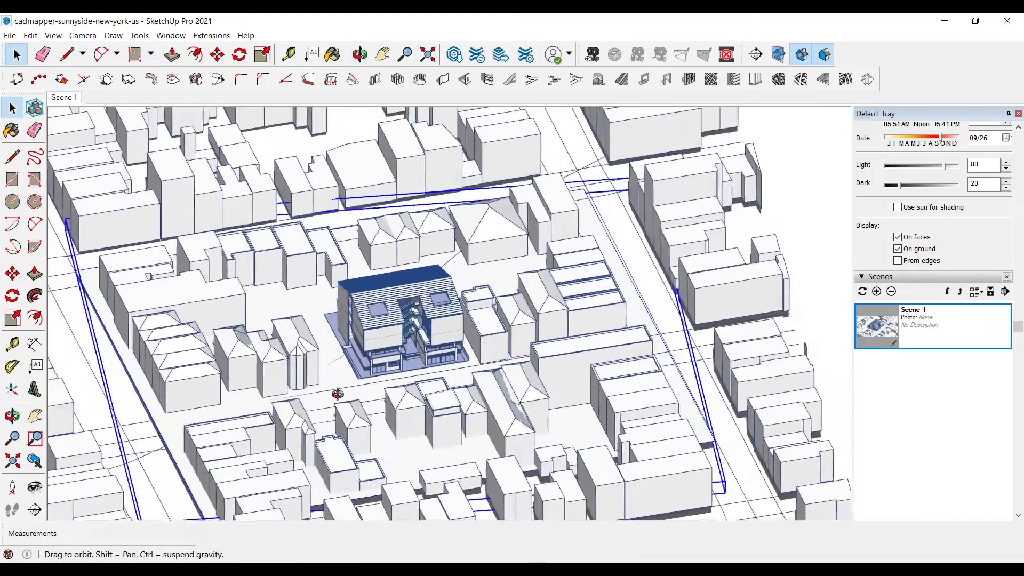
scroll(337, 394, up, 3)
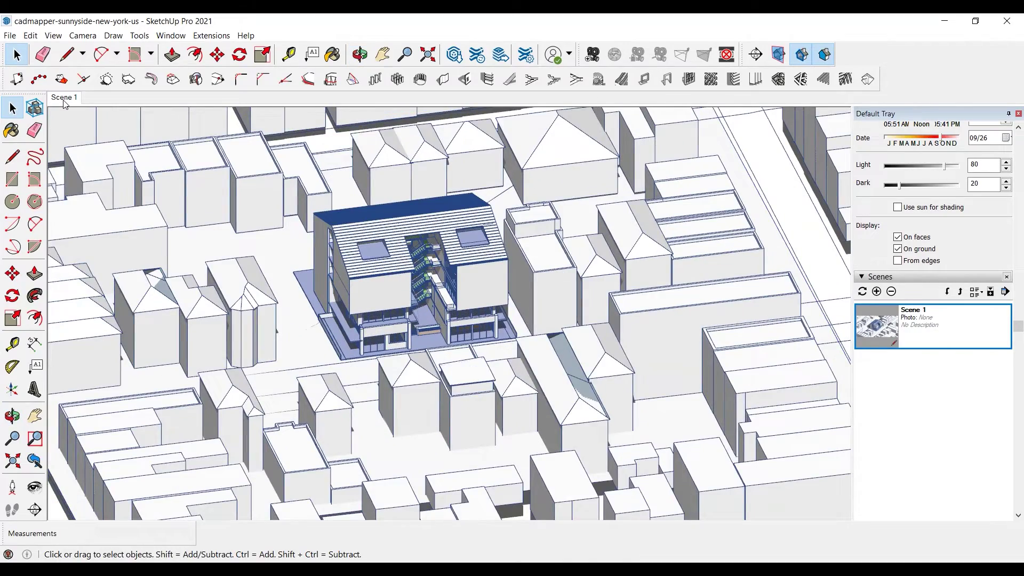
click(63, 102)
scroll(490, 384, up, 3)
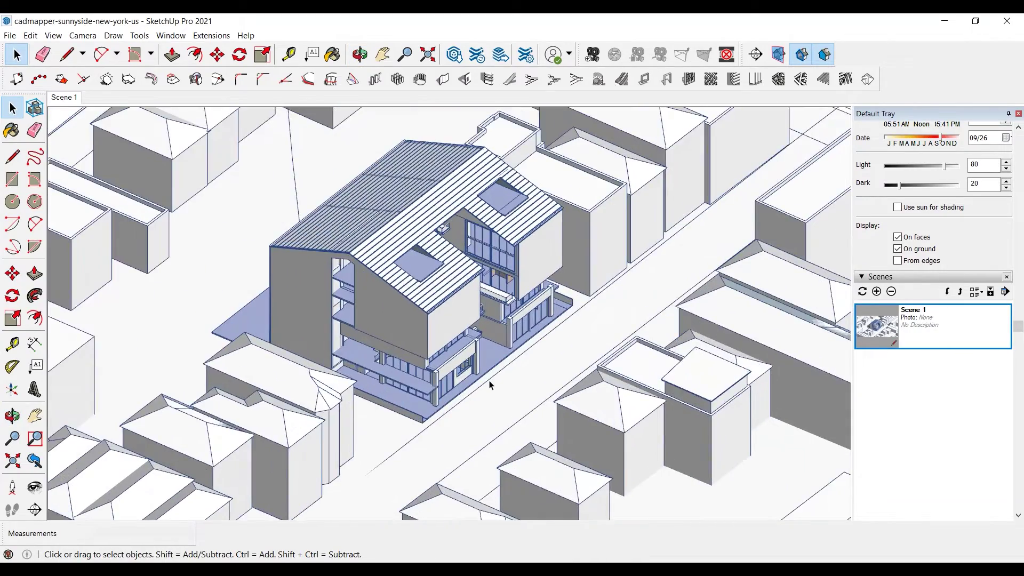
Step: Examine the blank street walls of the buildings next to the placed building
scroll(666, 152, up, 3)
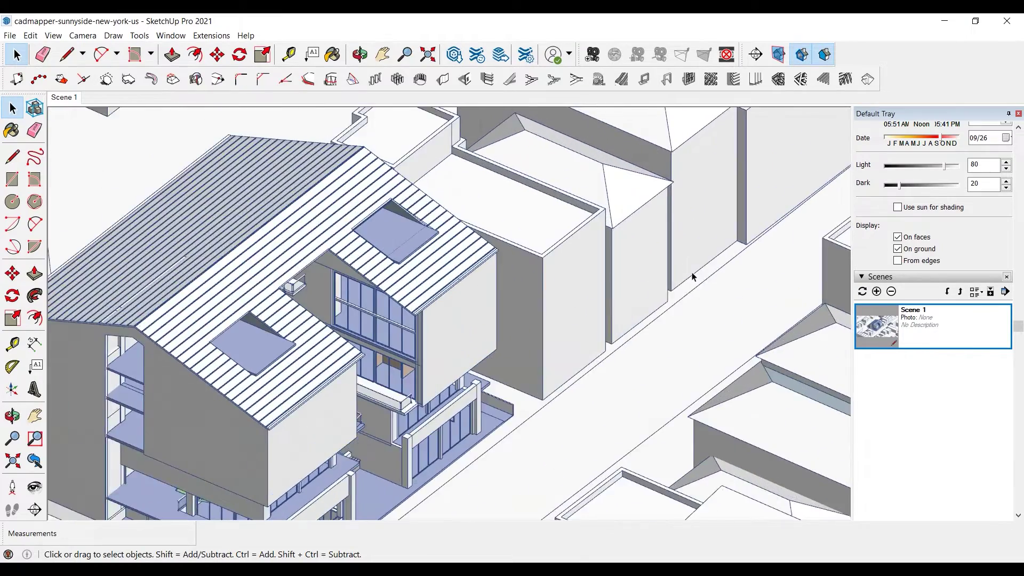
middle_drag(692, 274, 587, 260)
click(578, 279)
scroll(649, 315, up, 2)
scroll(649, 315, down, 2)
middle_drag(649, 315, 555, 292)
click(520, 421)
scroll(527, 400, up, 2)
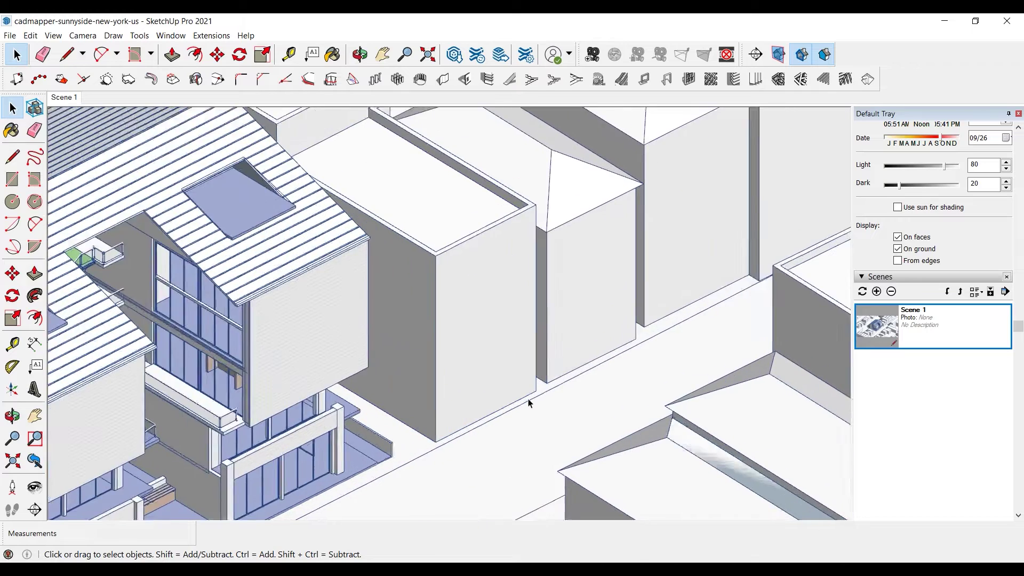
scroll(527, 400, down, 1)
Step: Show the Windows Builder tools and dock them beside the existing 1001bit tools
right_click(884, 57)
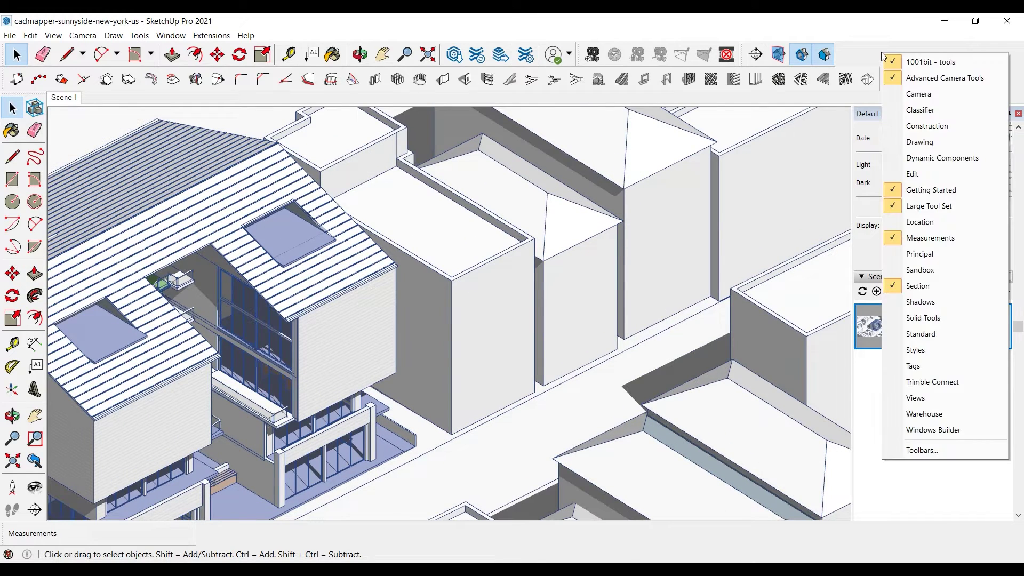
click(934, 436)
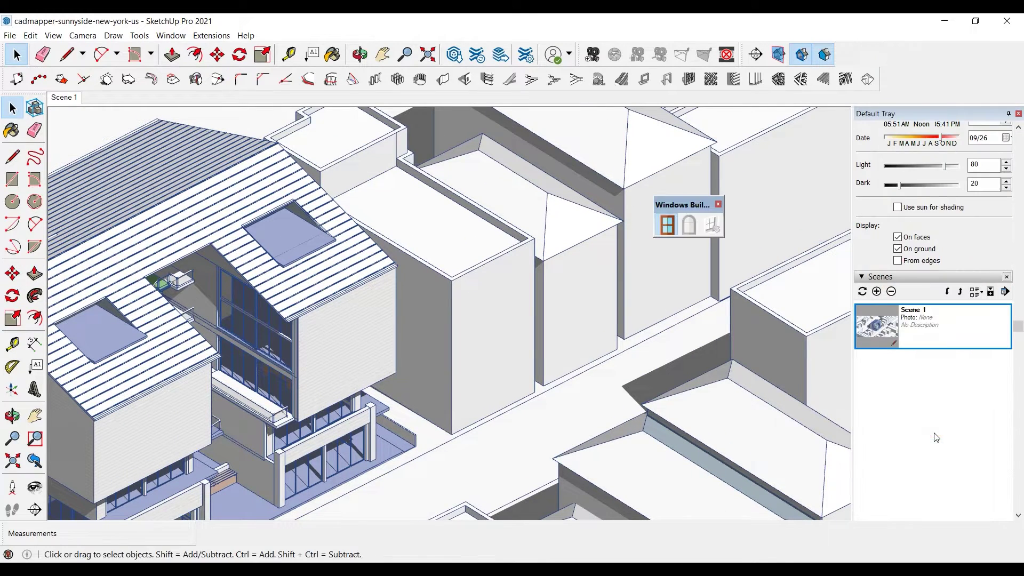
drag(692, 212, 901, 78)
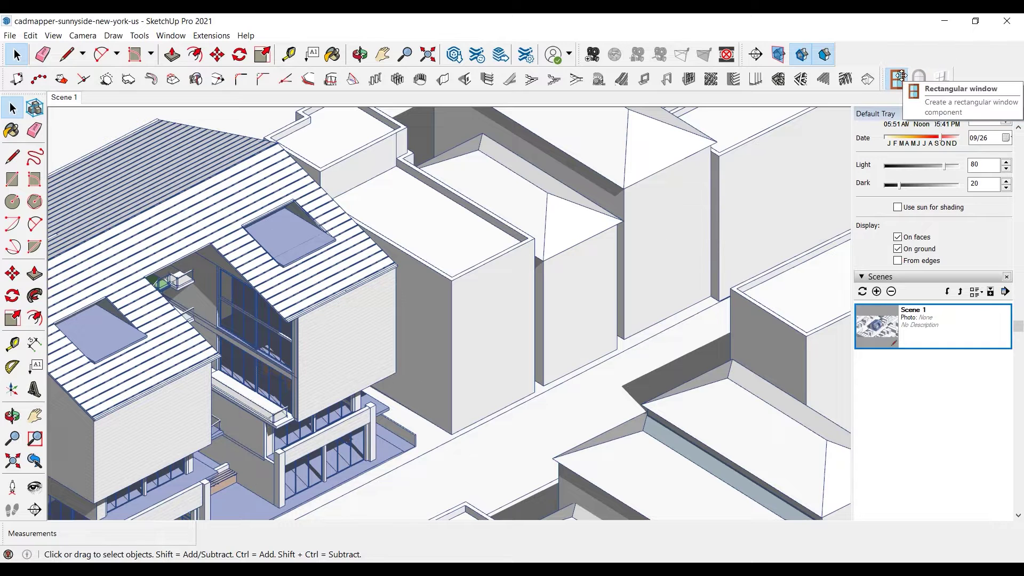
Step: Open the Extension Warehouse and search for "window builder"
click(177, 37)
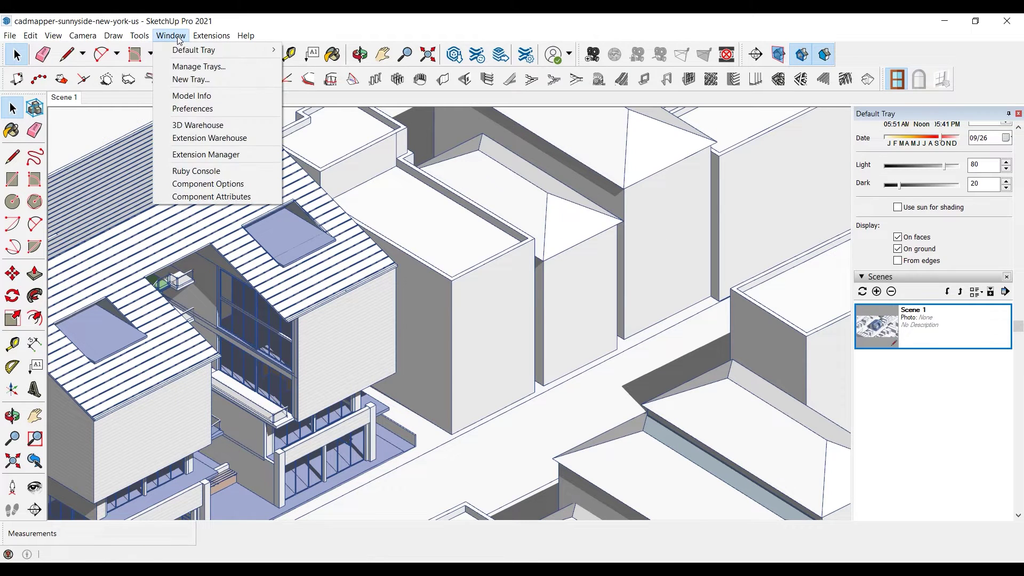
click(213, 137)
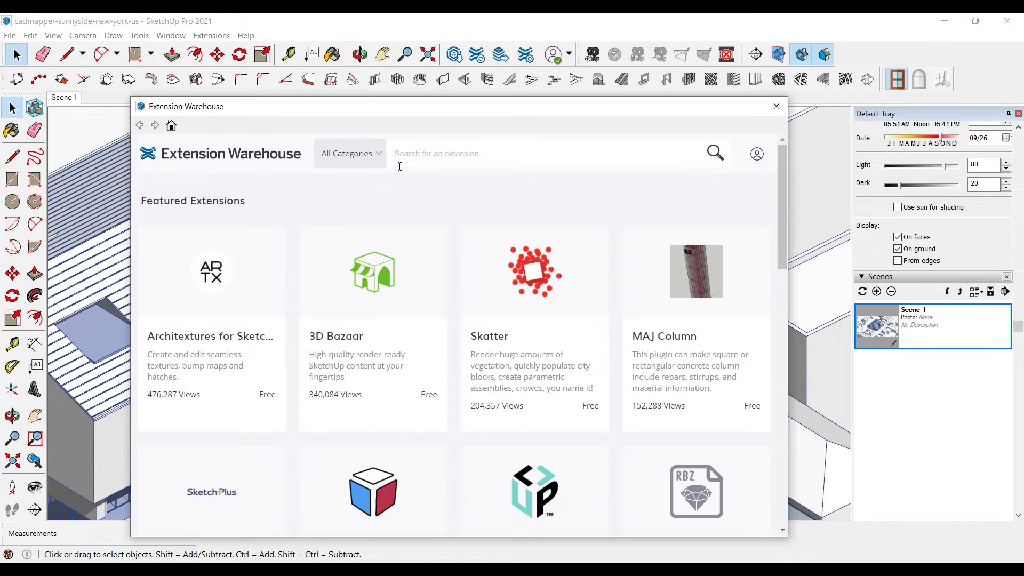
click(461, 164)
text(window builder)
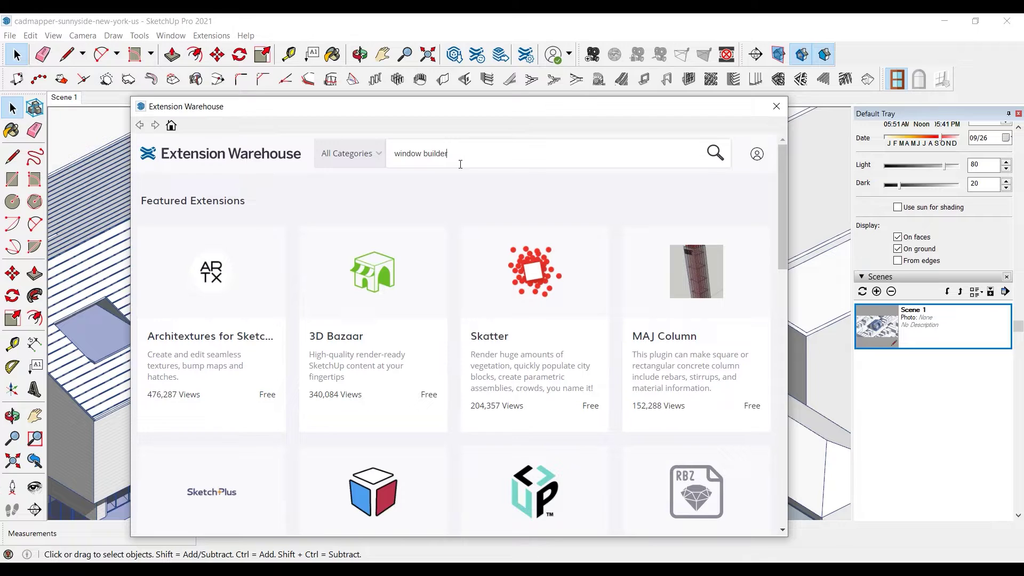
key(Return)
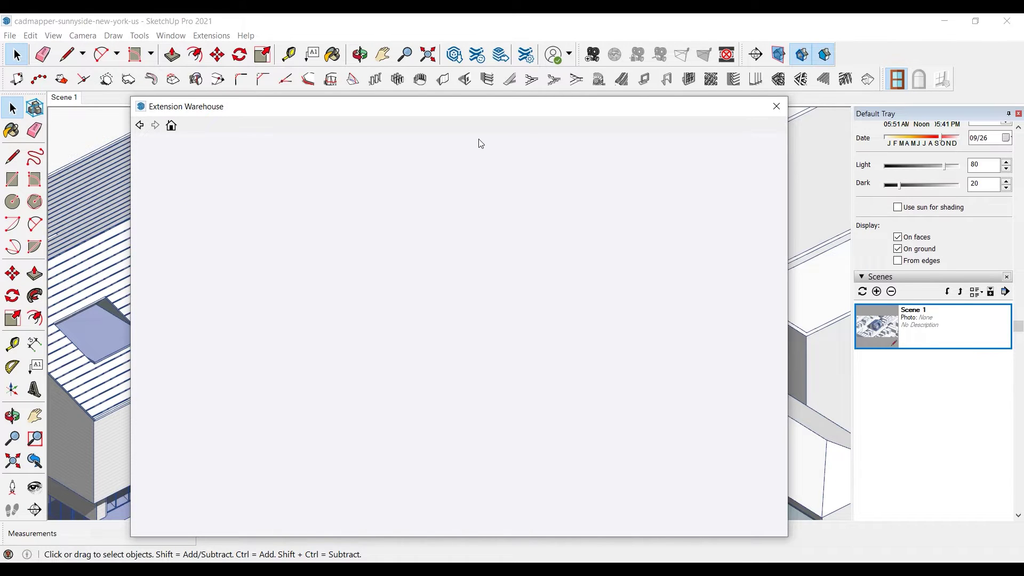
Step: Review the Windows Builder extension page and close the Extension Warehouse
click(355, 324)
scroll(357, 320, down, 1)
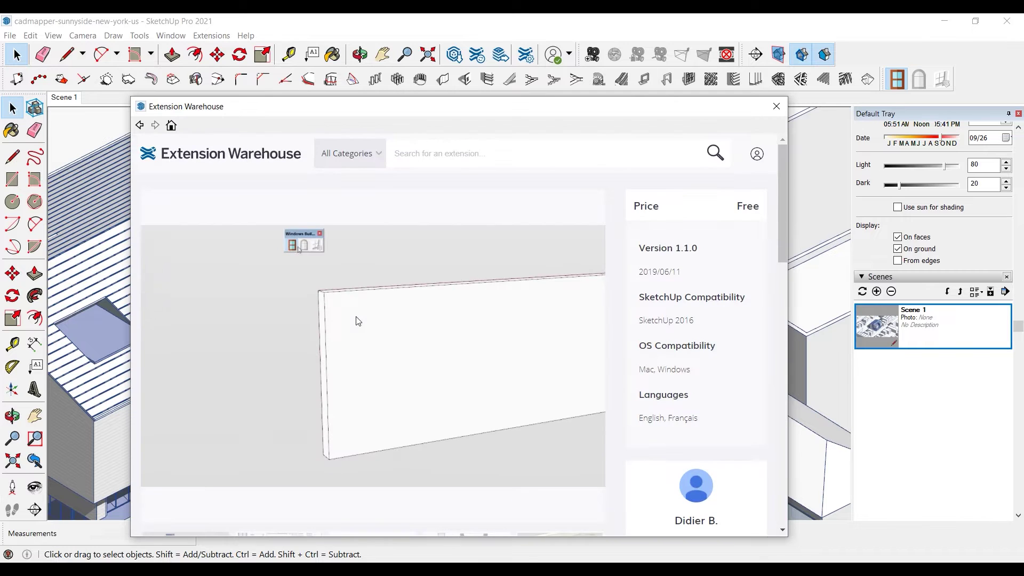
scroll(358, 321, down, 4)
scroll(374, 336, up, 2)
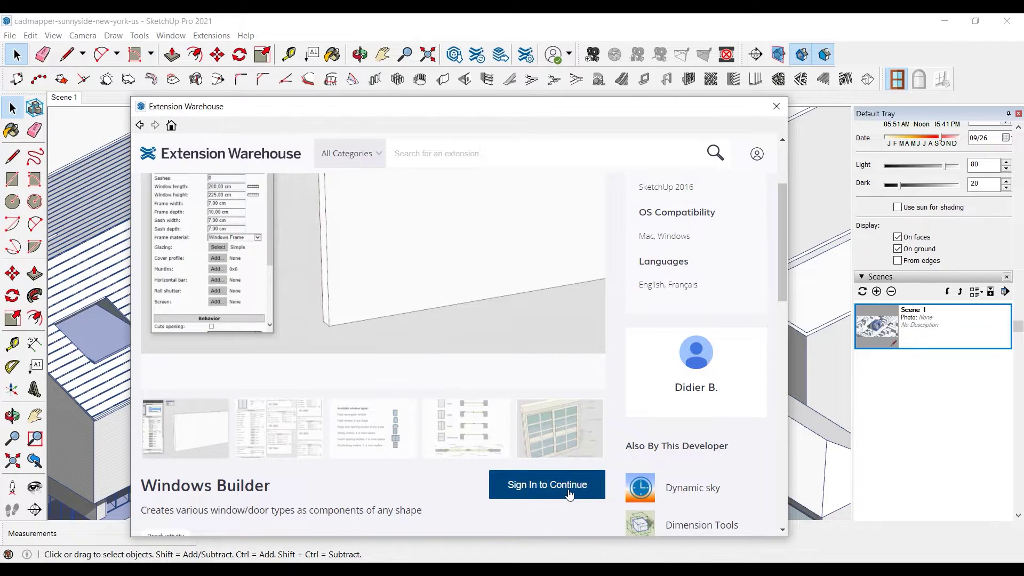
scroll(507, 458, up, 3)
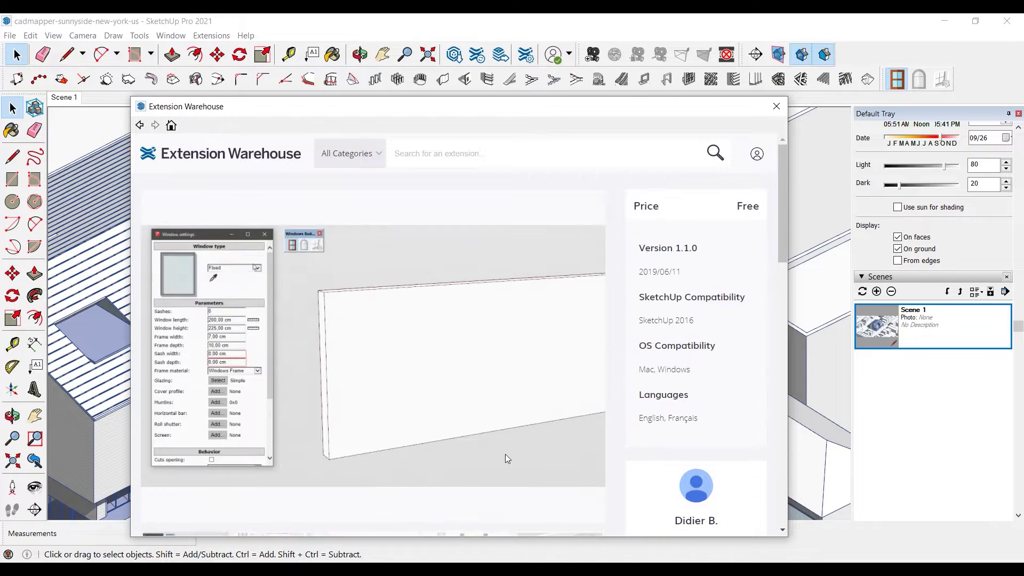
click(776, 107)
Step: Open the flat-roofed building beside the placed building for editing and bring up the settings for a rectangular window
double_click(494, 278)
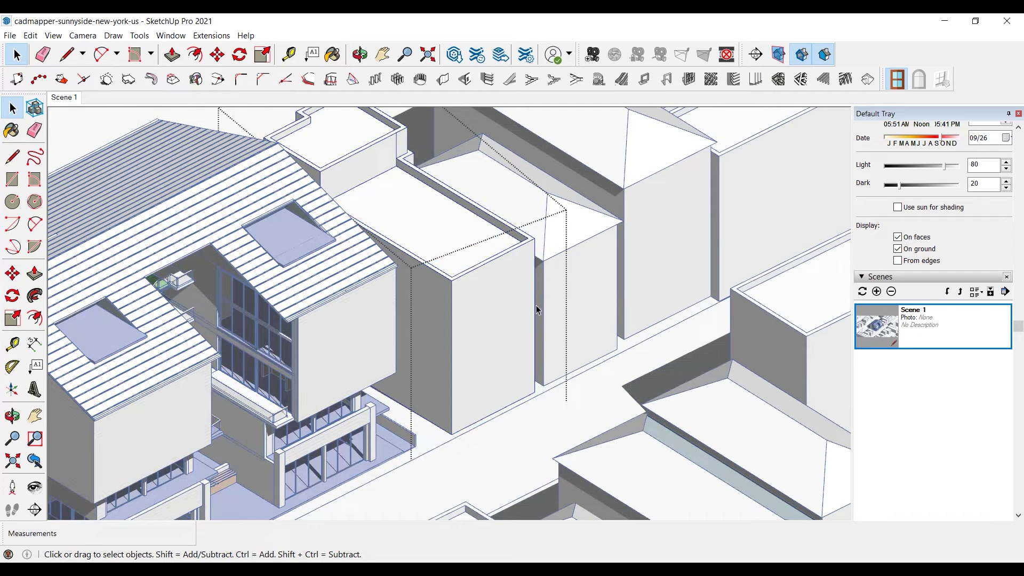
click(528, 320)
click(535, 323)
scroll(548, 305, up, 1)
click(897, 79)
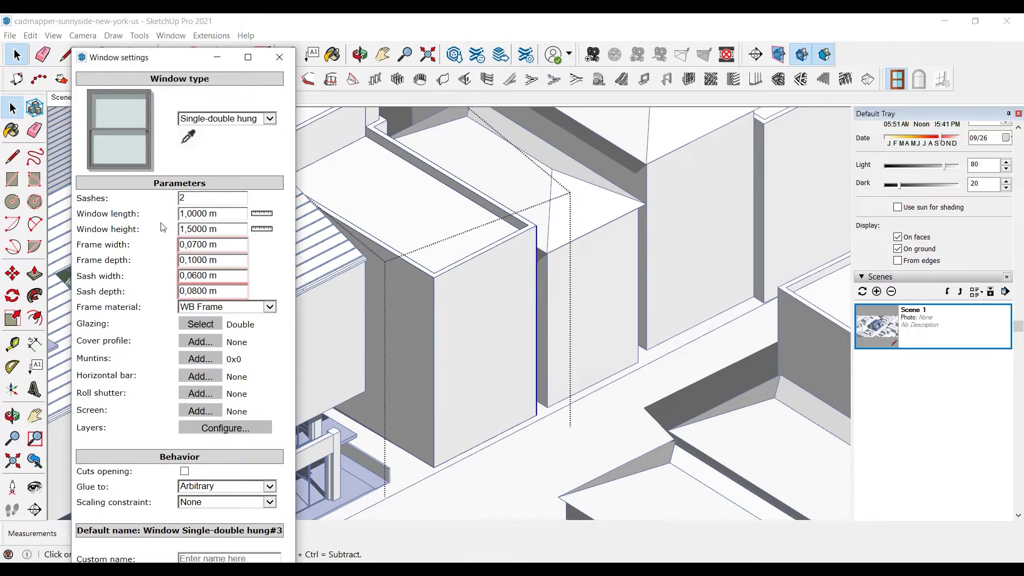
Step: Try other window types, including Sliding, and return the type to Single-double hung
click(214, 118)
click(212, 89)
click(214, 116)
click(206, 128)
click(206, 116)
click(205, 128)
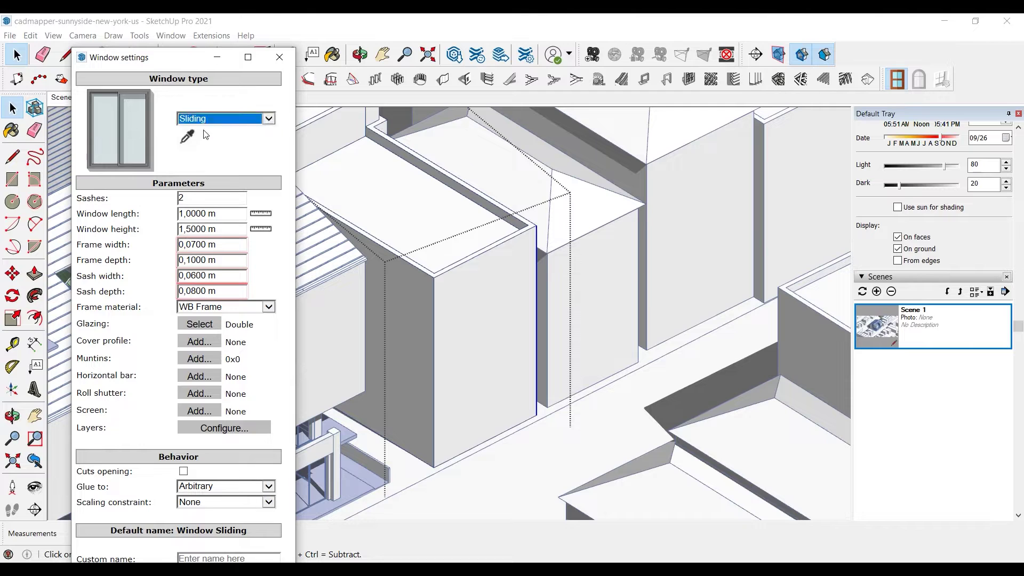
click(209, 116)
click(212, 128)
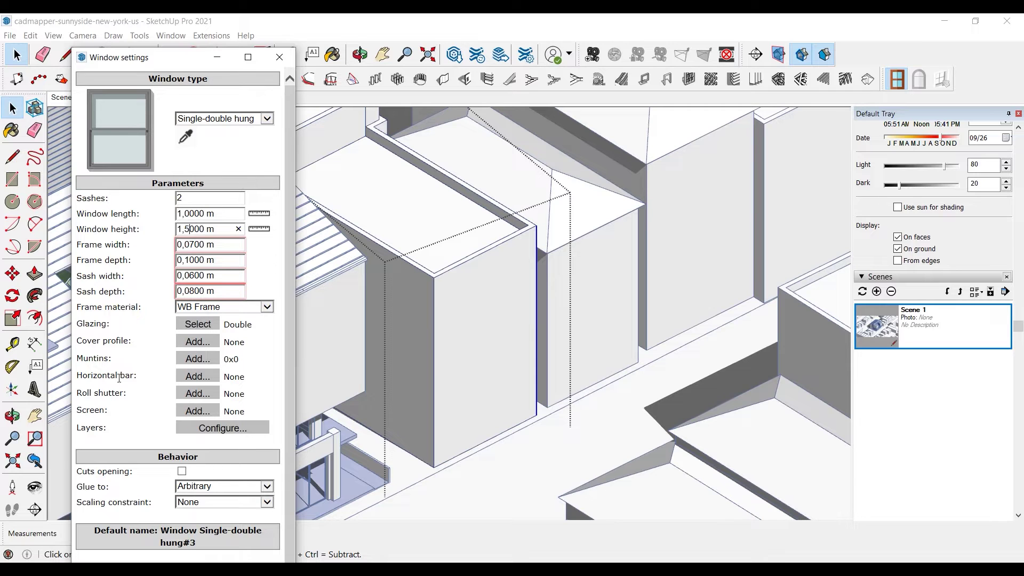
Step: Create the Single-double hung window, 1,0000 m long and 1,5000 m high, and place it near the street wall's upper corner
scroll(128, 405, down, 1)
drag(150, 59, 165, 42)
scroll(165, 364, down, 1)
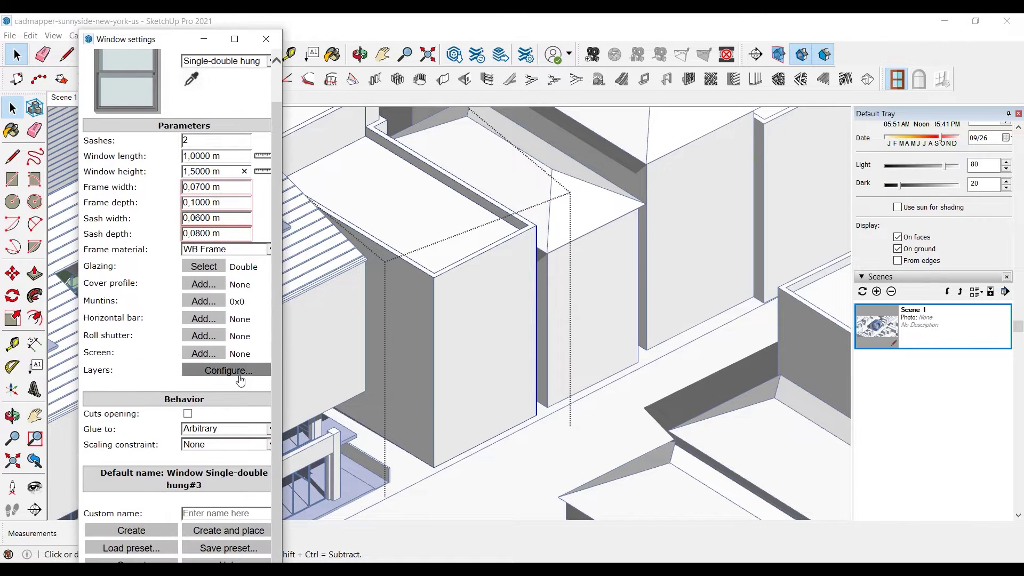
click(207, 531)
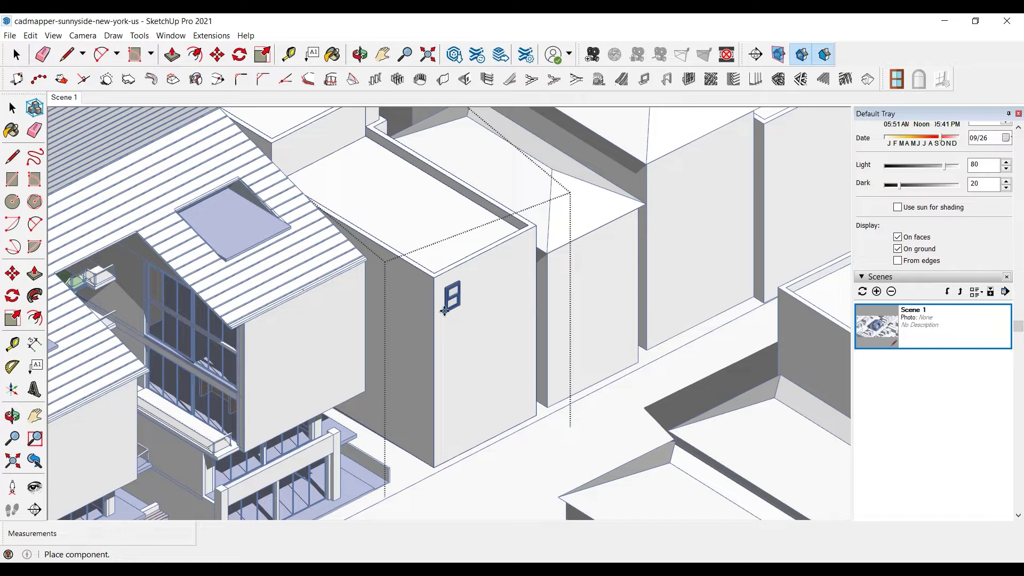
click(448, 307)
scroll(479, 284, up, 8)
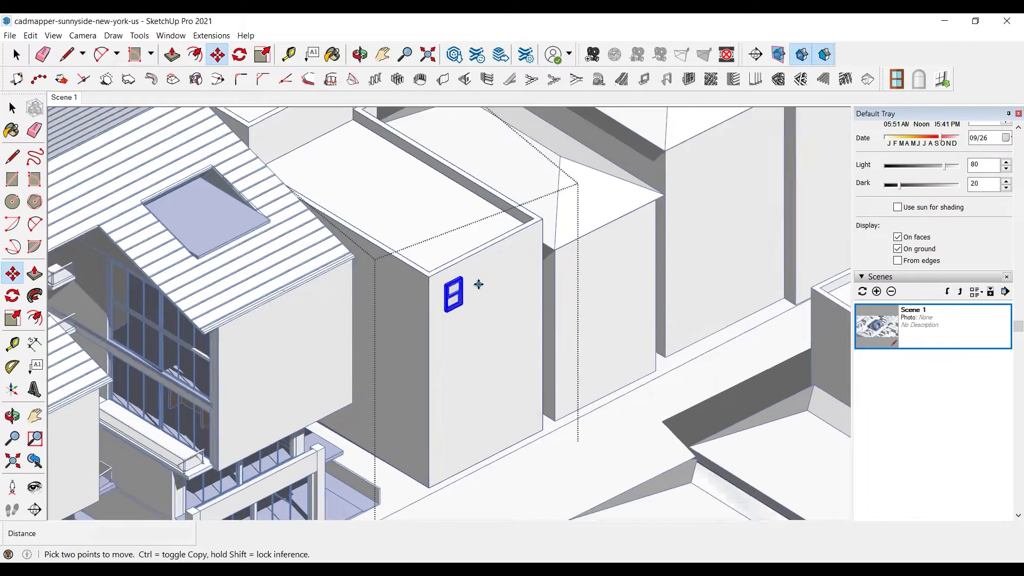
key(space)
key(Escape)
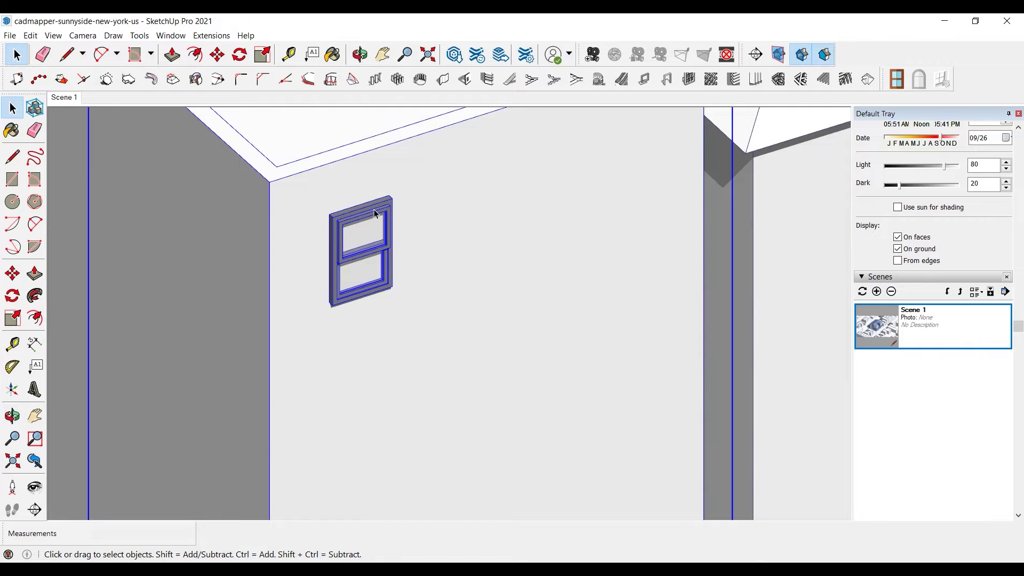
Step: Cut a hole in the wall with the placed window and delete the wall face inside its frame
click(375, 213)
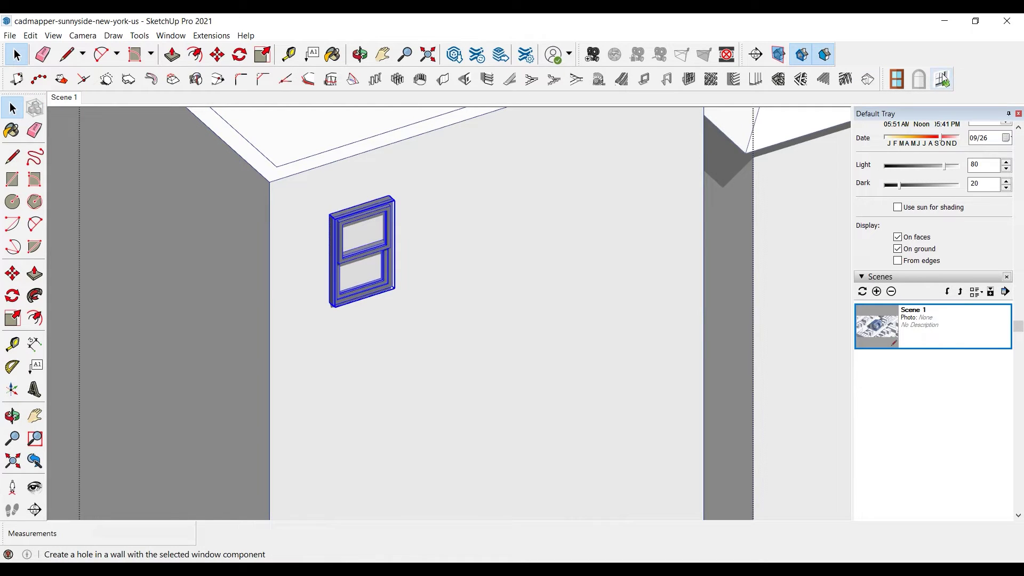
click(358, 277)
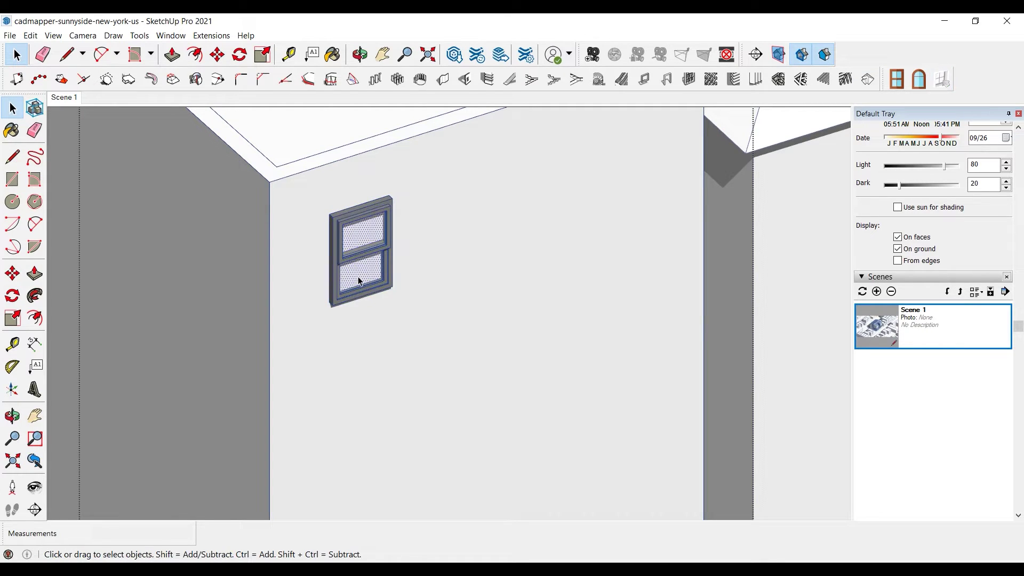
mouse_move(357, 276)
middle_down()
mouse_move(450, 286)
mouse_move(358, 281)
middle_up()
scroll(373, 267, down, 3)
mouse_move(396, 242)
middle_down()
mouse_move(284, 231)
mouse_move(389, 238)
middle_up()
scroll(457, 210, up, 3)
scroll(768, 218, down, 1)
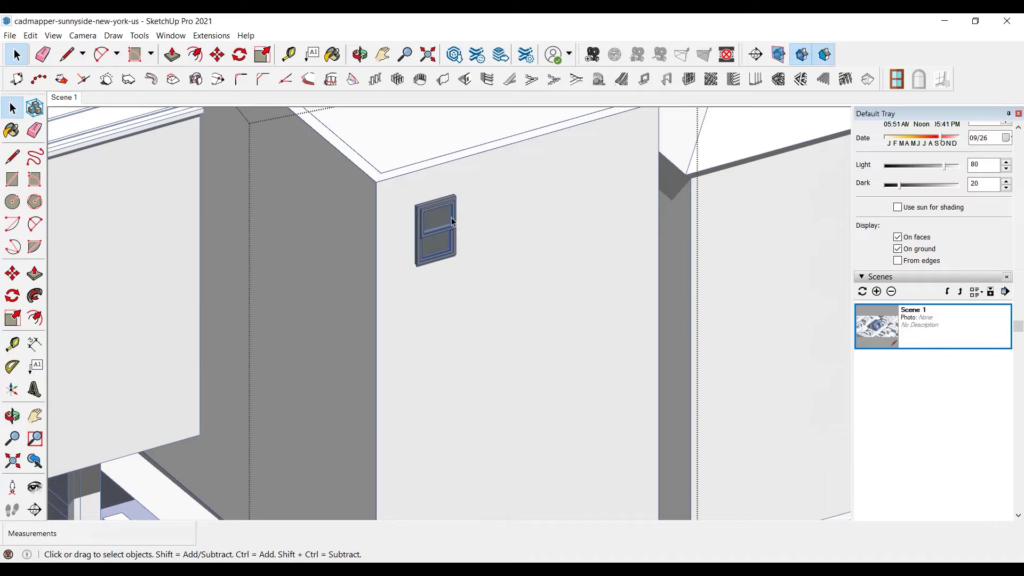
Step: Copy the window about 1.25 m sideways along the wall's upper edge
click(440, 208)
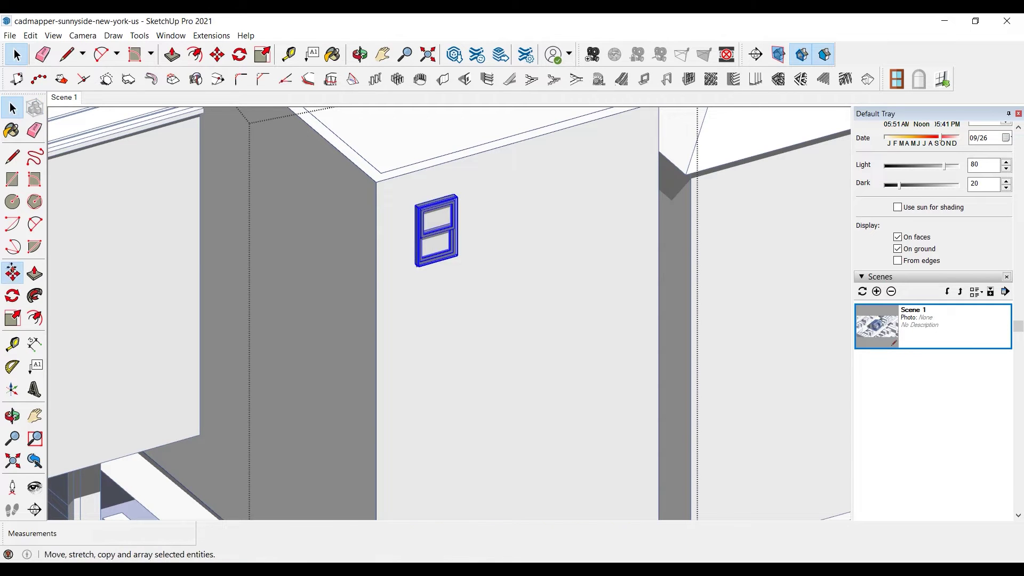
click(12, 273)
click(433, 168)
key(ctrl)
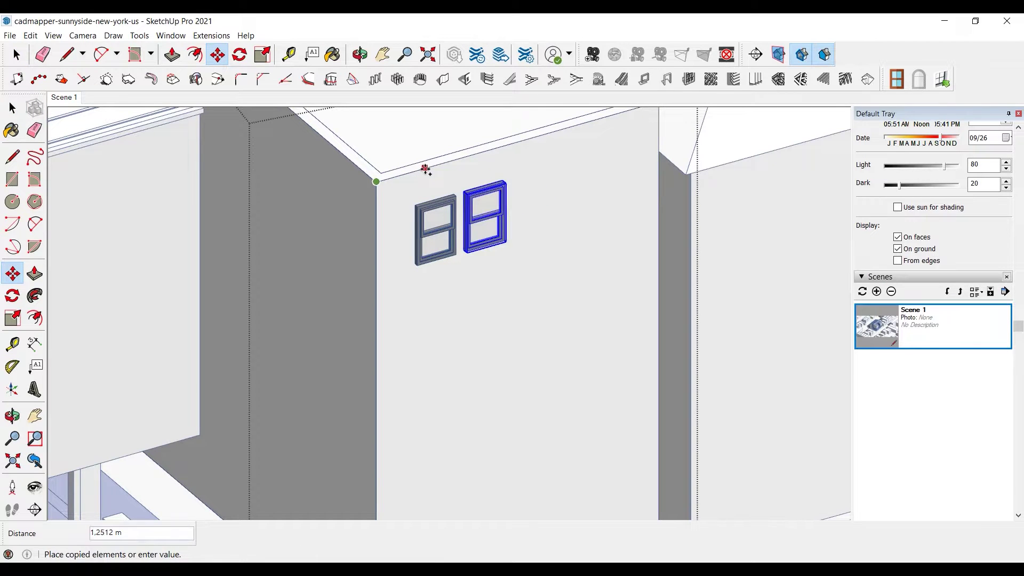
key(space)
Step: Copy the pair of windows about 2.48 m down the wall and repeat the copy with a *2 array
ctrl+click(440, 204)
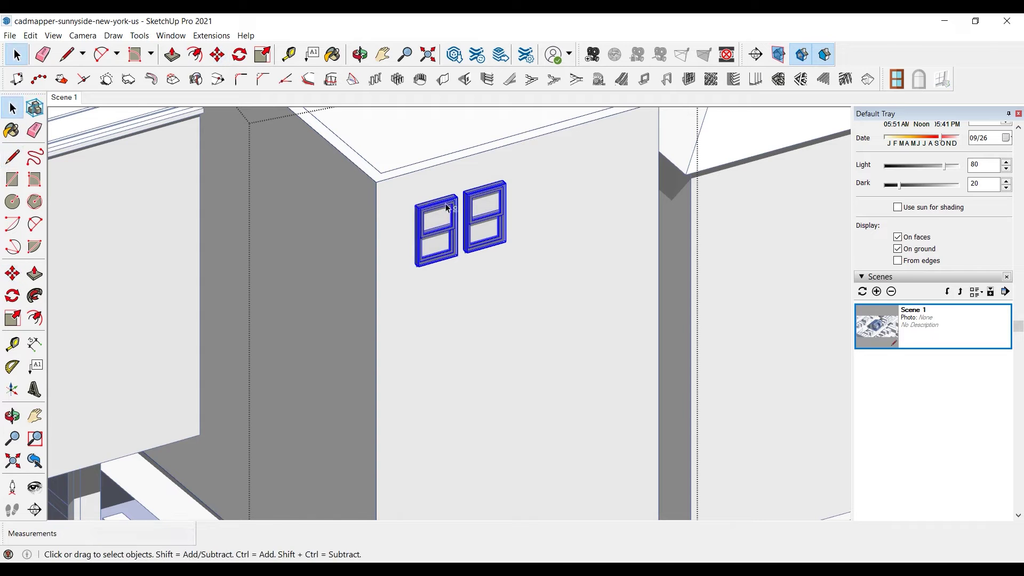
scroll(502, 213, down, 2)
middle_drag(504, 219, 525, 231)
key(space)
key(m)
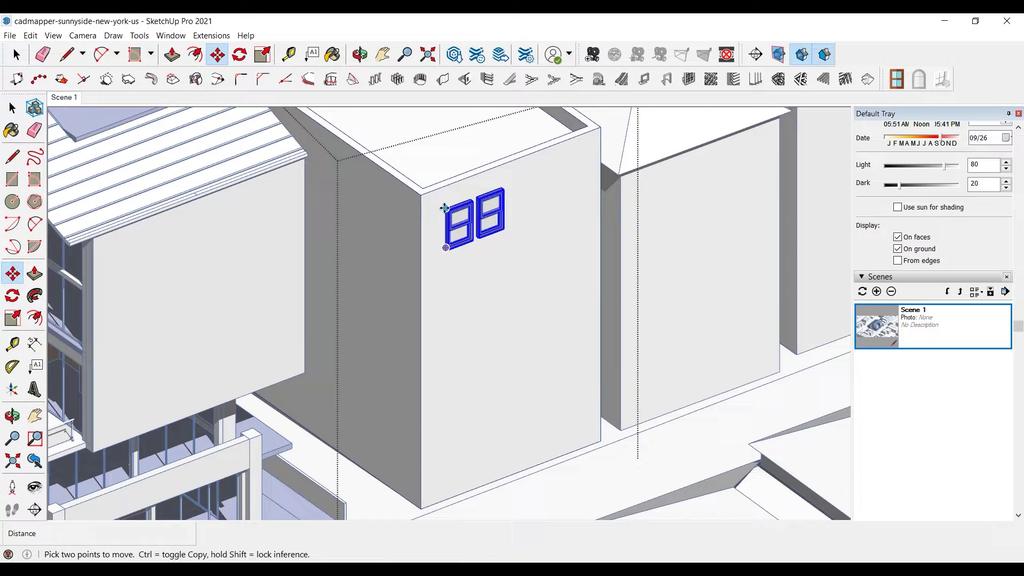
click(420, 235)
key(ctrl)
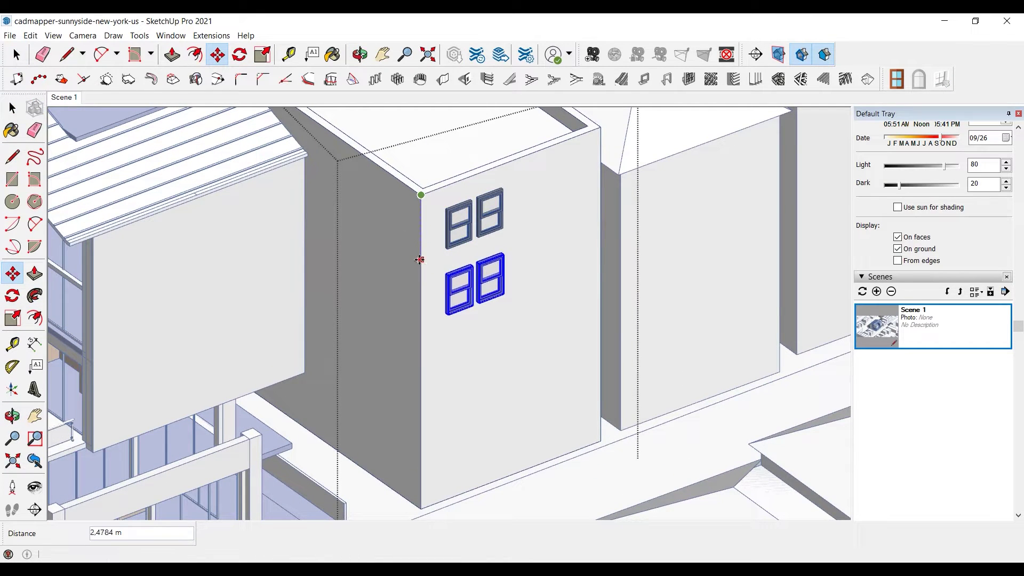
click(420, 260)
text(*2)
key(Return)
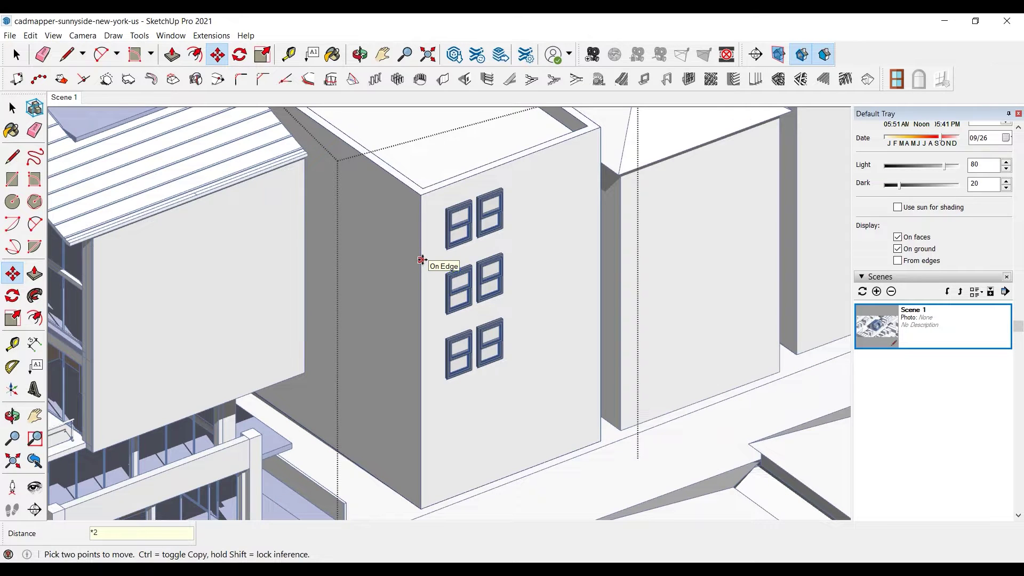
Step: Copy all six facade windows about 3.11 m sideways along the wall's upper edge
key(space)
ctrl+click(496, 200)
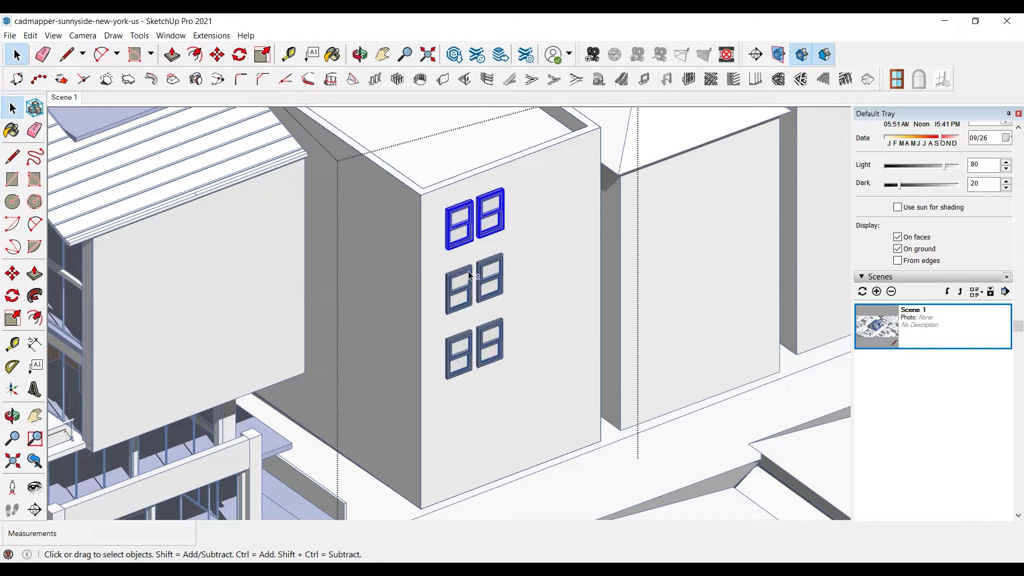
key(m)
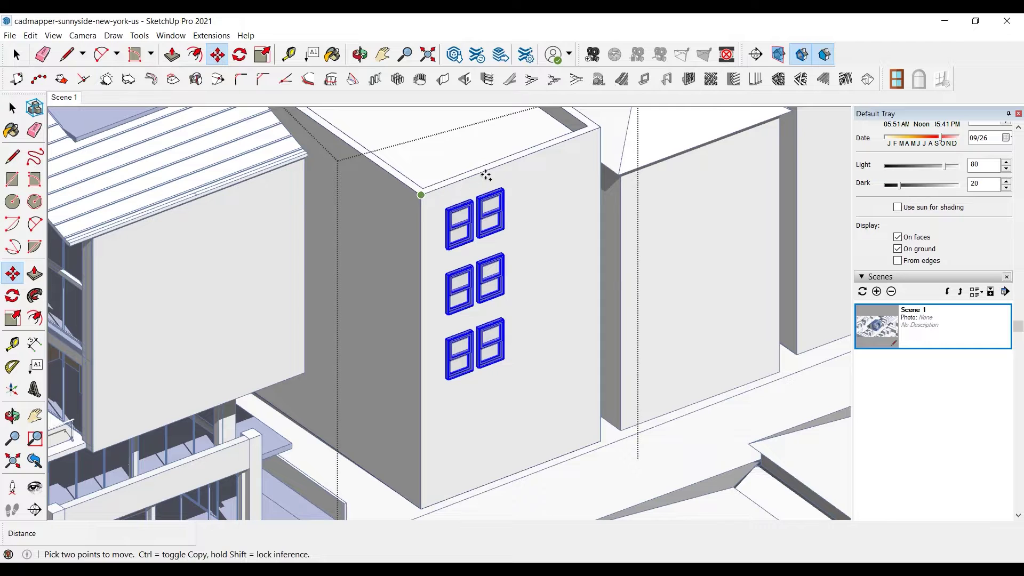
click(421, 194)
key(ctrl)
click(497, 166)
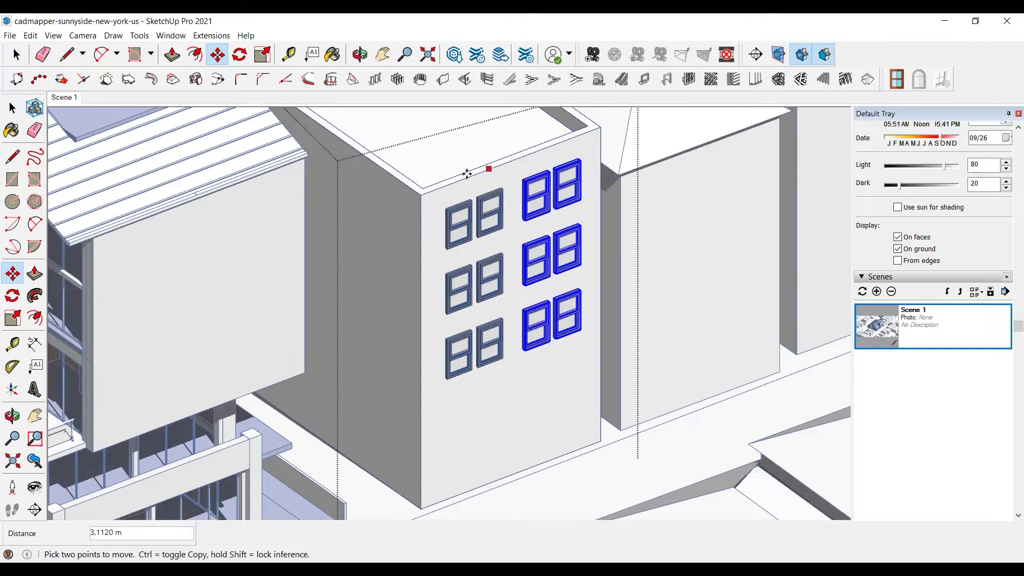
Step: Draw a band about 1.00 m high and 7.28 m wide across the facade below the windows and pull it out about 0.21 m
click(12, 108)
click(508, 394)
click(34, 179)
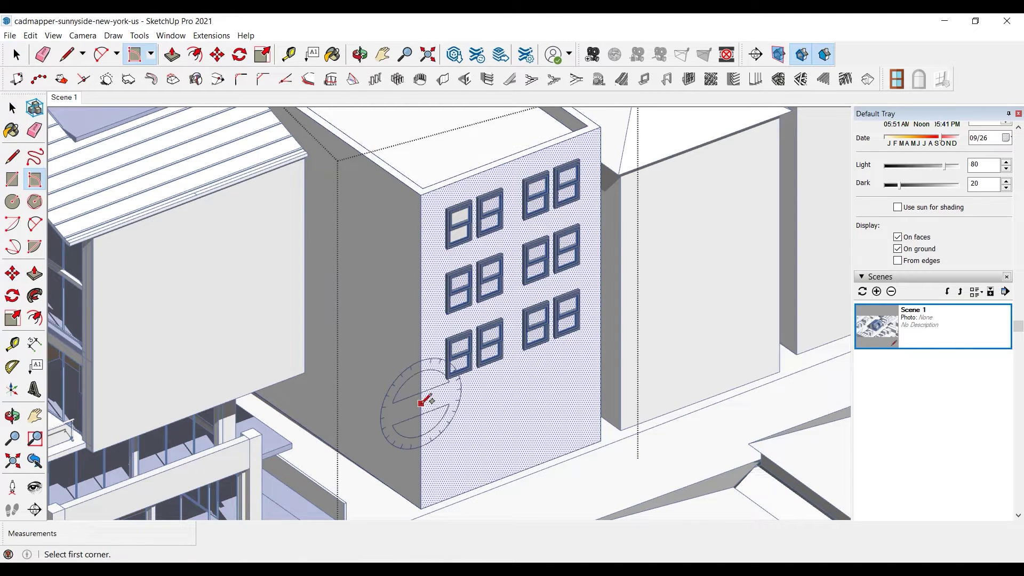
click(421, 402)
click(422, 429)
click(600, 361)
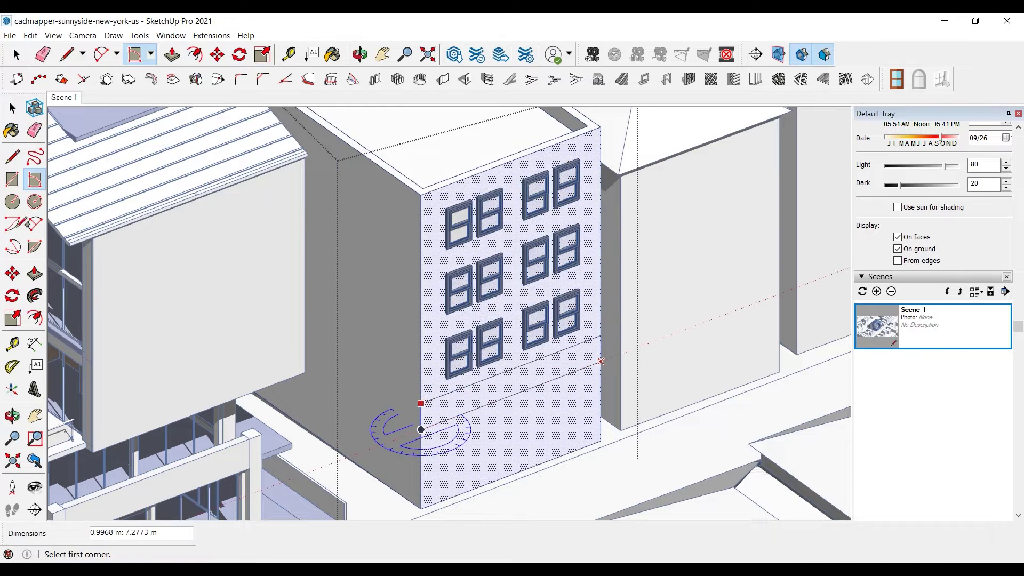
key(p)
click(588, 359)
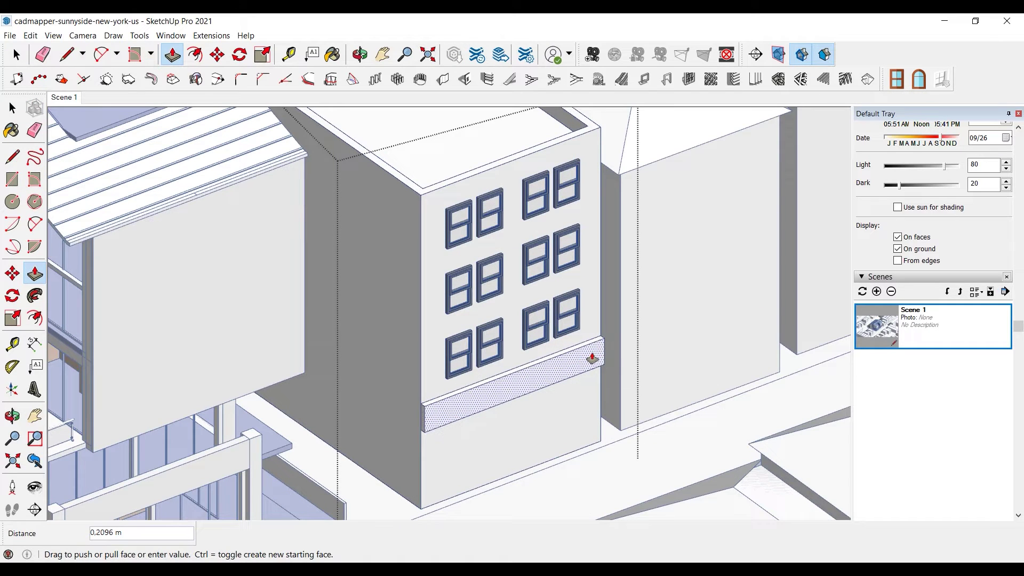
click(592, 359)
Step: Draw an upright shopfront rectangle below the projecting band at the facade's near corner and move its far vertical edge about 0.30 m to narrow it
click(35, 181)
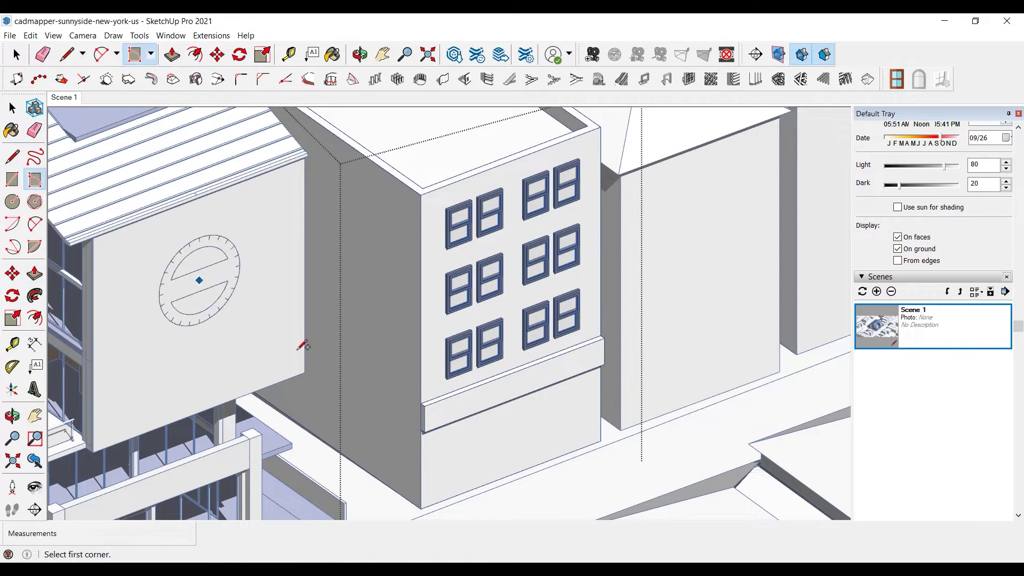
click(429, 504)
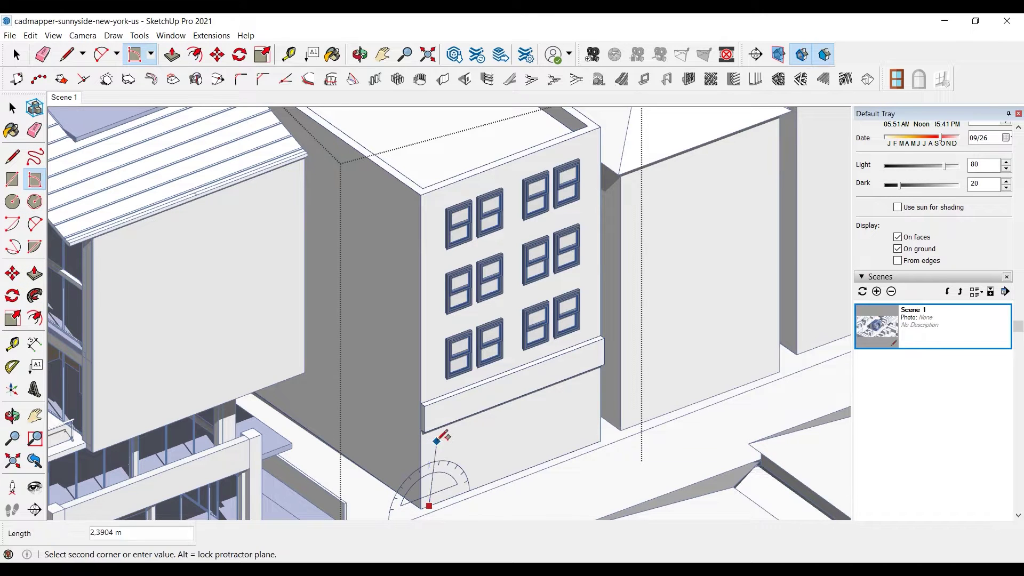
click(429, 438)
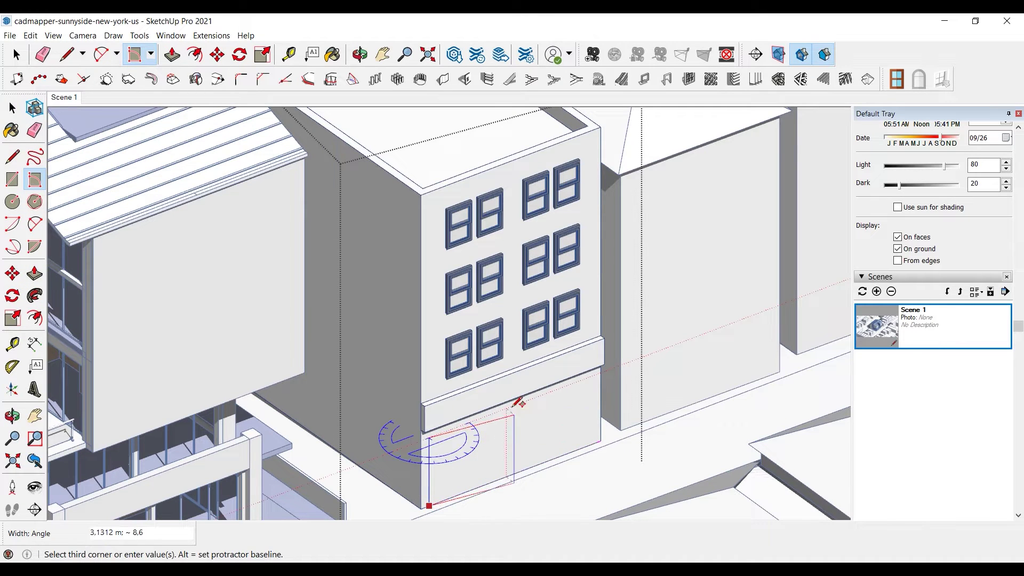
click(515, 401)
key(m)
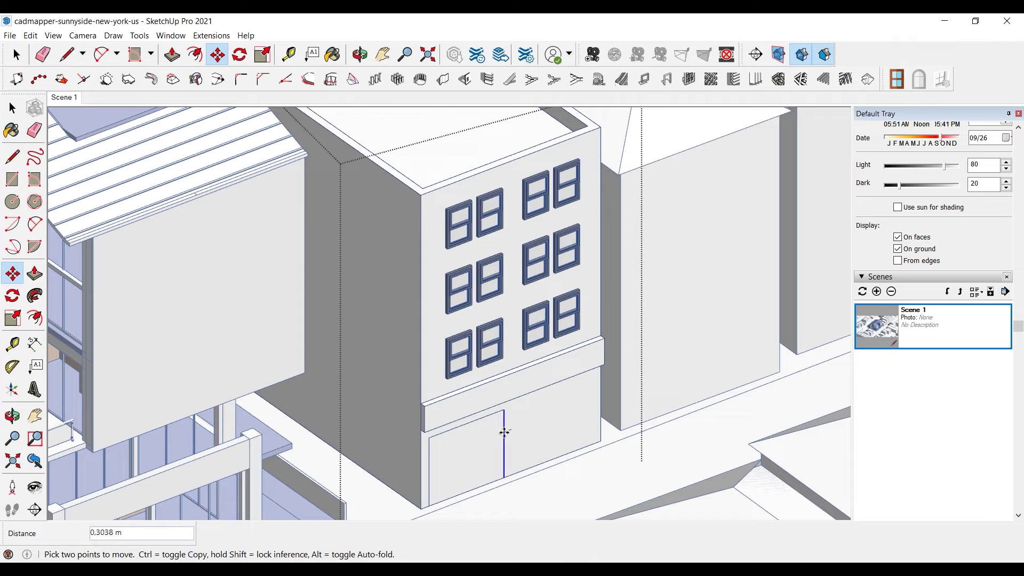
Step: Copy the shopfront rectangle sideways along the wall's base to form a matching second panel
key(space)
click(485, 446)
key(m)
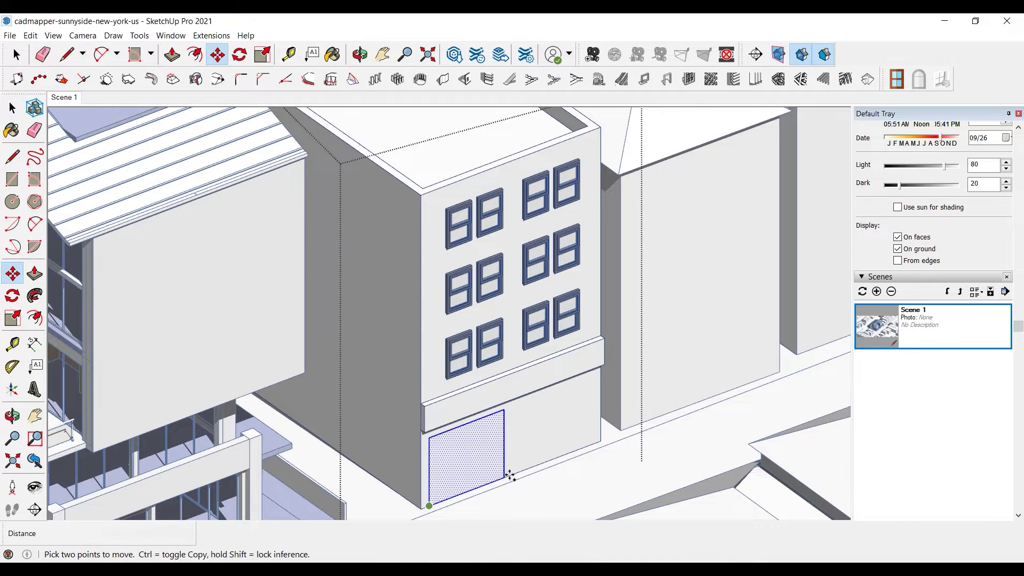
key(ctrl)
click(428, 505)
click(516, 471)
Step: Pull the wall face surrounding the two shopfront panels out about 0.09 m
key(space)
click(489, 450)
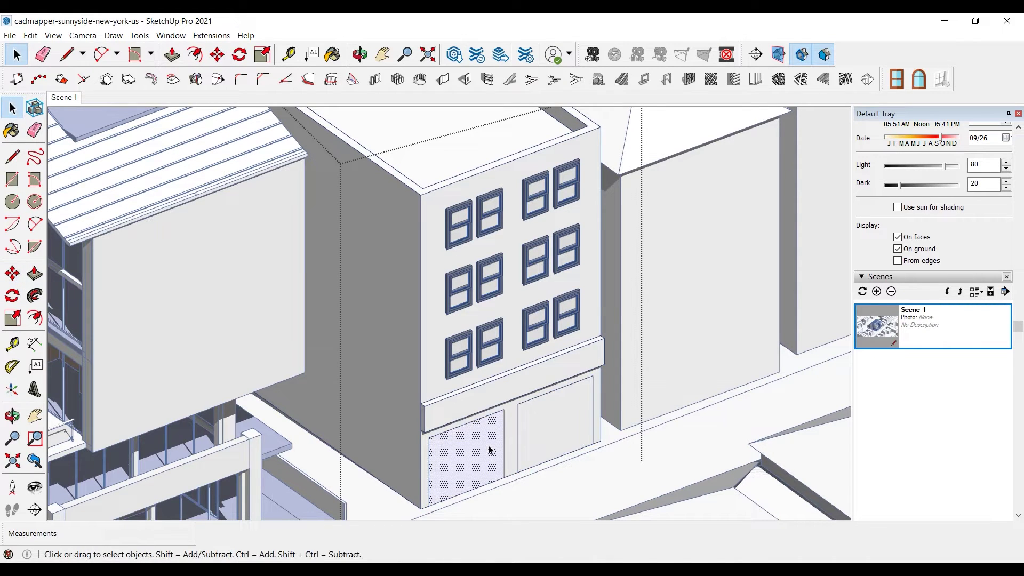
key(p)
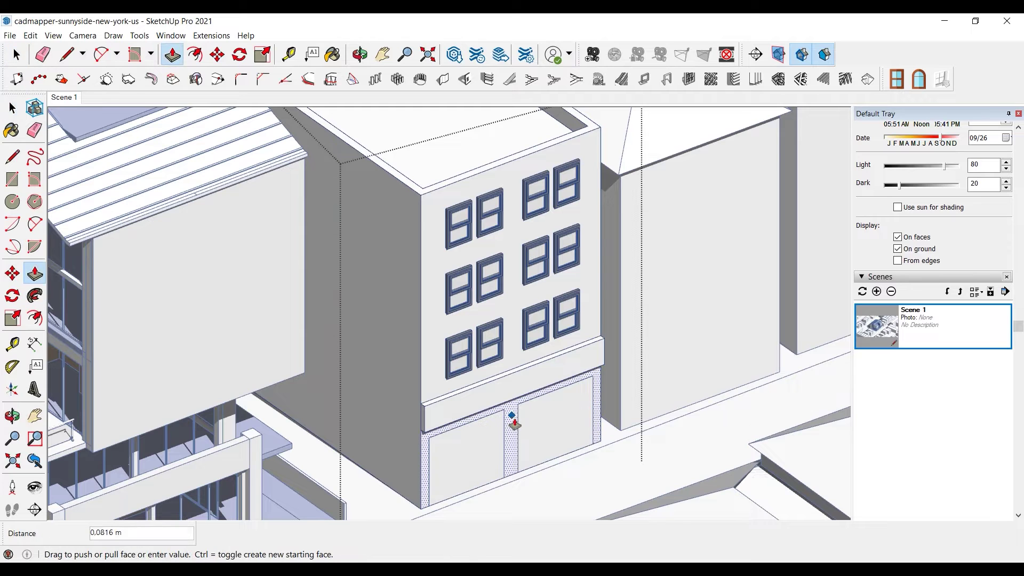
click(515, 426)
click(545, 465)
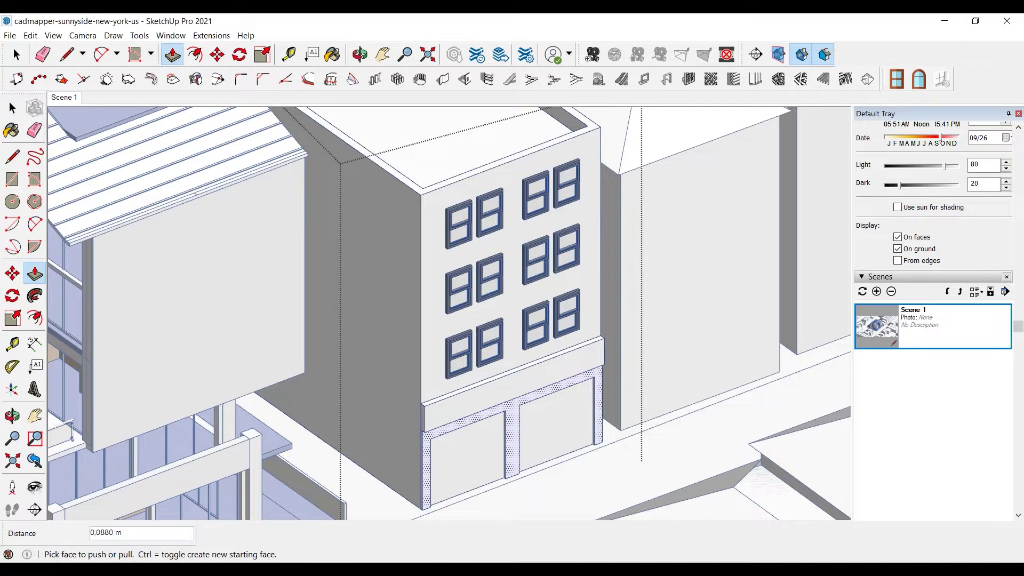
Step: Draw a long strip rectangle on the building's side wall, starting at the front corner and running about 17.67 m back
key(space)
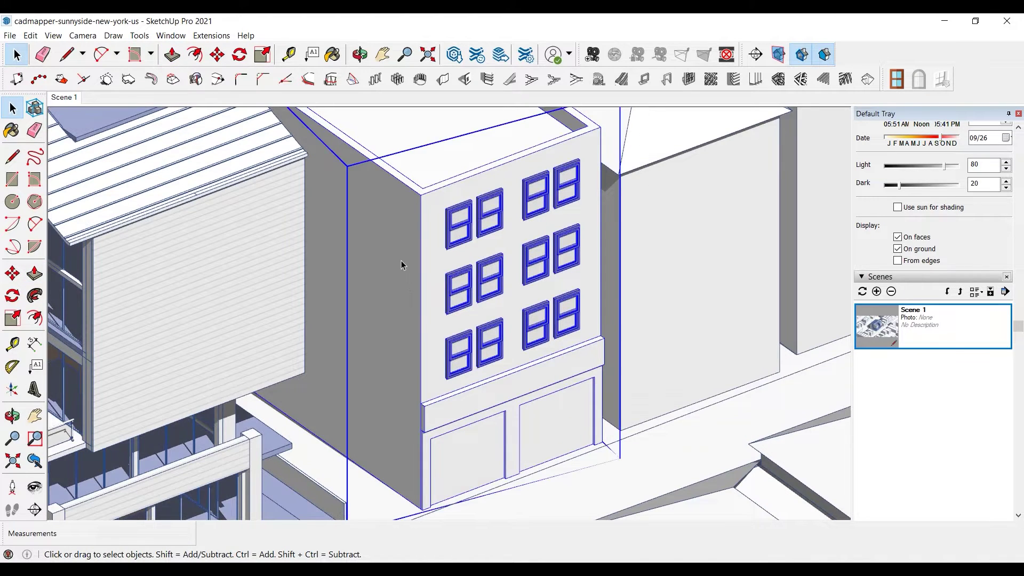
mouse_move(401, 260)
middle_down()
mouse_move(345, 262)
mouse_move(382, 267)
middle_up()
scroll(383, 268, up, 3)
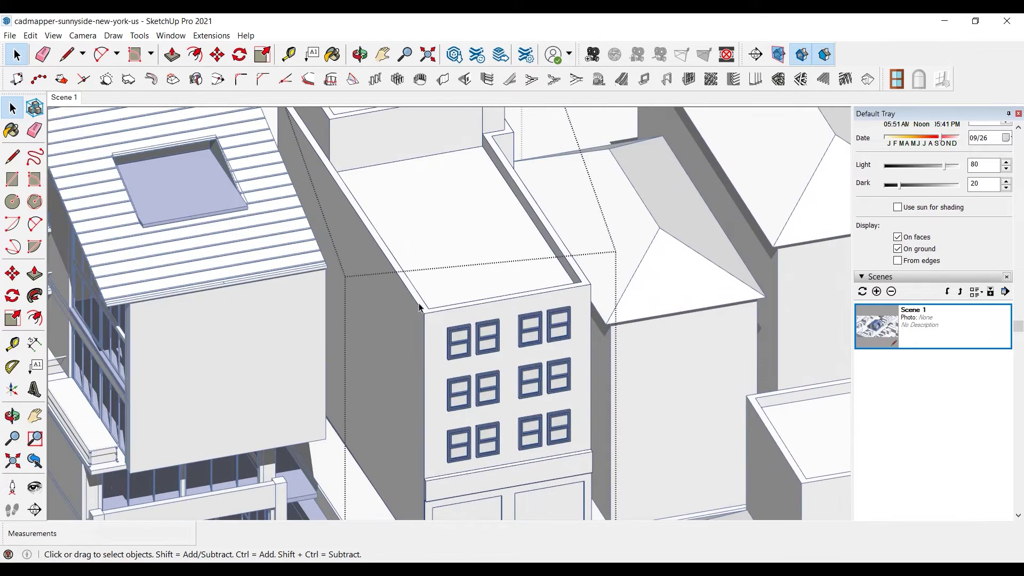
click(34, 179)
click(425, 366)
click(293, 149)
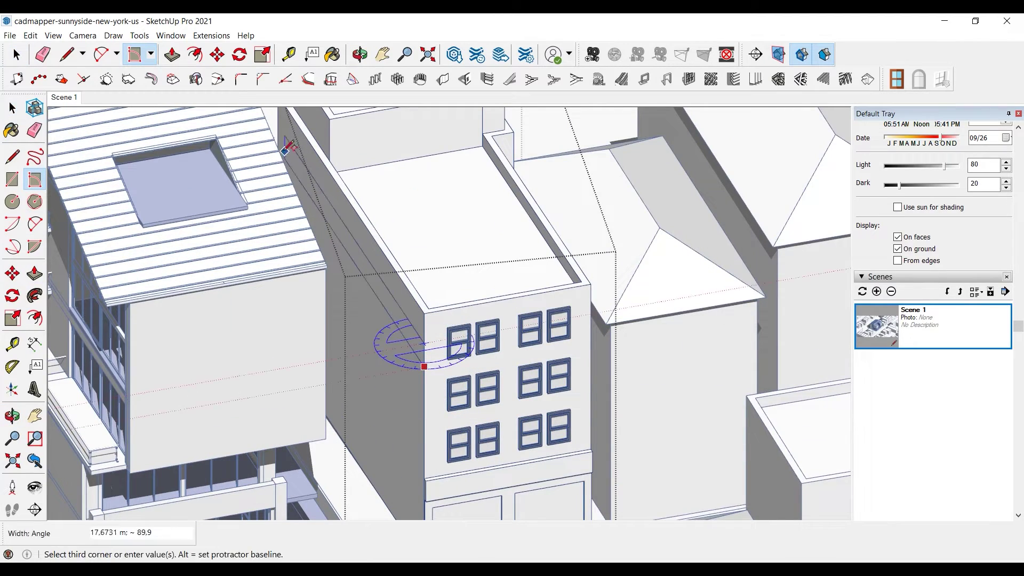
click(283, 128)
Step: Group the side-wall strip and pull its face out 1 m within the group to form a balcony block
click(34, 273)
middle_drag(454, 343, 491, 343)
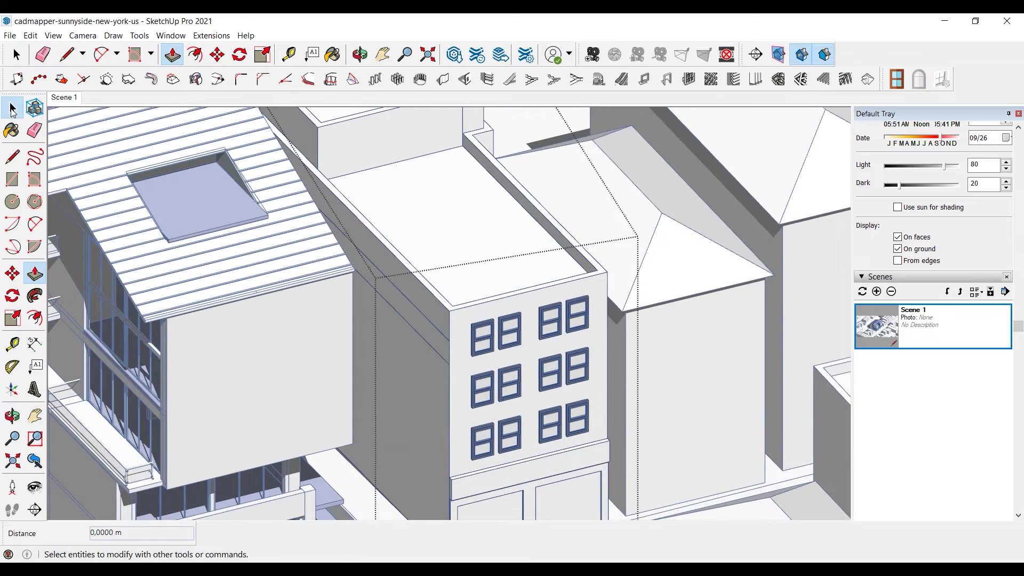
click(12, 108)
double_click(438, 339)
right_click(437, 338)
click(458, 426)
key(p)
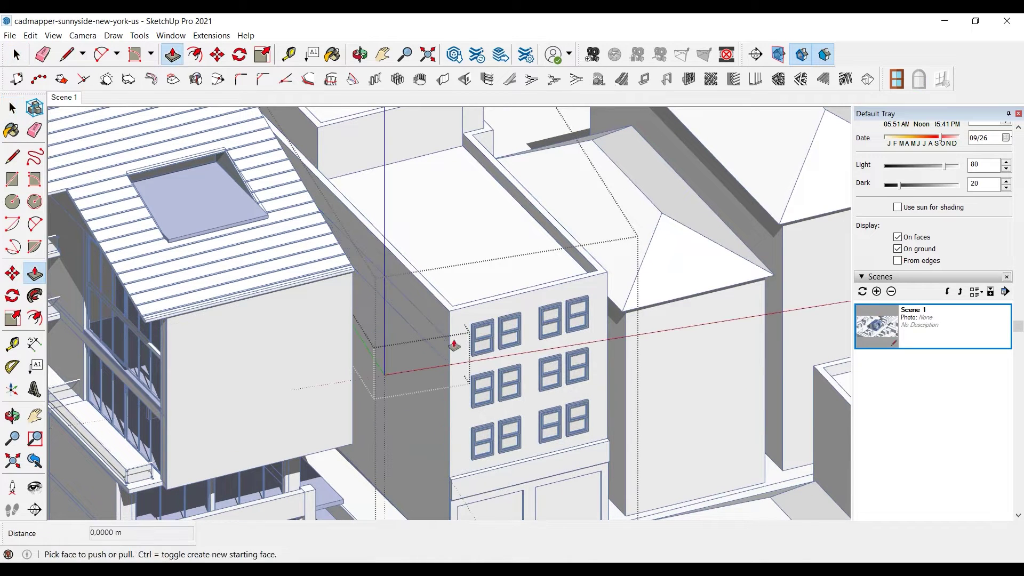
click(449, 341)
click(423, 351)
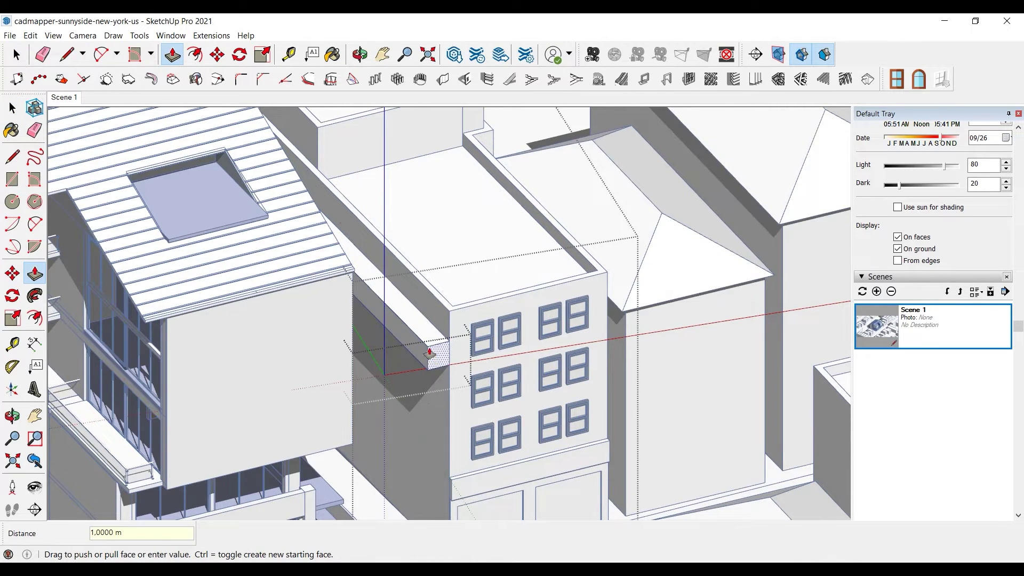
Step: Offset the balcony block's top face inward about 0.10 m and move the inner edge beside the wall about 0.11 m to the wall
key(f)
scroll(437, 347, up, 3)
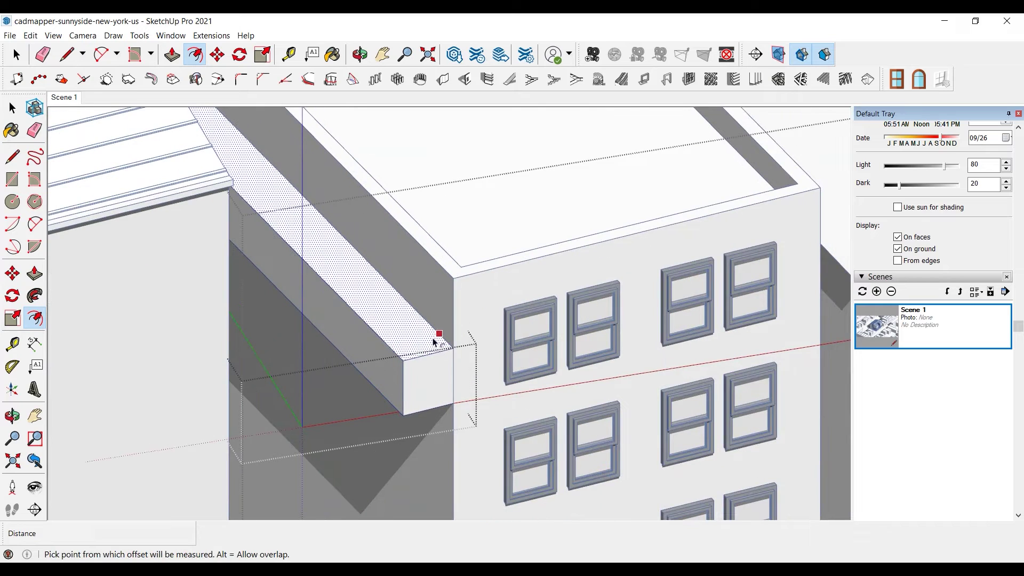
click(434, 341)
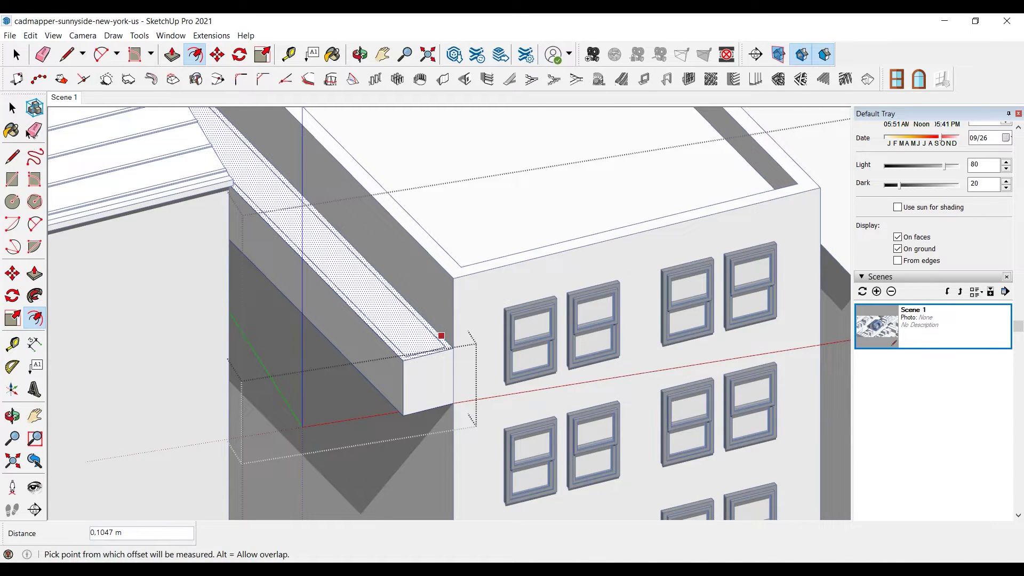
key(m)
click(408, 307)
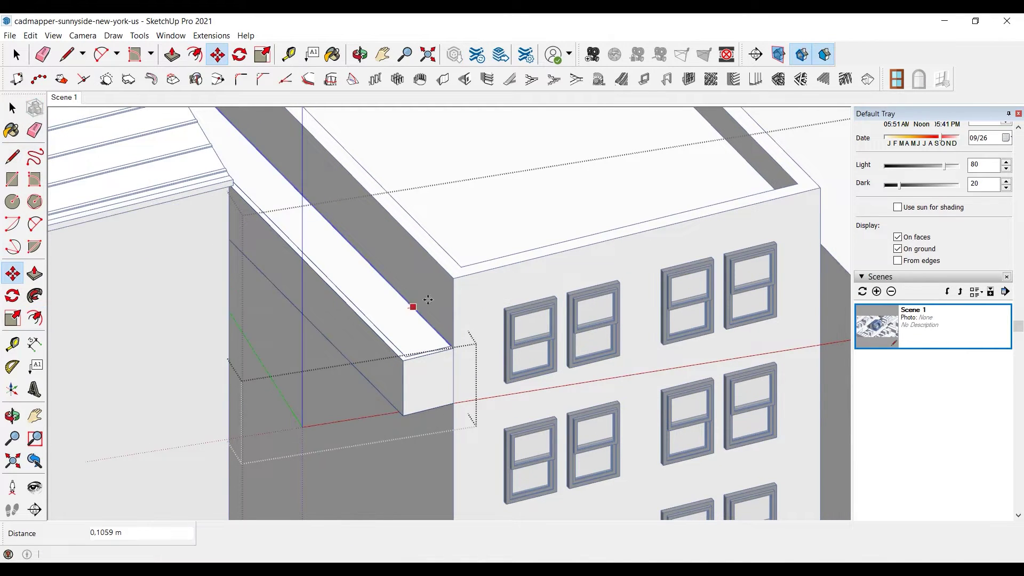
Step: Push the balcony's inner top face down about 1.06 m to hollow out the block
key(p)
click(361, 304)
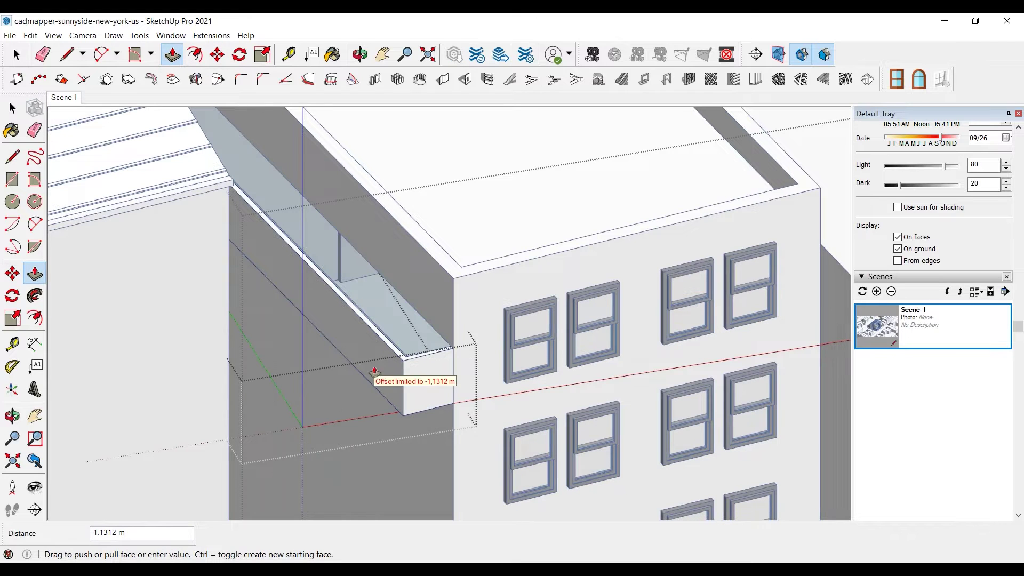
click(376, 353)
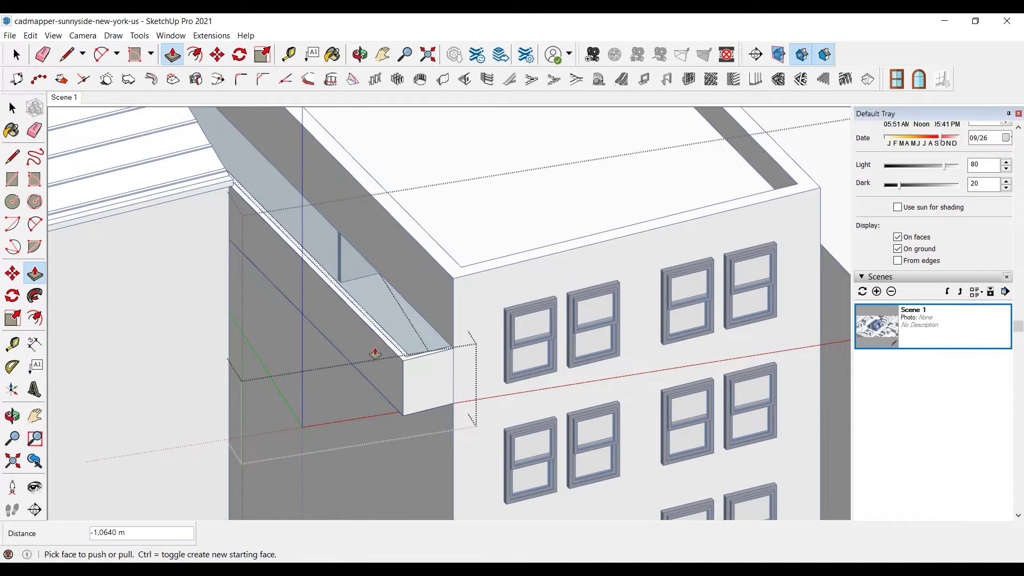
Step: Draw a line along the balcony's open wall-side top edge and delete the face that closes its top
key(l)
click(453, 347)
middle_drag(453, 346, 240, 125)
key(Escape)
key(space)
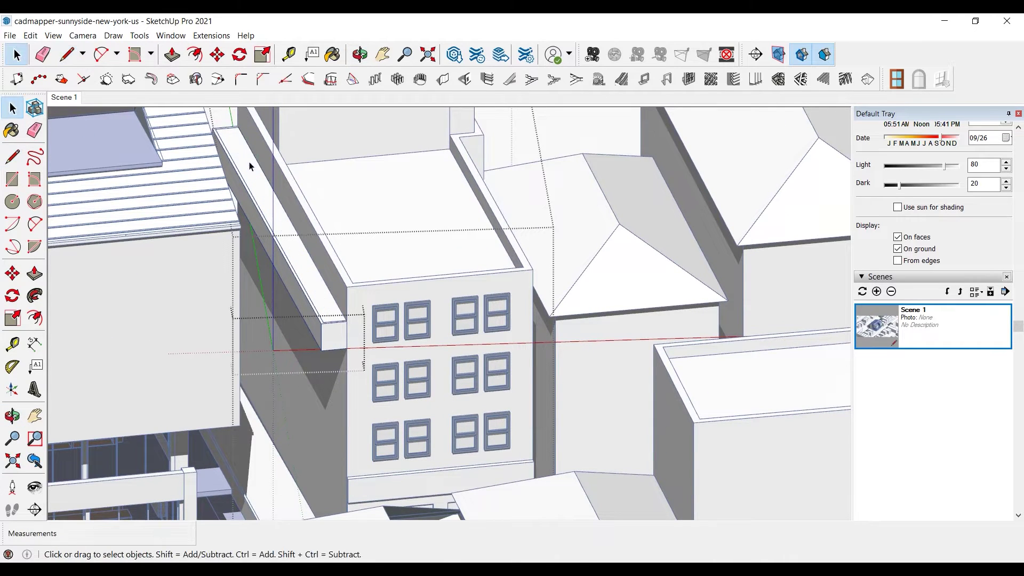
click(273, 194)
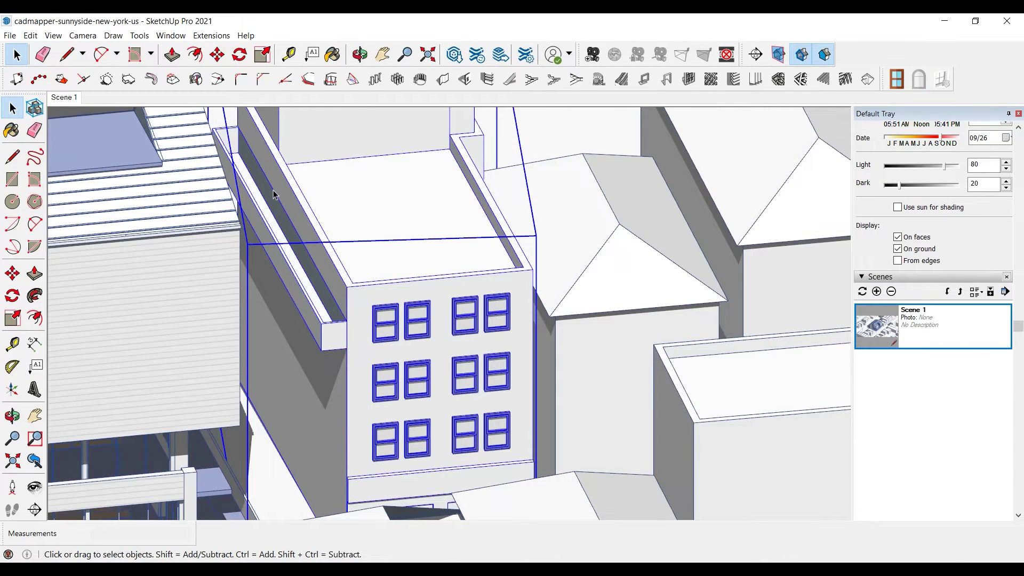
Step: Delete the leftover line along the balcony's wall-side top edge and close the balcony group
double_click(273, 191)
key(m)
click(277, 197)
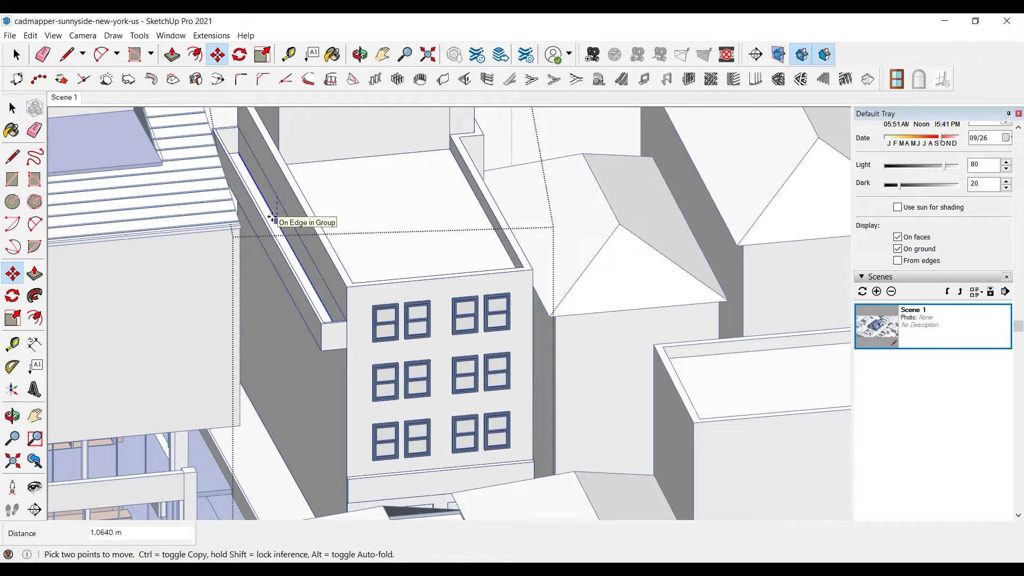
click(12, 108)
click(273, 195)
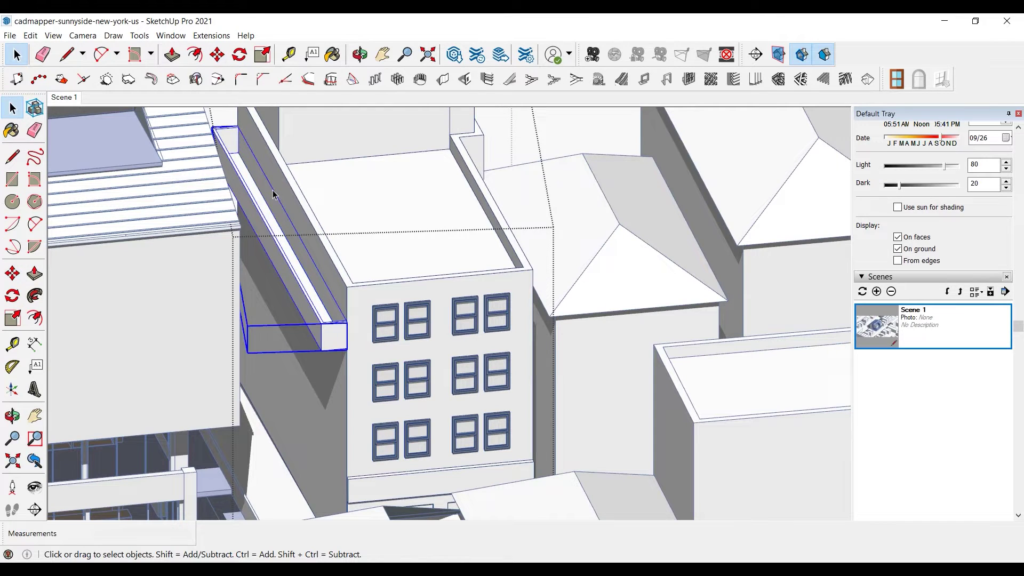
double_click(273, 194)
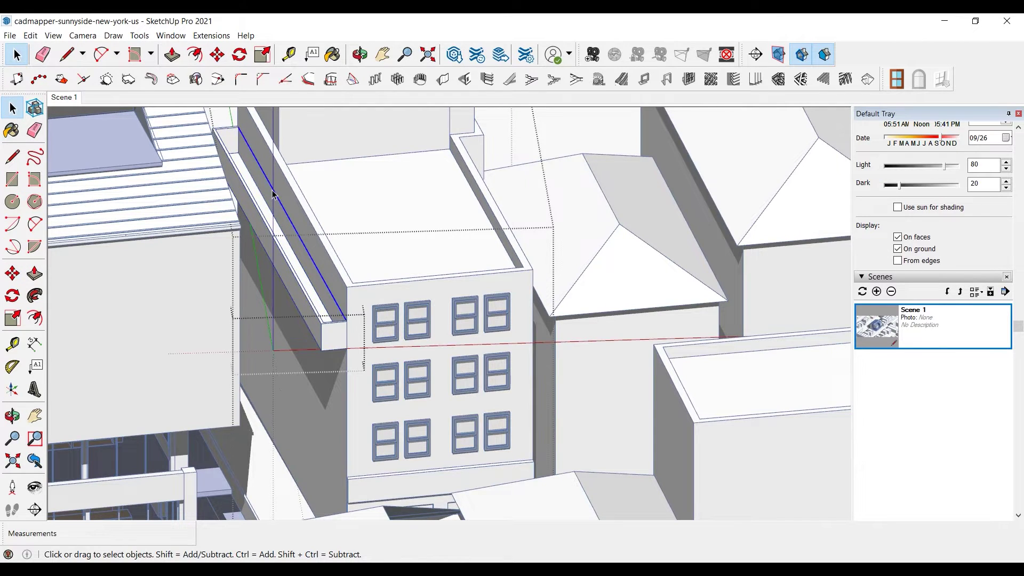
key(Escape)
Step: Copy the balcony group about 2.48 m down the side wall to match the window rows and repeat the copy with a *2 array
click(324, 349)
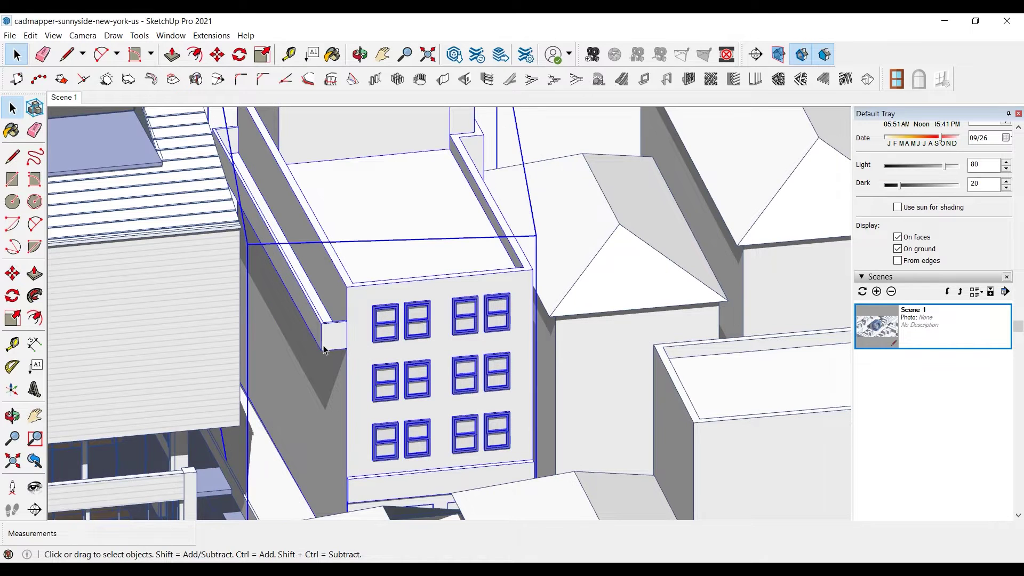
double_click(323, 341)
click(12, 273)
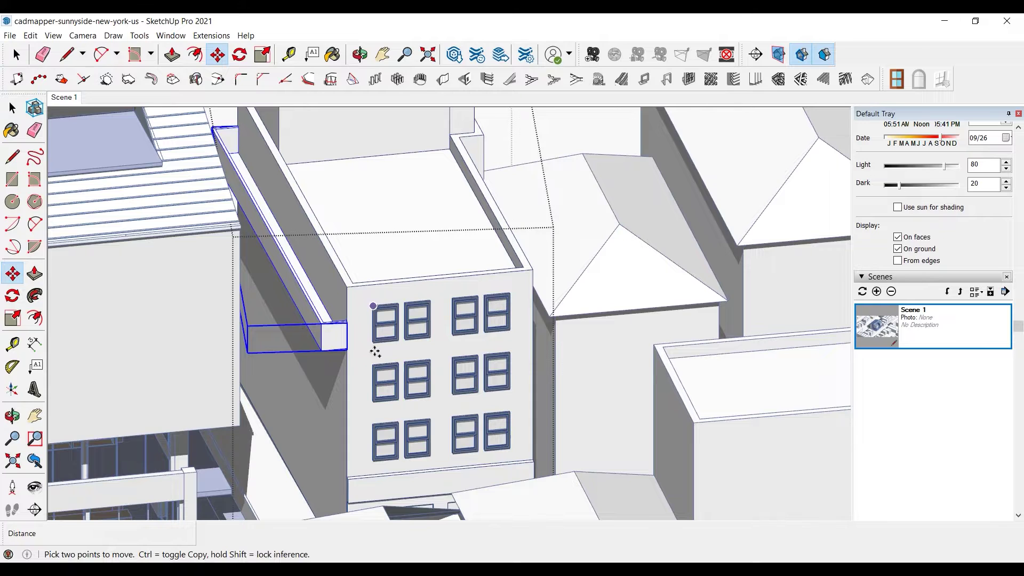
click(373, 306)
key(ctrl)
click(372, 364)
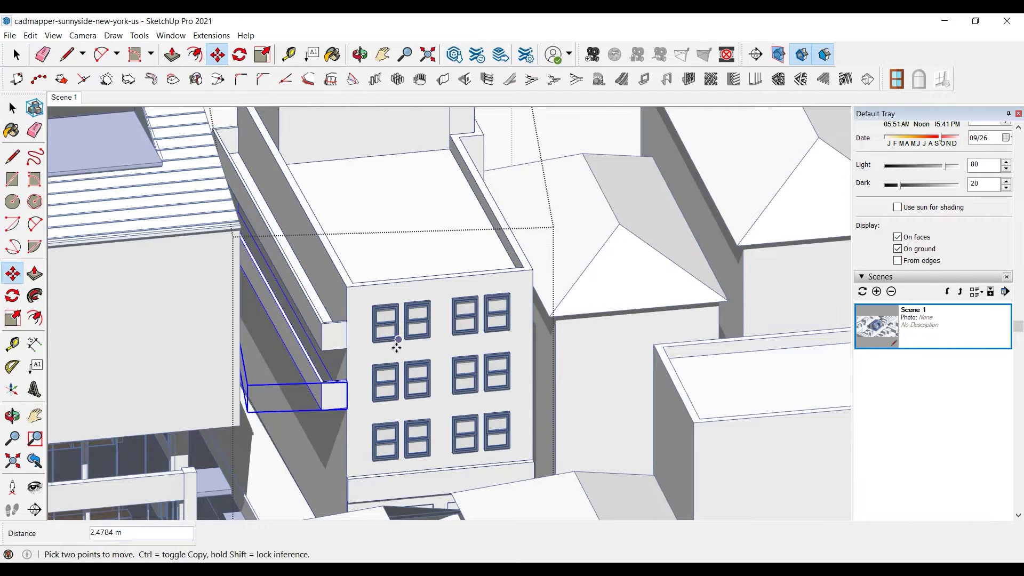
key(Return)
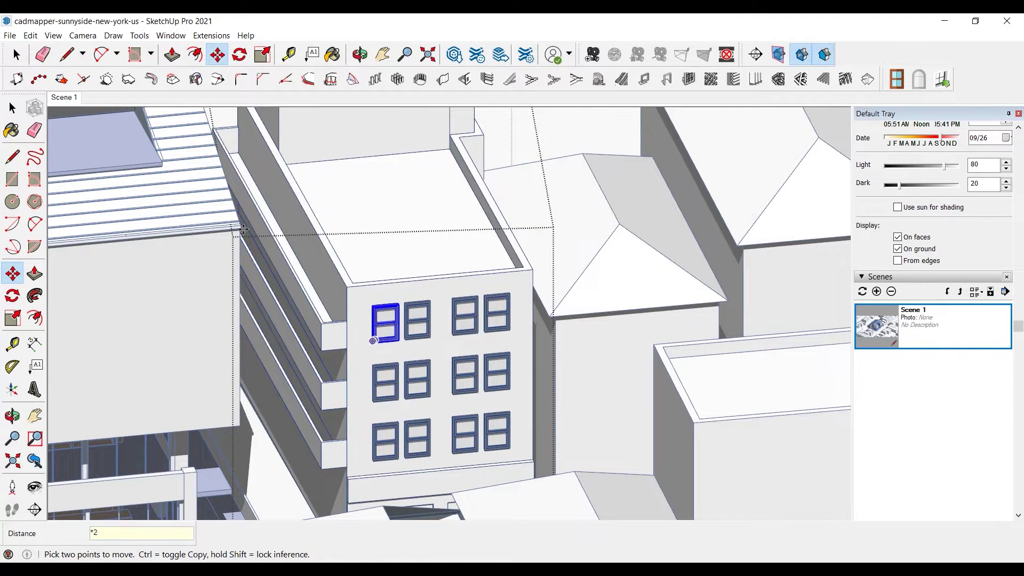
key(space)
click(334, 276)
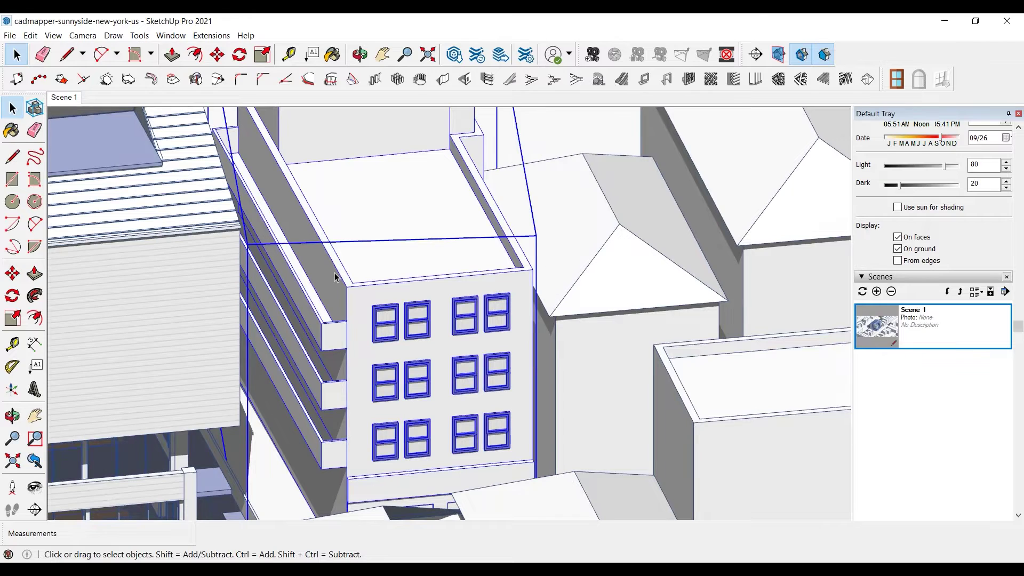
Step: Open the balconied building's group and draw a line about 18.56 m long just below the top edge of its balcony-side wall
double_click(335, 276)
scroll(465, 362, down, 2)
middle_drag(432, 326, 452, 283)
scroll(452, 284, up, 2)
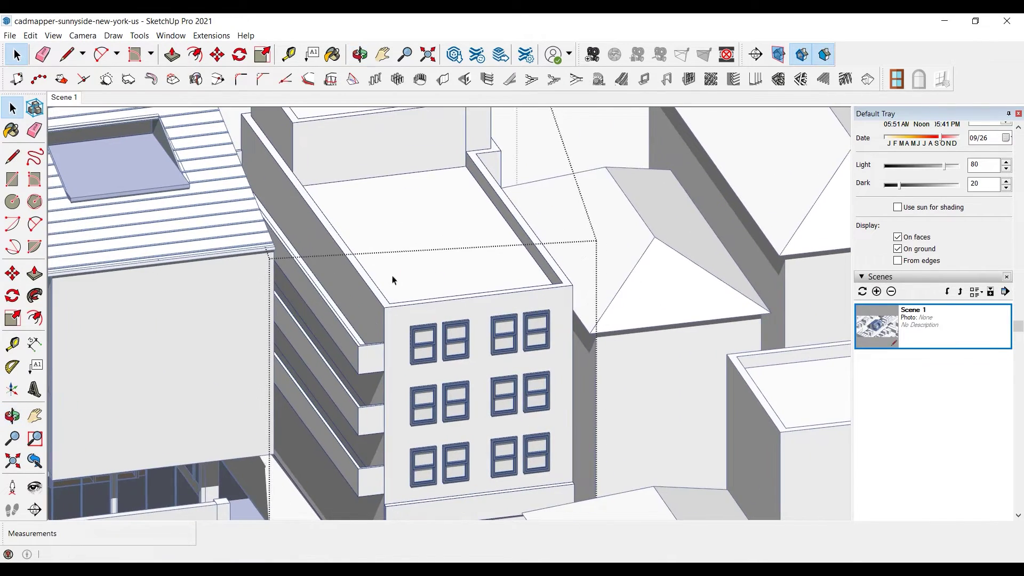
click(12, 157)
scroll(241, 113, up, 4)
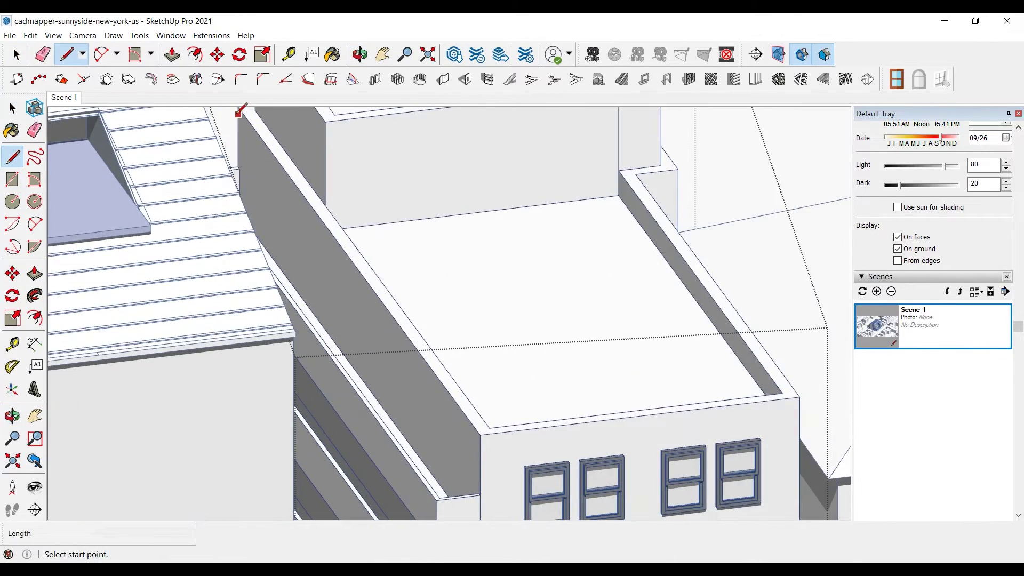
click(238, 114)
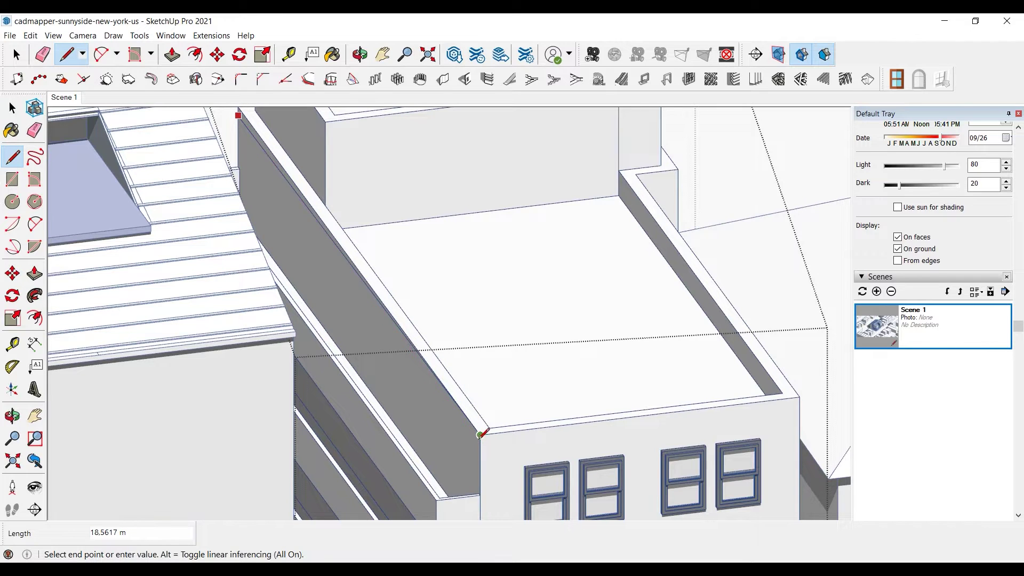
click(480, 442)
Step: Pull the narrow strip at the top of the wall out about 0.71 m over the balconies and close the group
key(p)
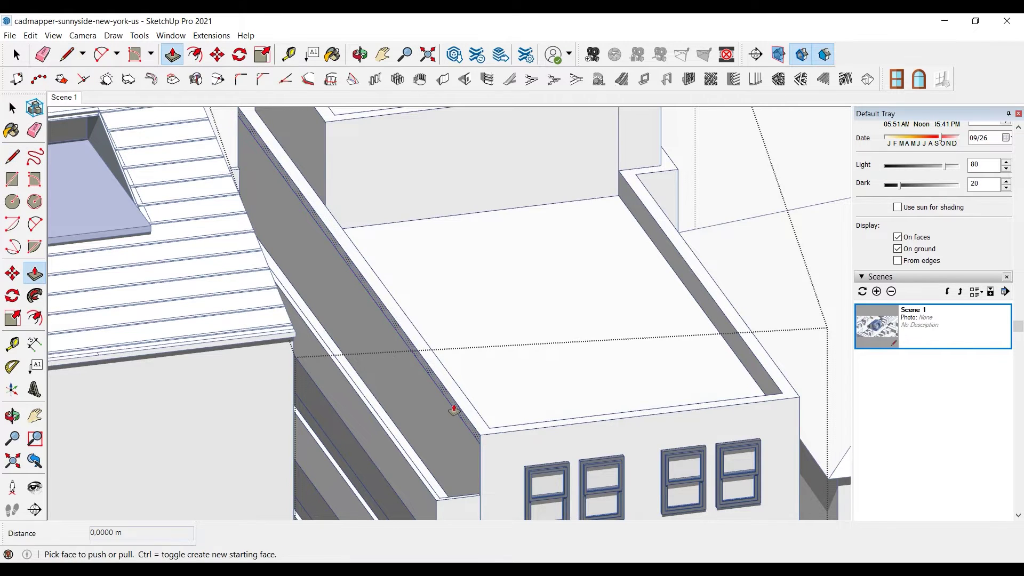
click(441, 414)
click(443, 412)
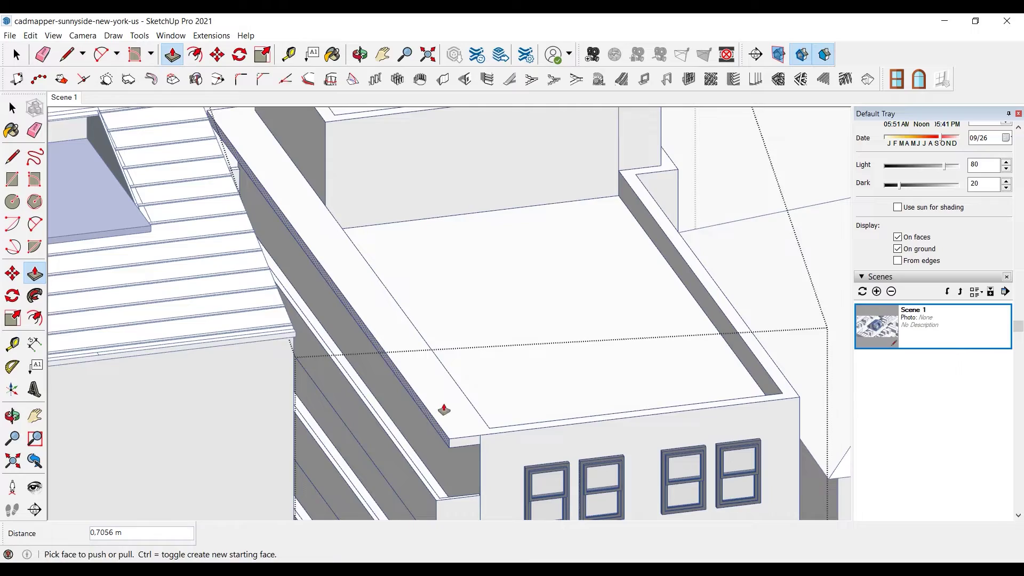
scroll(465, 388, down, 4)
key(space)
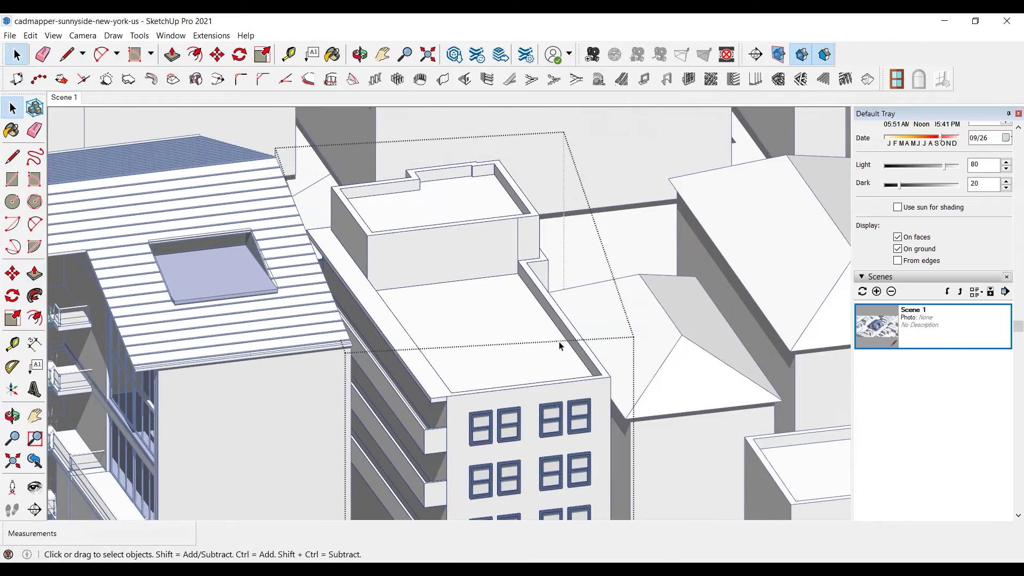
key(Escape)
Step: Open the neighbouring hipped-roof building's group and place a 1 m by 1.5 m Single-double hung window high on its street facade
scroll(564, 292, down, 4)
middle_drag(564, 292, 578, 311)
scroll(579, 310, down, 3)
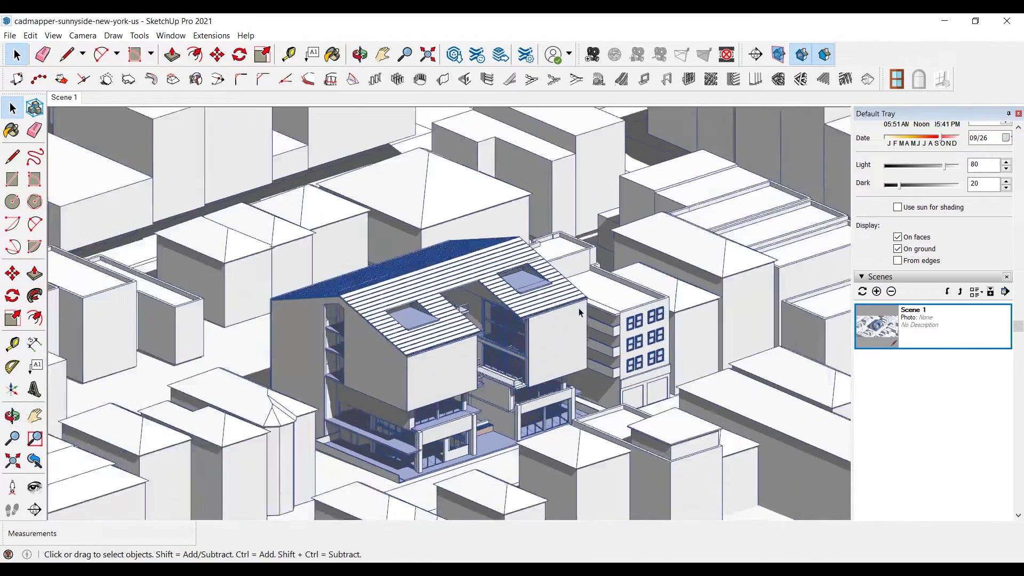
scroll(766, 323, up, 5)
middle_drag(766, 323, 733, 361)
scroll(601, 380, up, 2)
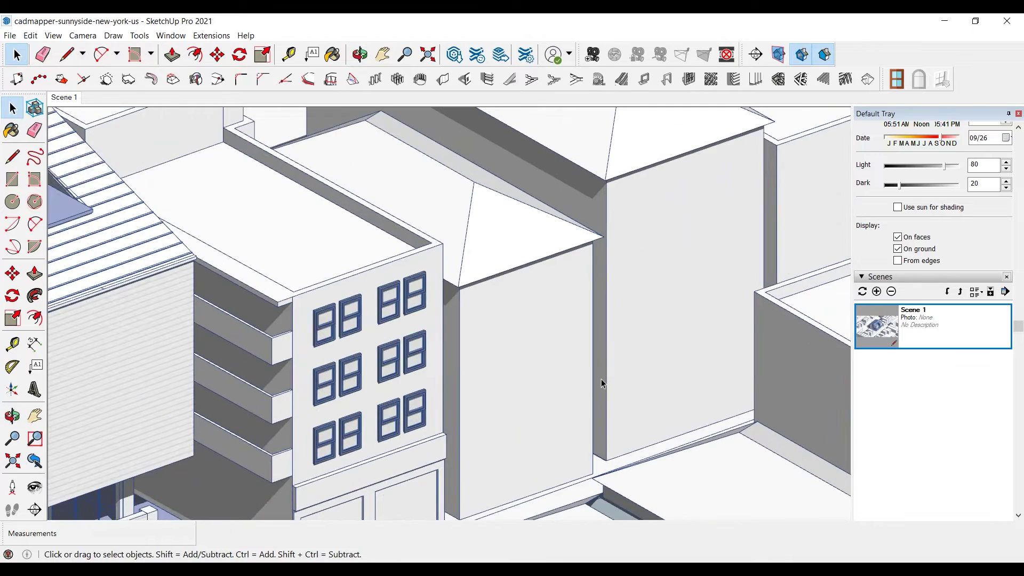
click(523, 310)
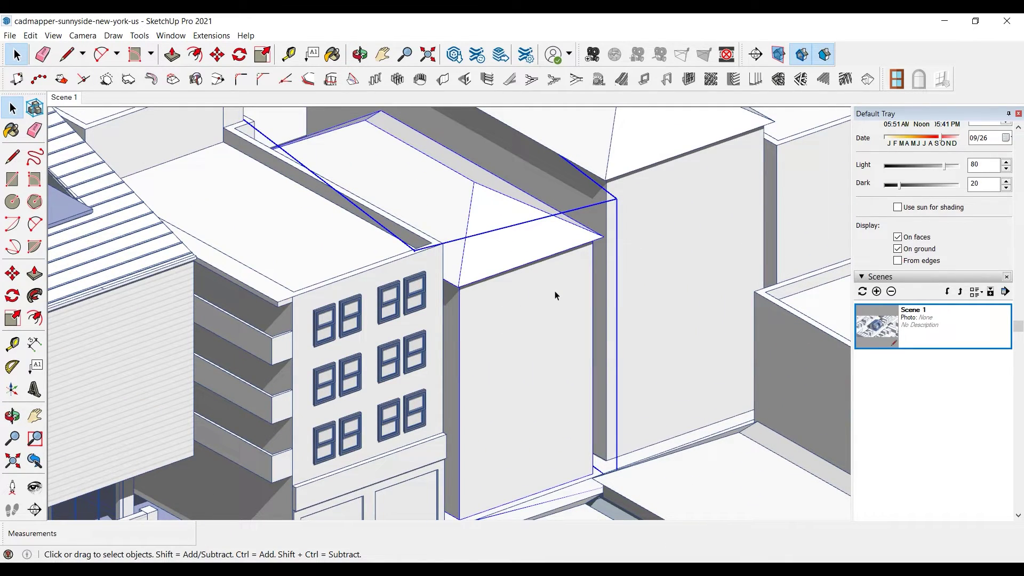
middle_drag(571, 265, 535, 295)
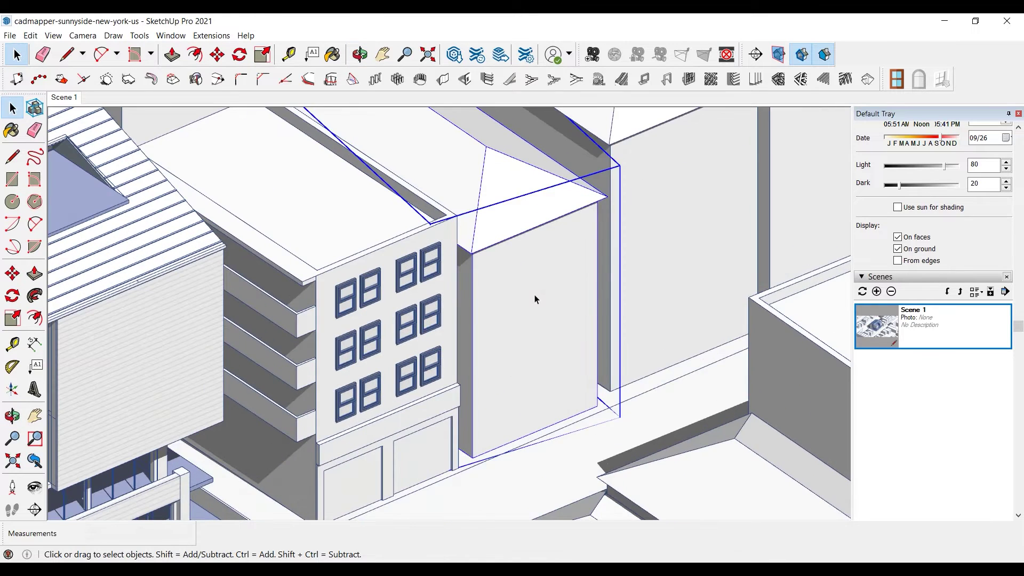
click(896, 79)
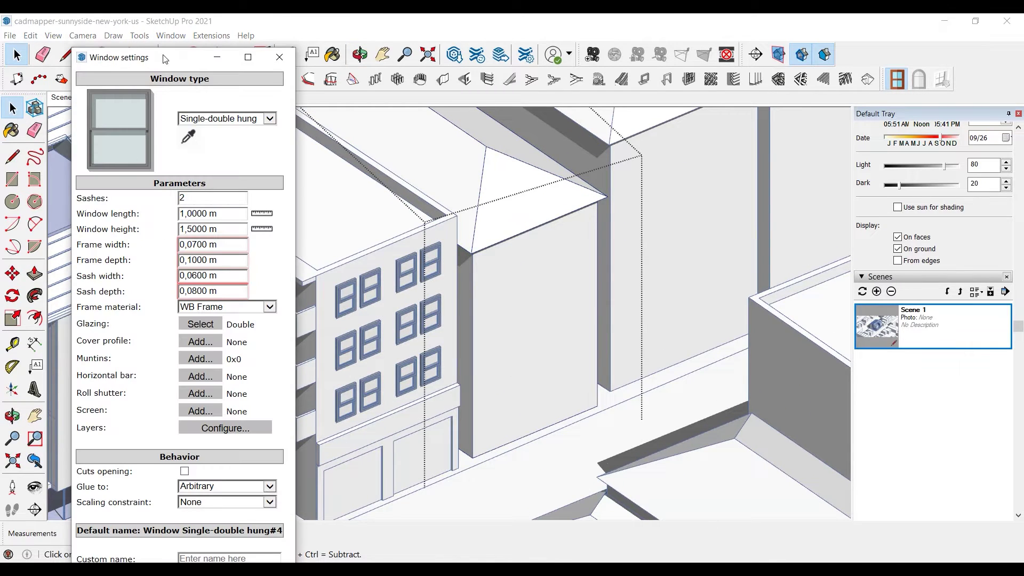
drag(164, 59, 166, 39)
click(228, 557)
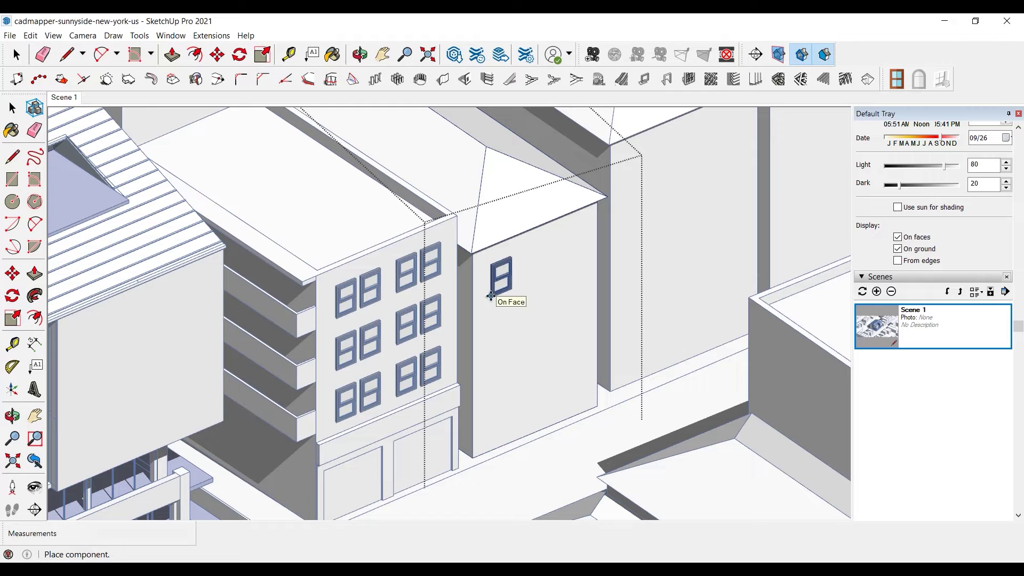
click(488, 296)
Step: Copy the new window sideways along the hipped-roof building's facade to form a pair
key(m)
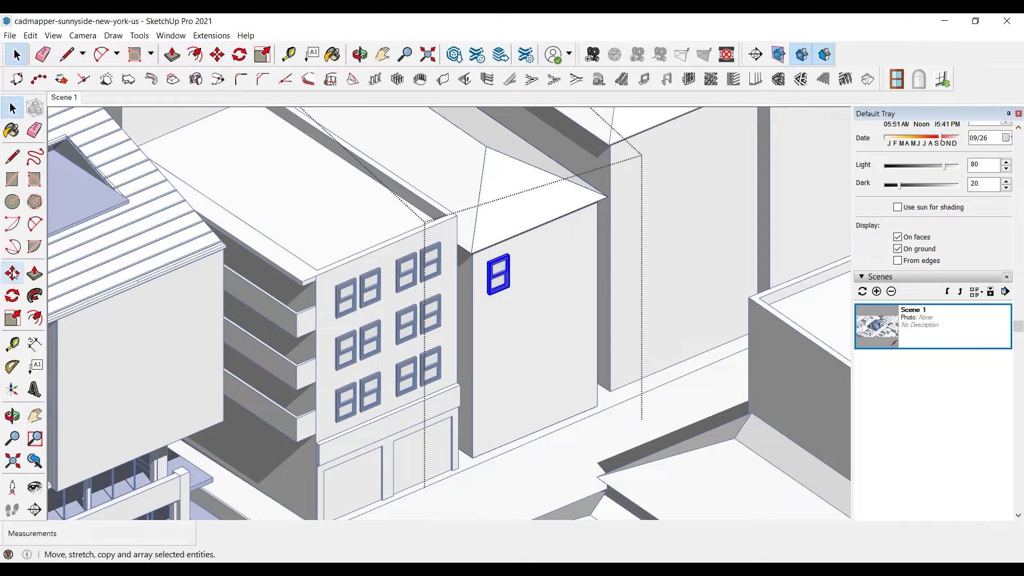
click(492, 311)
key(ctrl)
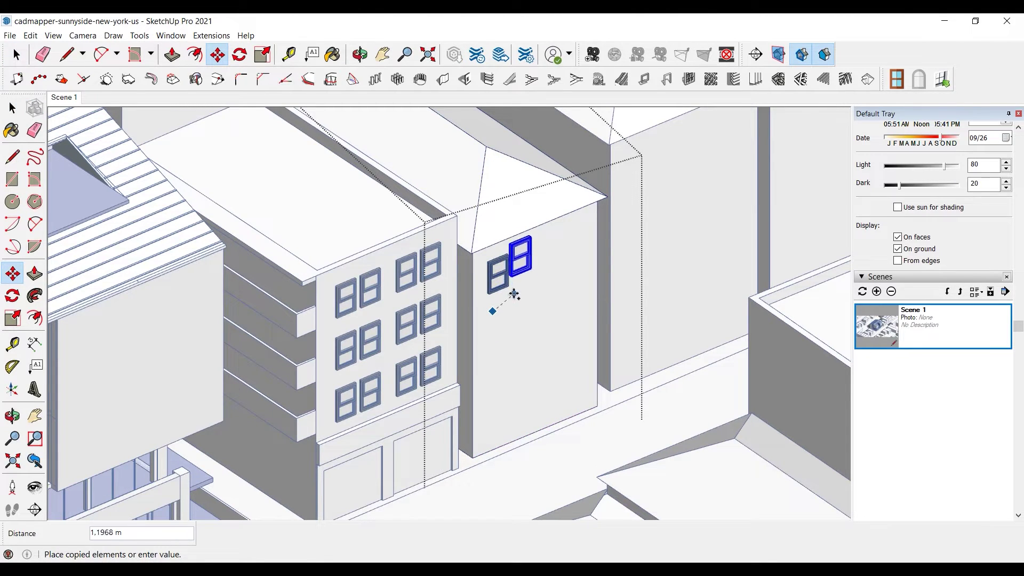
click(514, 296)
key(space)
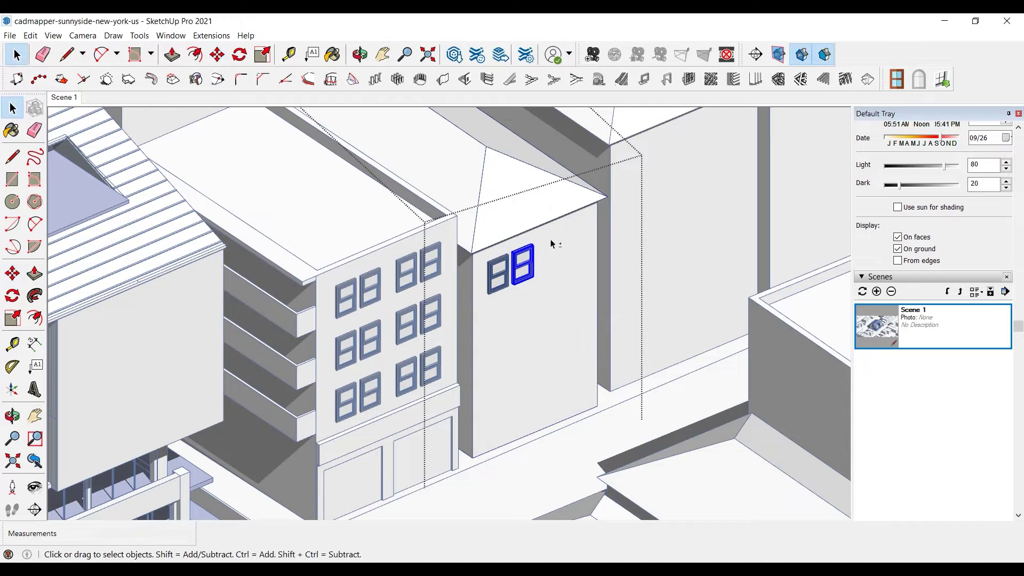
Step: Shift the window pair about 0.22 m along the facade, parallel to the eave, towards the balconied building
shift+click(499, 274)
key(m)
scroll(518, 331, up, 5)
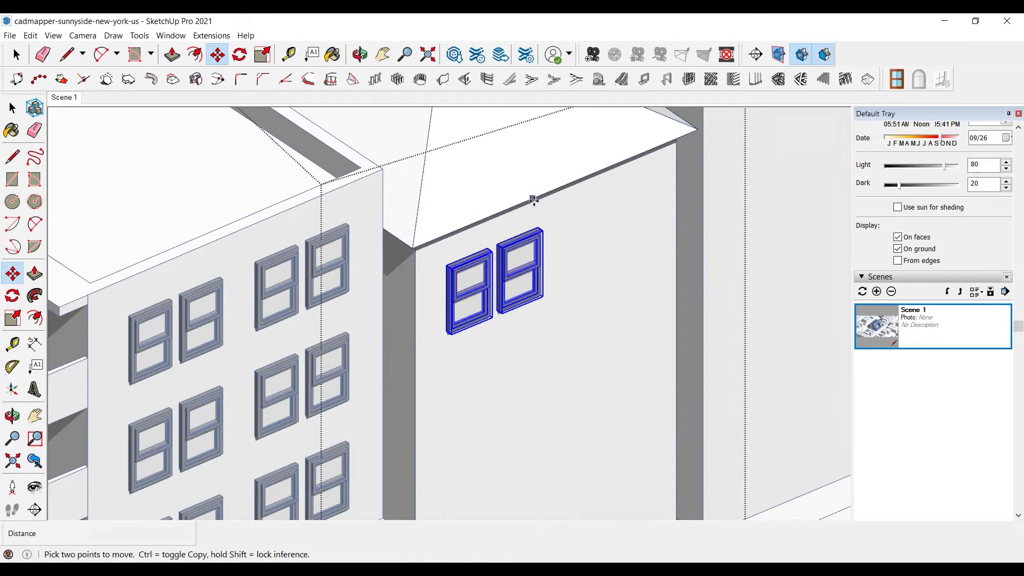
click(534, 199)
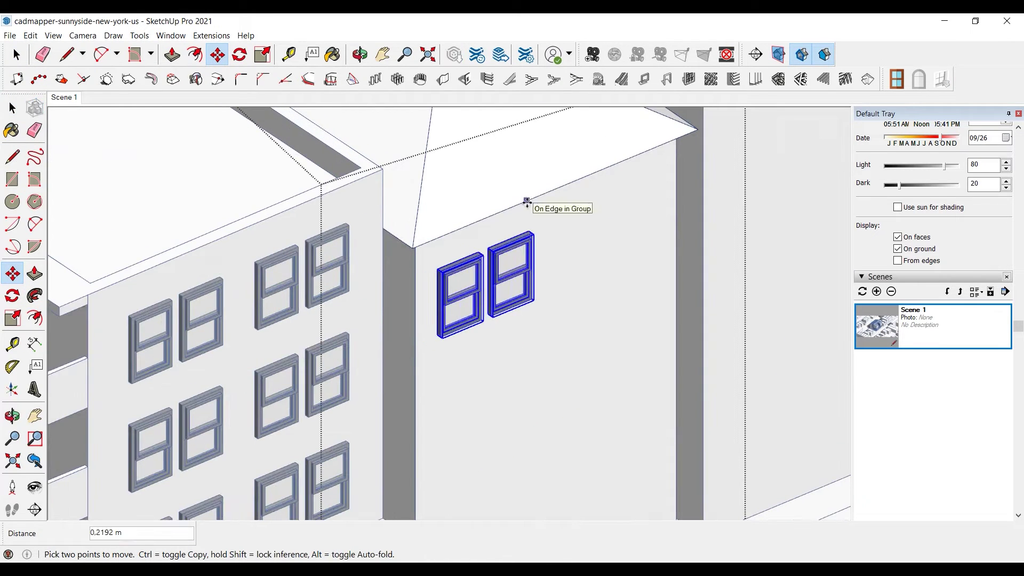
click(525, 201)
click(424, 244)
key(Escape)
key(space)
click(552, 270)
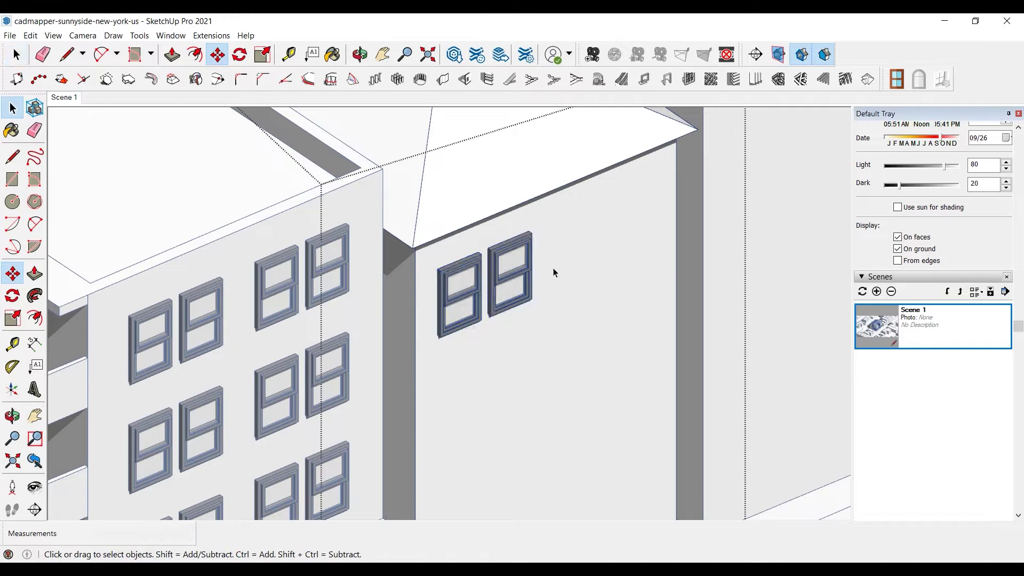
Step: Copy the window pair about 2.97 m along the facade, parallel to the eave, towards the far corner
click(460, 296)
shift+click(511, 274)
key(m)
click(433, 239)
click(555, 188)
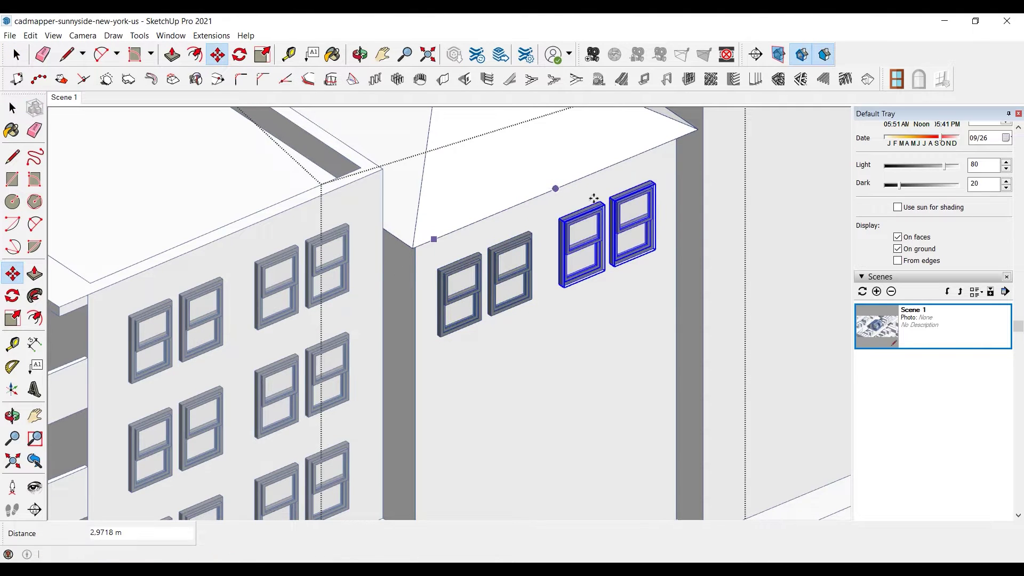
Step: Copy the four-window row down the facade about 2.52 m, and copy that row down about another 2.5 m
key(space)
shift+click(510, 254)
shift+click(462, 280)
click(13, 273)
scroll(445, 279, down, 3)
click(443, 278)
key(ctrl)
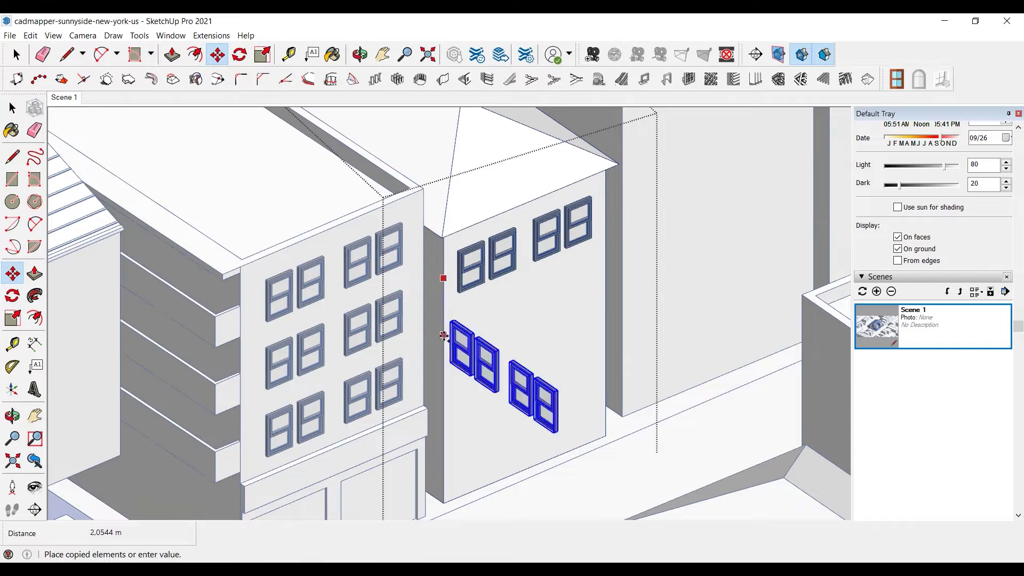
click(445, 348)
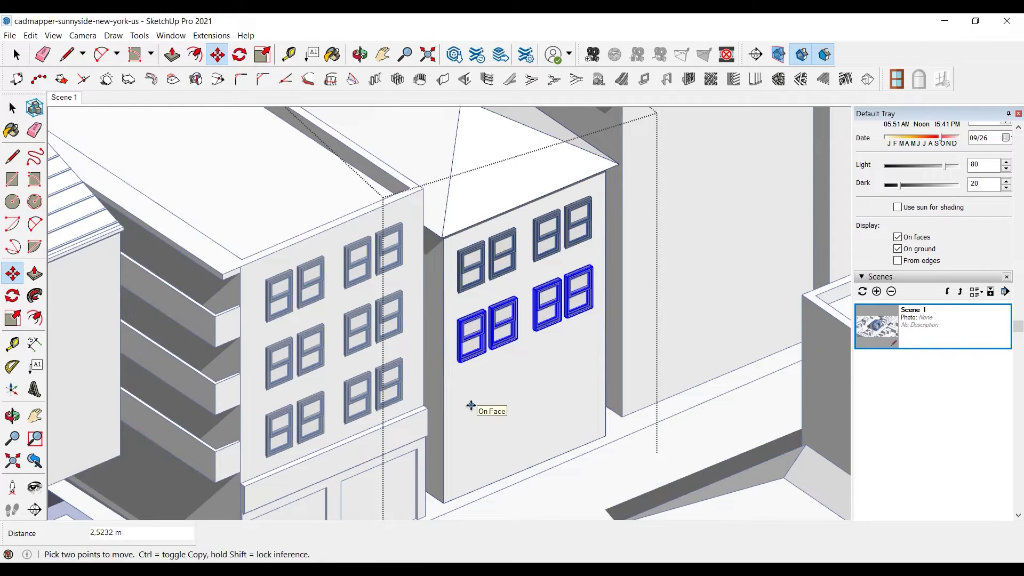
click(444, 367)
key(ctrl)
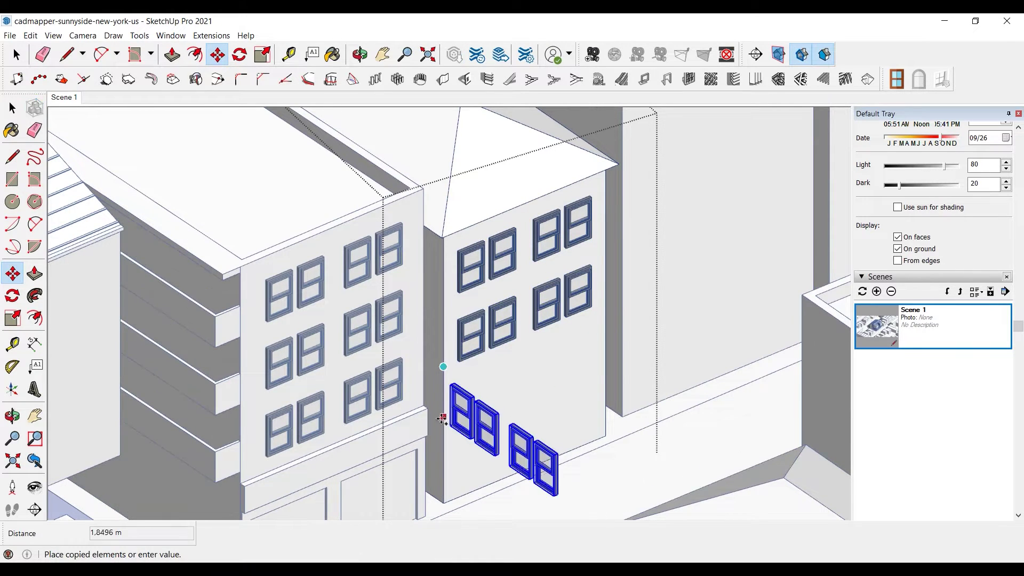
click(443, 434)
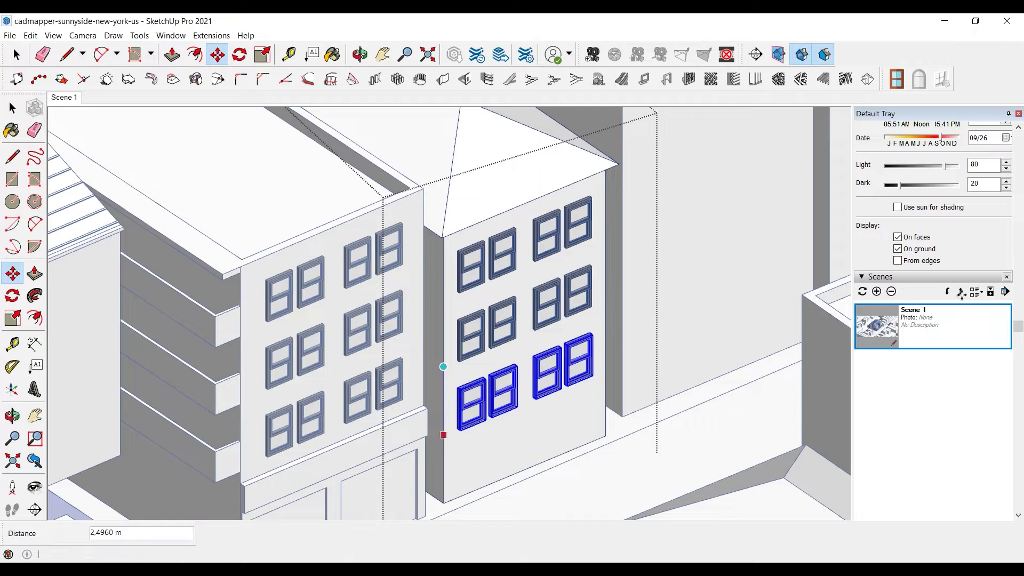
Step: Delete the two middle windows of the lowest row to clear space for an entrance
click(12, 109)
click(513, 395)
key(Delete)
click(559, 355)
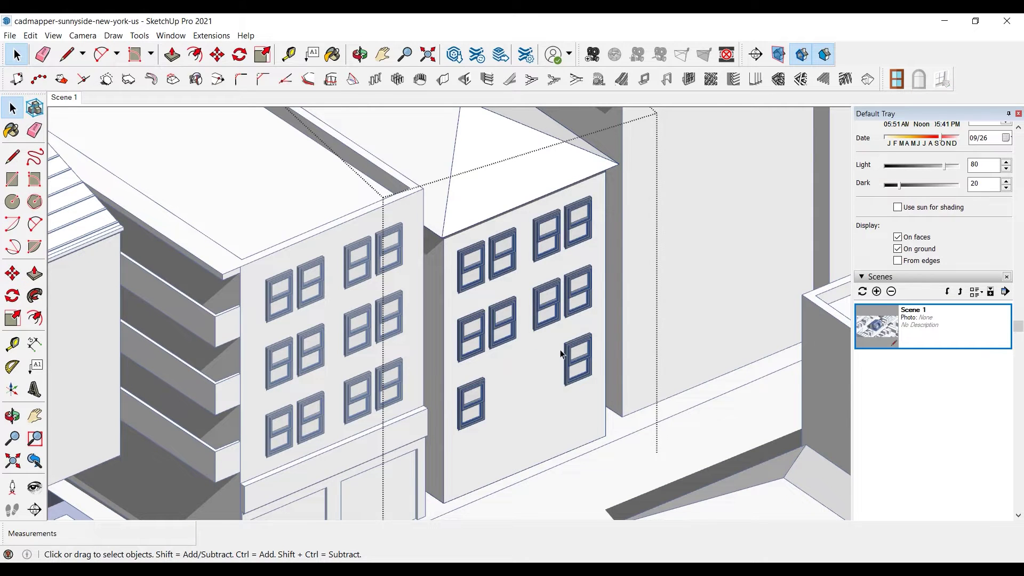
Step: Build a Type D single-flight staircase with 1 m step width, 0.3 m treads and four 0.15 m risers in front of the facade
scroll(677, 396, down, 2)
scroll(562, 461, up, 2)
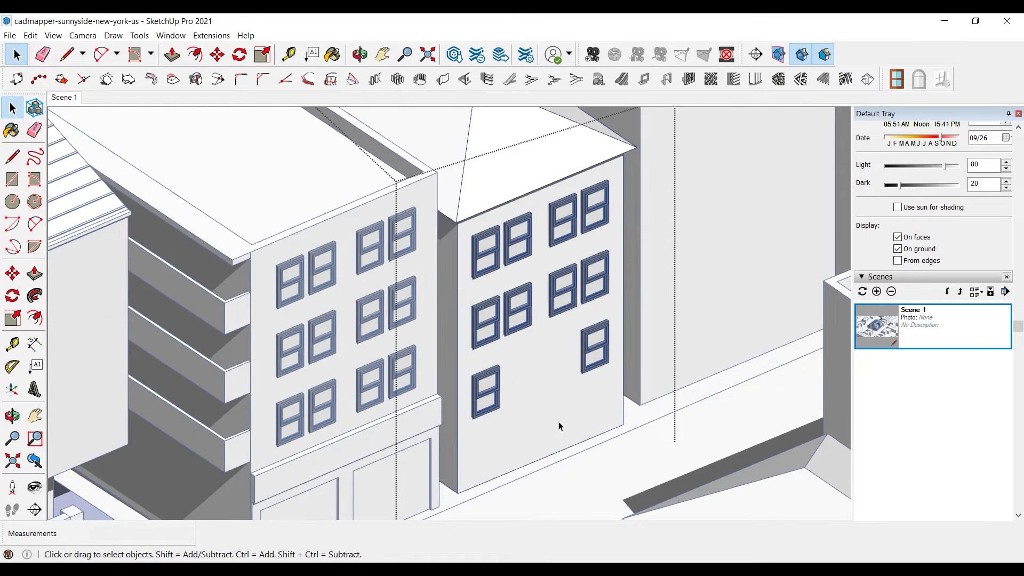
click(509, 80)
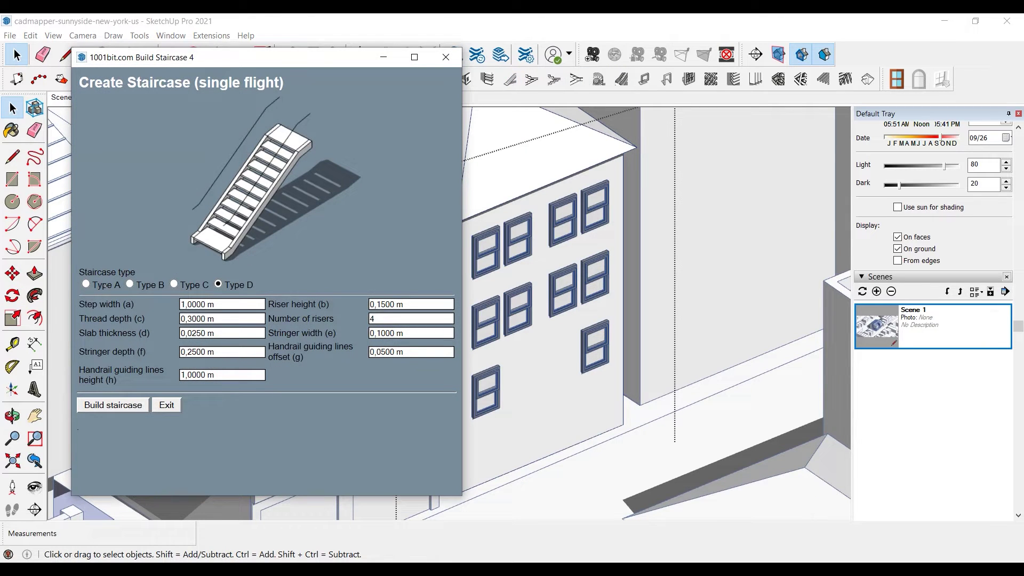
click(103, 284)
click(131, 286)
click(173, 284)
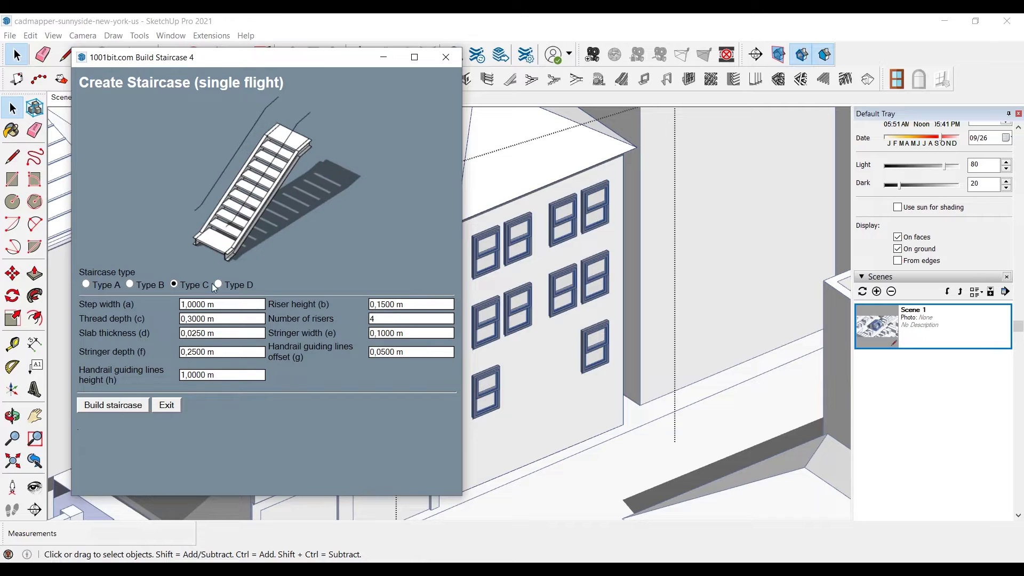
click(218, 284)
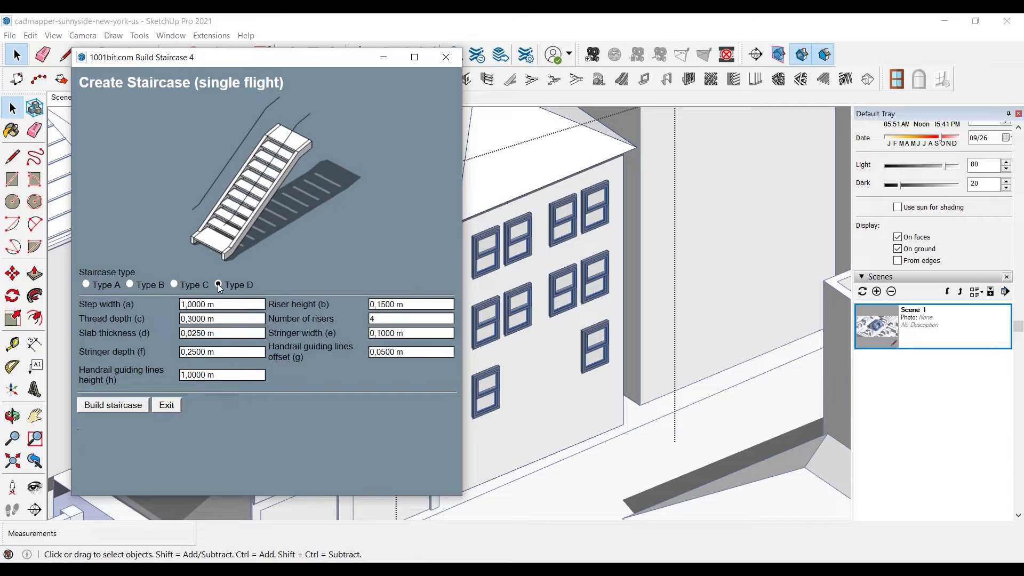
click(199, 334)
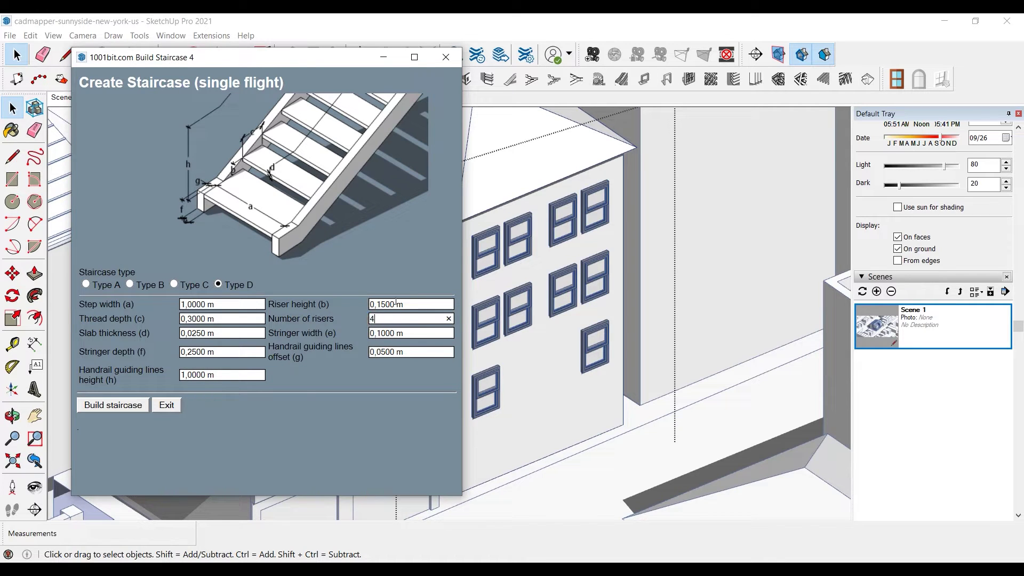
click(127, 405)
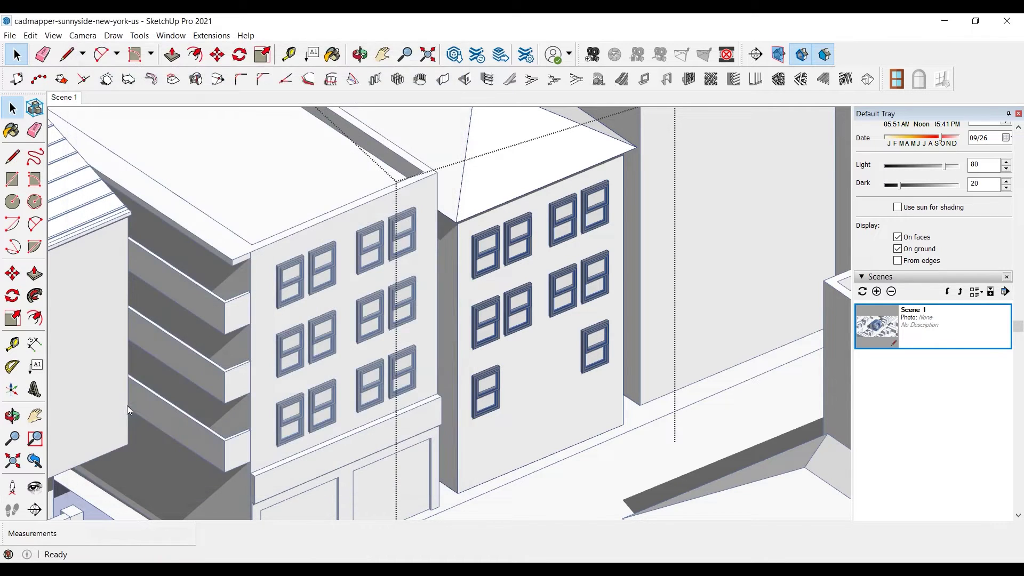
click(555, 493)
click(603, 477)
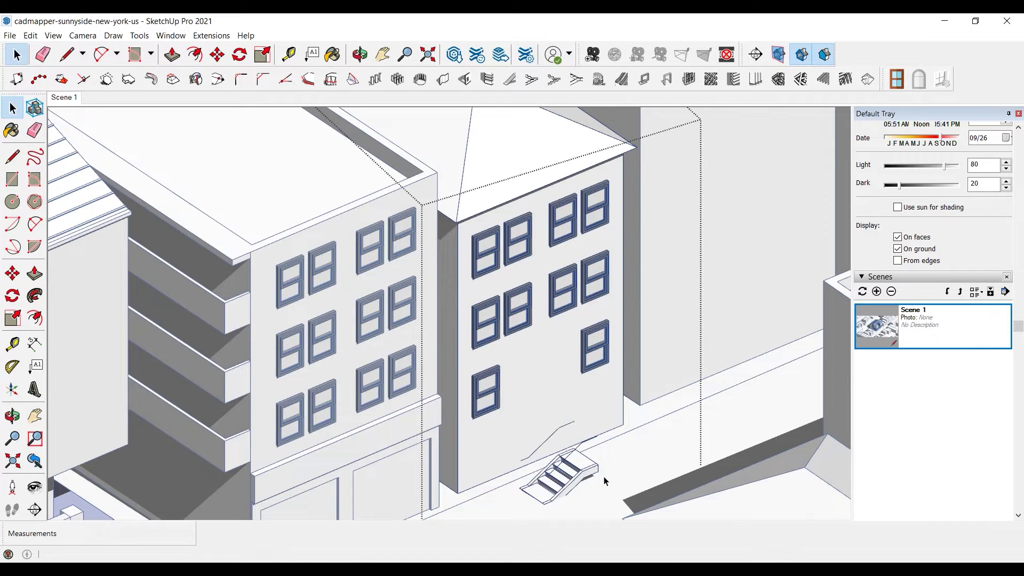
Step: Rotate the staircase about 91.4° on the ground plane so its upper end faces the facade
click(578, 472)
click(12, 295)
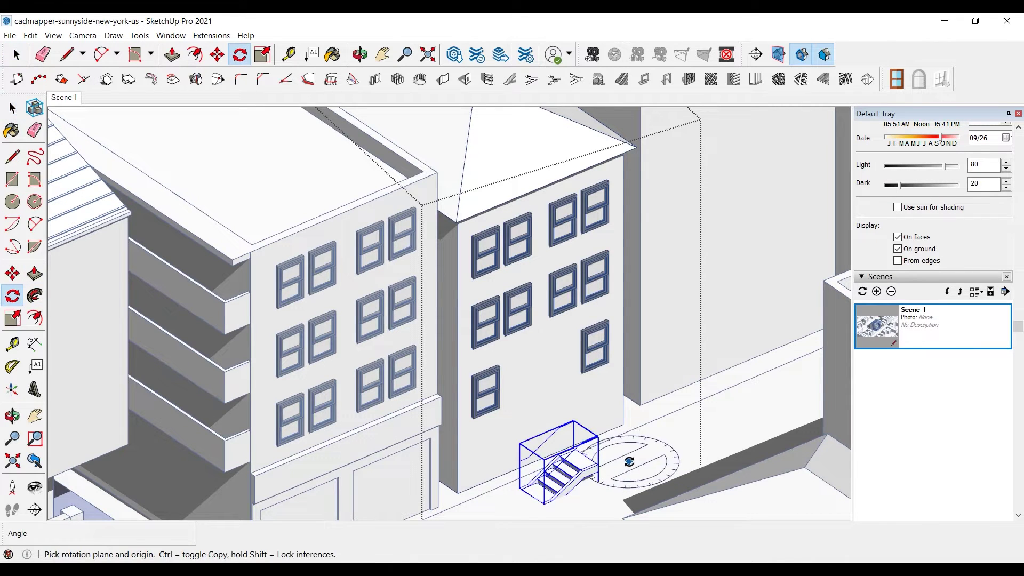
click(629, 460)
click(667, 446)
click(609, 448)
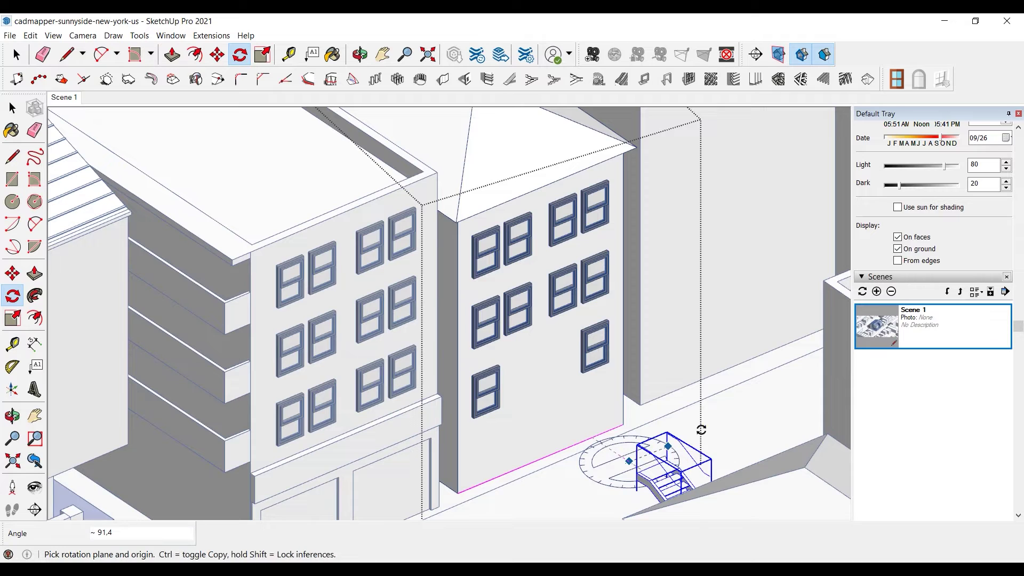
Step: Move the staircase against the foot of the facade, into the space cleared between the two lowest windows
click(12, 274)
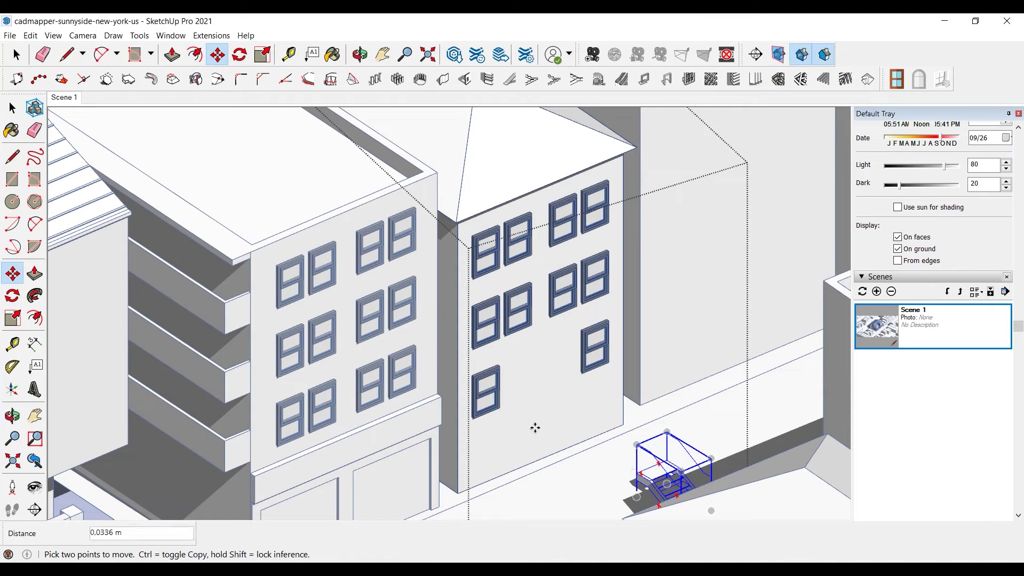
click(636, 473)
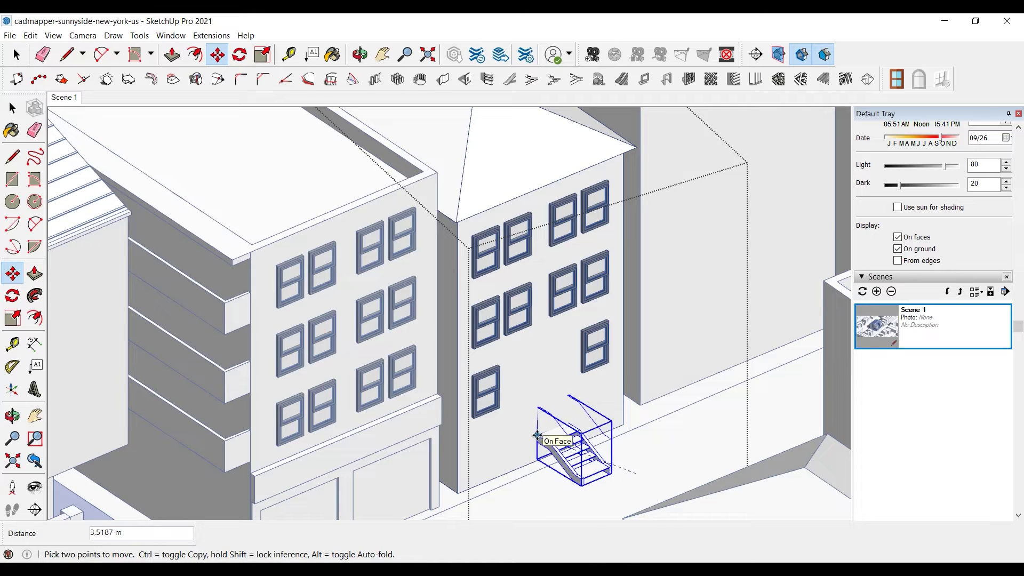
click(631, 430)
scroll(587, 437, up, 5)
scroll(535, 448, up, 1)
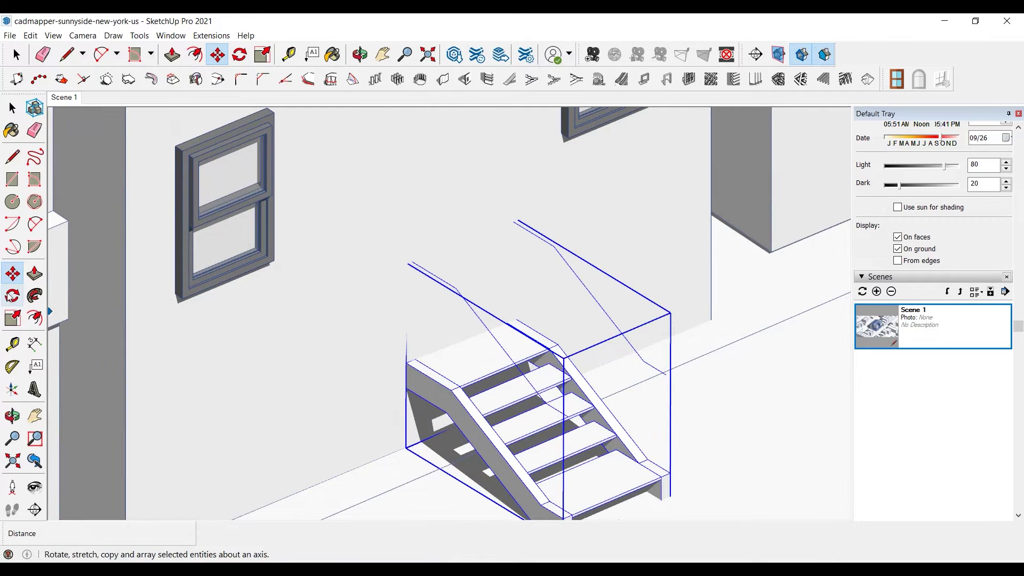
Step: Rotate the staircase slightly around its upper corner to line up its landing edge with the facade
key(q)
click(407, 362)
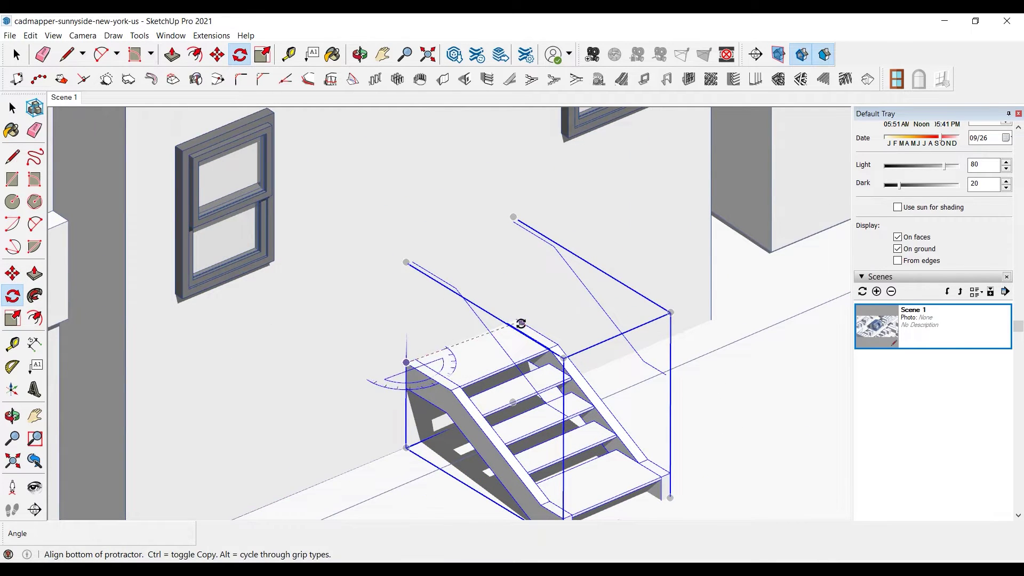
click(521, 324)
click(528, 328)
scroll(453, 288, down, 1)
click(12, 108)
click(709, 379)
scroll(521, 388, down, 3)
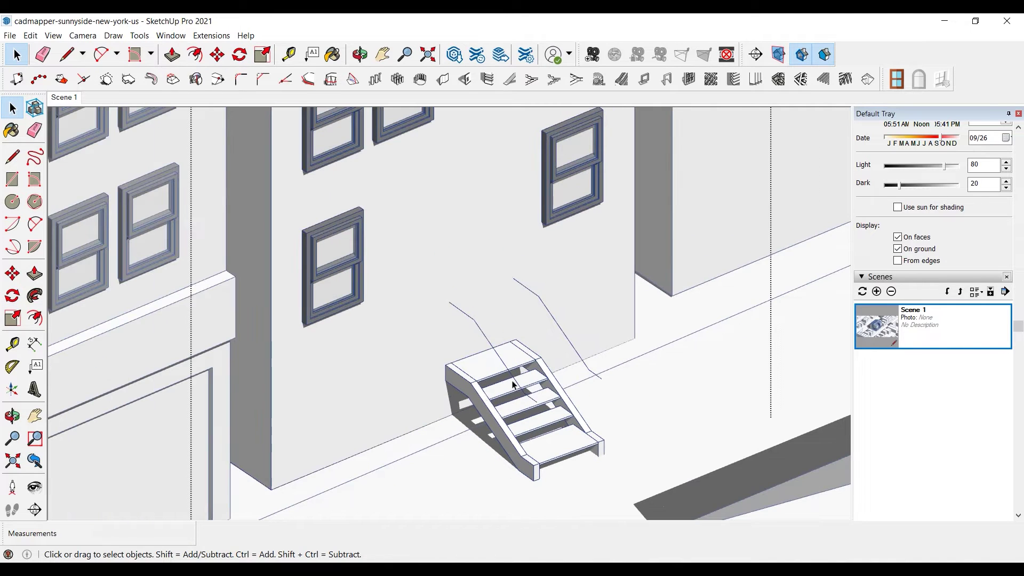
Step: Scale the staircase slightly larger from its upper corner beside the facade
click(486, 404)
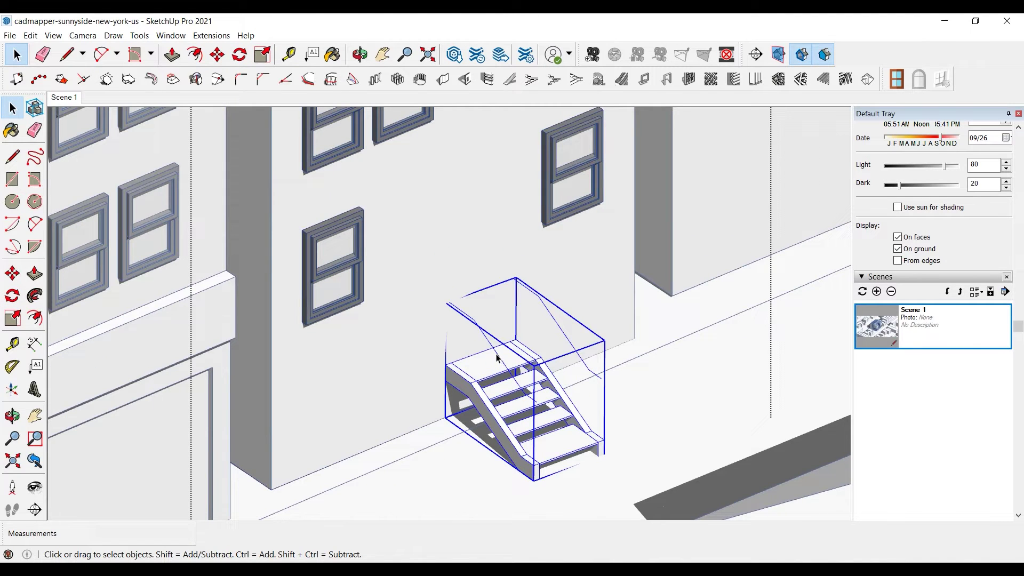
click(667, 409)
scroll(416, 307, down, 2)
click(457, 361)
key(s)
drag(456, 360, 440, 367)
Step: Rotate the enlarged staircase around the rear corner of its landing until the landing runs parallel to the facade
click(12, 295)
scroll(470, 313, up, 6)
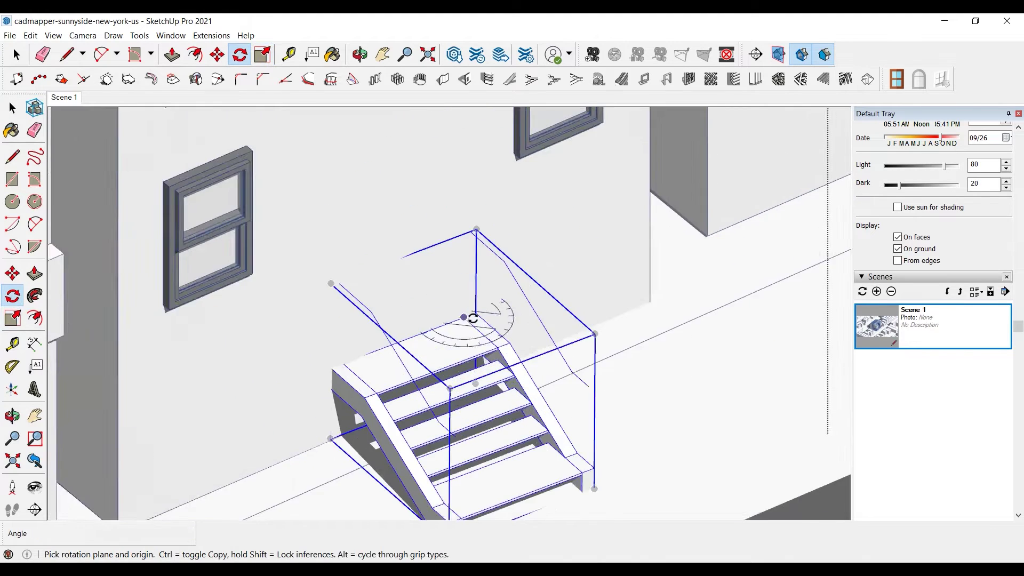
click(473, 313)
click(333, 365)
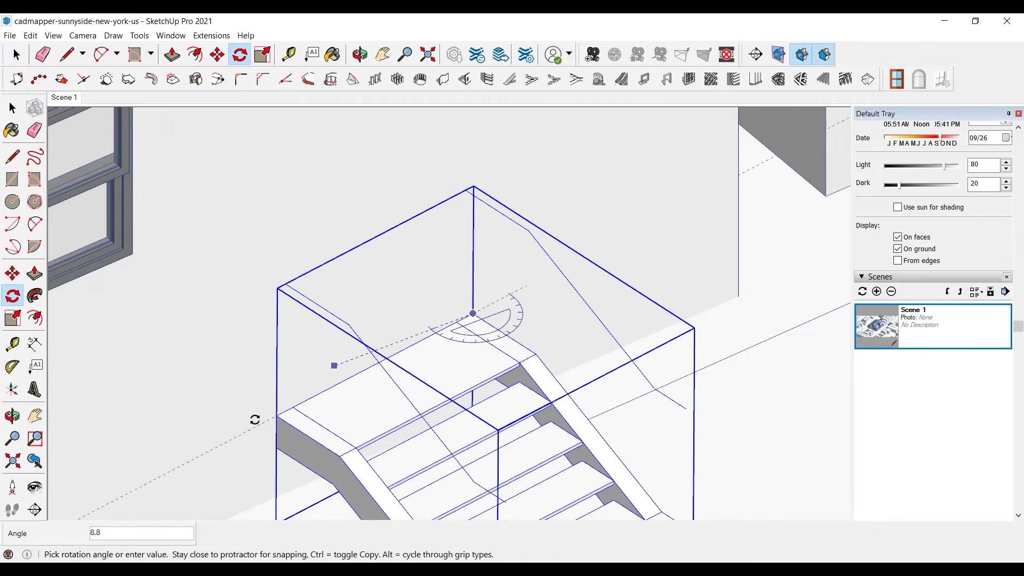
click(235, 413)
key(space)
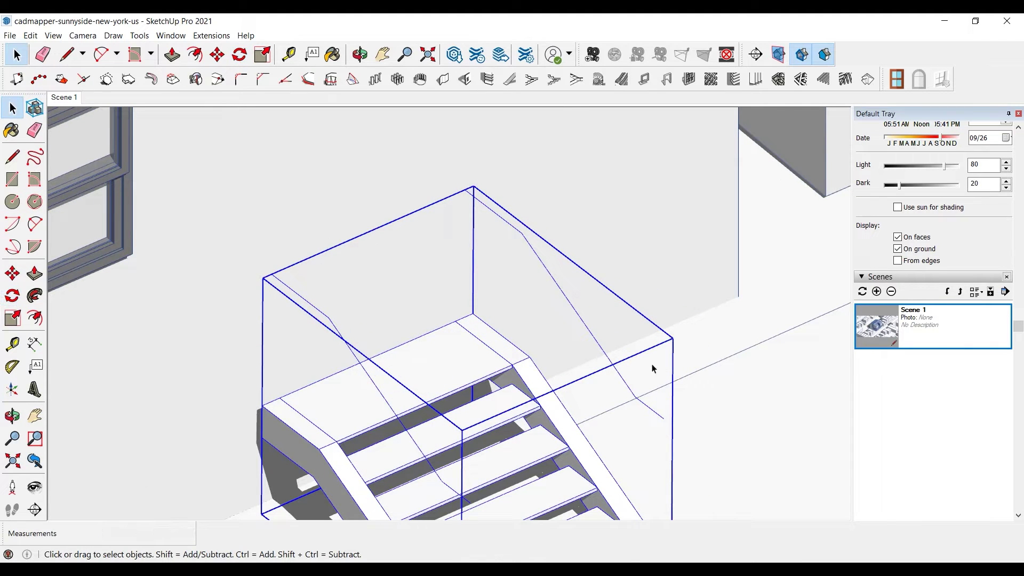
click(651, 366)
scroll(536, 299, down, 5)
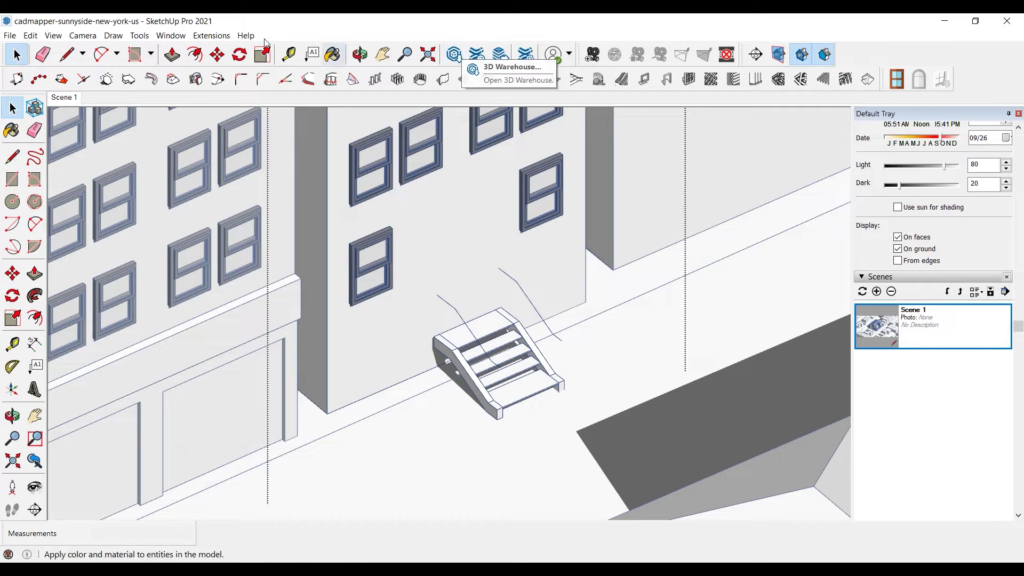
Step: Search 3D Warehouse for "door" and browse the product results for a suitable entrance door
click(171, 35)
click(219, 128)
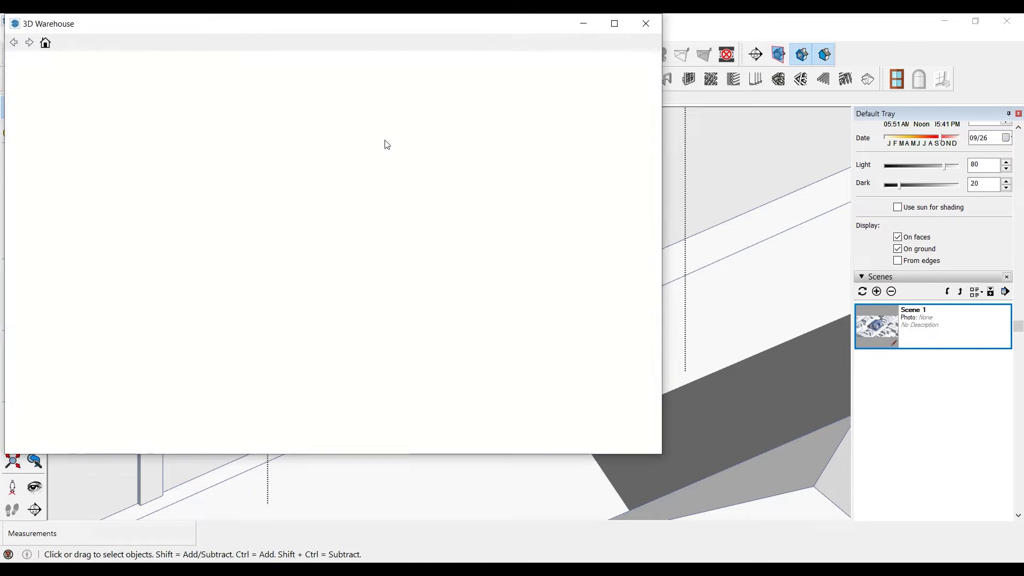
click(286, 68)
text(door)
key(Return)
scroll(415, 198, down, 15)
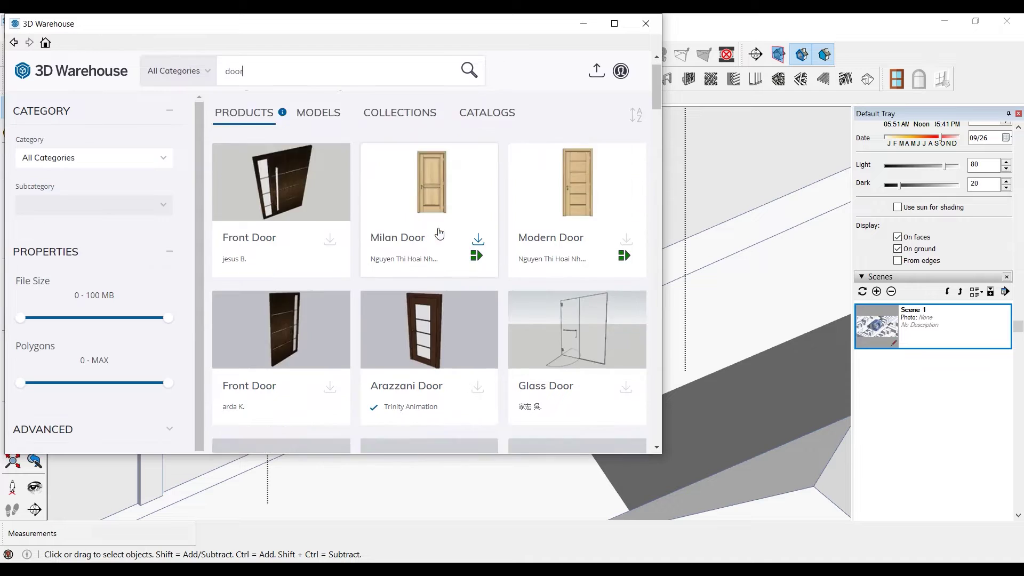
scroll(414, 198, down, 15)
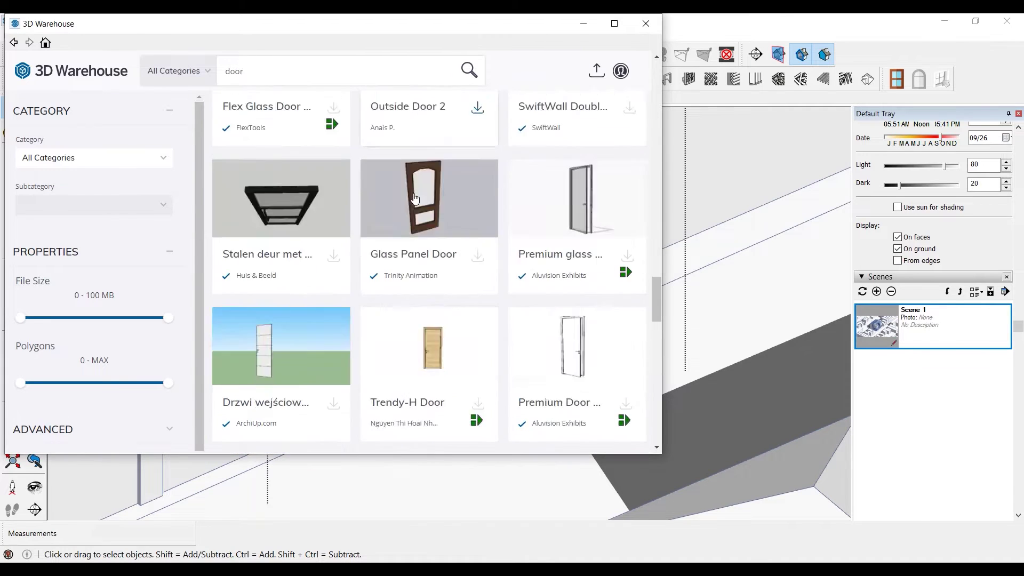
scroll(478, 218, down, 10)
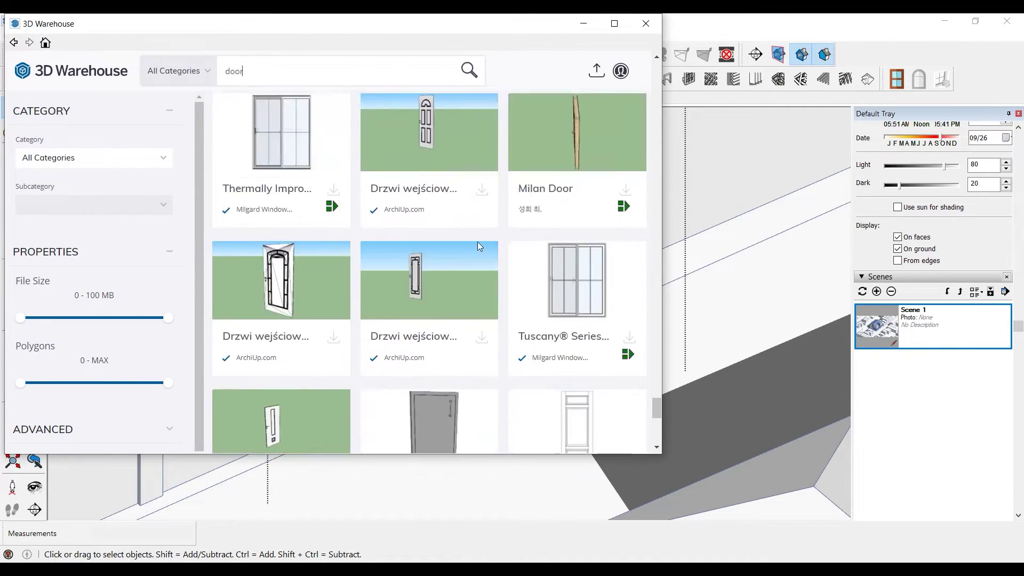
click(646, 23)
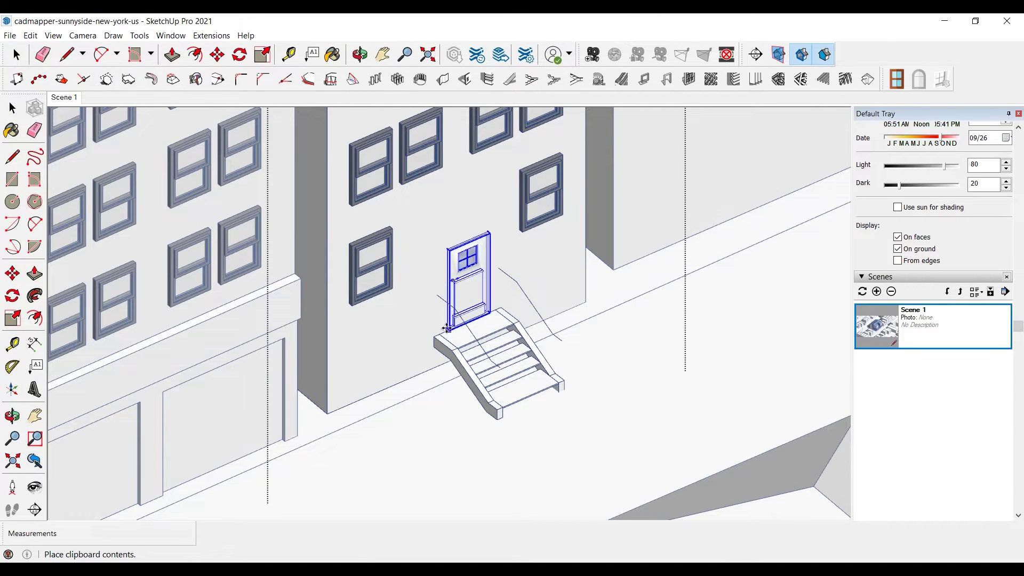
Step: Place the panelled door with the four-pane light at the top of the staircase and scale it up slightly
click(447, 327)
key(s)
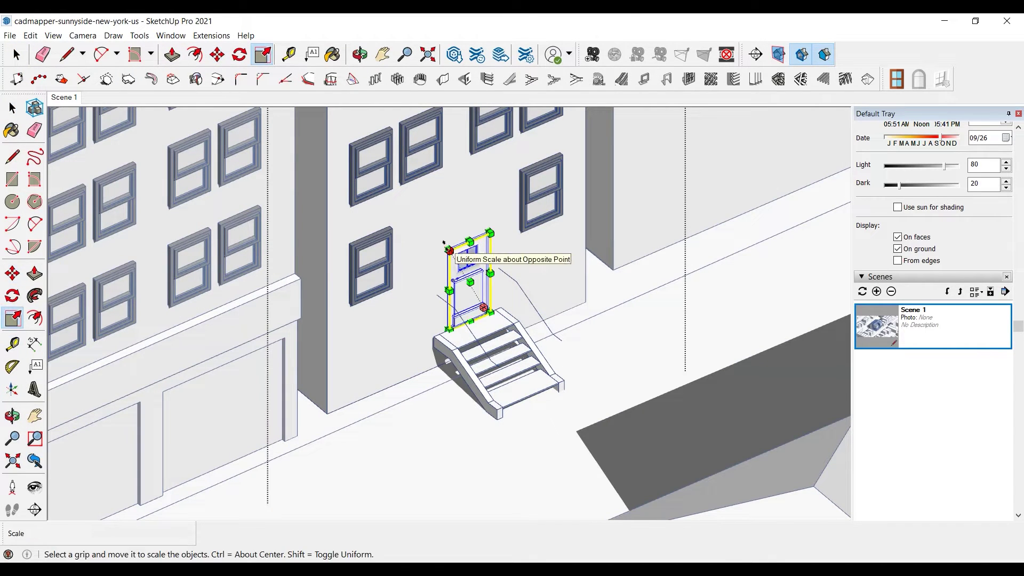
mouse_move(444, 243)
mouse_down()
mouse_move(433, 229)
mouse_move(441, 239)
mouse_up()
click(12, 108)
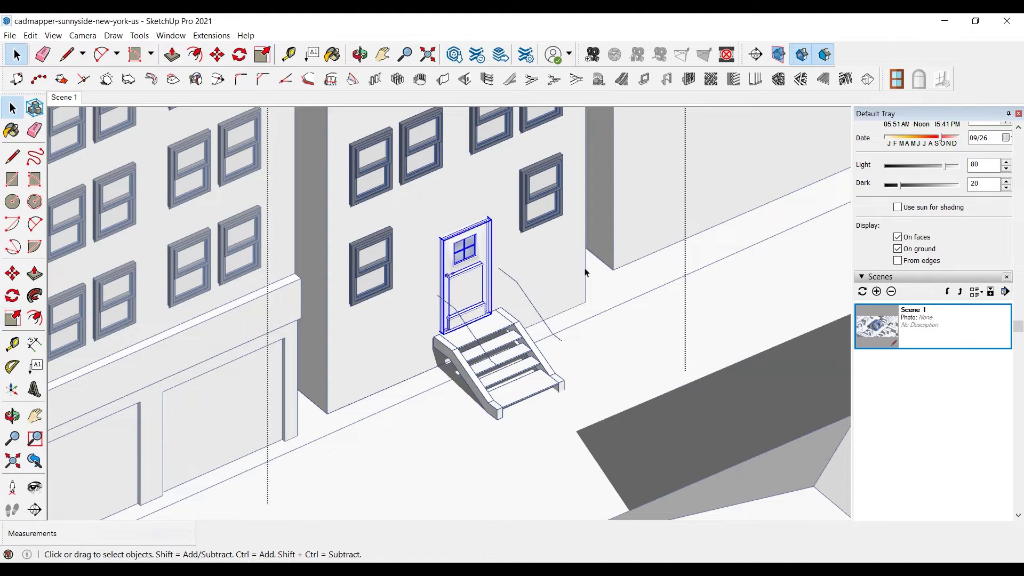
click(635, 352)
Step: Select all ten windows on the facade with the entrance stairs and move them down 0.5 m
scroll(601, 277, down, 7)
middle_drag(577, 276, 548, 282)
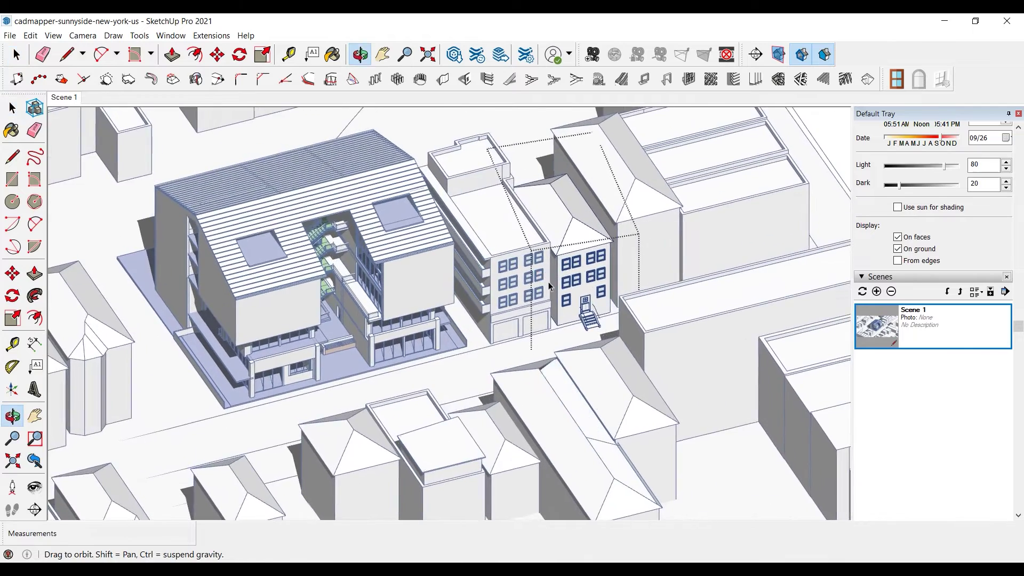
scroll(544, 293, up, 5)
shift+click(651, 273)
shift+click(647, 221)
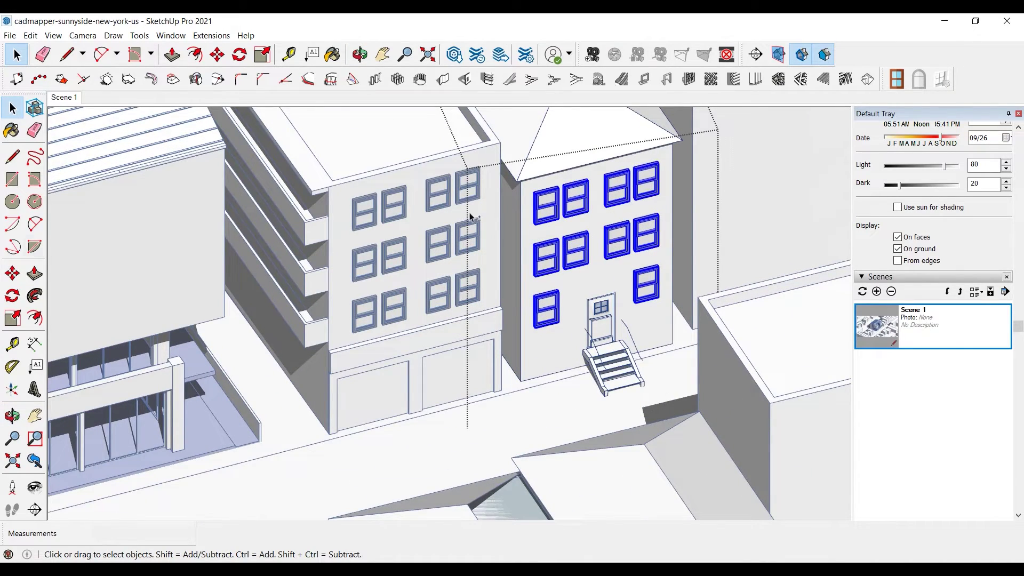
key(m)
scroll(535, 283, up, 3)
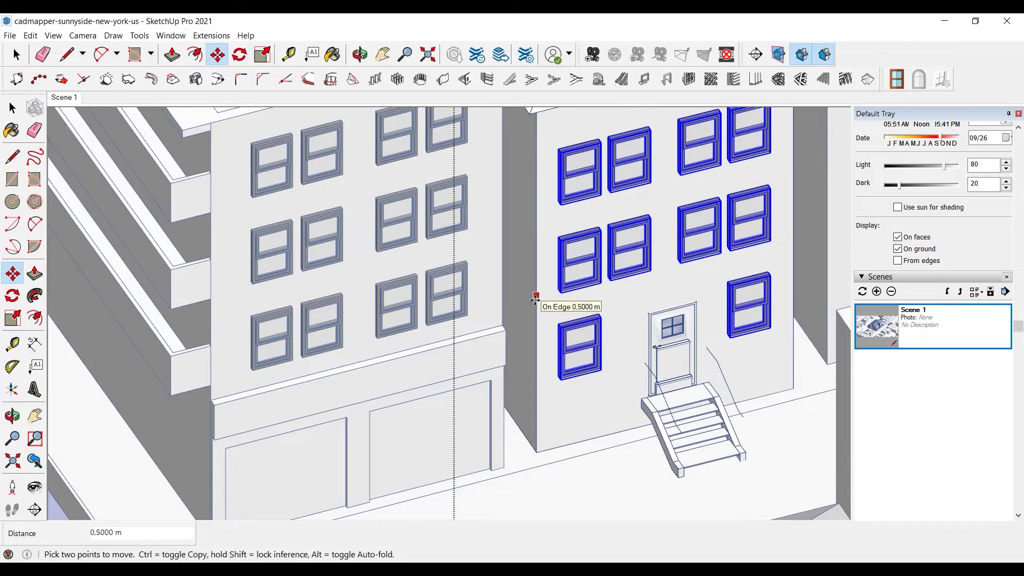
key(space)
scroll(702, 320, down, 6)
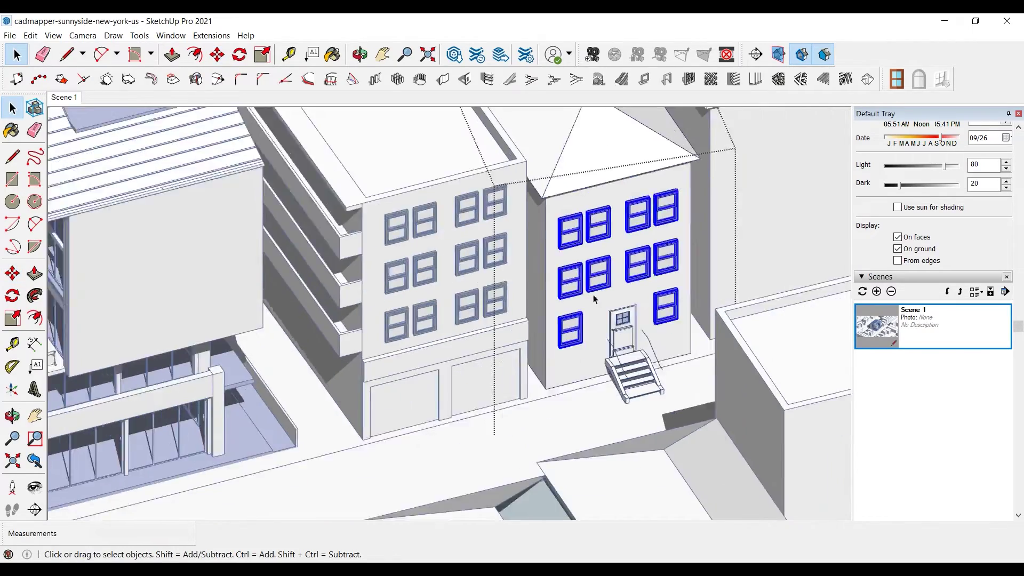
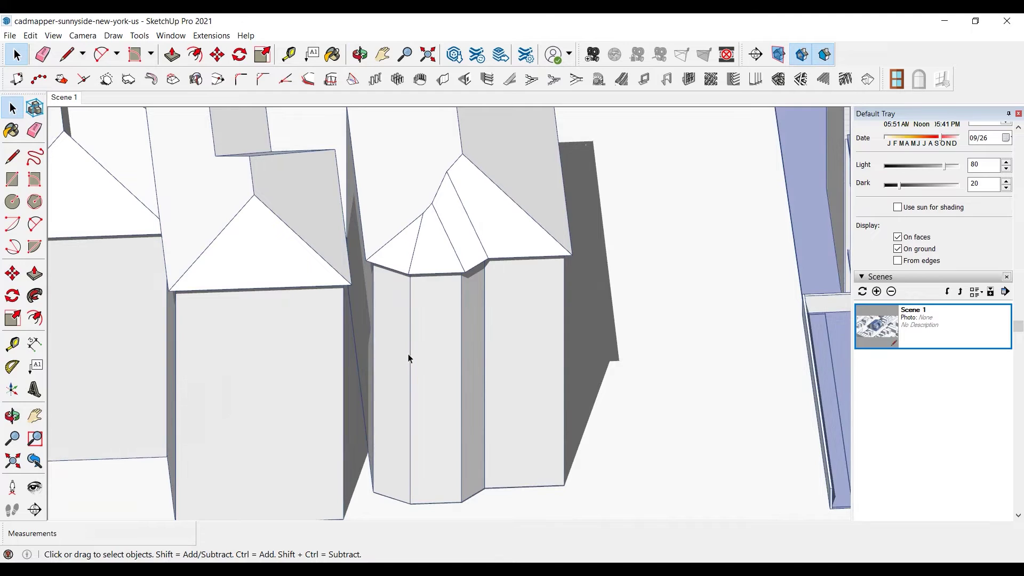
Step: Copy the base edges of the neighbouring building's polygonal bay up 1 m and repeat the copy ten times
click(425, 366)
click(394, 499)
ctrl+click(433, 499)
click(471, 507)
click(449, 503)
key(m)
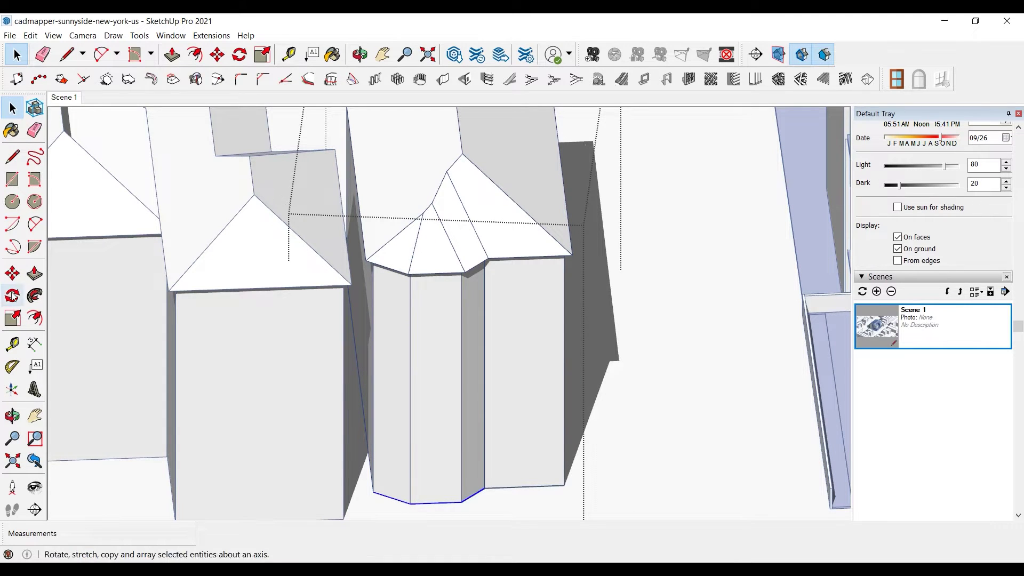
scroll(485, 486, up, 2)
click(487, 483)
key(ctrl)
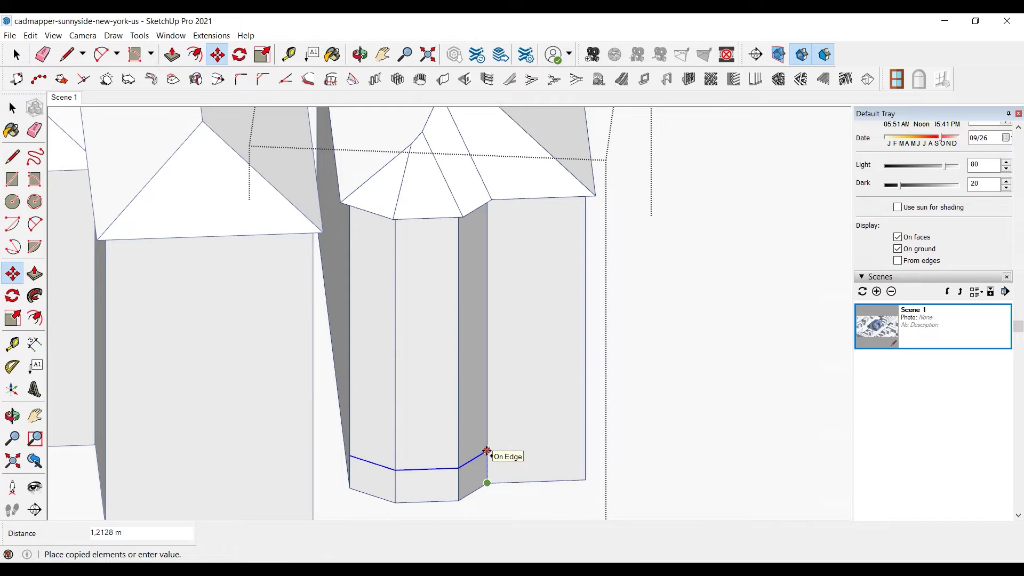
text(1)
key(Return)
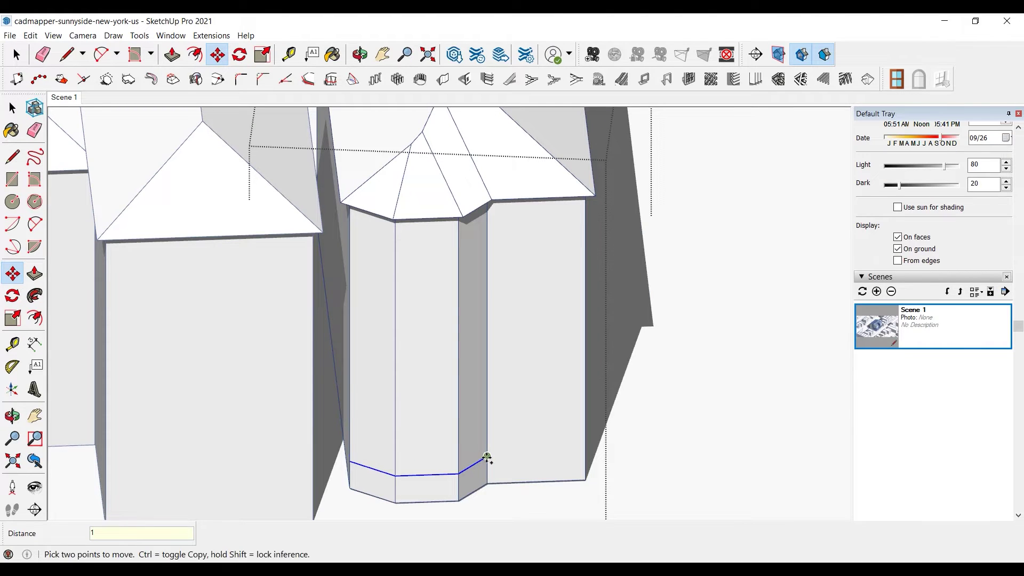
text(*10)
key(Return)
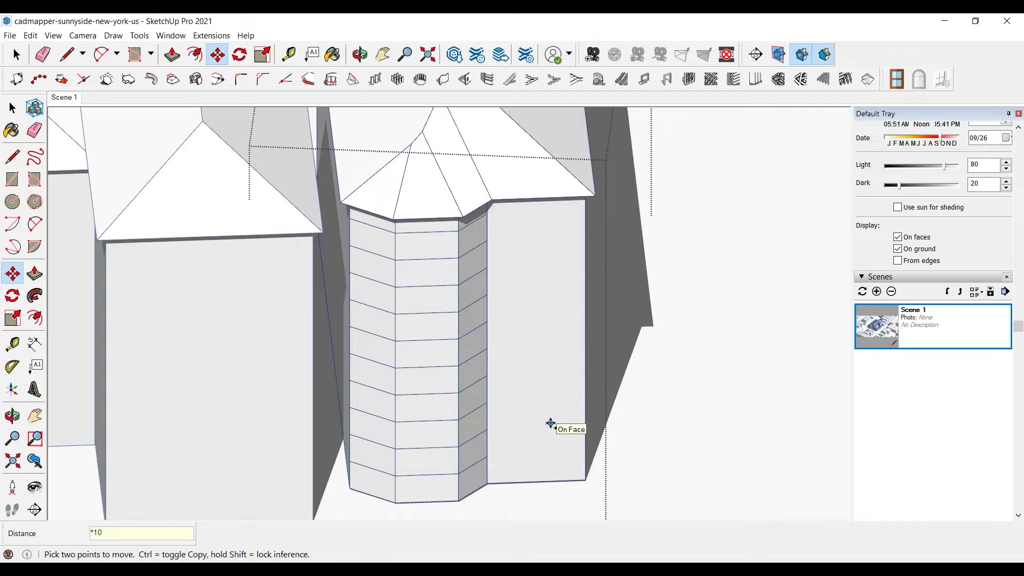
Step: Draw a vertical line down the middle of each of the three bay faces, 10 m long on the front face
click(12, 156)
click(427, 232)
click(426, 501)
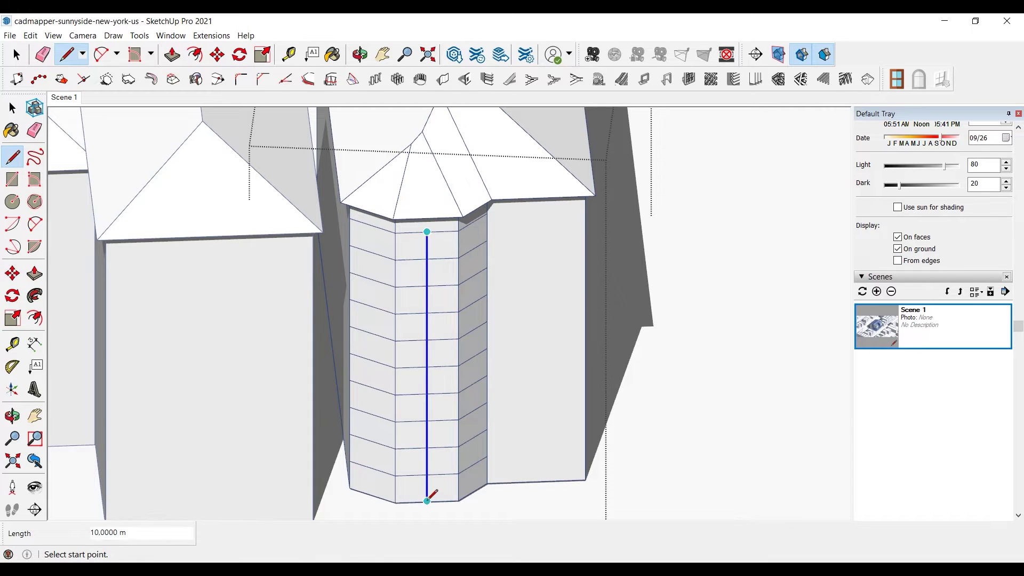
click(472, 215)
click(472, 492)
click(372, 225)
click(372, 496)
click(13, 109)
Step: Create a two-pane sash window and place it near the top of the flat wall beside the bay
middle_drag(502, 320, 443, 325)
click(896, 79)
drag(192, 62, 191, 29)
click(224, 542)
click(533, 234)
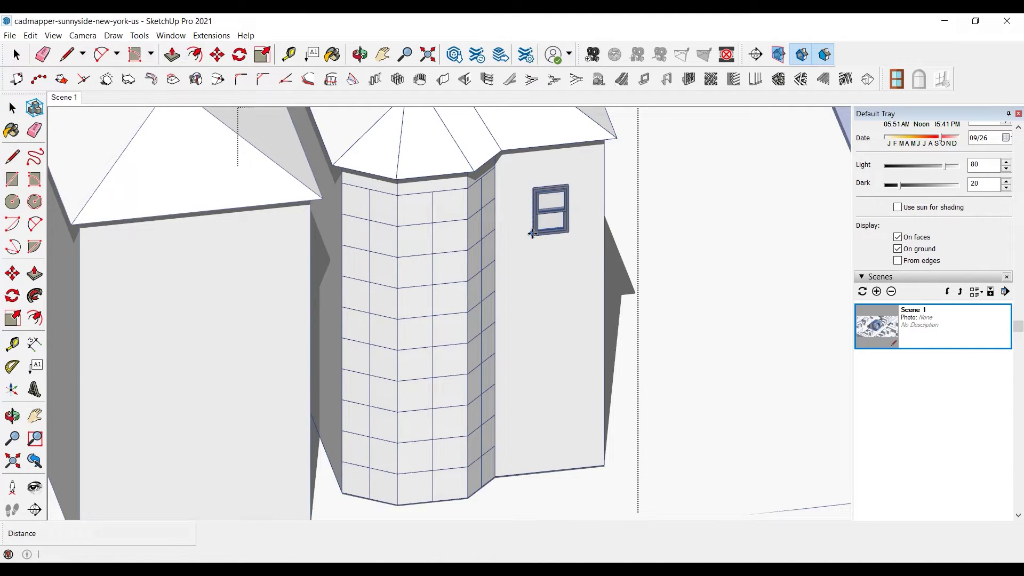
Step: Copy the window down the wall about 2.34 m and repeat the copy twice to form a column
key(ctrl)
click(603, 259)
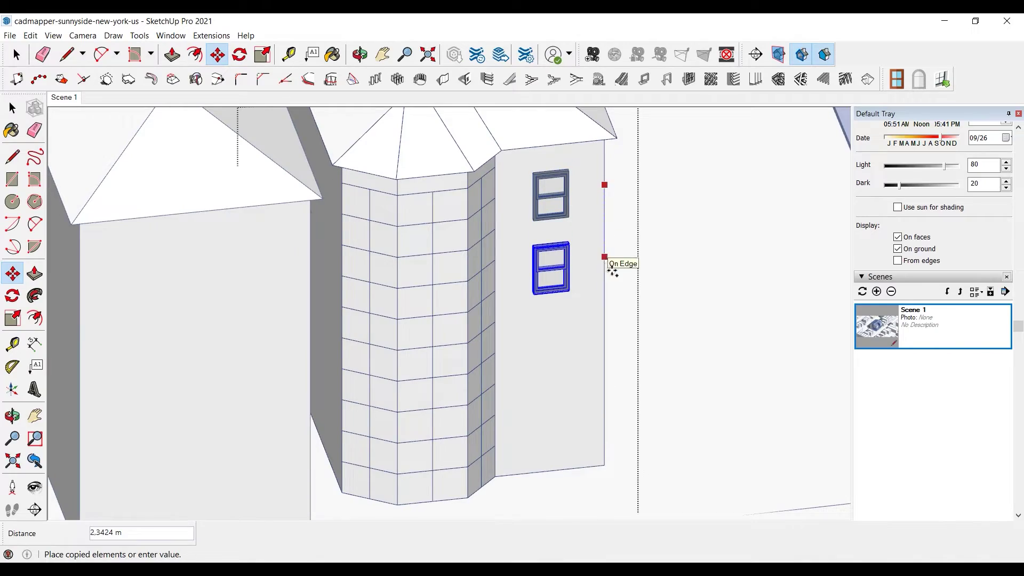
text(*2)
key(Return)
key(space)
click(598, 402)
Step: Copy the entrance door with its staircase and paste it at the foot of the wall below the new window column
scroll(233, 376, down, 6)
middle_drag(233, 368, 384, 363)
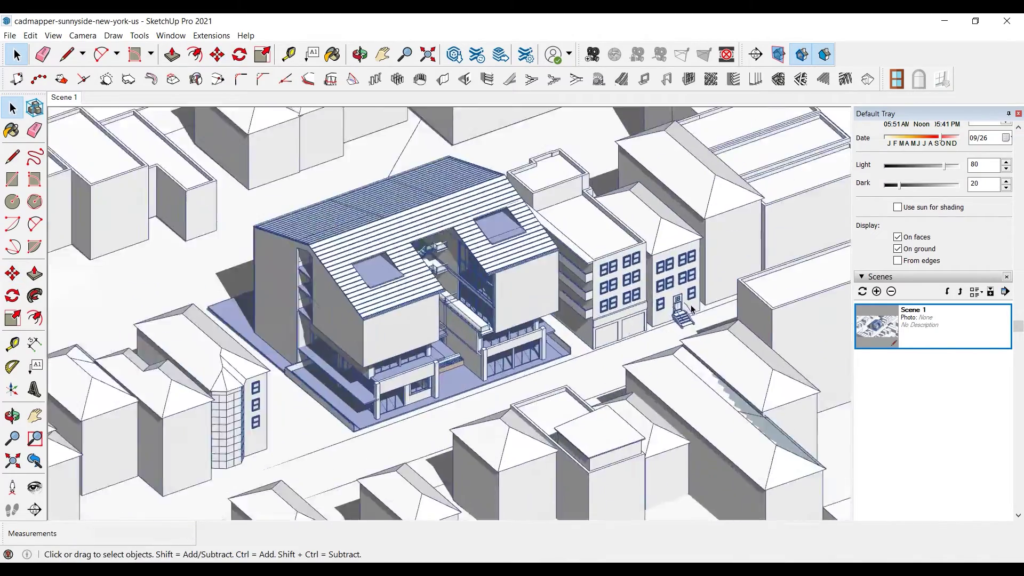
scroll(684, 308, up, 5)
click(675, 323)
double_click(676, 322)
click(676, 323)
click(637, 378)
scroll(733, 272, down, 3)
shift+middle_drag(251, 412, 434, 331)
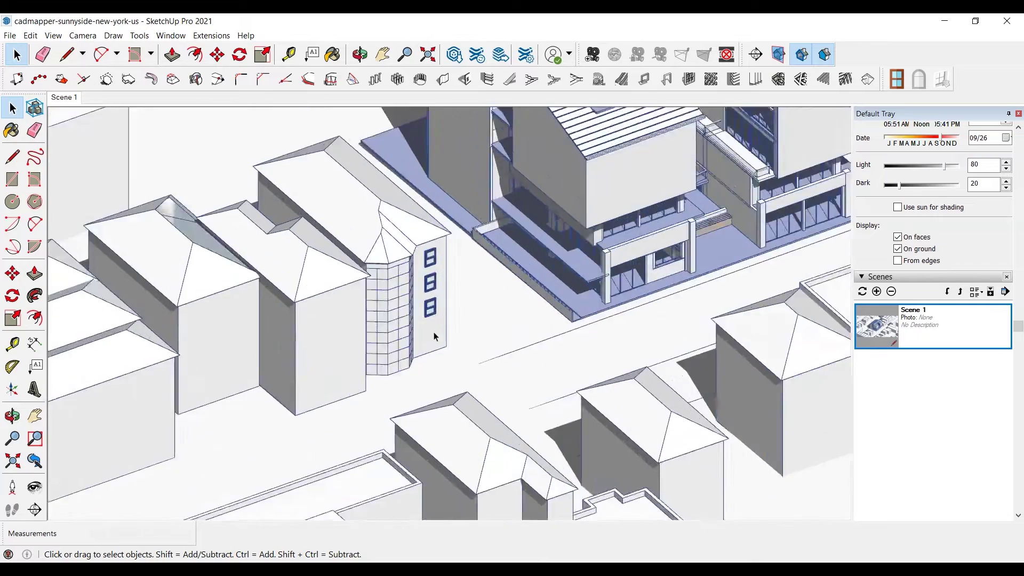
scroll(425, 332, up, 3)
click(425, 332)
key(ctrl+v)
scroll(427, 384, up, 2)
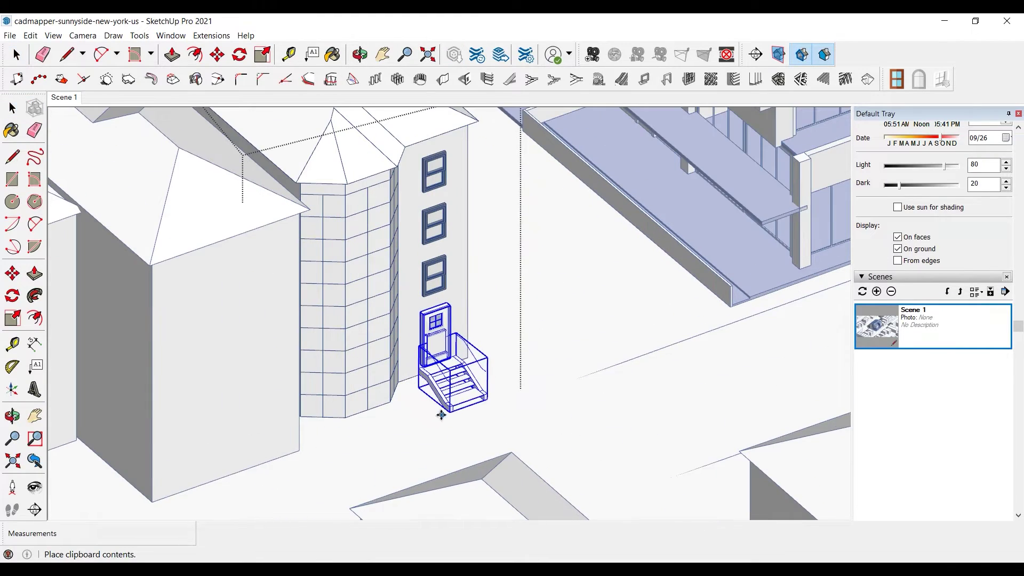
click(442, 416)
Step: Move the pasted door and staircase against the wall and align them beneath the window column
key(m)
scroll(446, 411, up, 5)
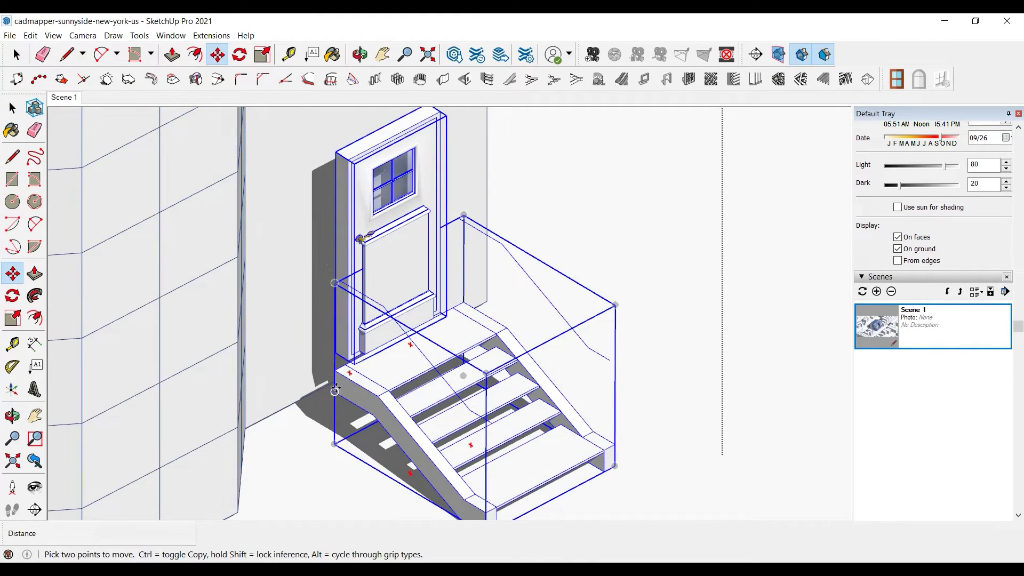
click(333, 370)
scroll(307, 352, down, 3)
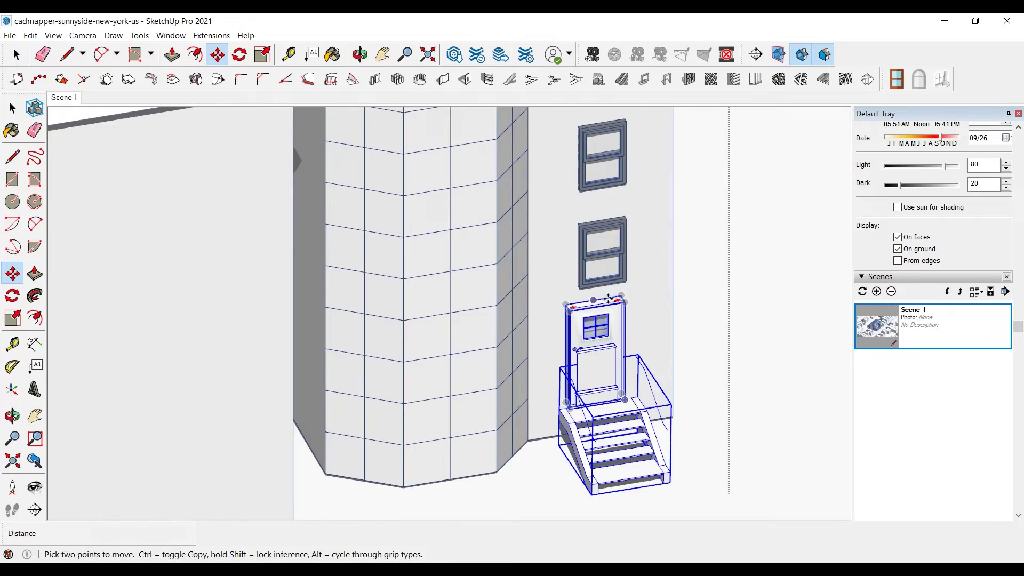
click(603, 300)
key(space)
scroll(487, 293, down, 8)
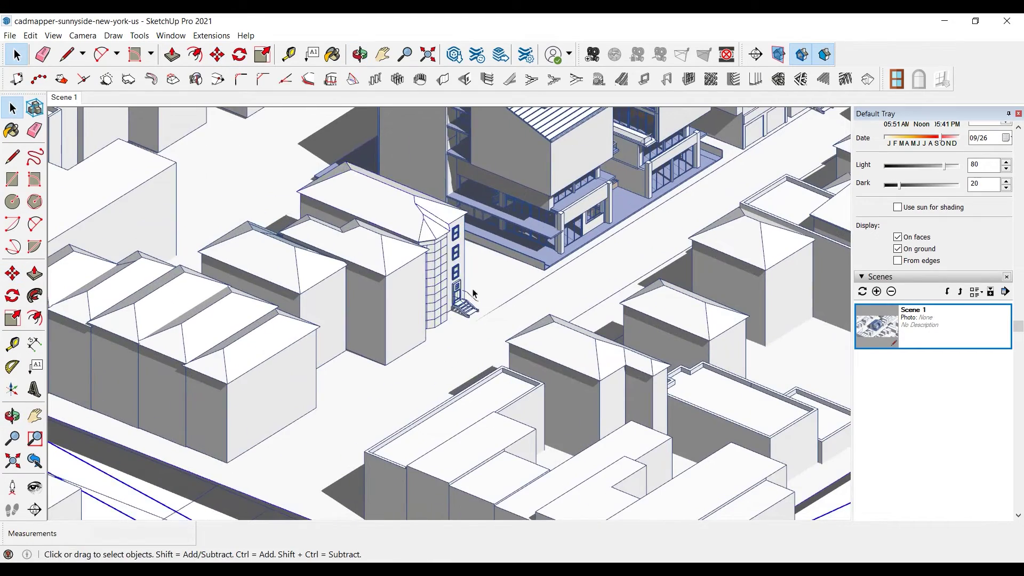
Step: Copy windows and an entrance with staircase from the detailed row onto the fronts of the two hipped-roof buildings beside the bay building
click(487, 293)
scroll(486, 293, down, 3)
shift+middle_drag(487, 293, 459, 312)
scroll(385, 194, up, 1)
middle_drag(679, 143, 663, 256)
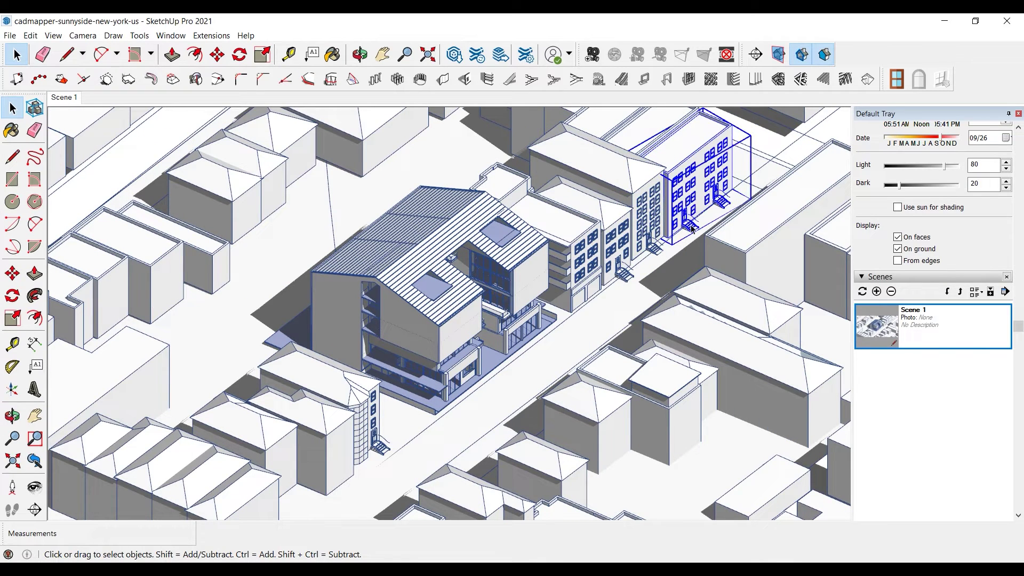
click(343, 472)
click(346, 488)
click(295, 442)
click(294, 475)
key(ctrl+v)
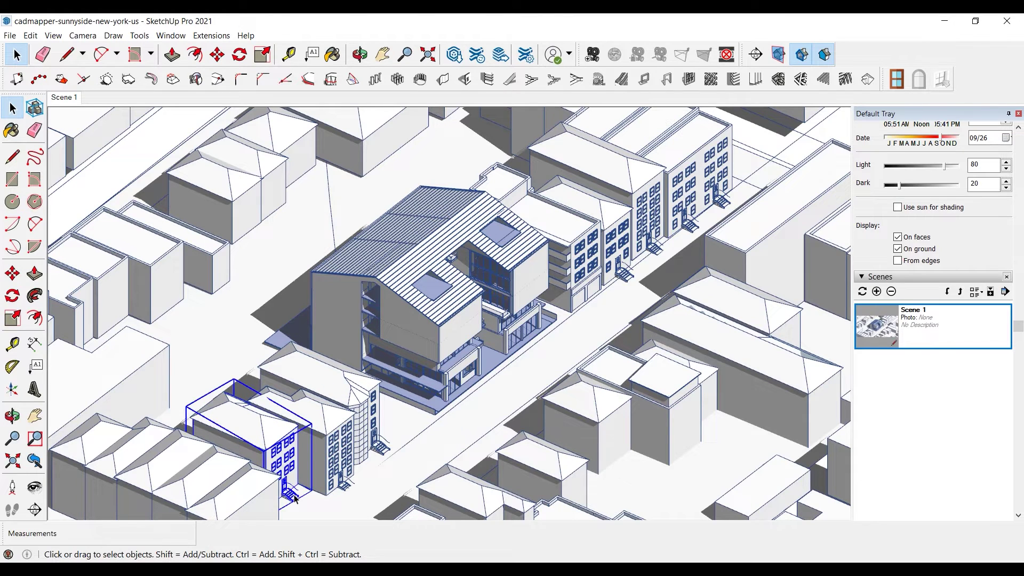
click(295, 499)
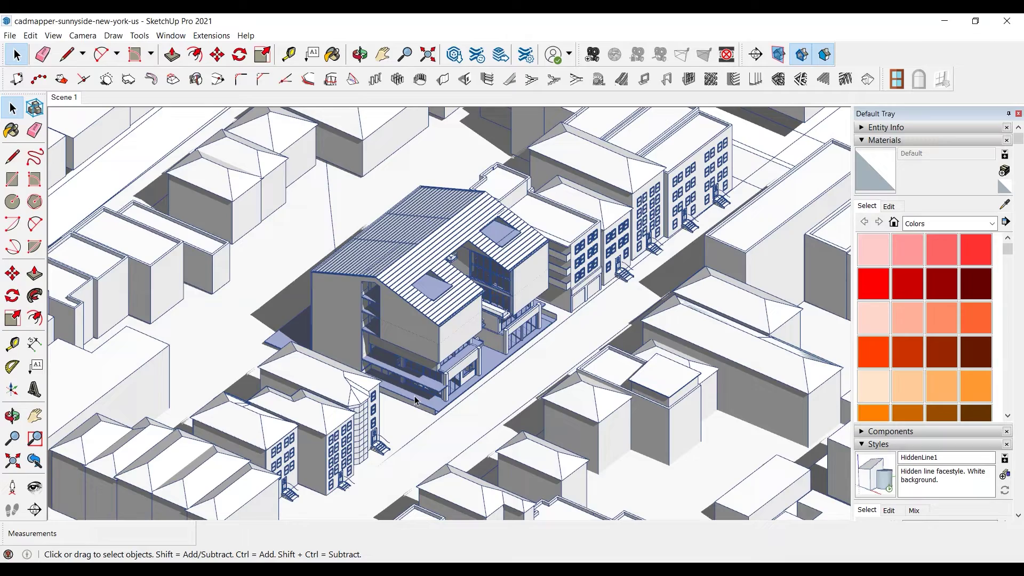
click(415, 400)
middle_drag(415, 400, 333, 320)
click(333, 320)
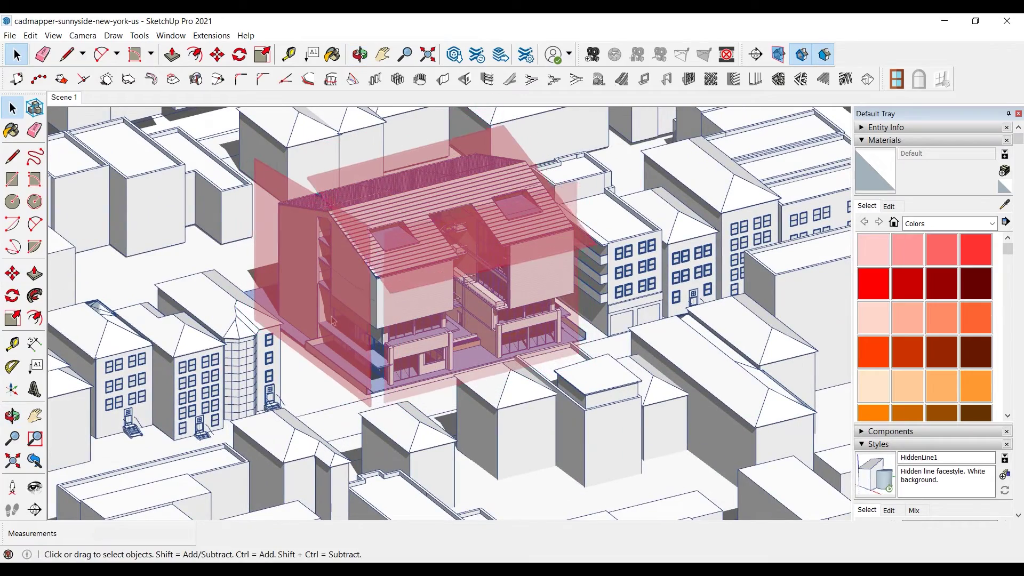
middle_drag(332, 320, 406, 324)
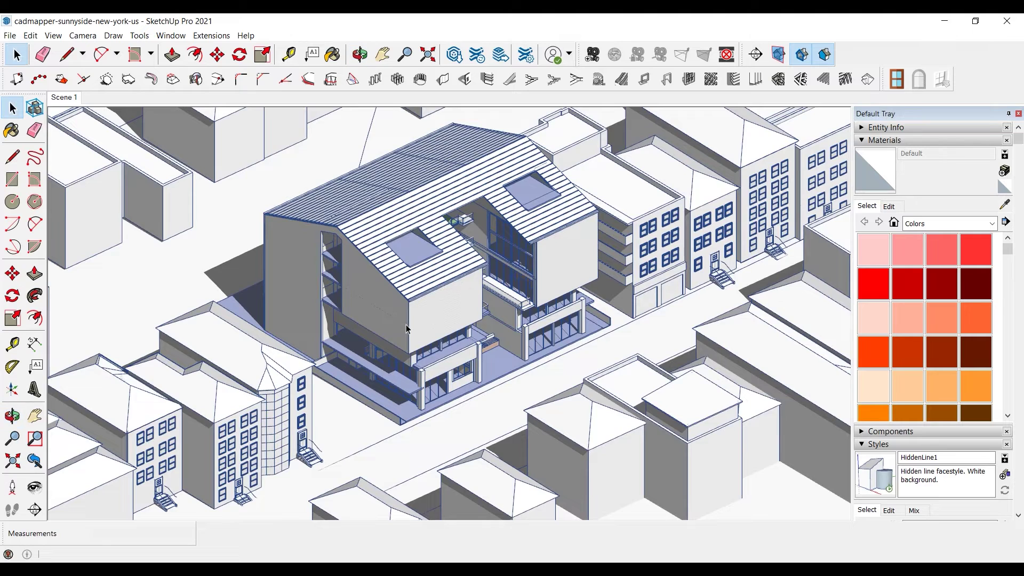
scroll(406, 324, up, 2)
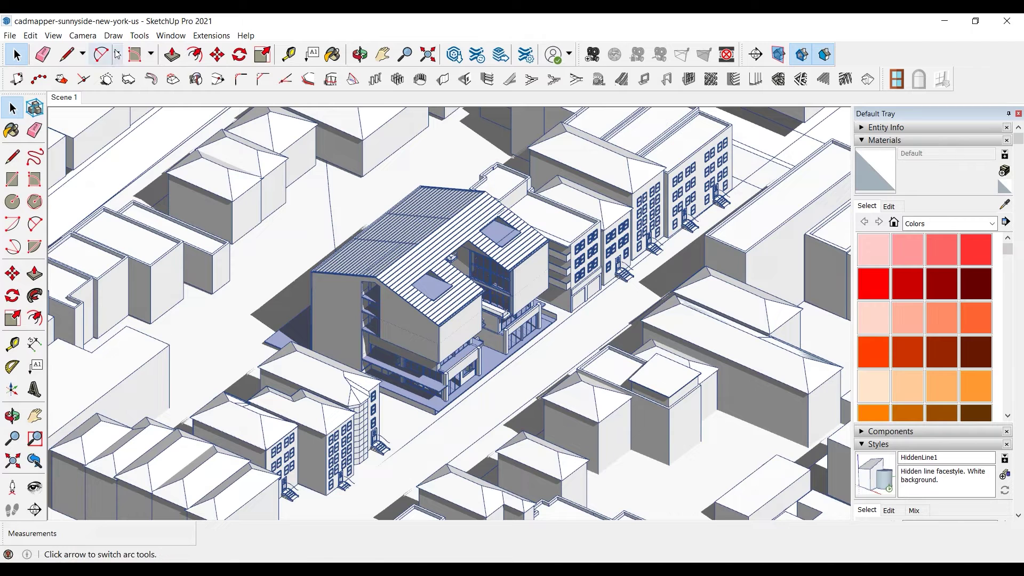
Step: Set the camera to the standard isometric view, frame the central building and add the view as Scene 2
click(53, 35)
mouse_move(79, 37)
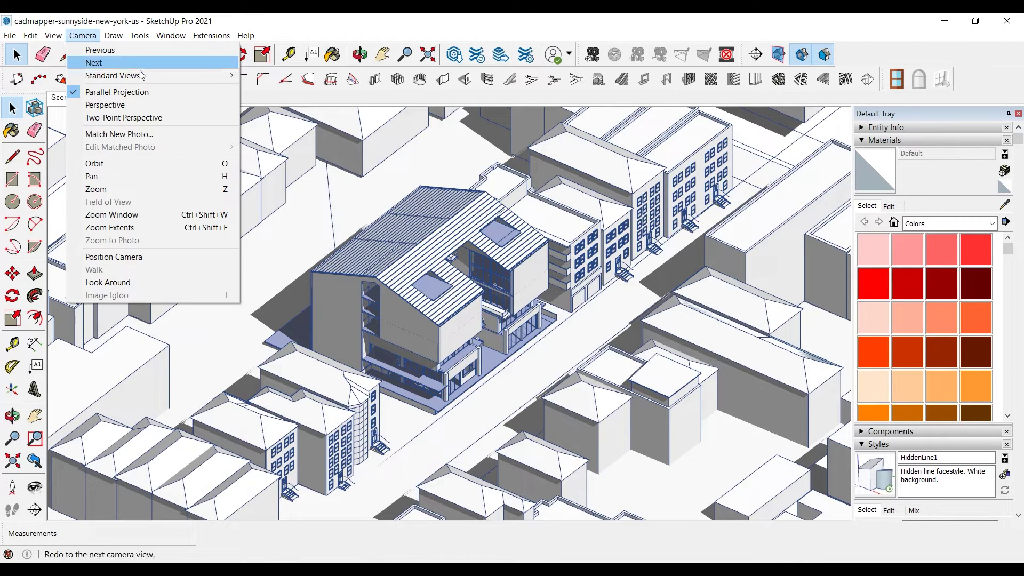
mouse_move(224, 75)
click(265, 155)
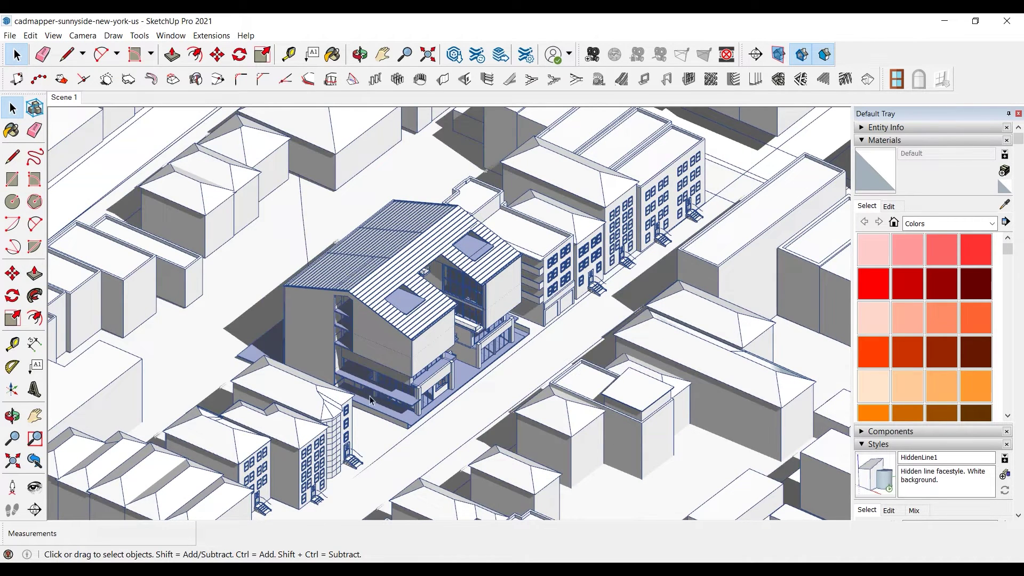
scroll(343, 411, up, 2)
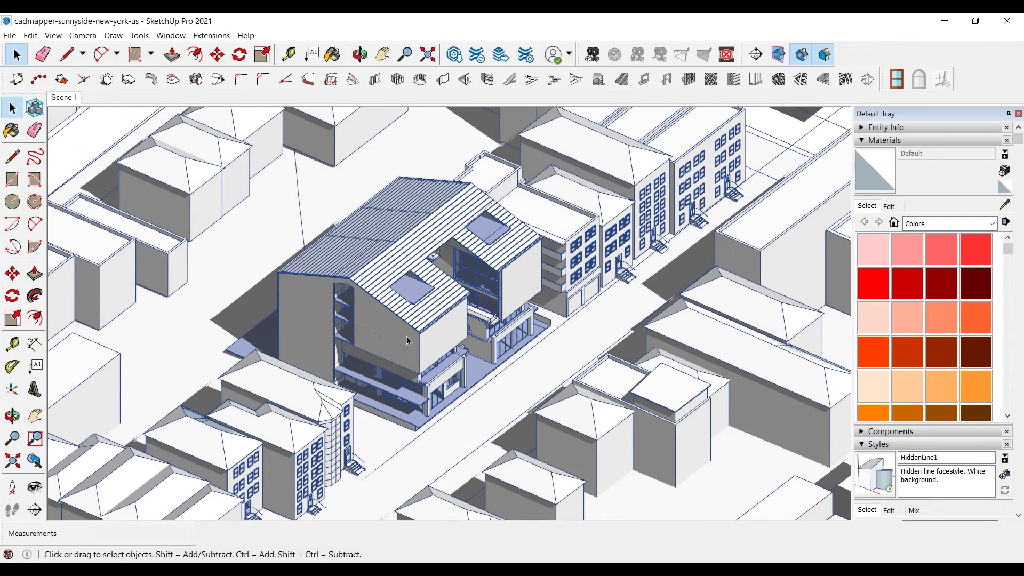
mouse_move(405, 339)
middle_down()
mouse_move(400, 327)
mouse_move(396, 336)
middle_up()
right_click(64, 98)
click(101, 132)
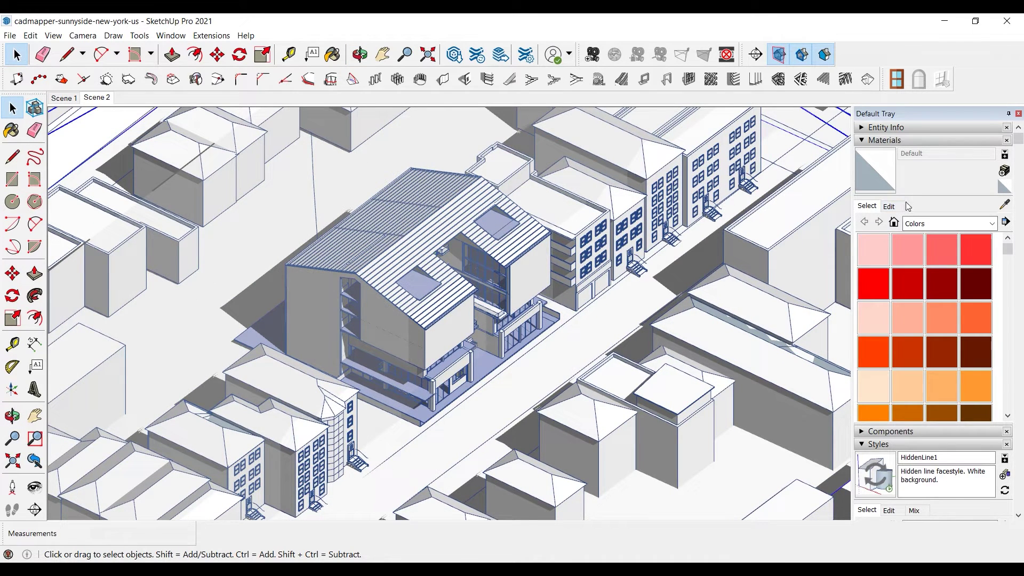
Step: Apply the HiddenLine style from the Default Styles collection to the new scene
click(873, 140)
click(888, 232)
click(867, 232)
click(948, 249)
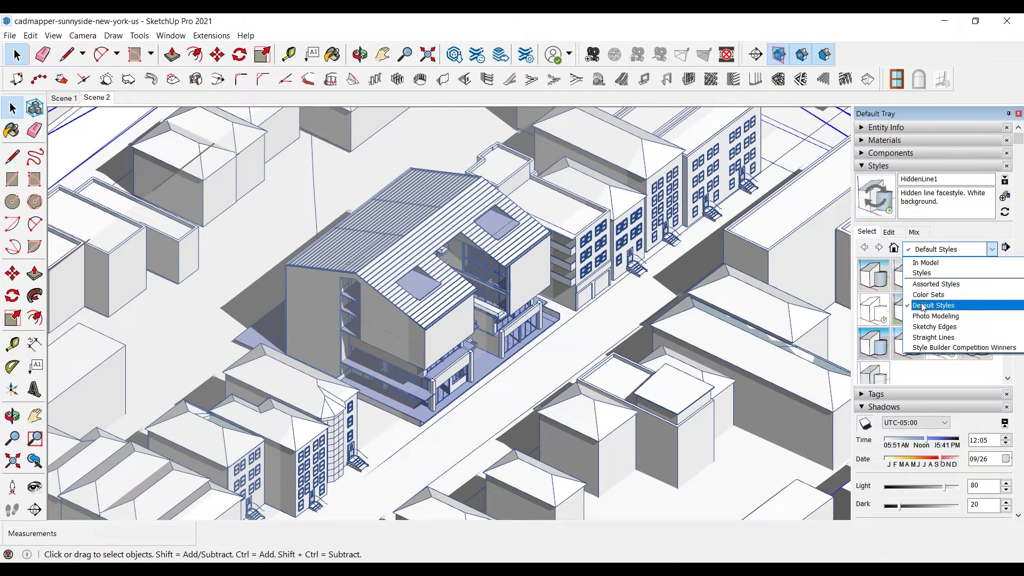
click(870, 307)
click(871, 308)
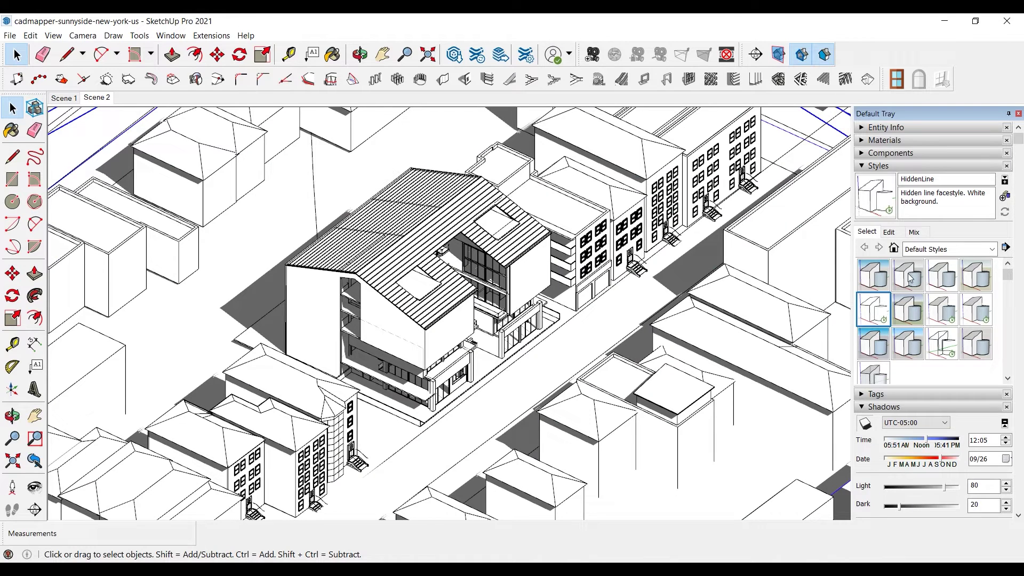
Step: Turn off dashes in the style's edge settings and set the edge colour to blue
click(898, 233)
click(869, 367)
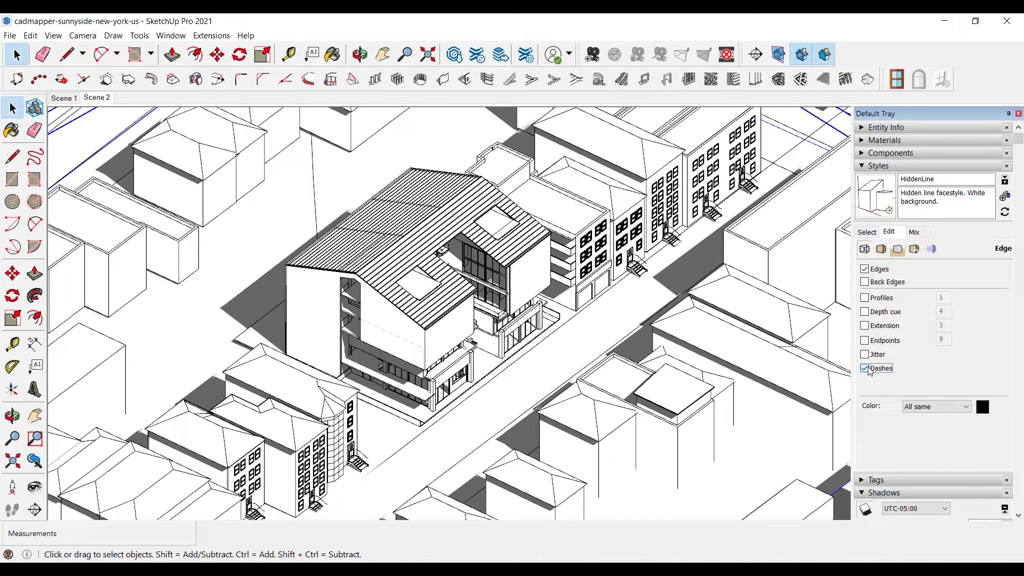
click(982, 406)
drag(505, 289, 497, 300)
click(549, 283)
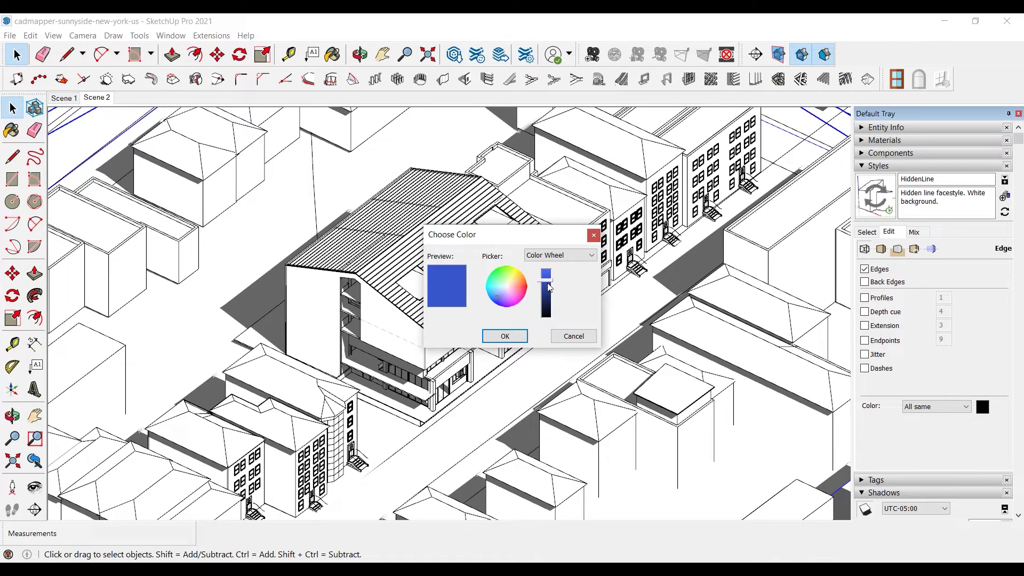
click(505, 336)
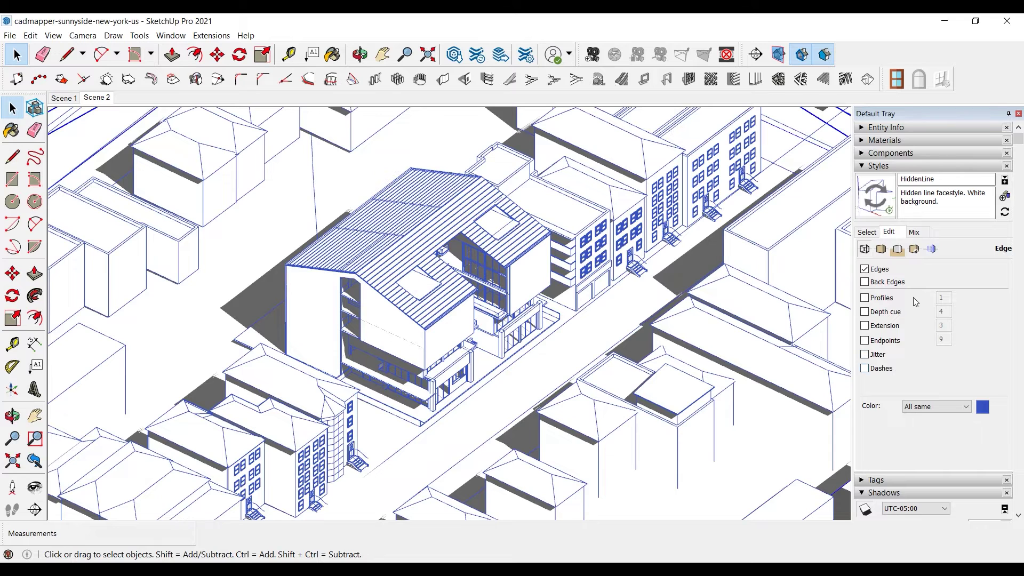
Step: Set the shadow time to 13:58, the date to 08/12 and the dark value to 38
click(864, 166)
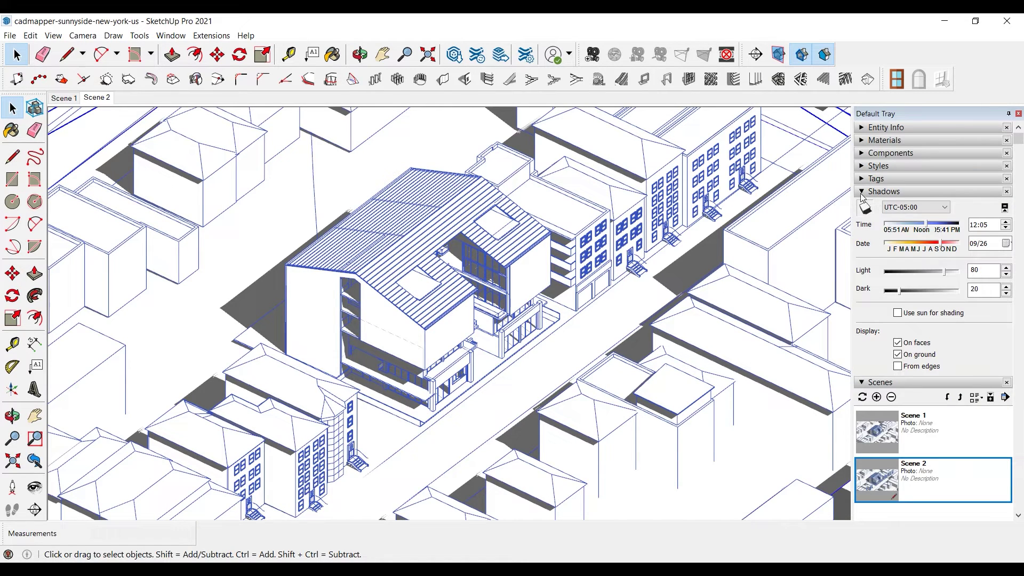
mouse_move(931, 231)
mouse_down()
mouse_move(940, 228)
mouse_move(931, 245)
mouse_up()
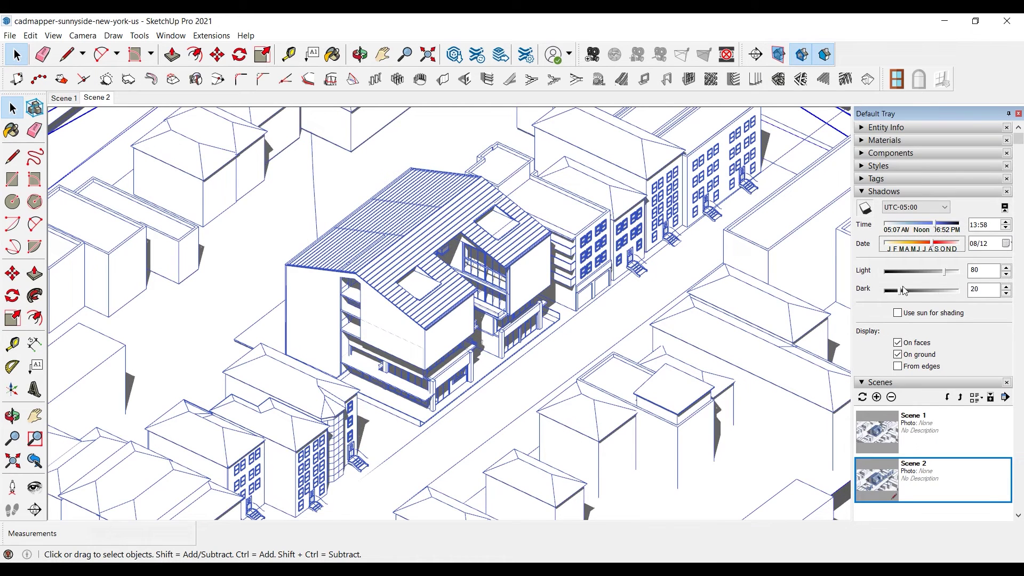
drag(903, 290, 914, 293)
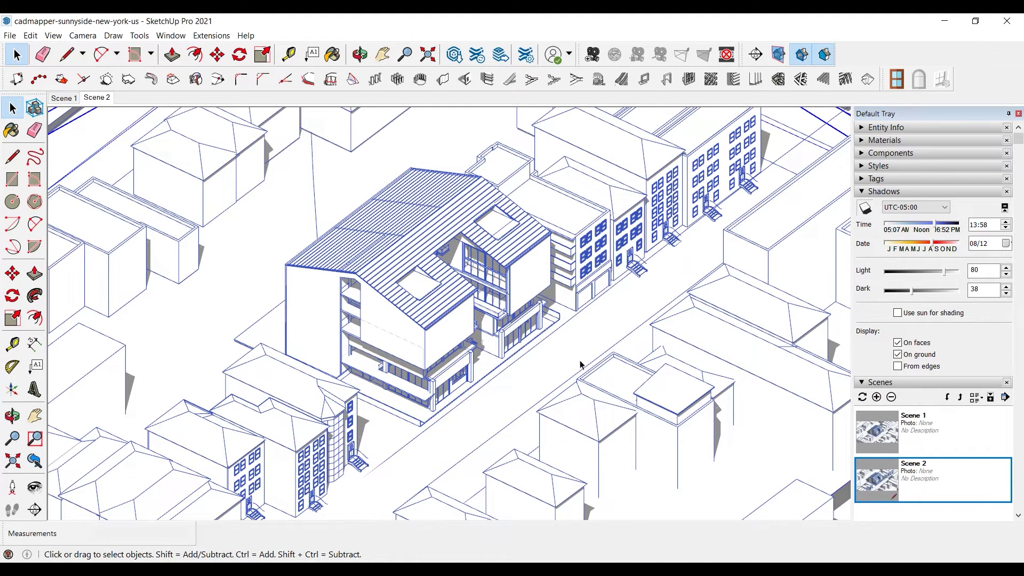
Step: Place a section plane on the gabled side wall of the central building
right_click(860, 59)
click(897, 293)
click(755, 54)
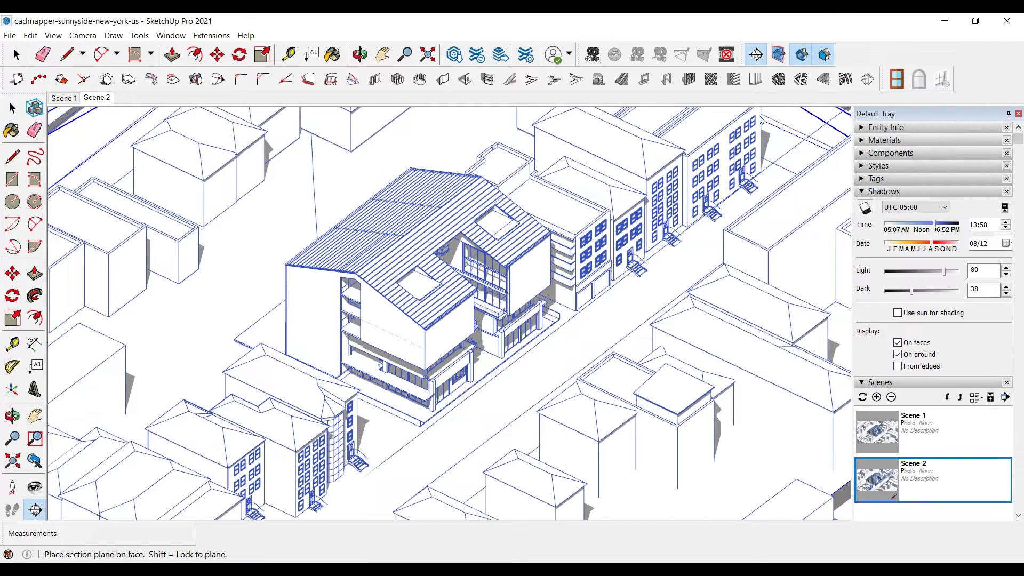
click(381, 327)
click(599, 347)
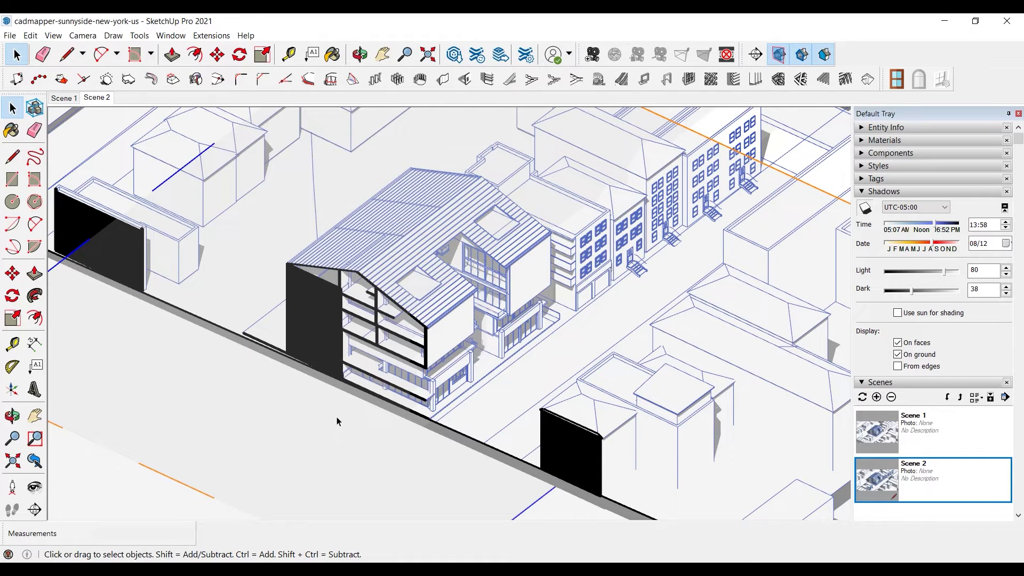
Step: Move the section plane about 0.15 m into the central building so it cuts through the floors
click(349, 316)
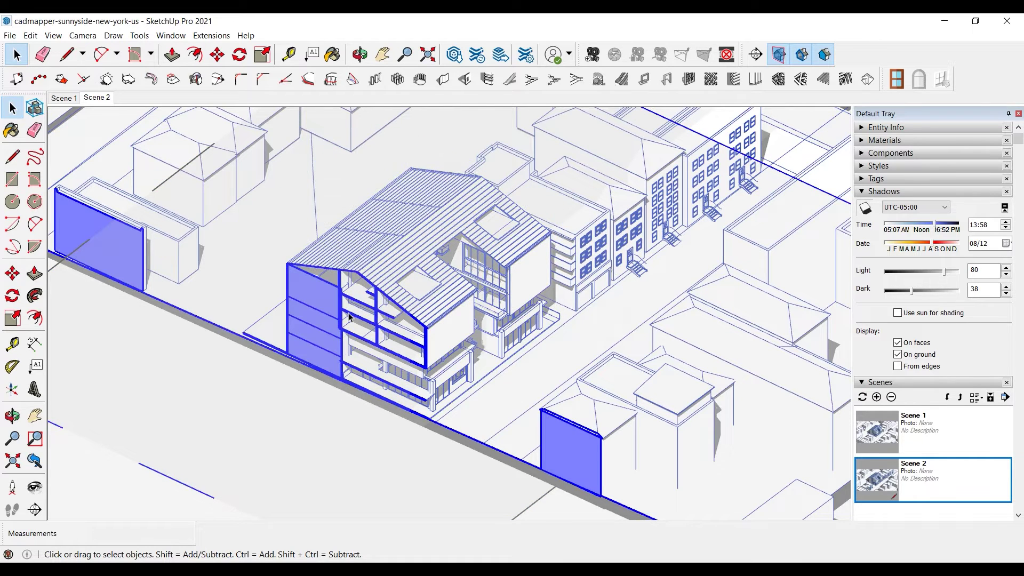
click(12, 273)
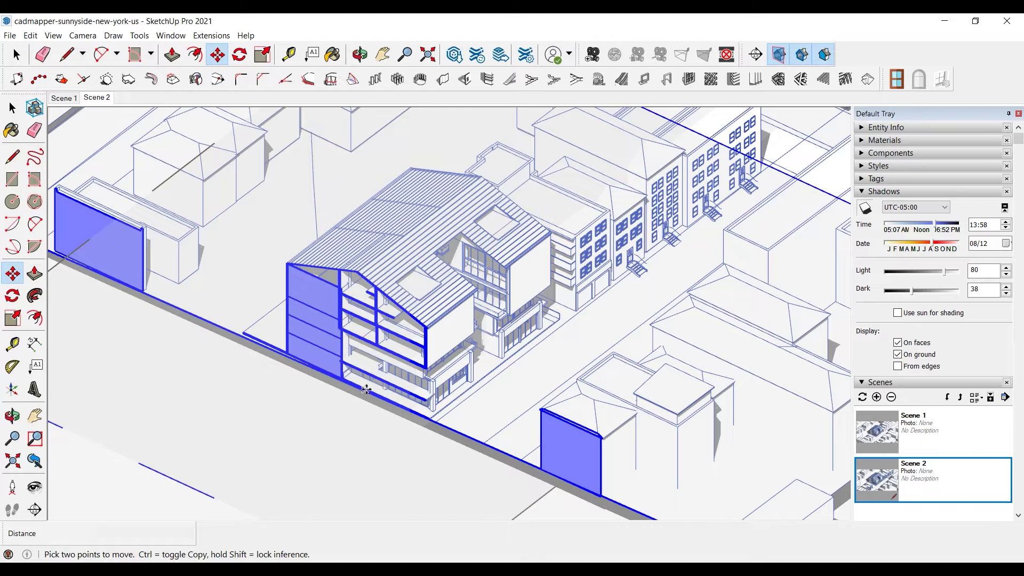
click(366, 389)
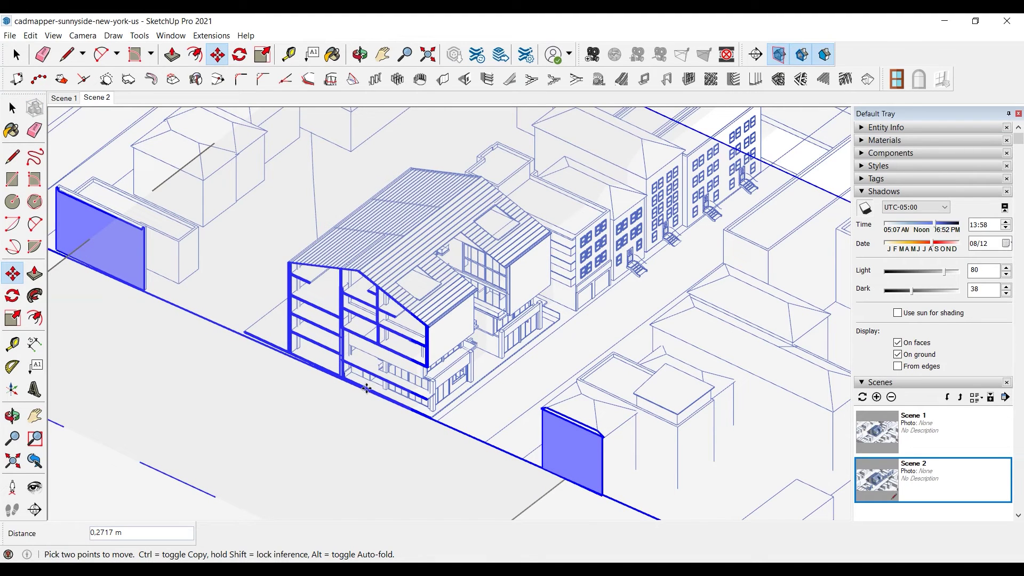
click(367, 389)
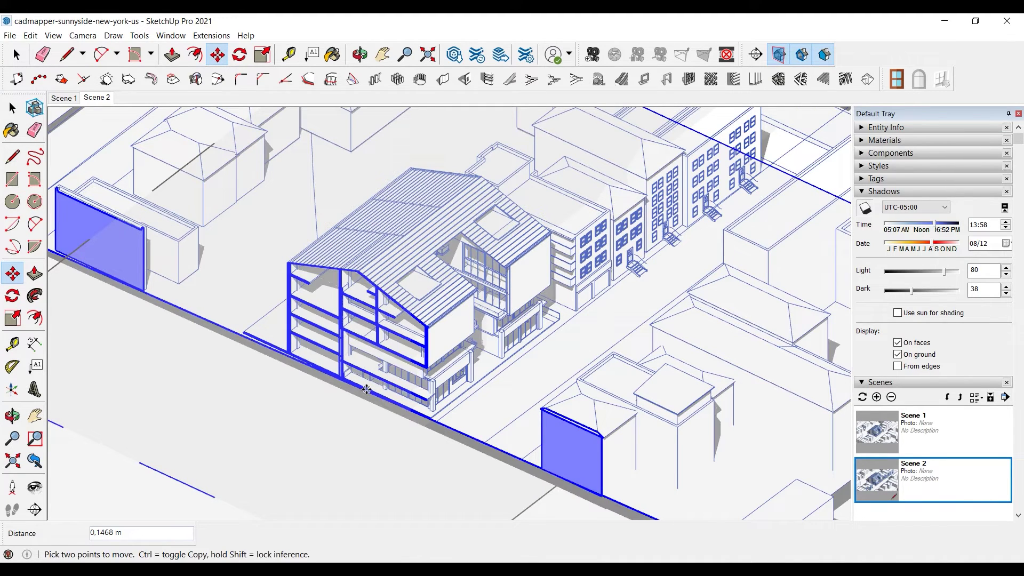
Step: Hide the section plane and update Scene 2, saving the style changes as a new style
click(778, 54)
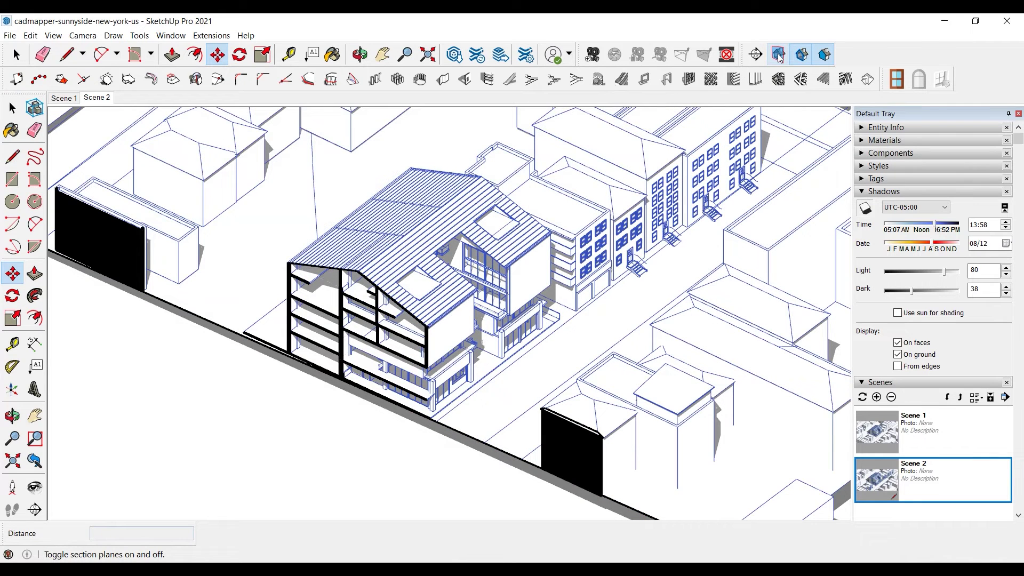
key(space)
right_click(102, 98)
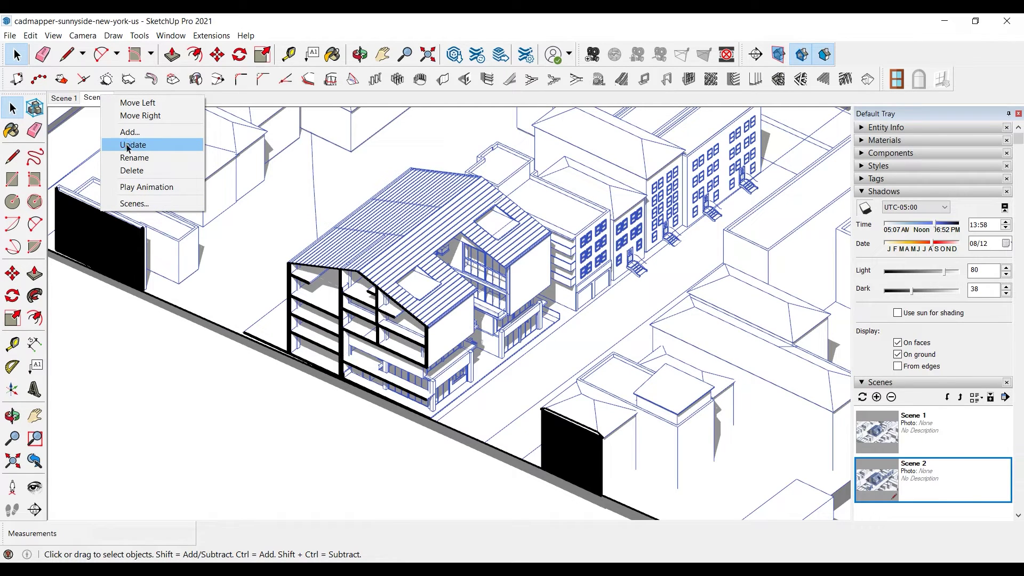
click(129, 149)
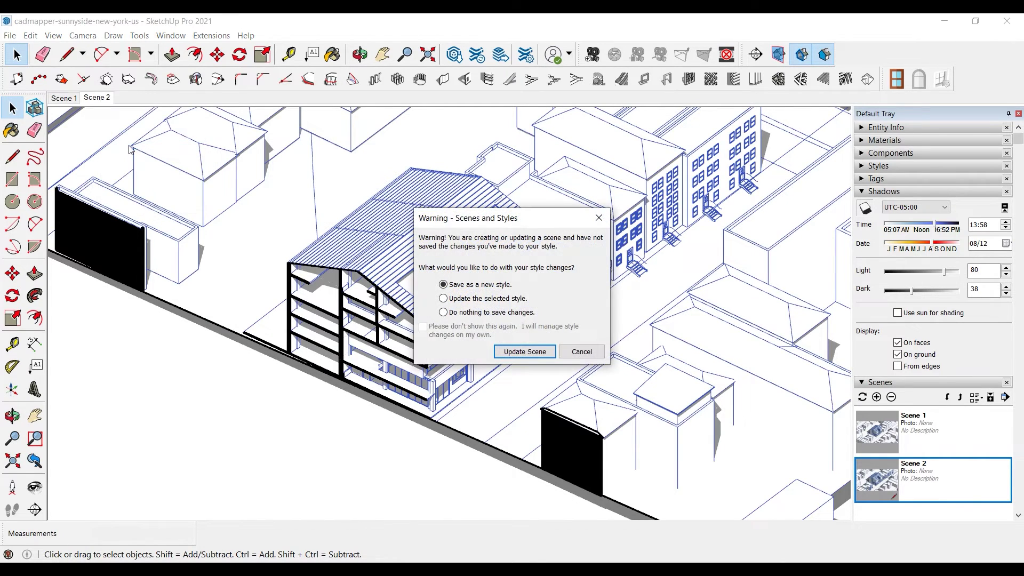
click(524, 352)
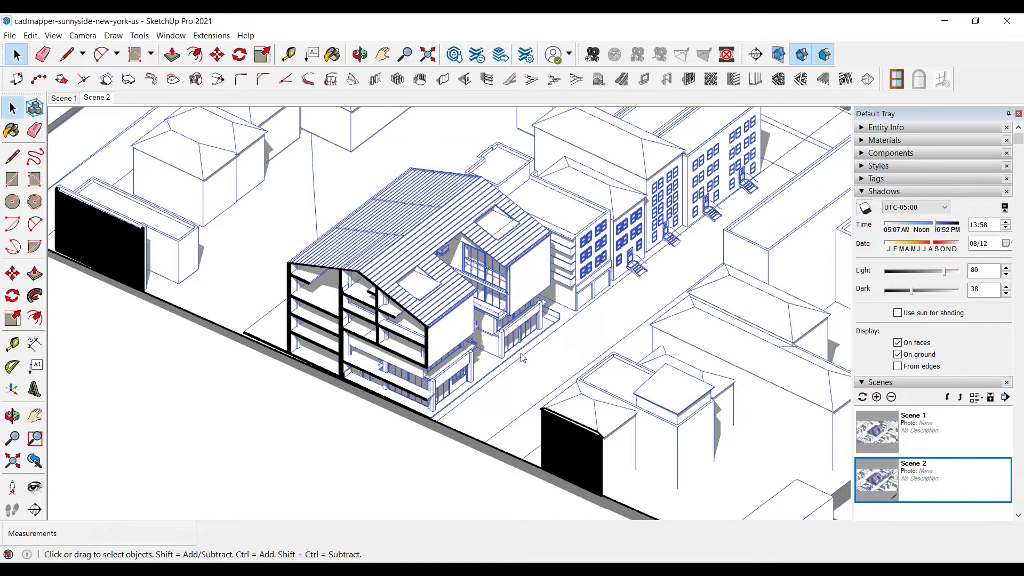
Step: Save the model and send it to LayOut using the plain-paper A3 Landscape template
click(9, 35)
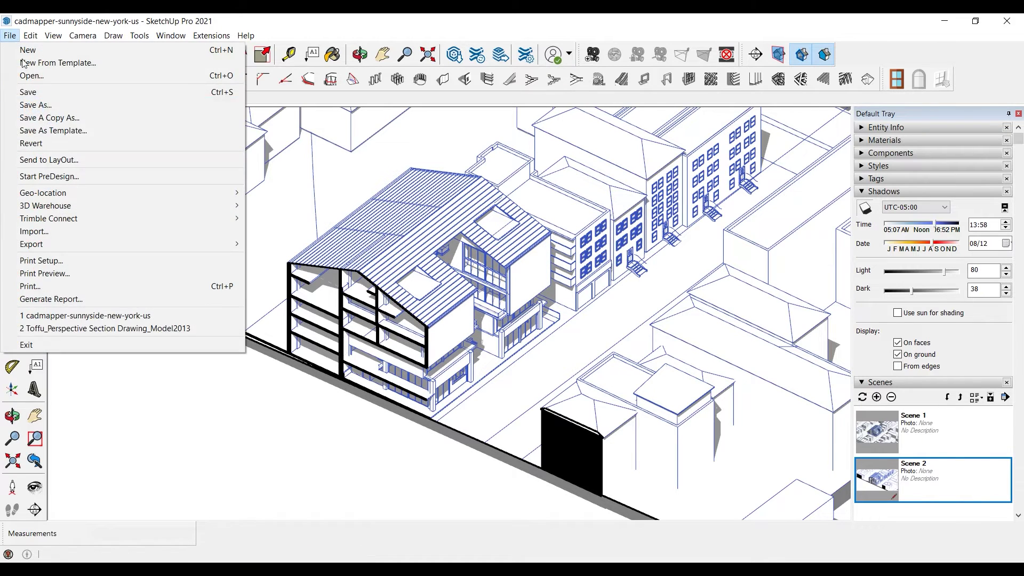
click(30, 94)
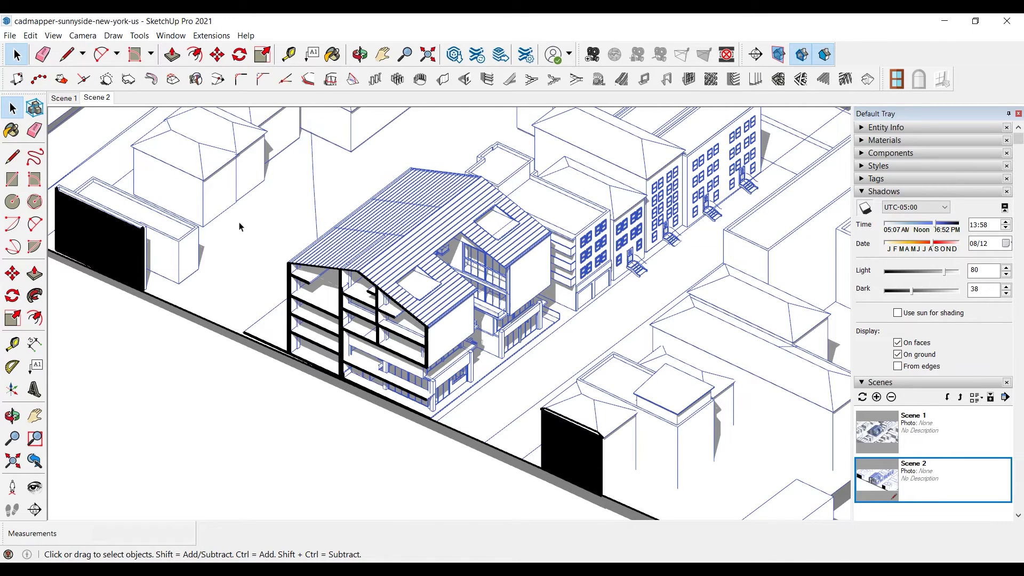
click(10, 35)
click(67, 160)
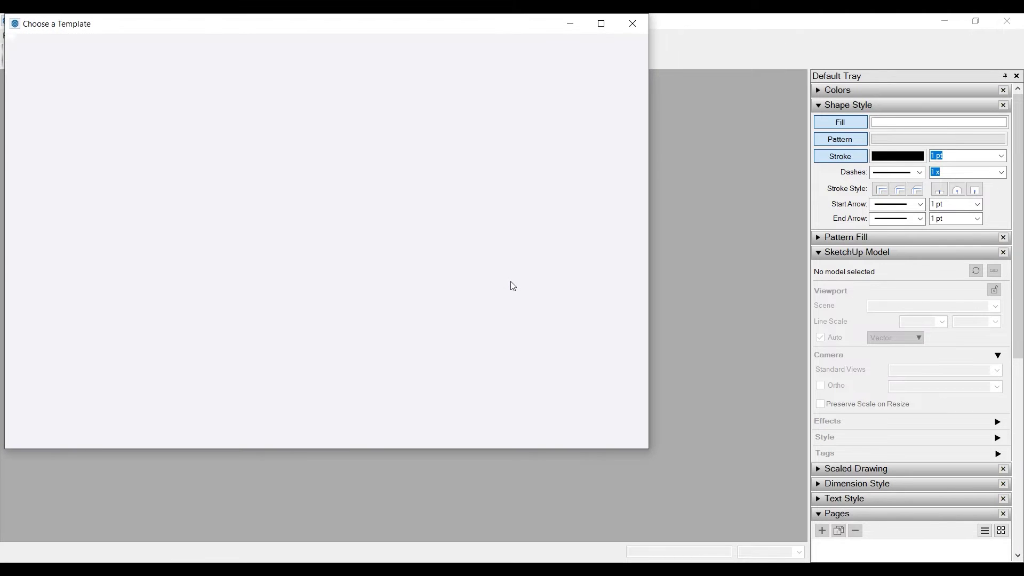
scroll(218, 379, down, 2)
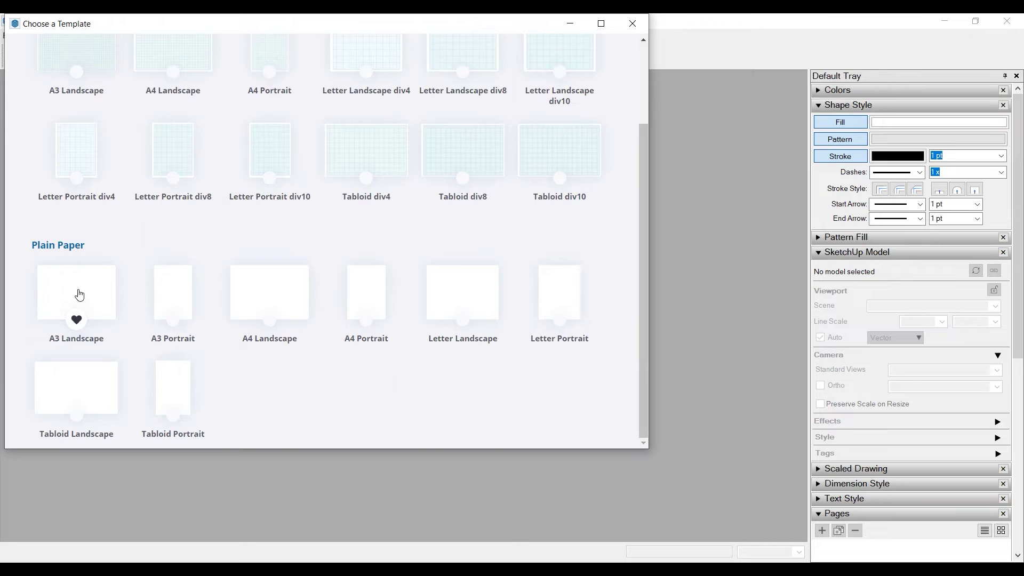
click(78, 293)
Step: Set the model viewport's rendering mode to Hybrid on the sheet
click(359, 267)
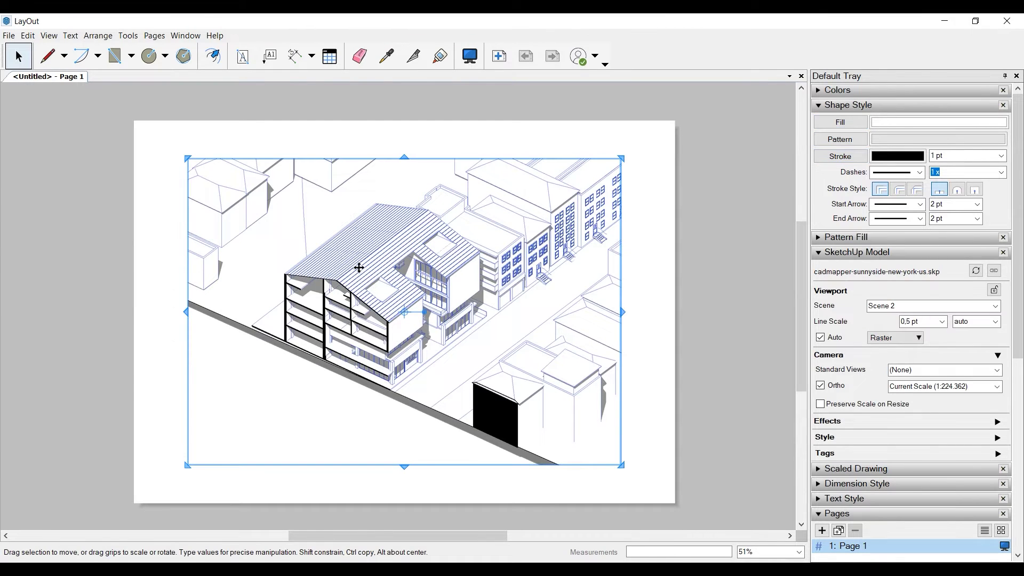
click(901, 338)
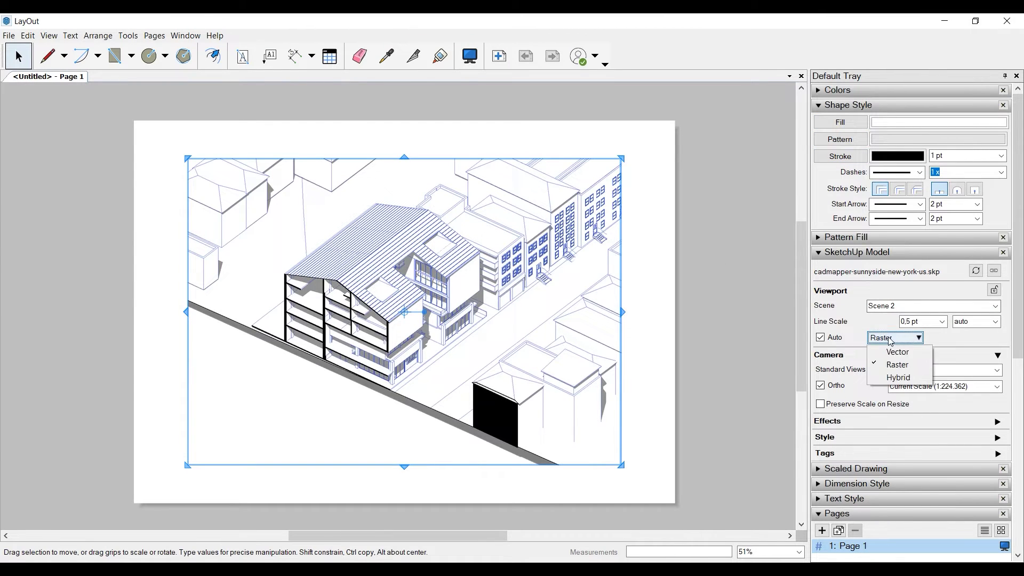
click(897, 378)
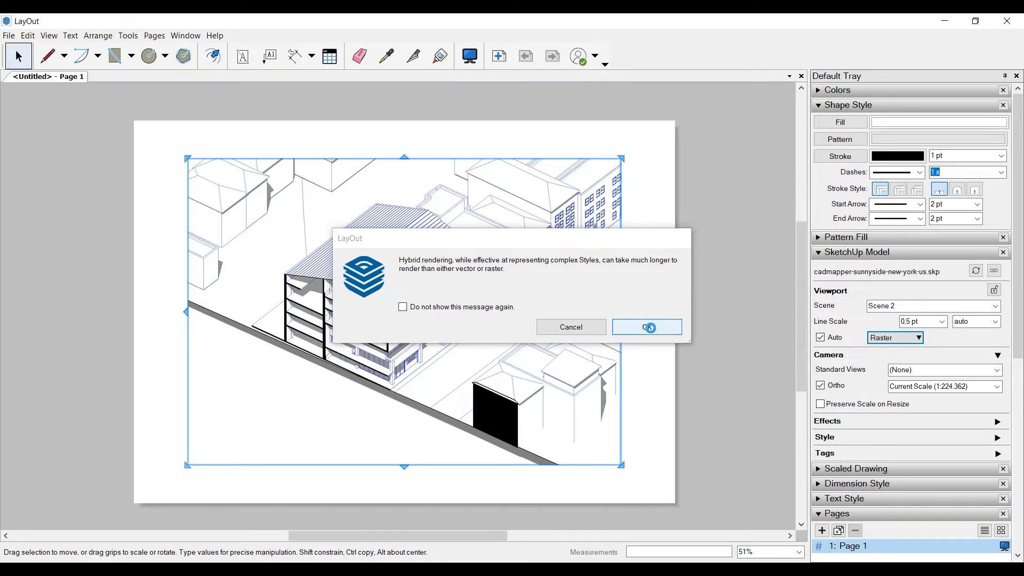
click(648, 327)
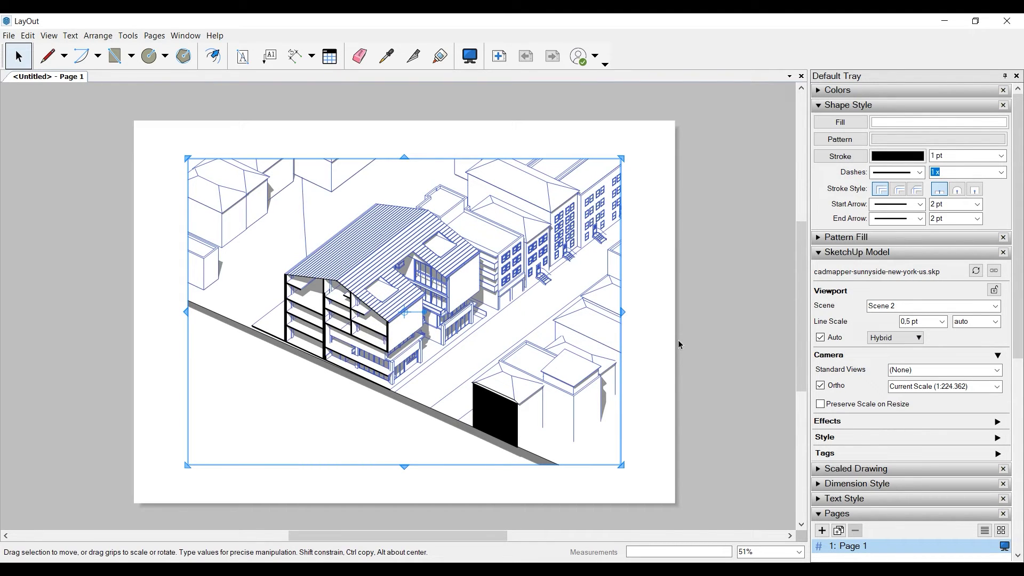
click(645, 171)
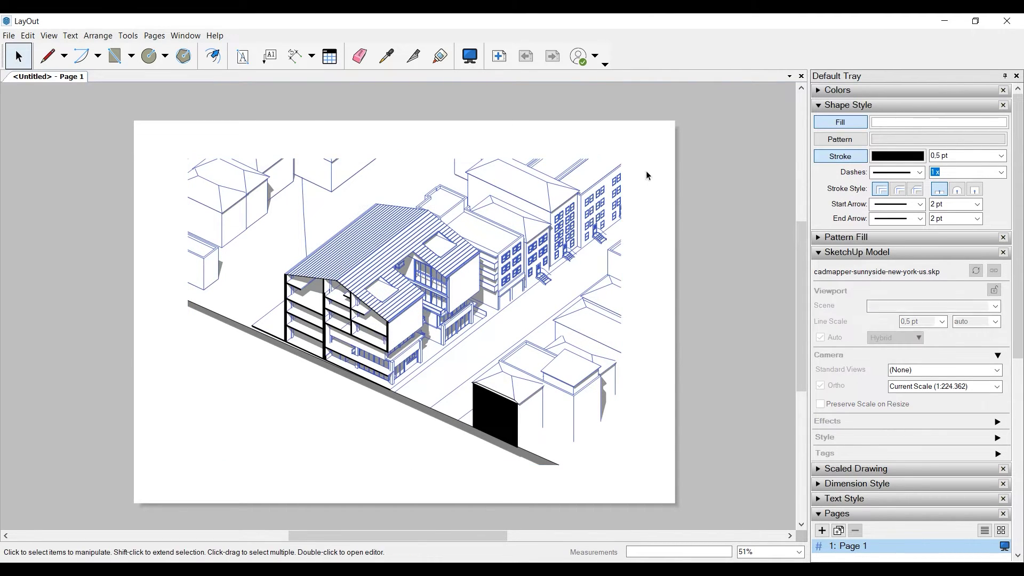
Step: Export the sheet as the PDF file videosection1.pdf with medium output resolution
click(9, 35)
mouse_move(38, 239)
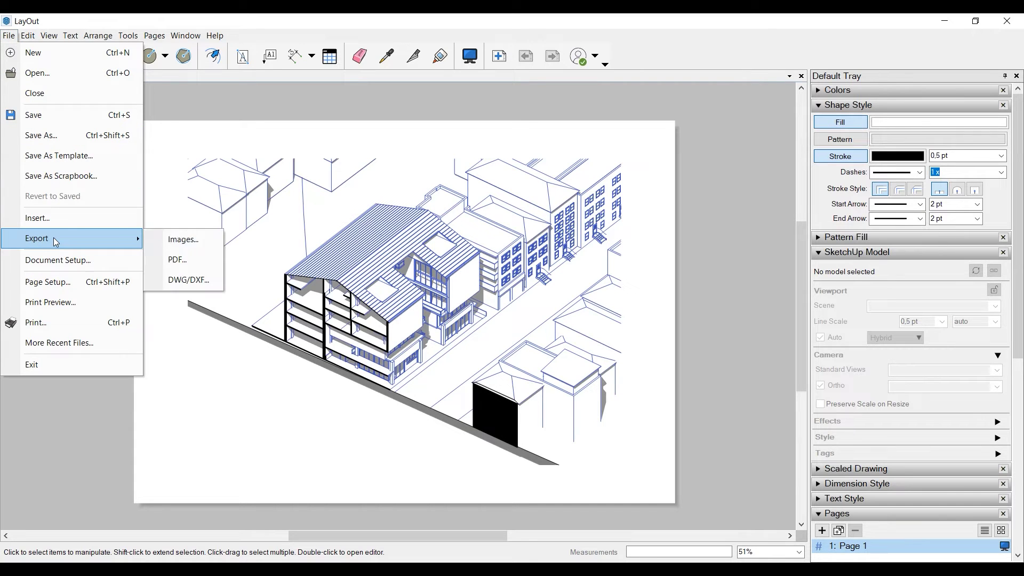
click(189, 261)
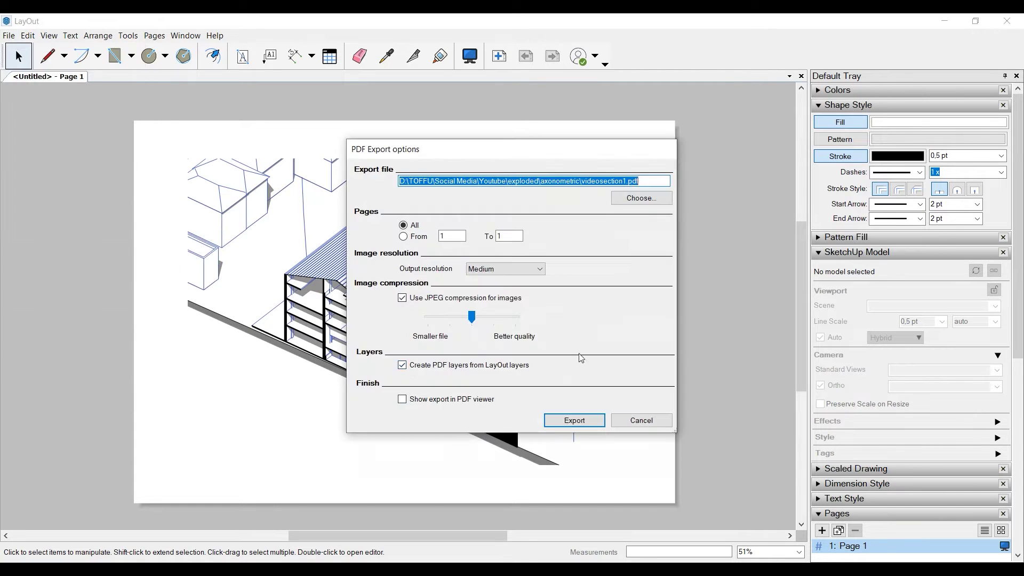
click(569, 422)
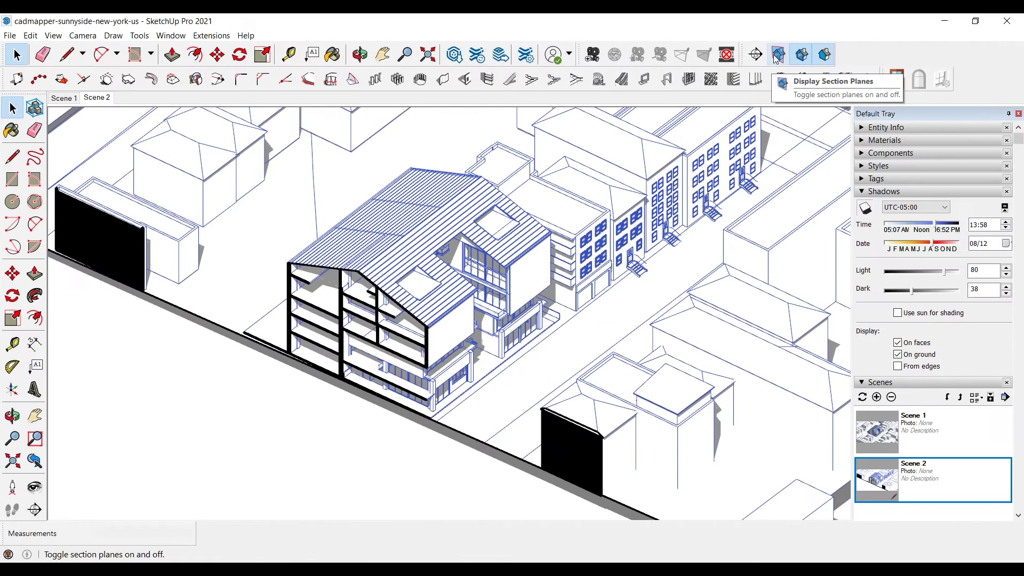
Step: In SketchUp, display the section planes and delete the vertical one cutting through the central building's gabled side
click(776, 58)
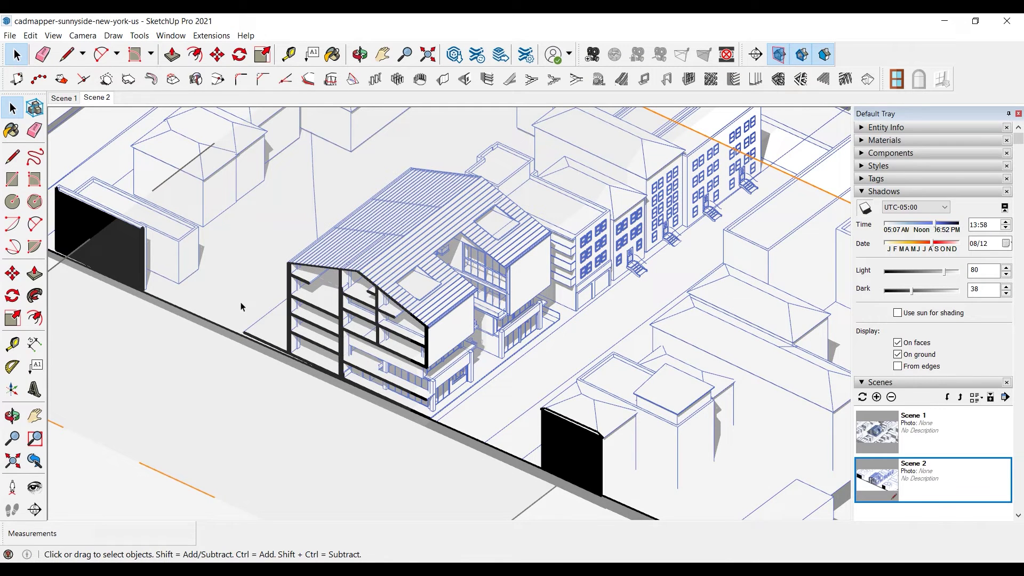
click(342, 352)
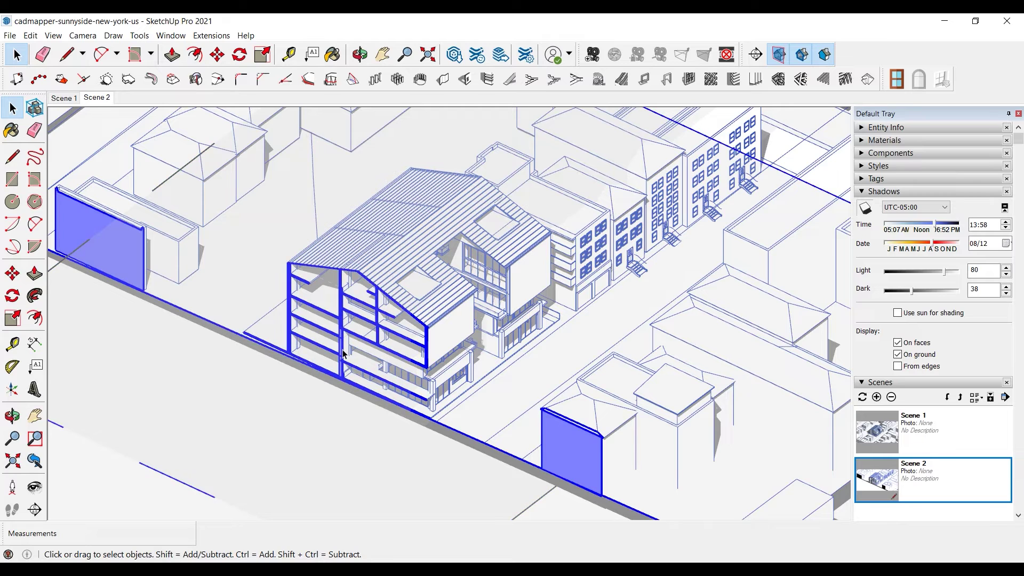
key(Delete)
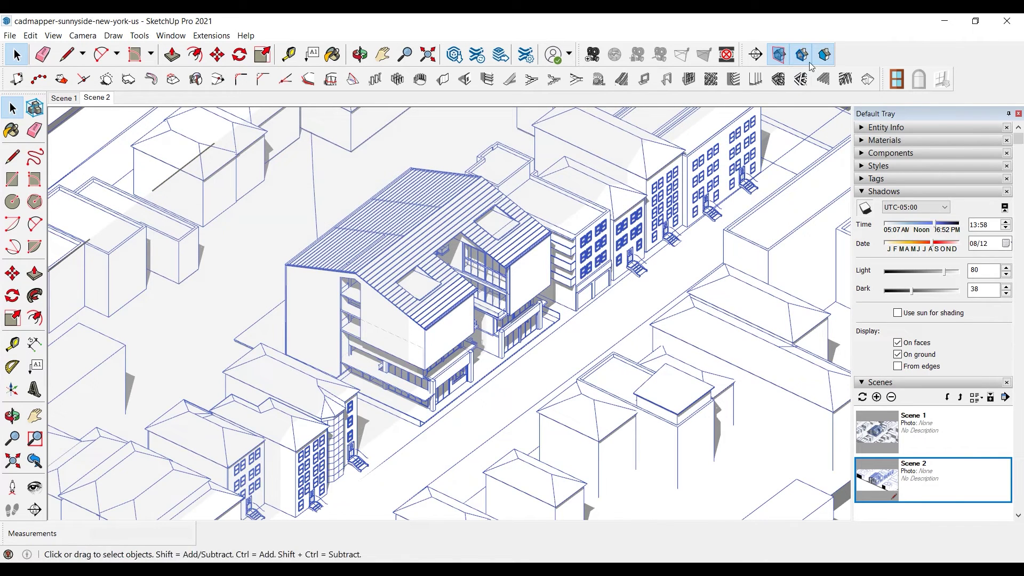
Step: Place a new section plane on the sloped roof of the central building
click(755, 54)
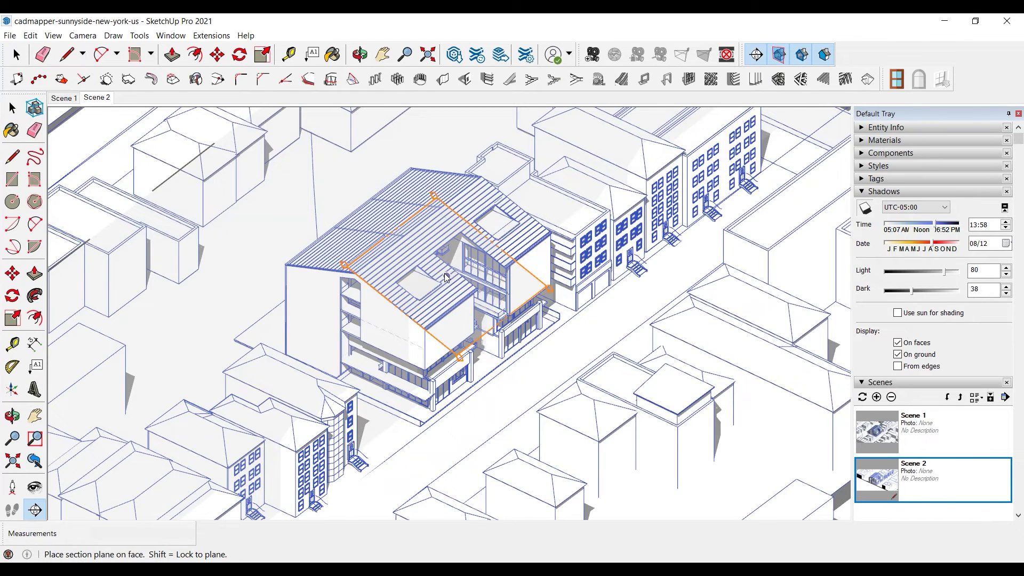
click(447, 277)
click(600, 346)
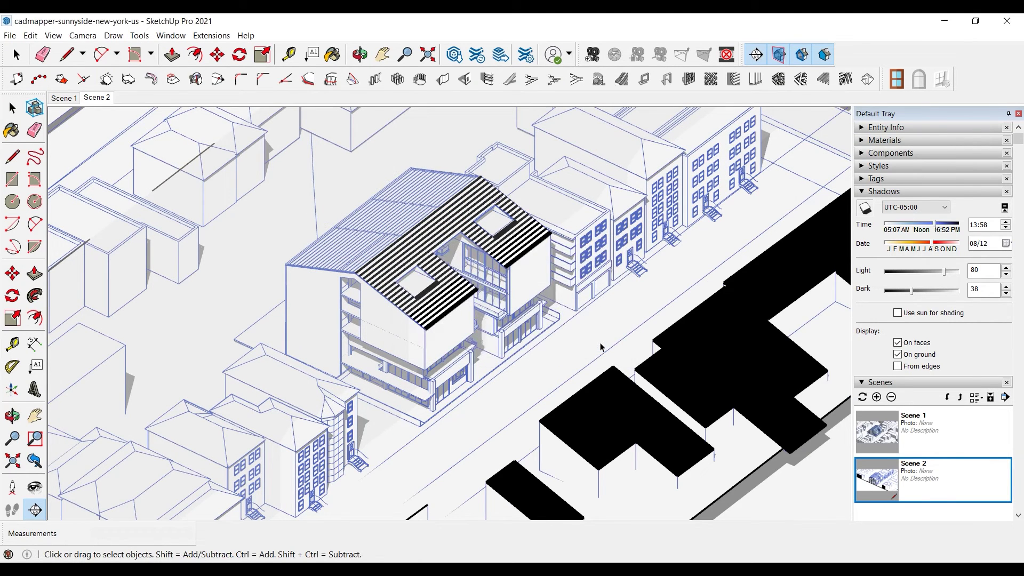
Step: Move the roof section plane about 2.03 m down into the central building so it cuts through the upper rooms
click(534, 247)
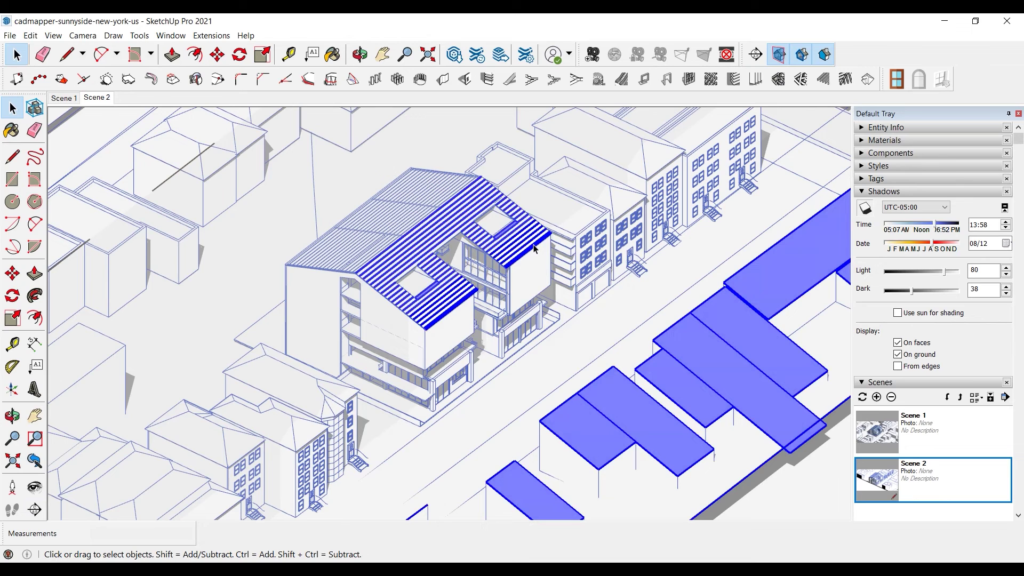
click(12, 273)
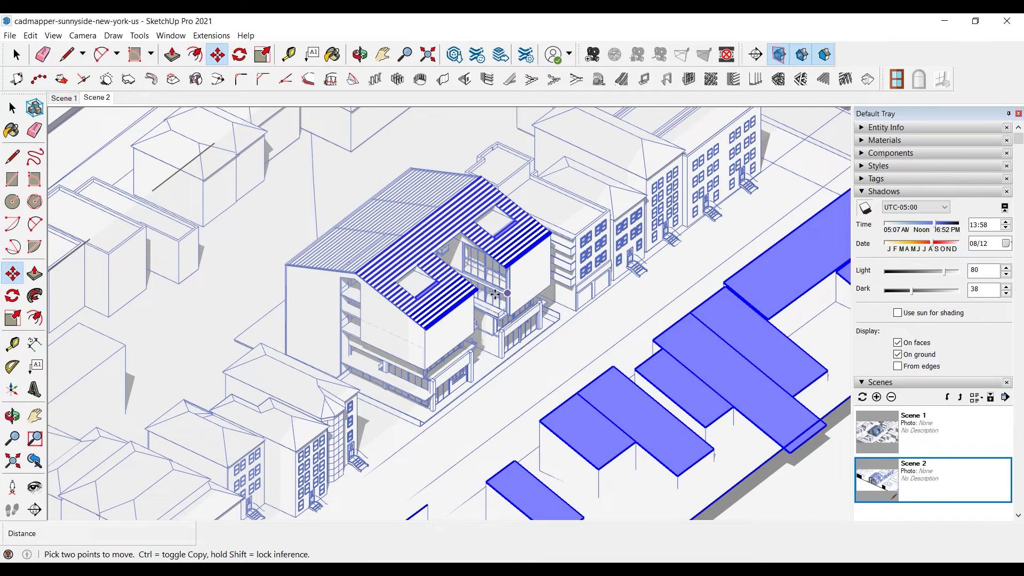
click(462, 303)
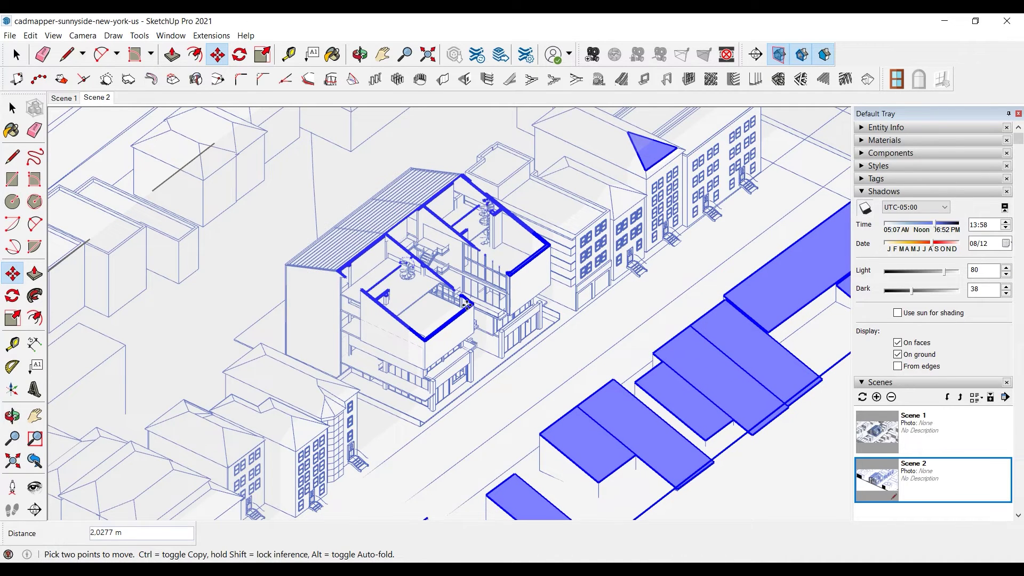
click(466, 304)
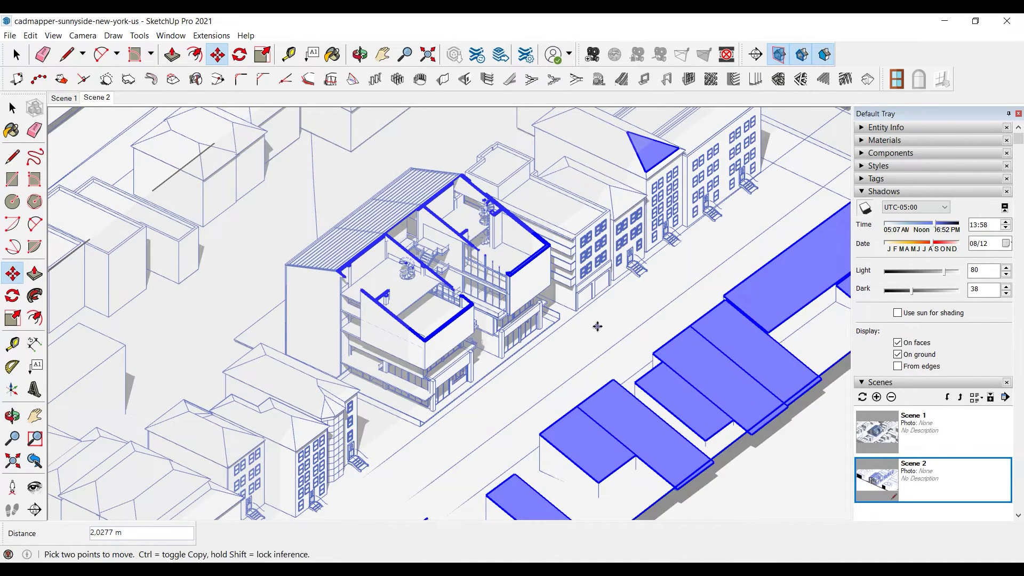
click(12, 107)
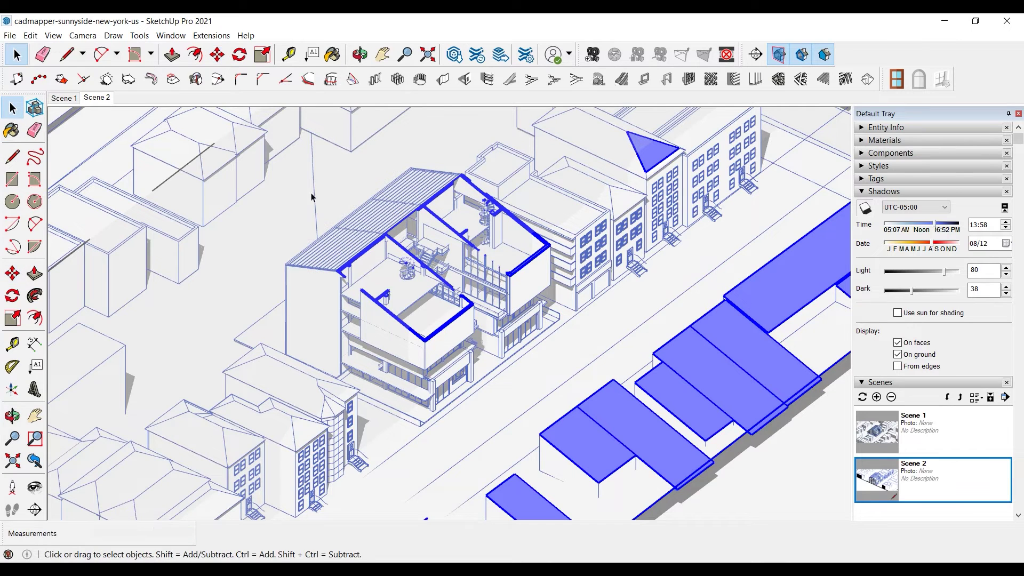
Step: Hide the section planes and update Scene 2 with the sloped roof cut
click(780, 58)
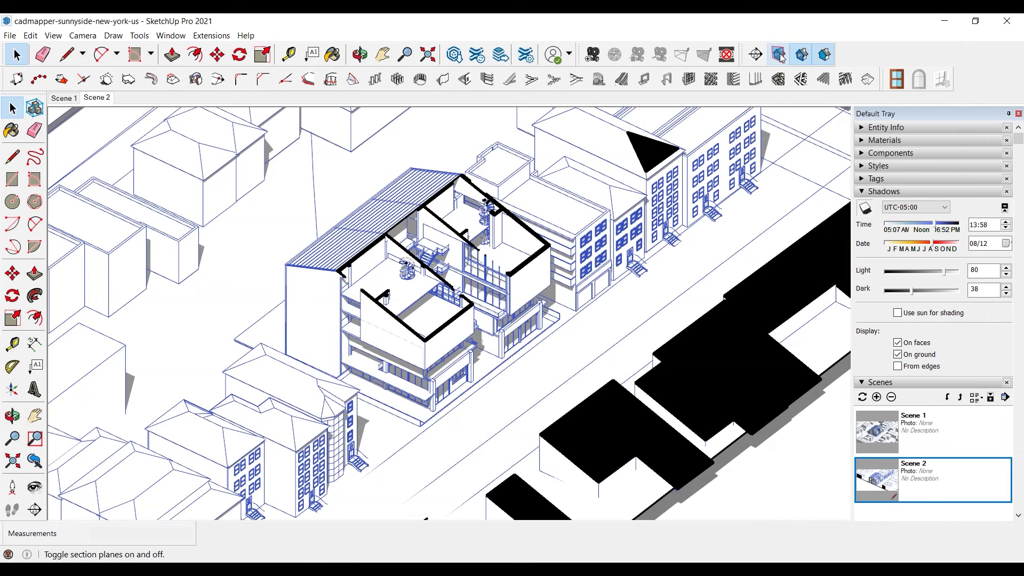
click(551, 361)
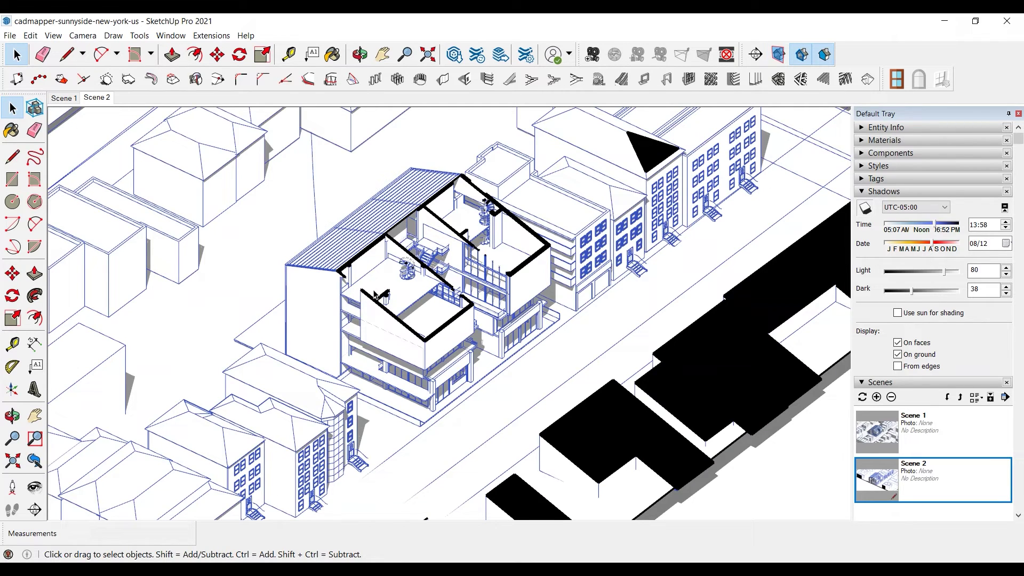
right_click(93, 97)
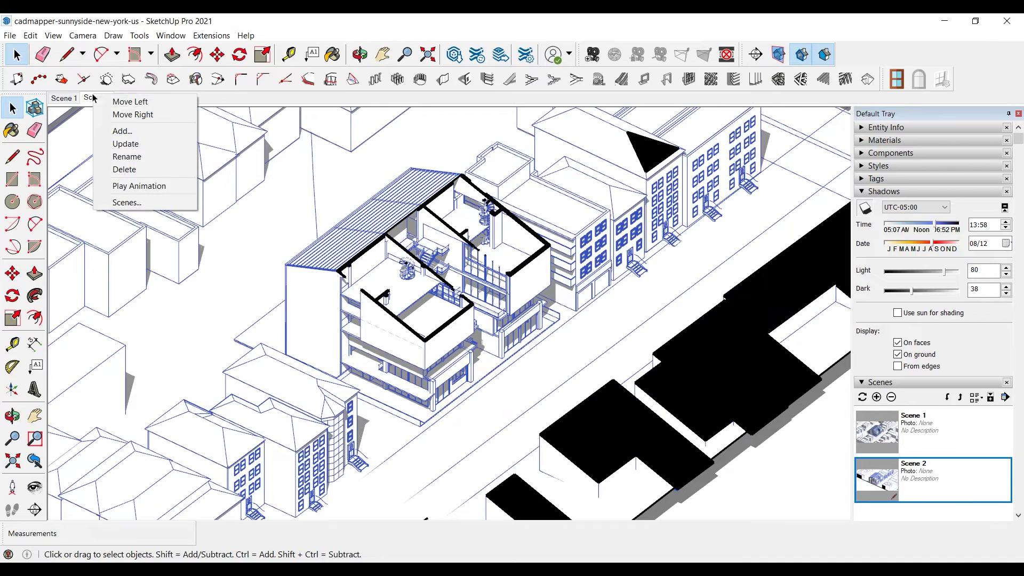
click(120, 142)
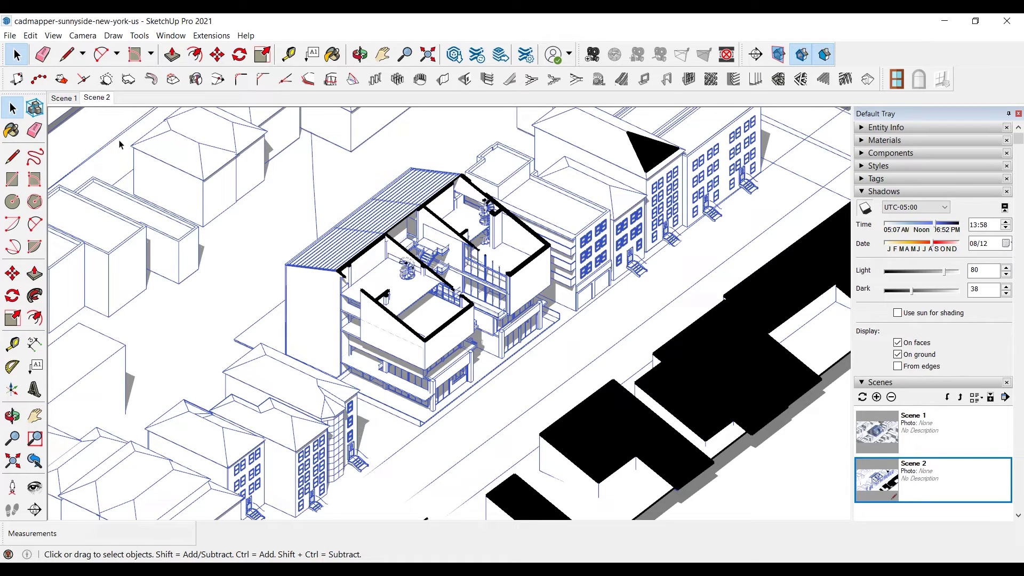
Step: Save the model, switch to LayOut and update the viewport's model reference
click(10, 35)
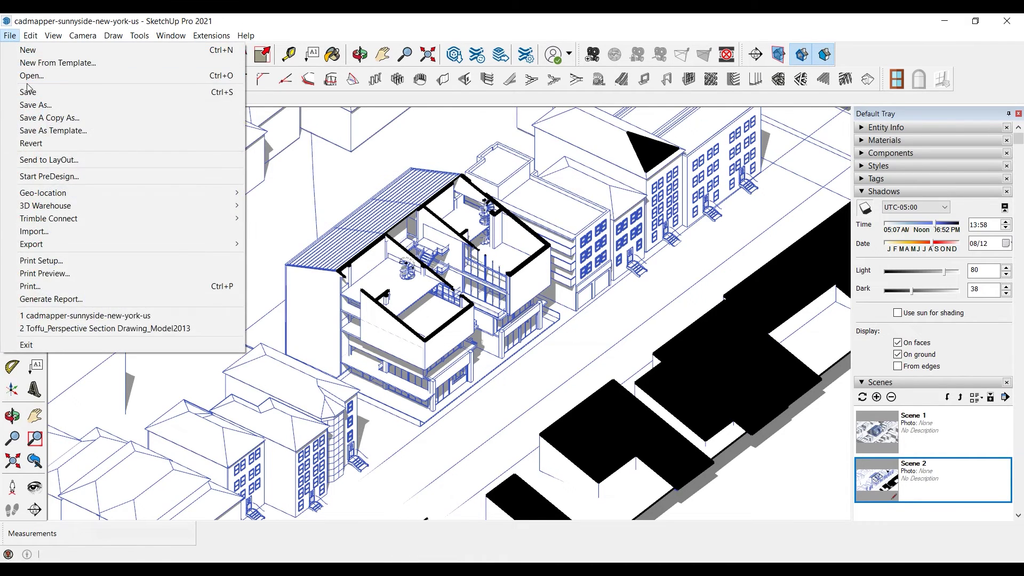
click(23, 87)
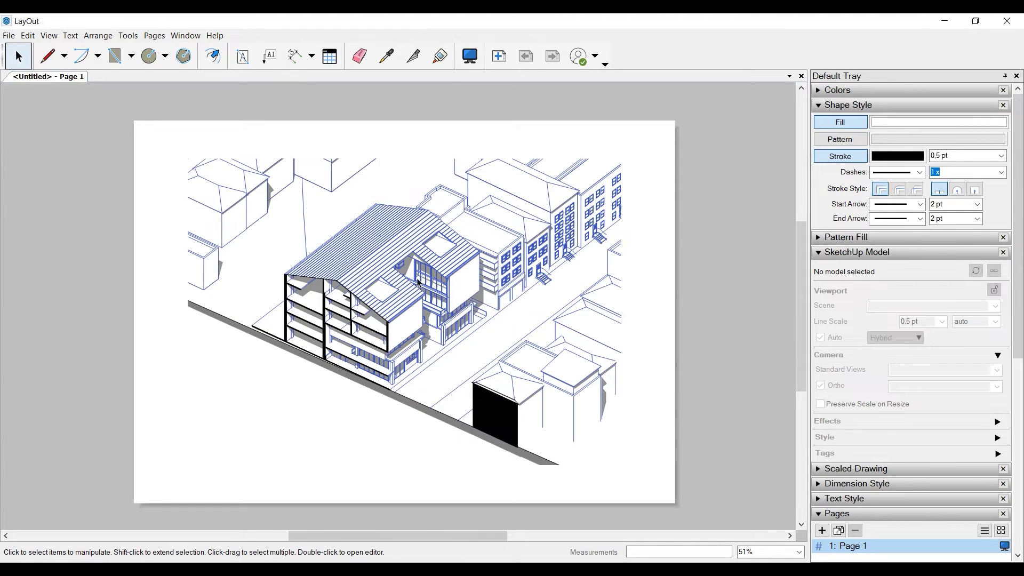
click(418, 282)
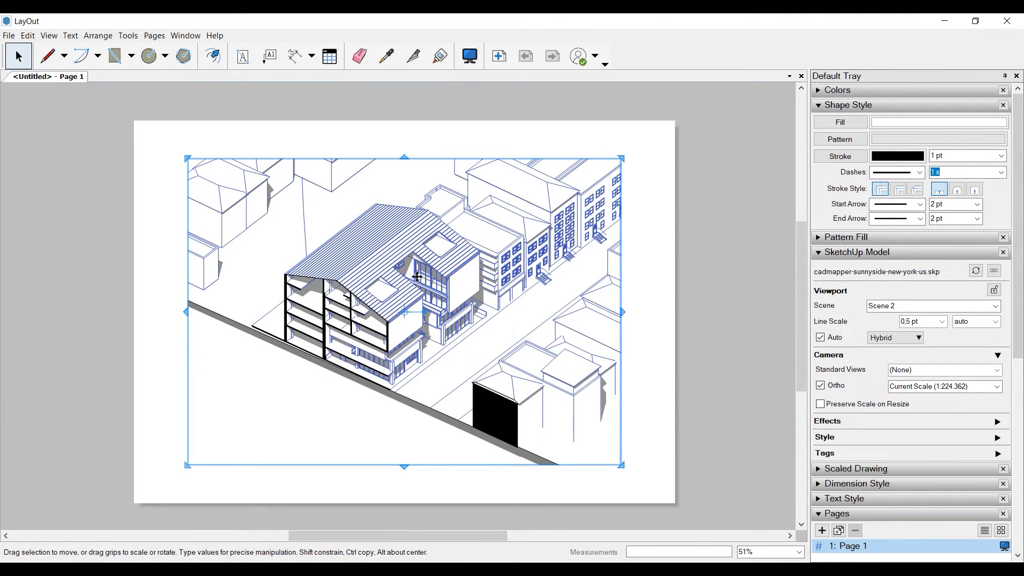
right_click(418, 281)
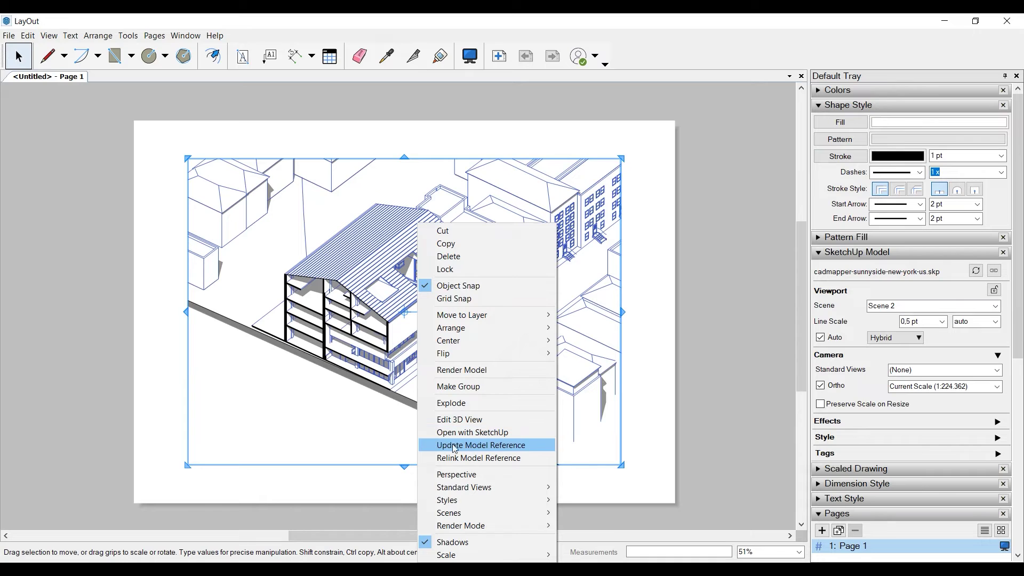
click(530, 446)
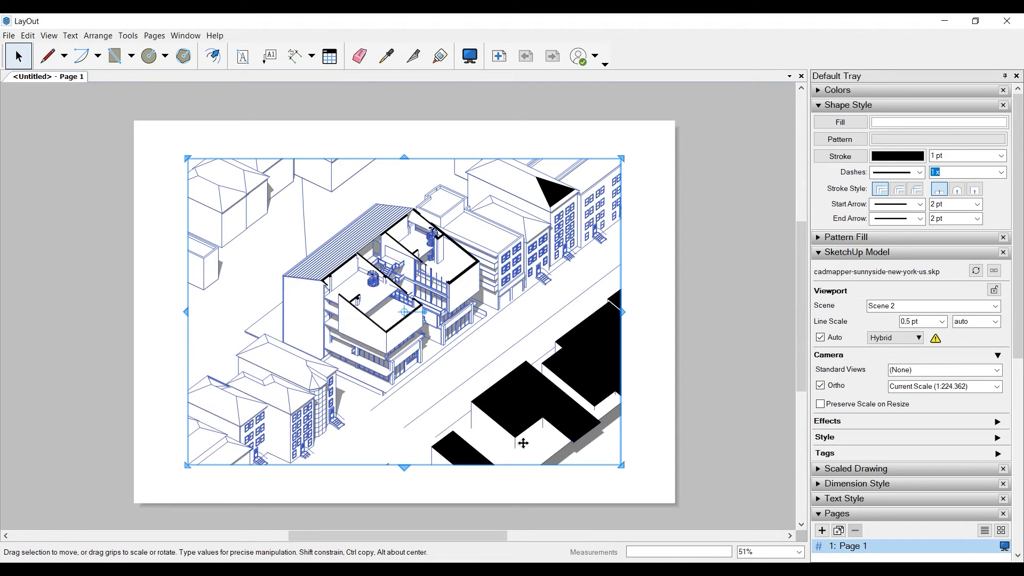
click(653, 366)
click(577, 348)
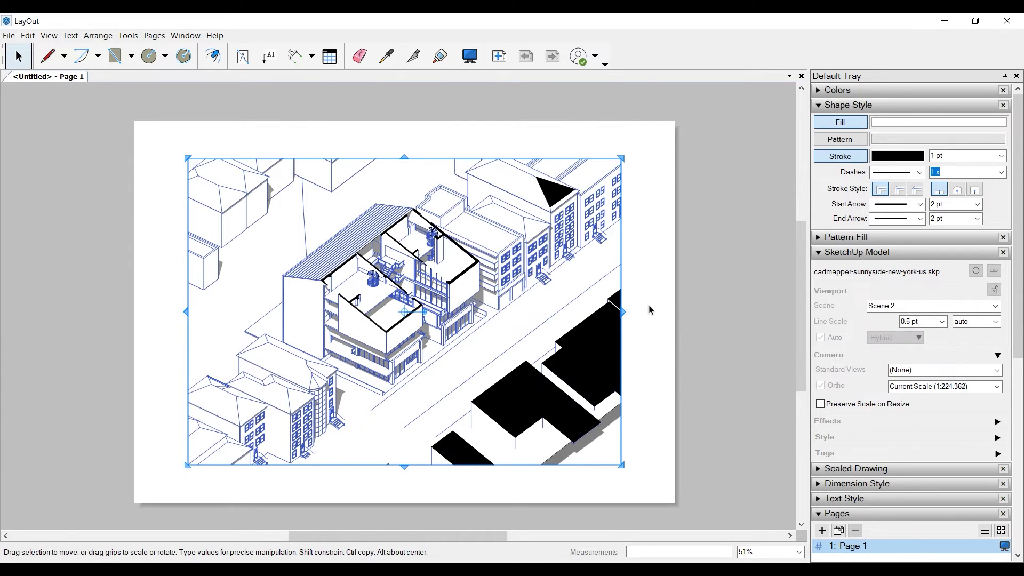
click(647, 308)
Step: Export the updated sheet as the PDF file videosection2.pdf
click(9, 35)
mouse_move(41, 242)
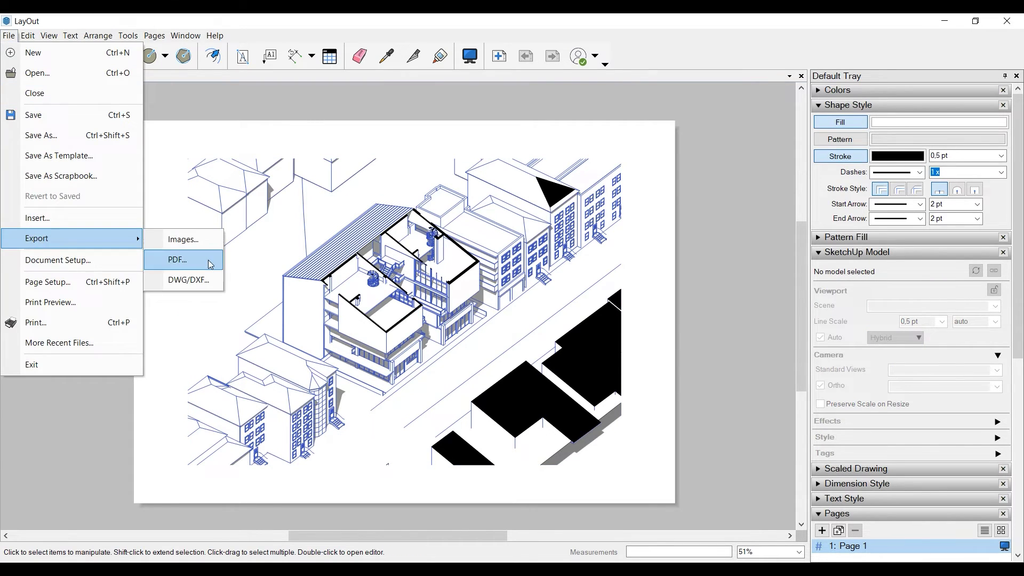
click(205, 261)
click(574, 420)
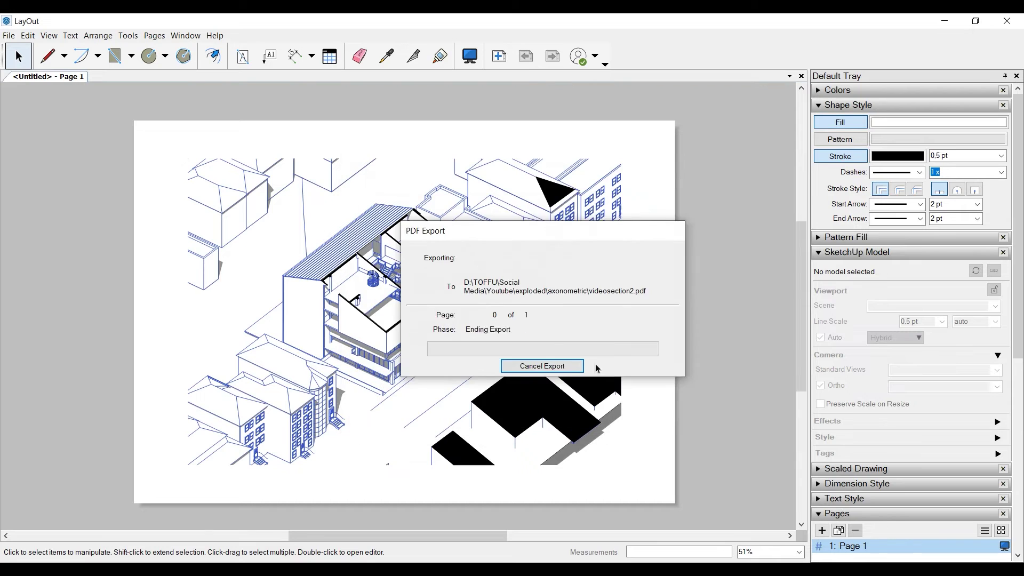
Step: Switch back to SketchUp, display the section planes and delete the sloped roof one
key(alt+Tab)
mouse_move(382, 562)
click(460, 509)
click(782, 59)
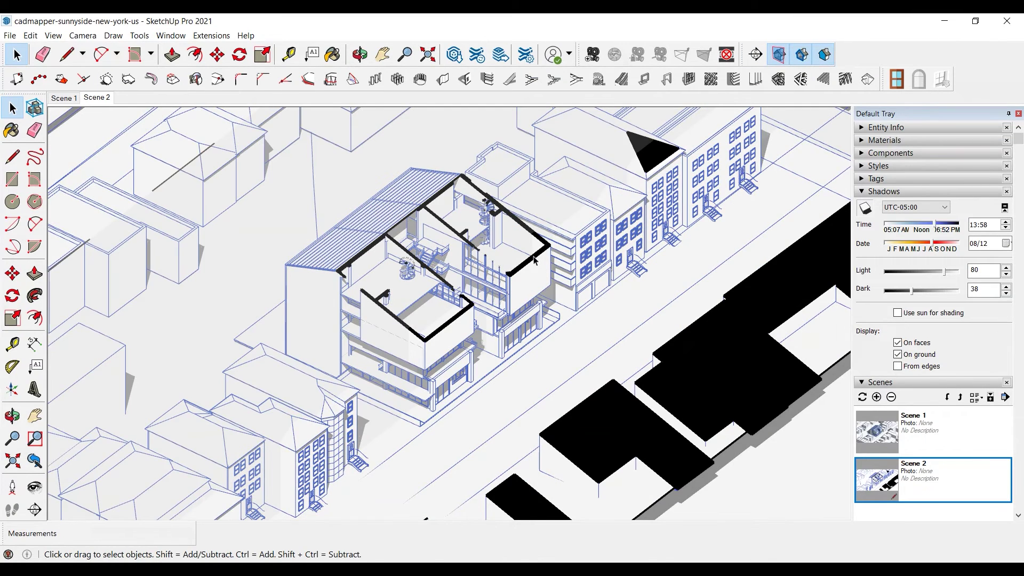
click(427, 341)
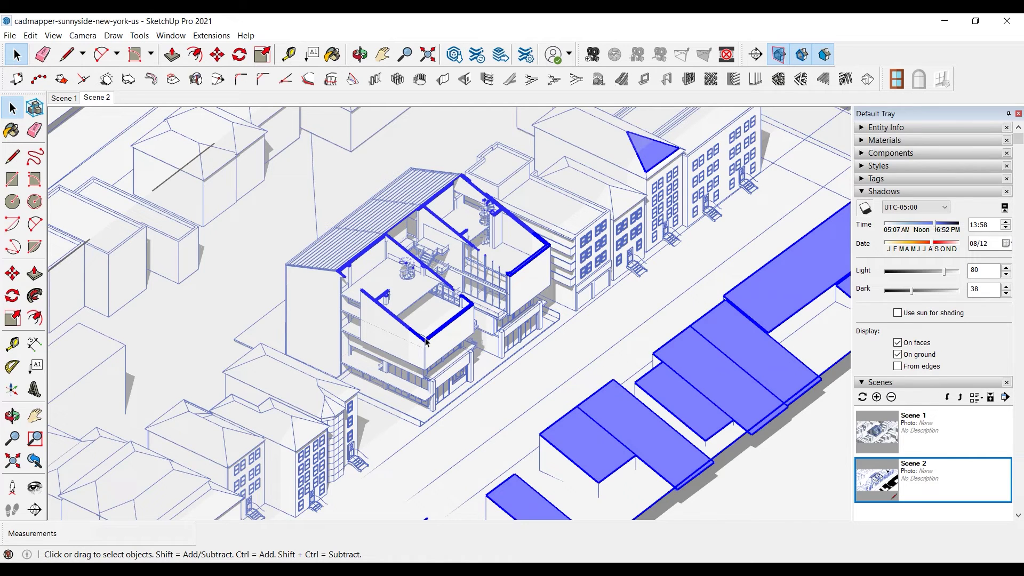
key(Delete)
Step: Place a vertical section plane on the central building's street-facing wall below the roof eave
click(755, 54)
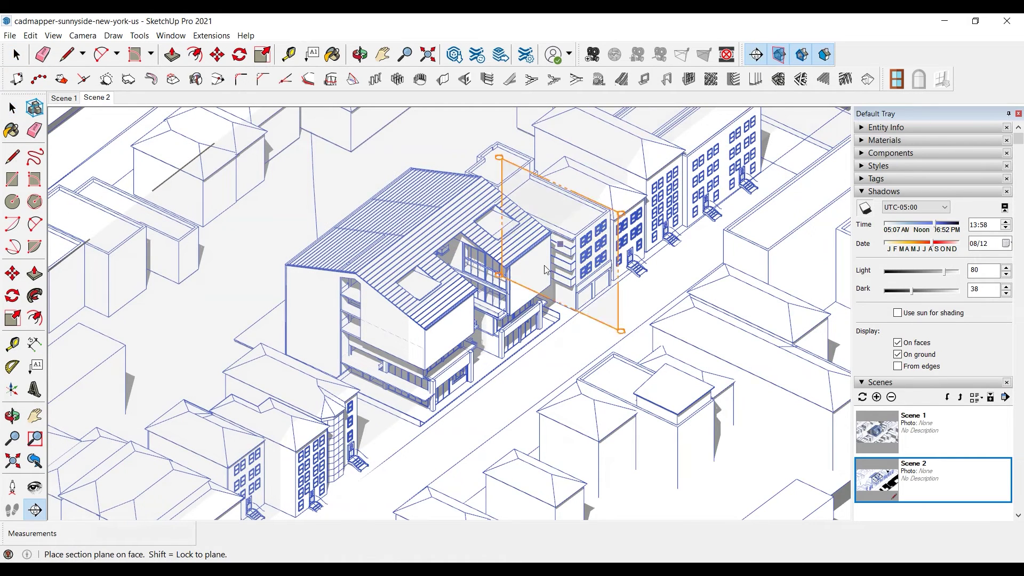
click(451, 340)
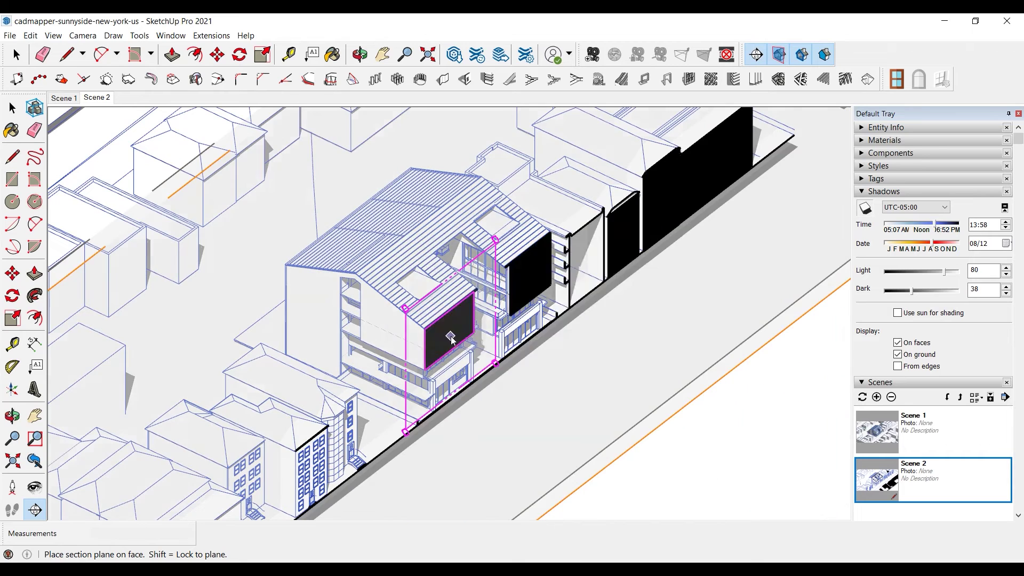
click(607, 344)
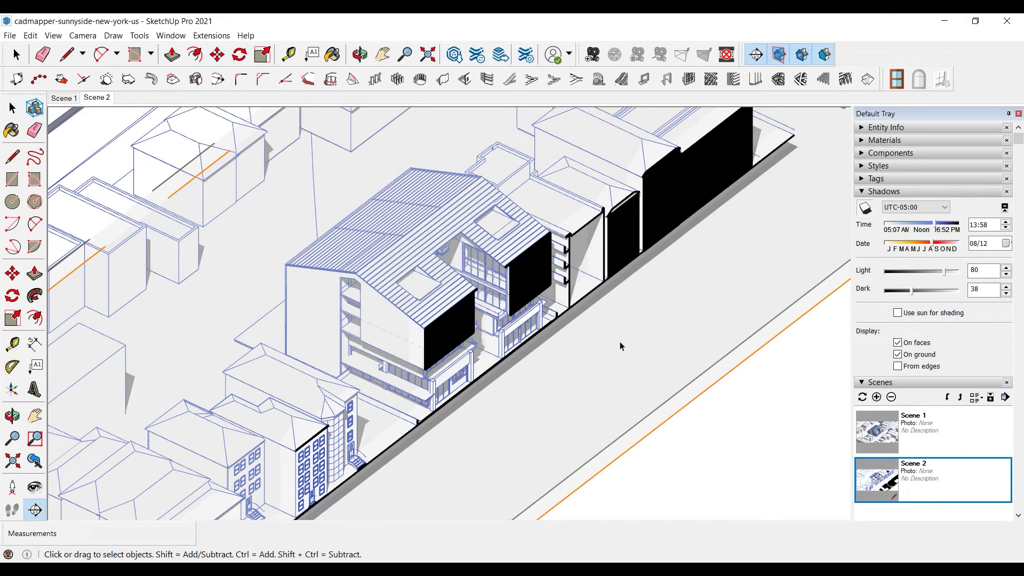
Step: Move the new vertical section plane about 2.6 m into the central building so it cuts through the floors
key(space)
click(511, 265)
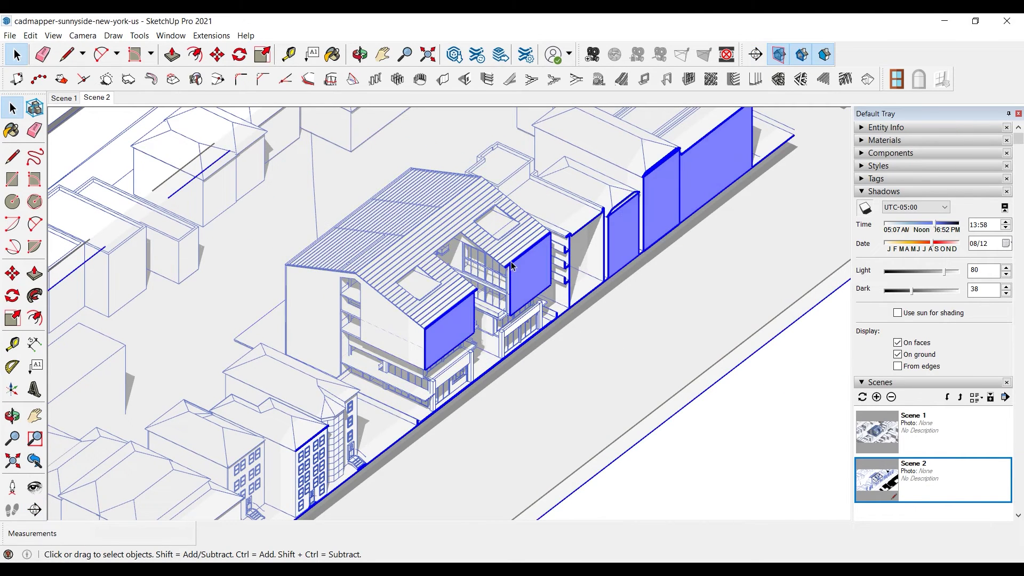
click(11, 273)
click(440, 403)
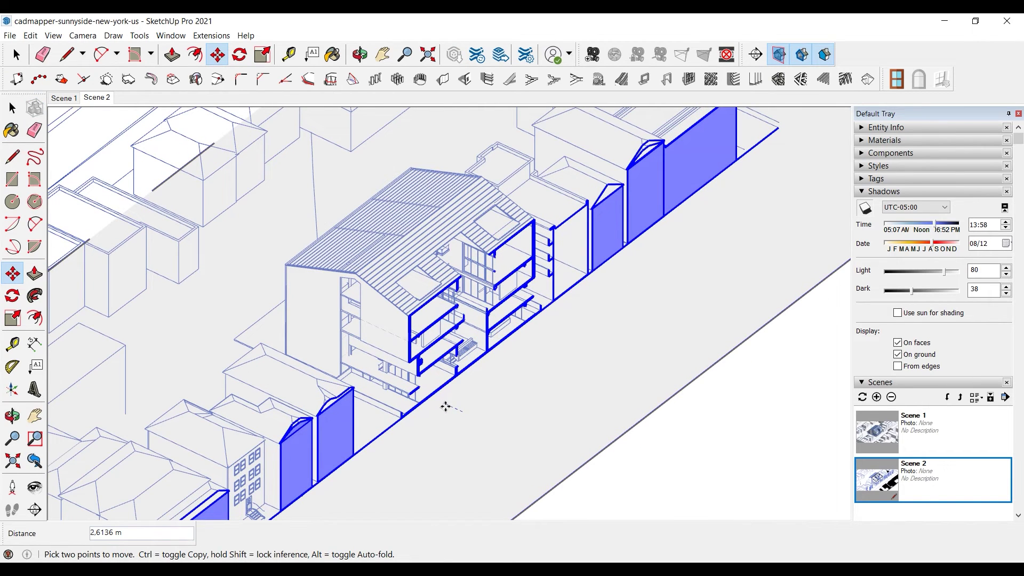
click(445, 407)
key(space)
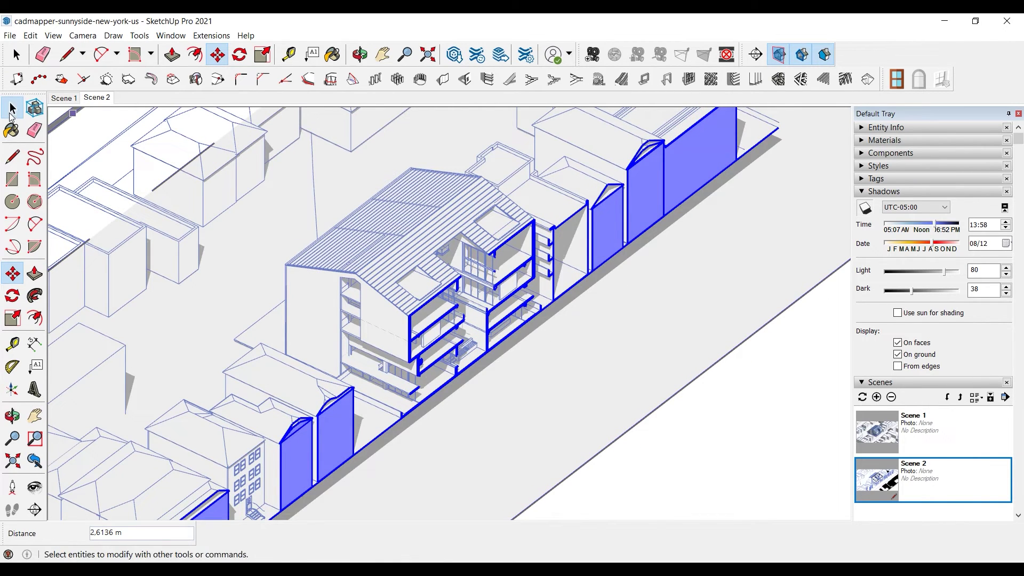
Step: Hide the section planes and update Scene 2 with the new vertical cut
click(778, 54)
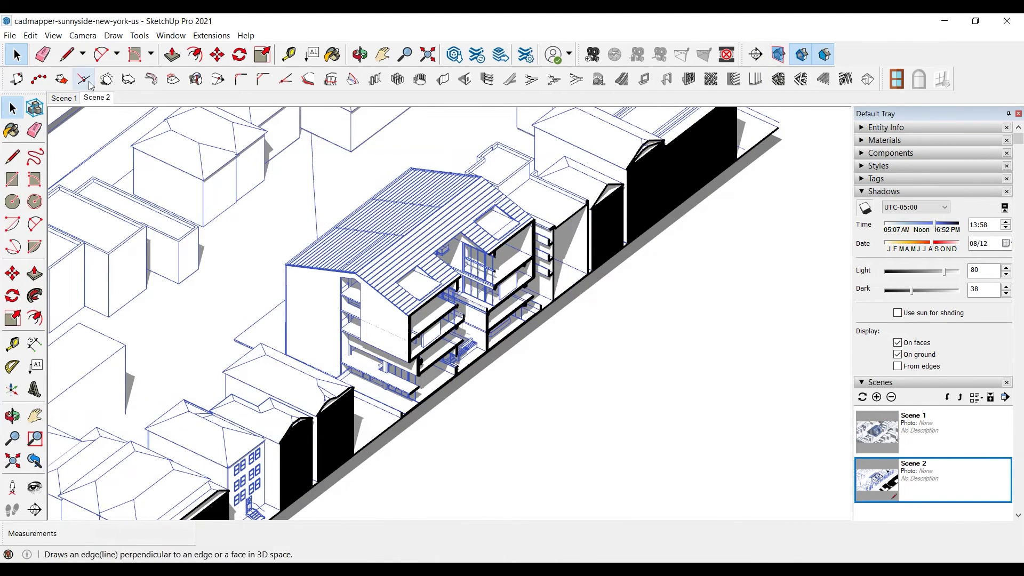
right_click(89, 97)
click(117, 146)
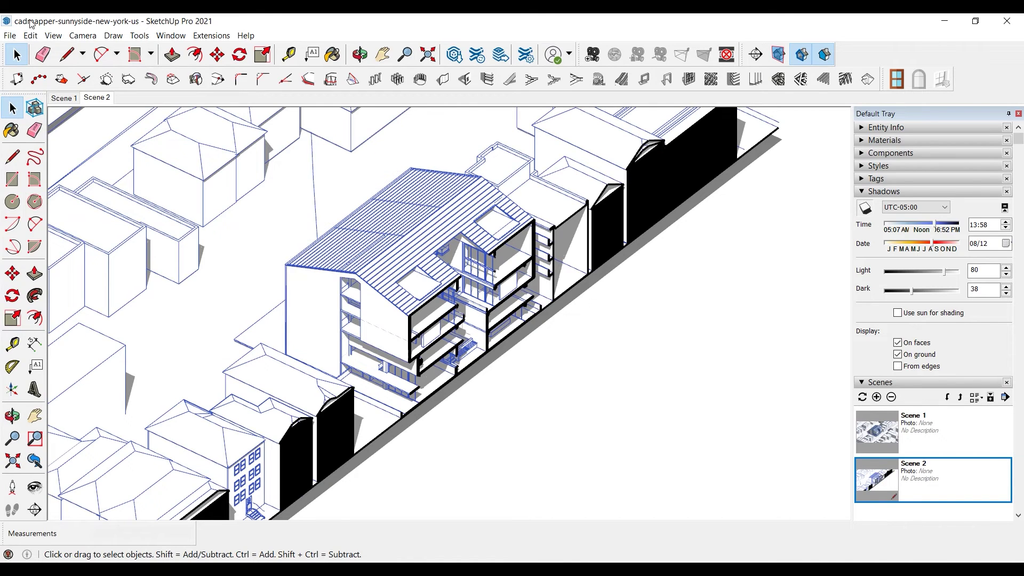
Step: Save the model, switch to LayOut and update the viewport's model reference
click(9, 35)
click(32, 91)
key(alt+Tab)
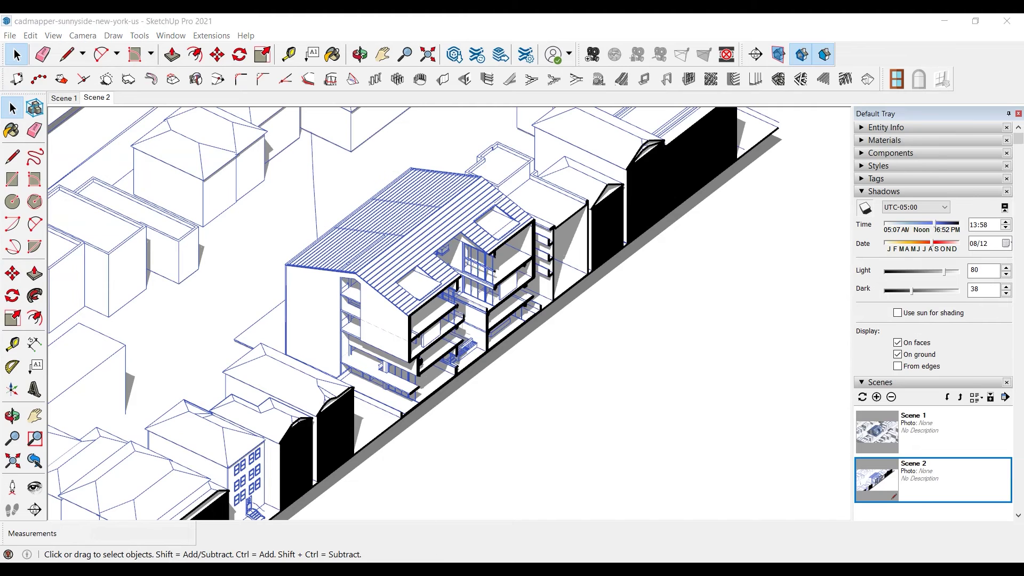
click(393, 268)
right_click(401, 265)
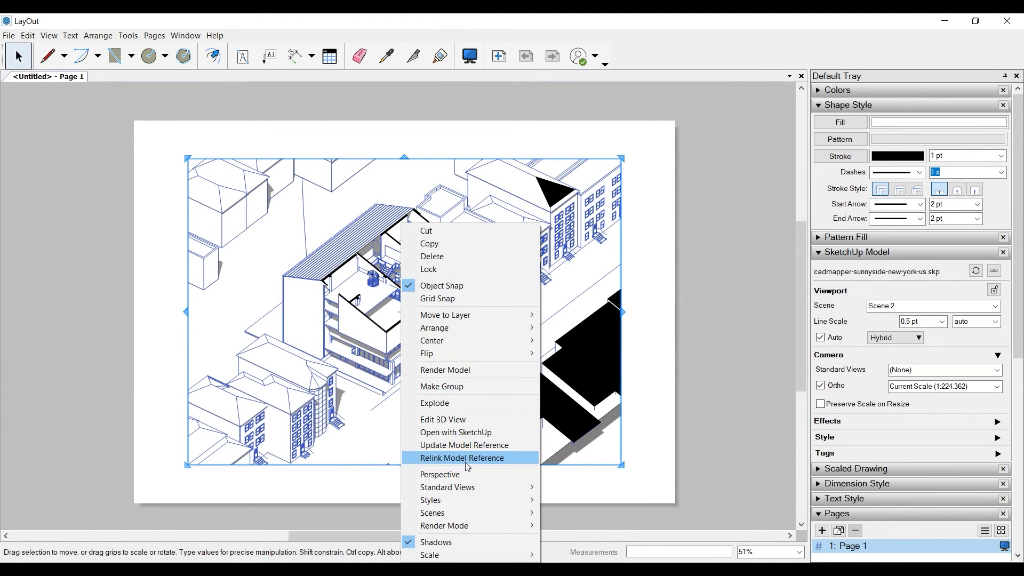
click(463, 445)
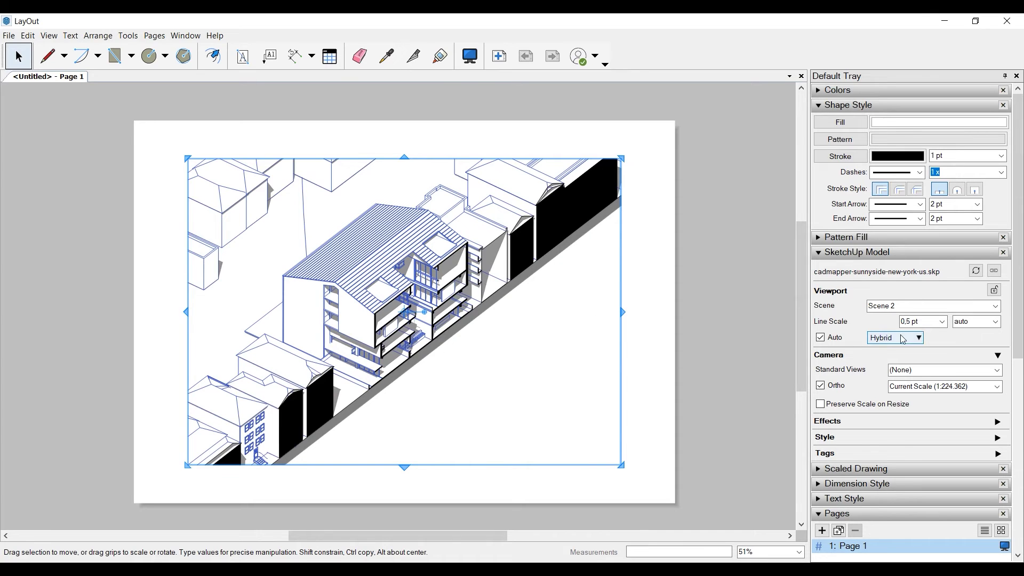
Step: Export the sheet with the vertical section cut as a PDF
click(664, 308)
click(8, 36)
mouse_move(51, 240)
click(178, 259)
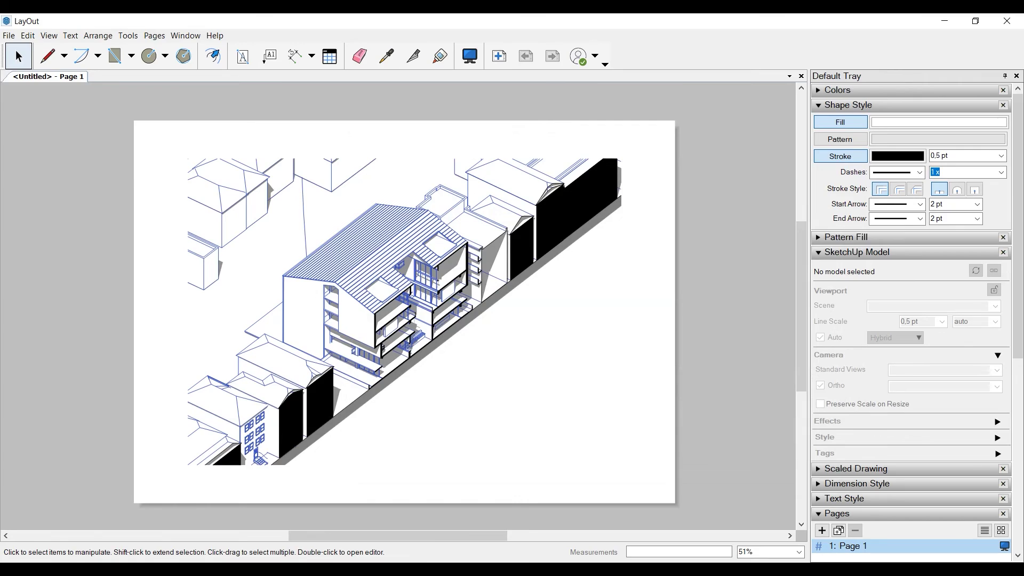
click(457, 512)
Step: Switch back to SketchUp, display the section planes and delete the vertical one cutting the central building
click(778, 54)
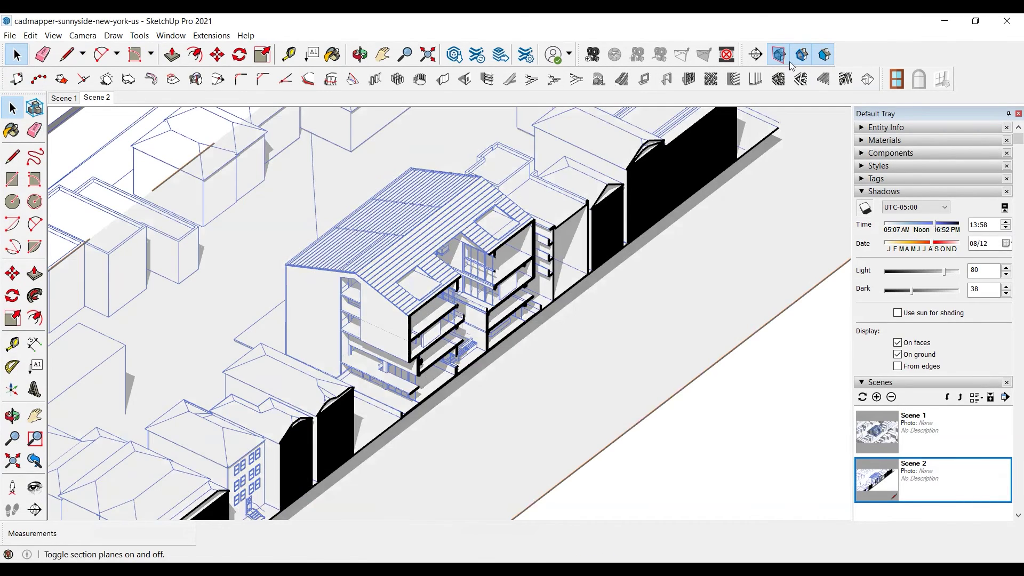
click(636, 305)
click(688, 347)
key(Delete)
key(ctrl+z)
click(553, 231)
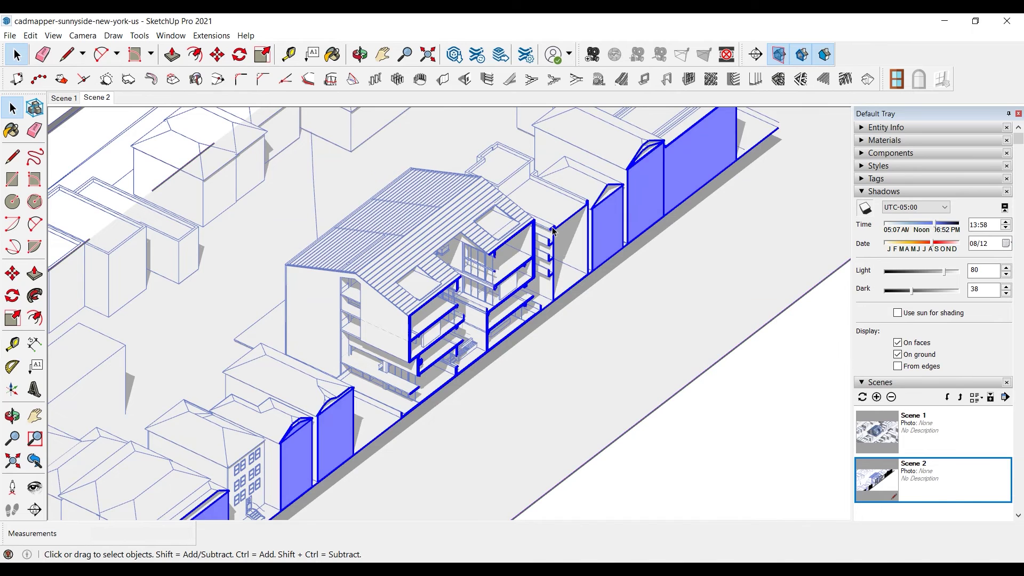
key(Delete)
scroll(534, 347, down, 1)
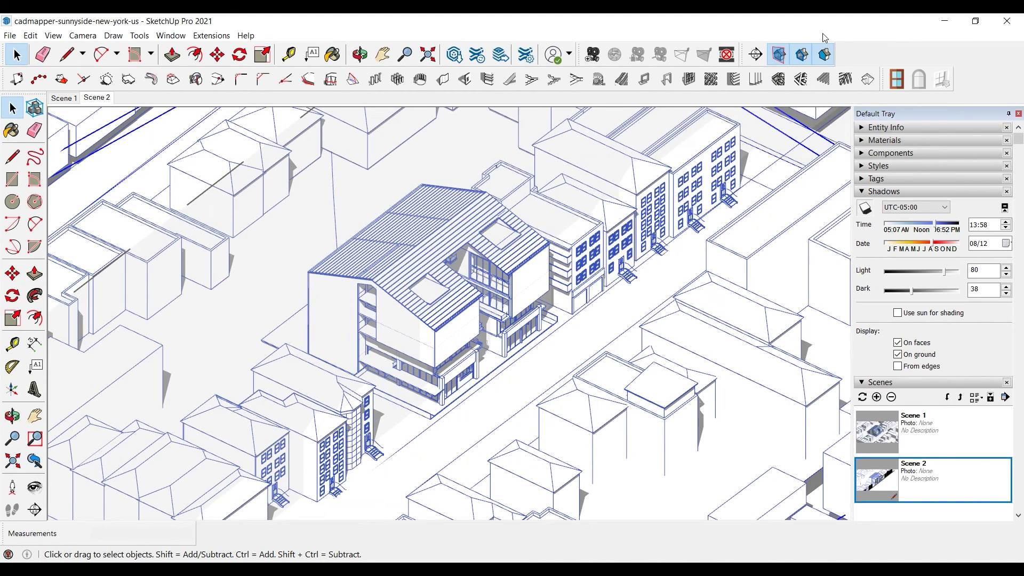
Step: Recentre the uncut central building in the isometric view and update Scene 2
scroll(503, 287, up, 2)
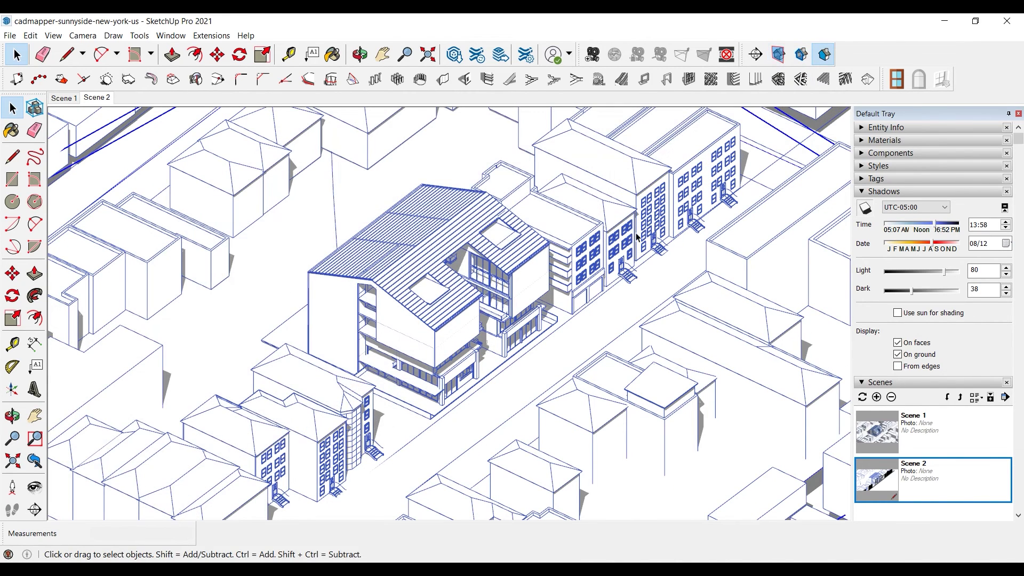
middle_drag(503, 287, 497, 270)
right_click(102, 98)
click(124, 146)
Step: Switch to LayOut and update the viewport's model reference to the uncut building
click(525, 350)
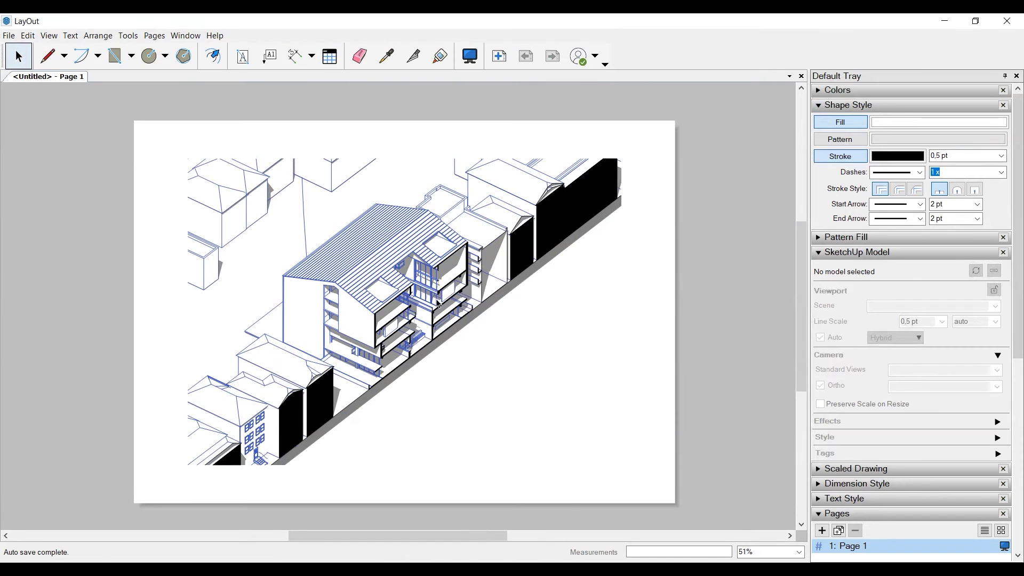
right_click(430, 299)
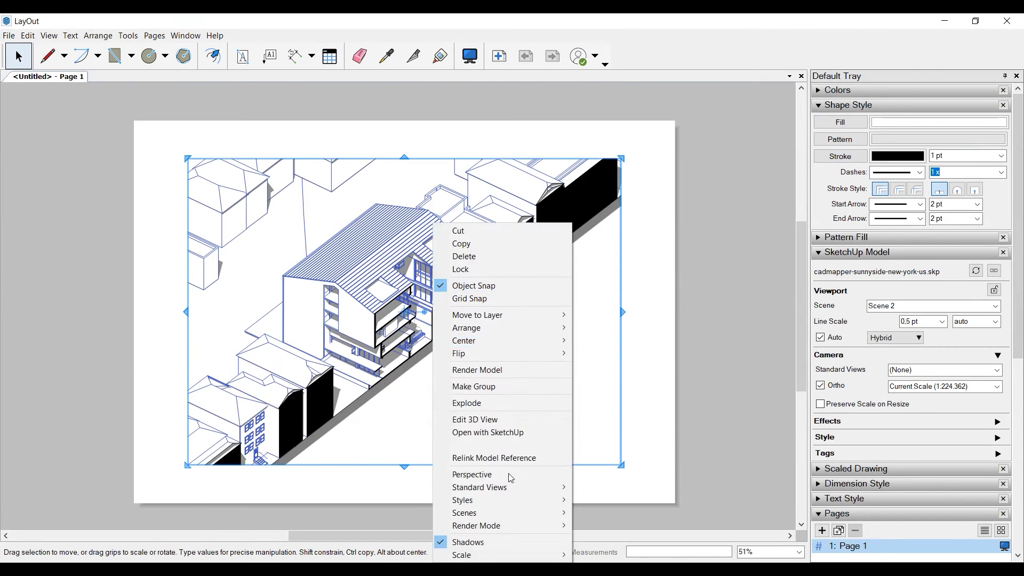
click(597, 512)
Step: Narrow the viewport slightly by pulling in both of its side edges, then deselect it
drag(622, 312, 614, 310)
drag(193, 313, 203, 313)
drag(622, 311, 615, 310)
click(650, 314)
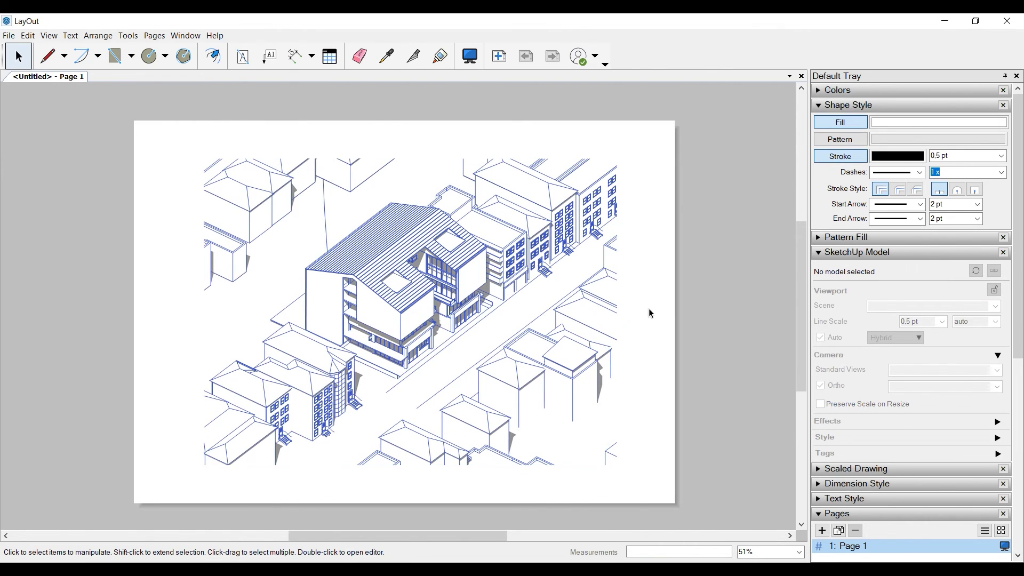